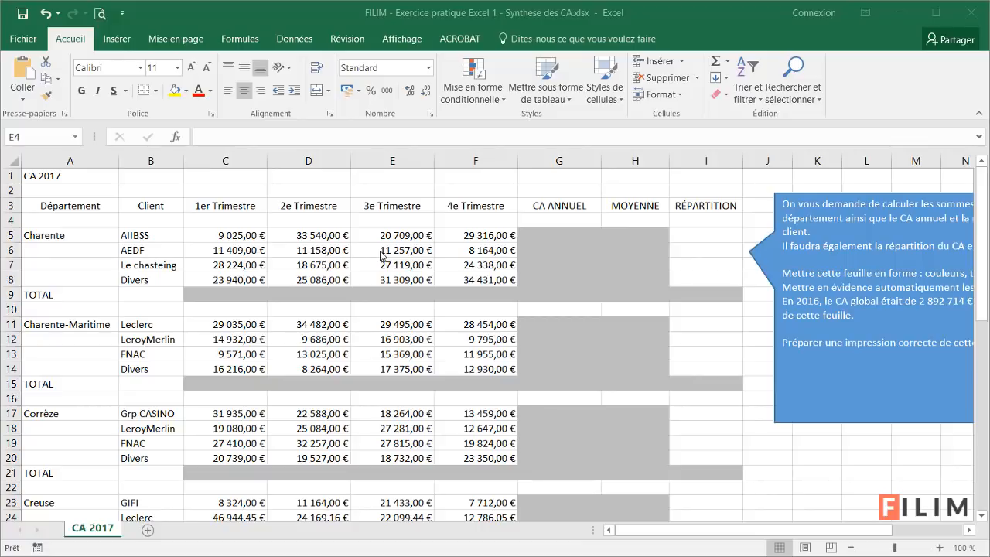
Step: Examine the quarterly headers and the Charente block's clients and sales figures on the CA 2017 sheet at 130% zoom
left_click(340, 259)
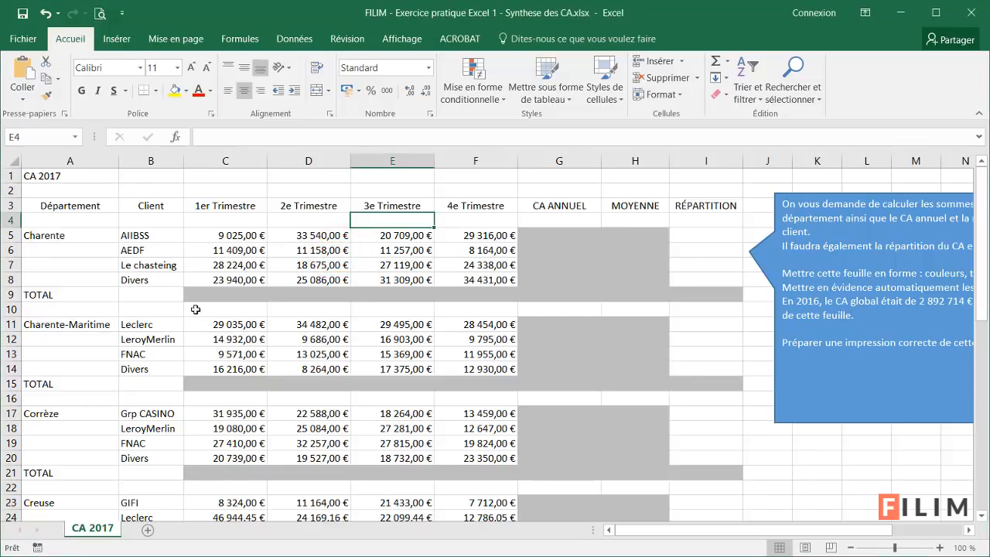
scroll(196, 309, "up", 2)
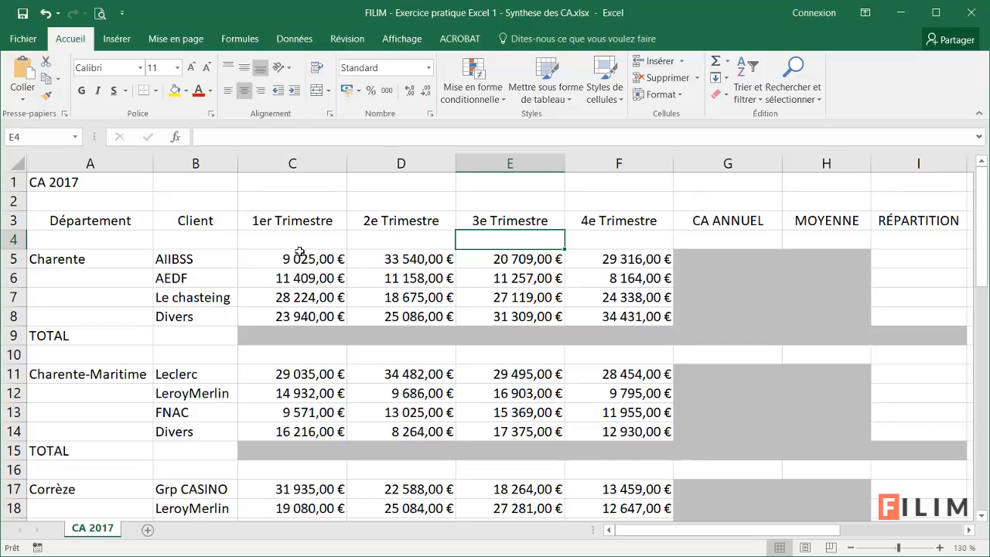
left_click(308, 222)
key("ctrl+shift+Right")
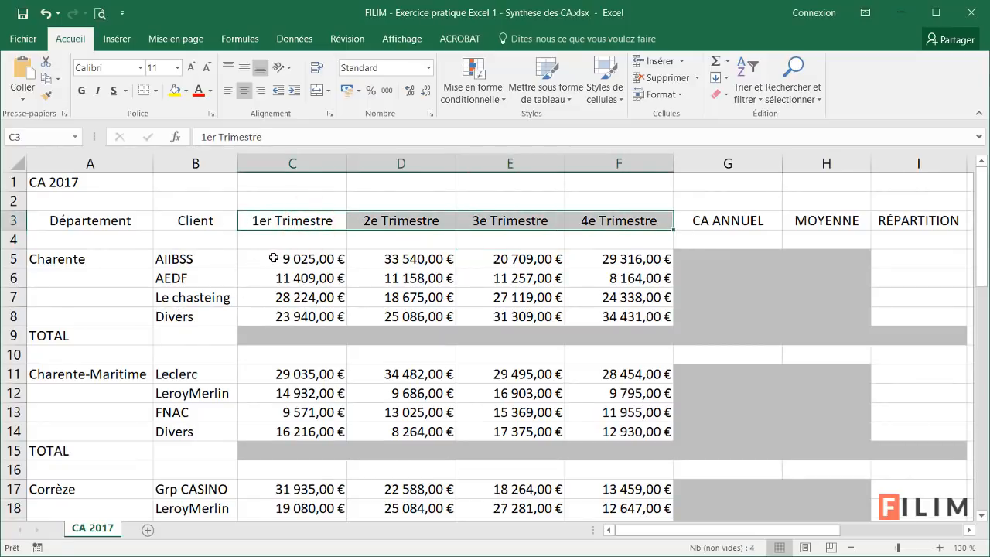
left_click_drag(272, 257, 619, 313)
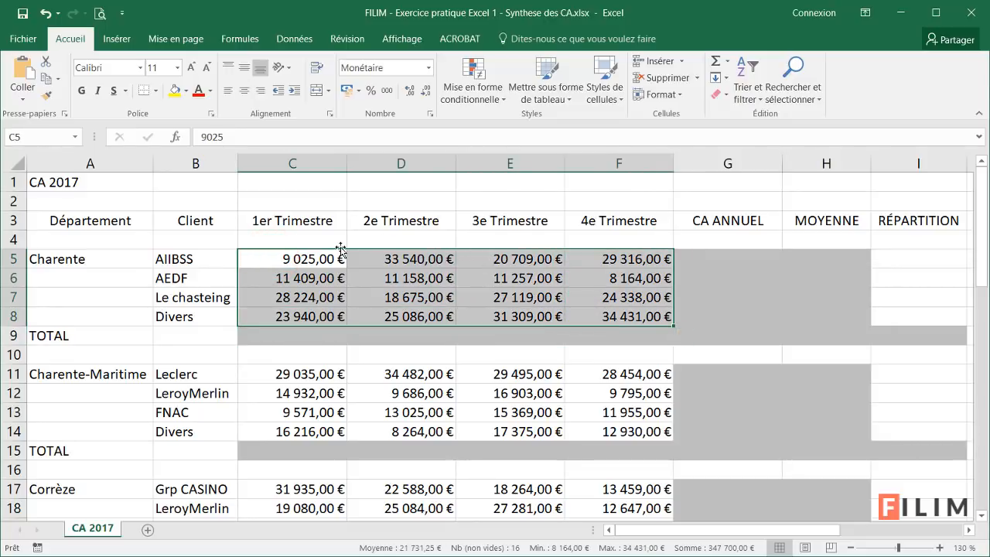
left_click(121, 259)
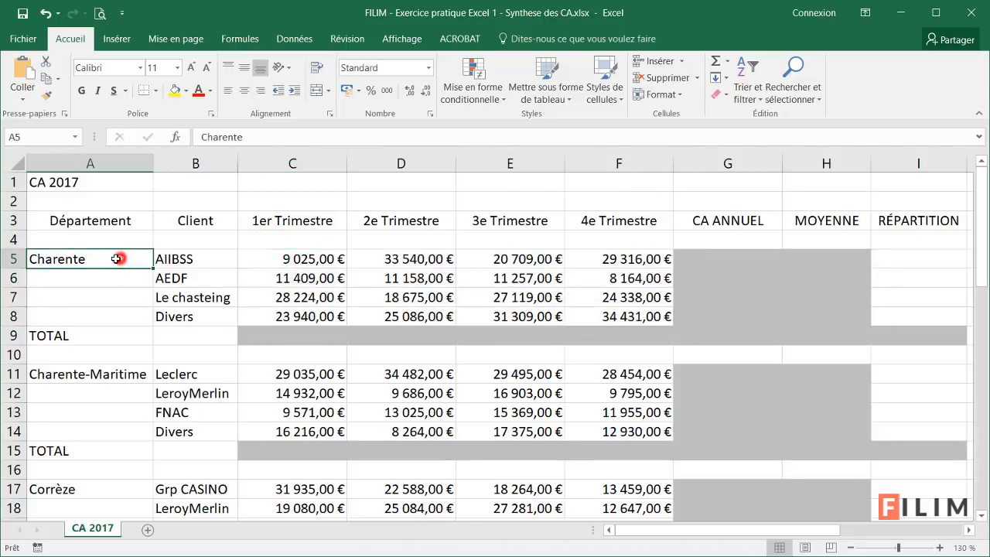
left_click_drag(212, 255, 210, 307)
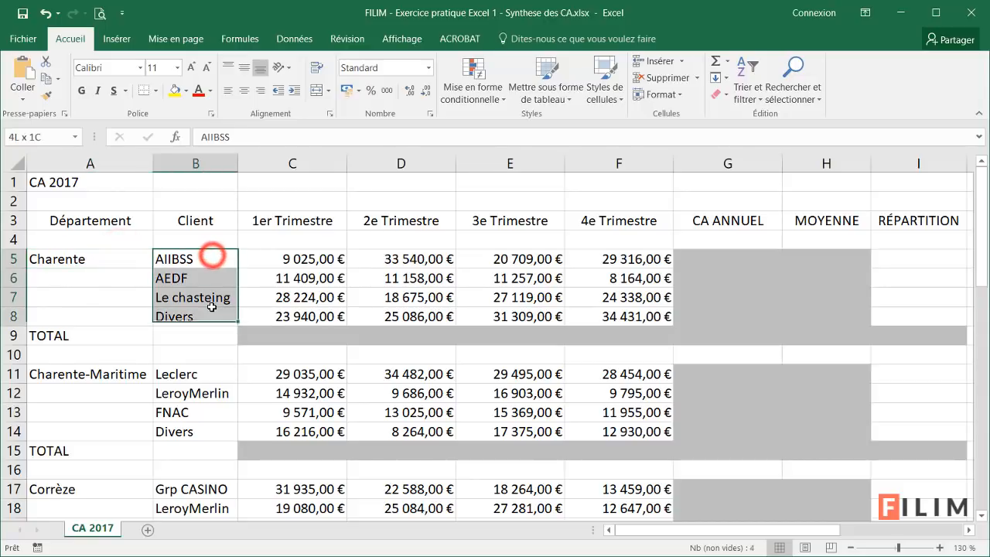
left_click_drag(215, 258, 205, 300)
left_click(209, 316)
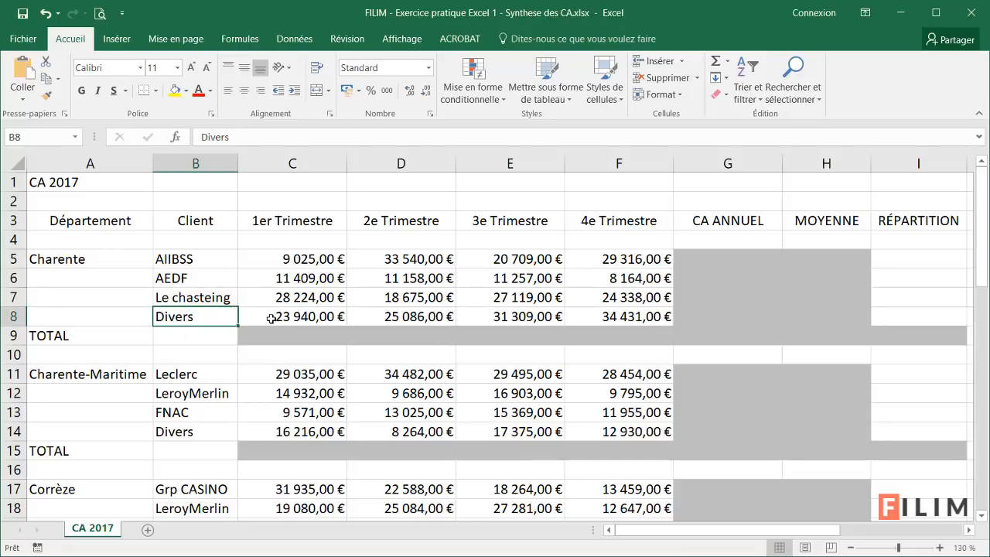
Step: Examine the remaining department blocks down to TOTAL RÉGION and read the exercise instructions in the blue callout beside the table
scroll(92, 278, "down", 1)
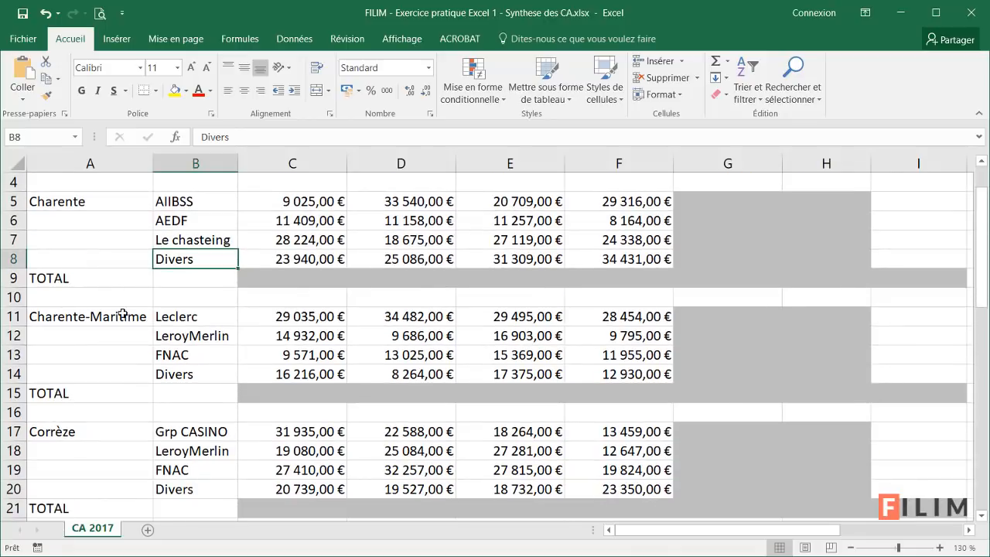
left_click_drag(118, 317, 130, 370)
scroll(130, 352, "down", 3)
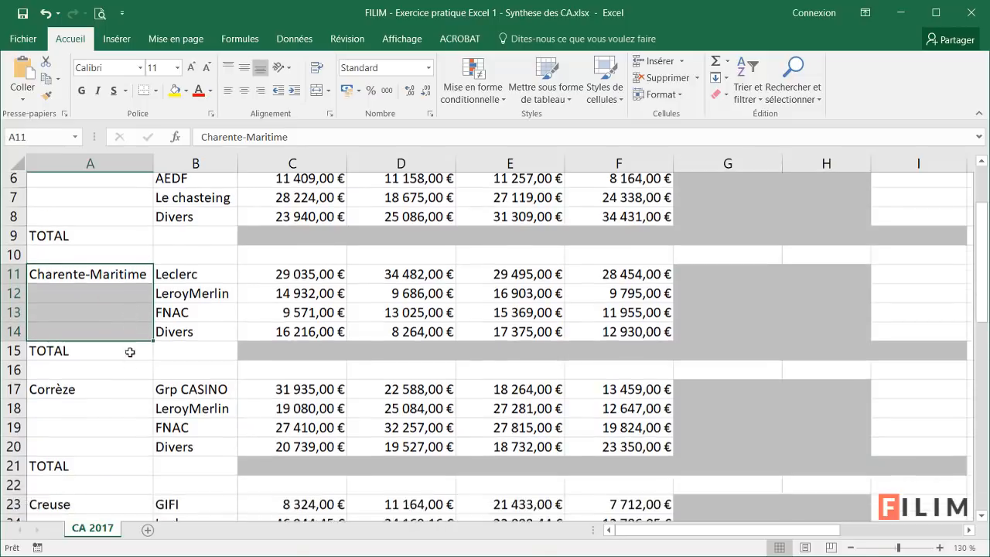
scroll(115, 370, "down", 5)
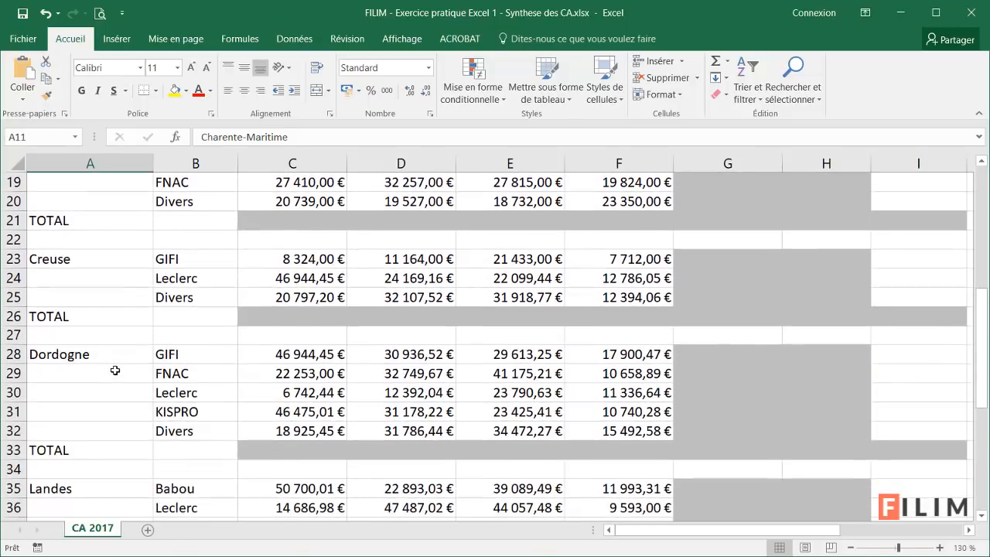
scroll(114, 370, "down", 4)
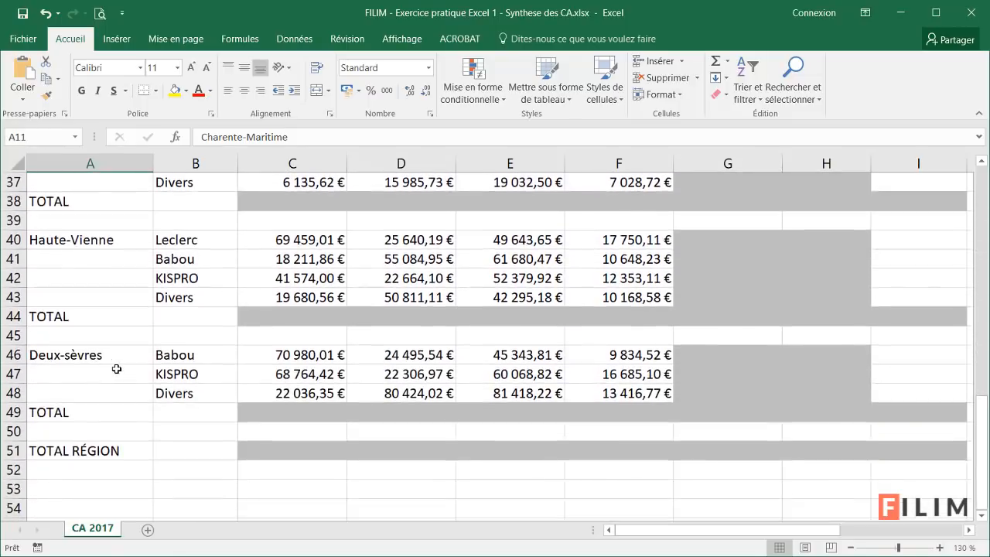
scroll(166, 360, "up", 8)
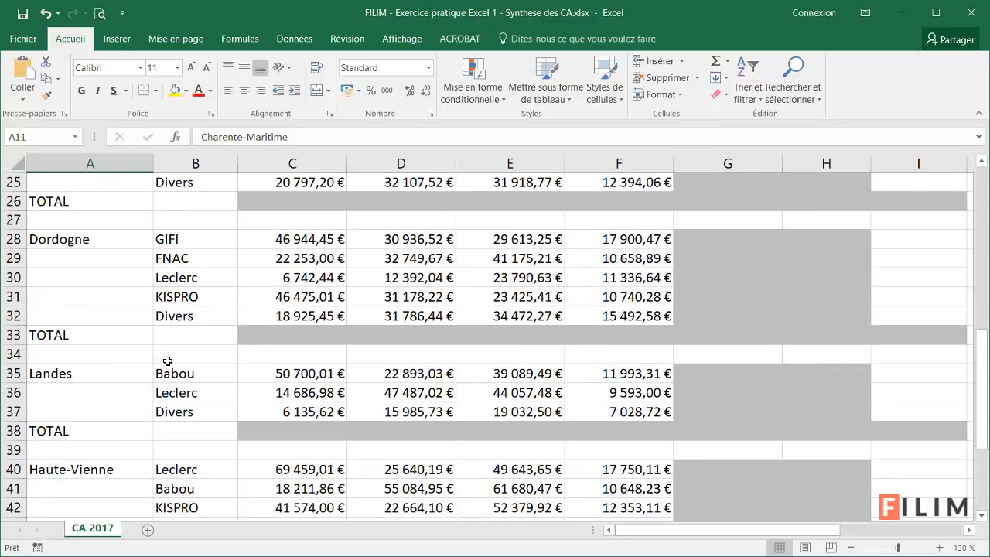
scroll(165, 361, "up", 5)
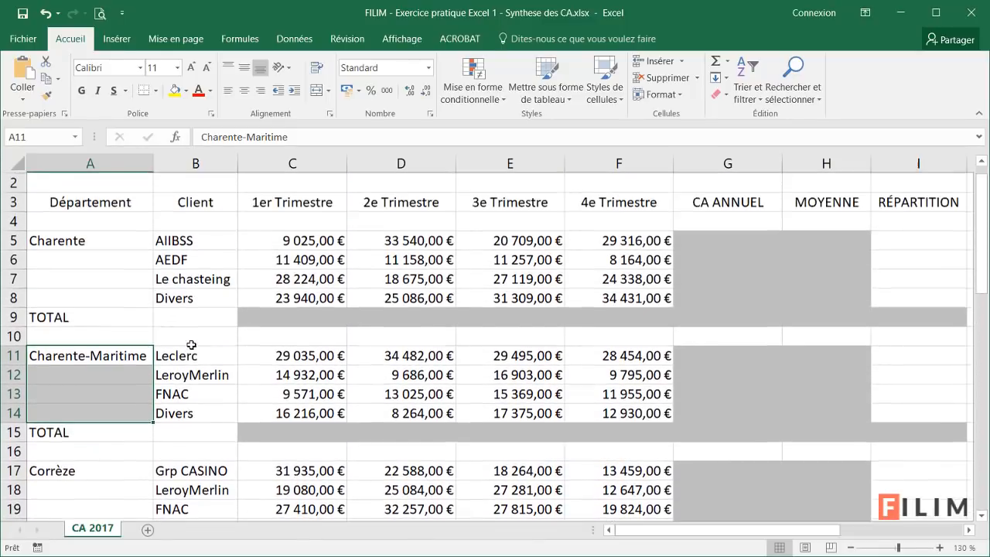
scroll(191, 344, "up", 1)
left_click(232, 259)
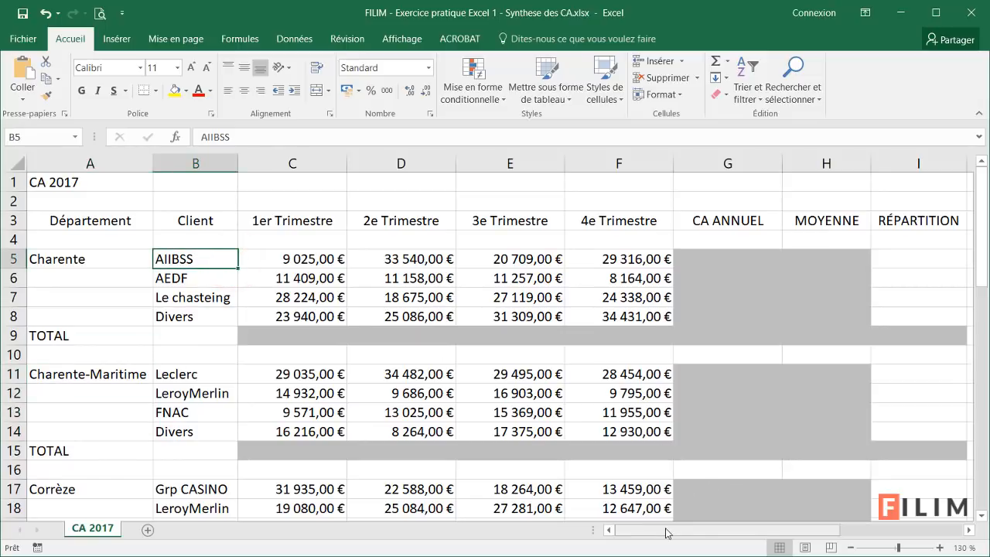
left_click_drag(667, 531, 777, 538)
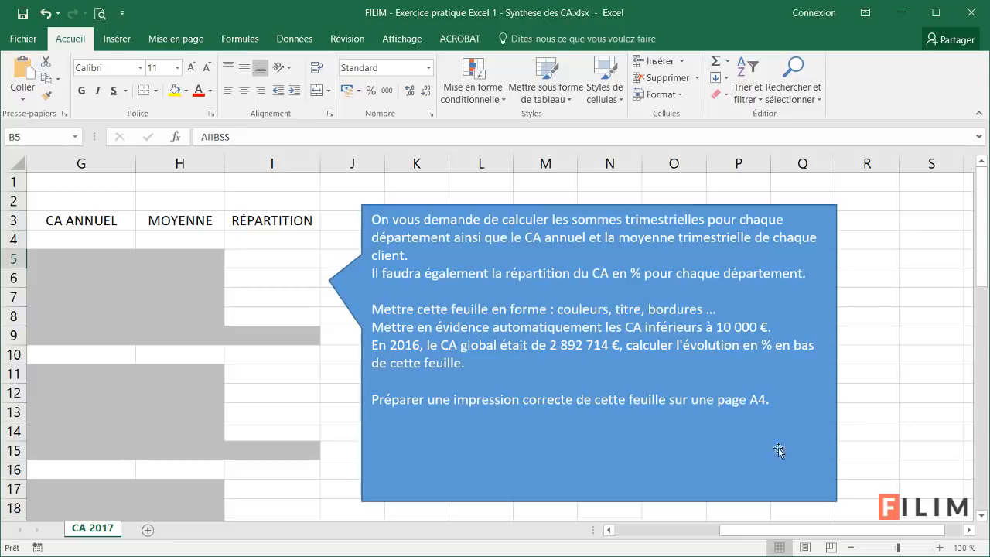
left_click_drag(781, 529, 644, 514)
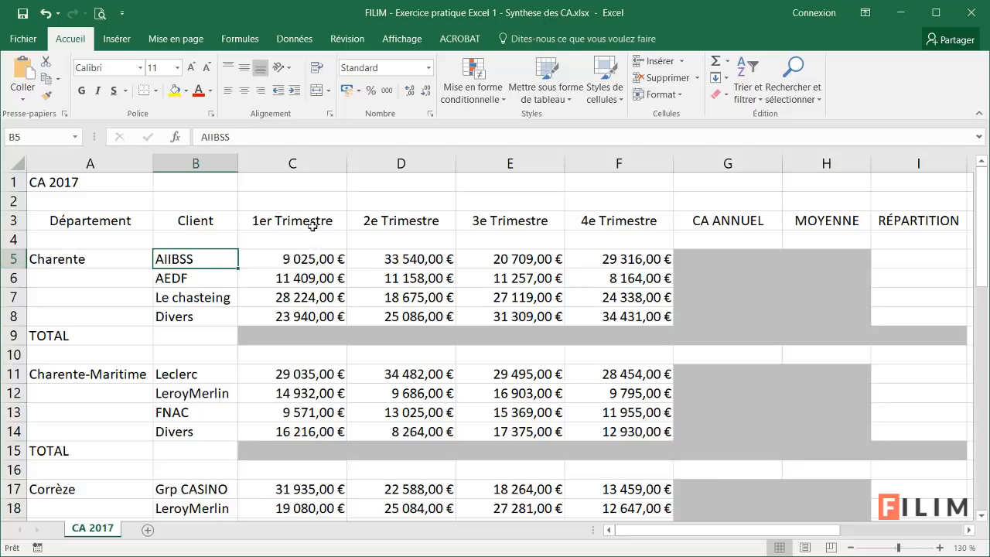
left_click(294, 335)
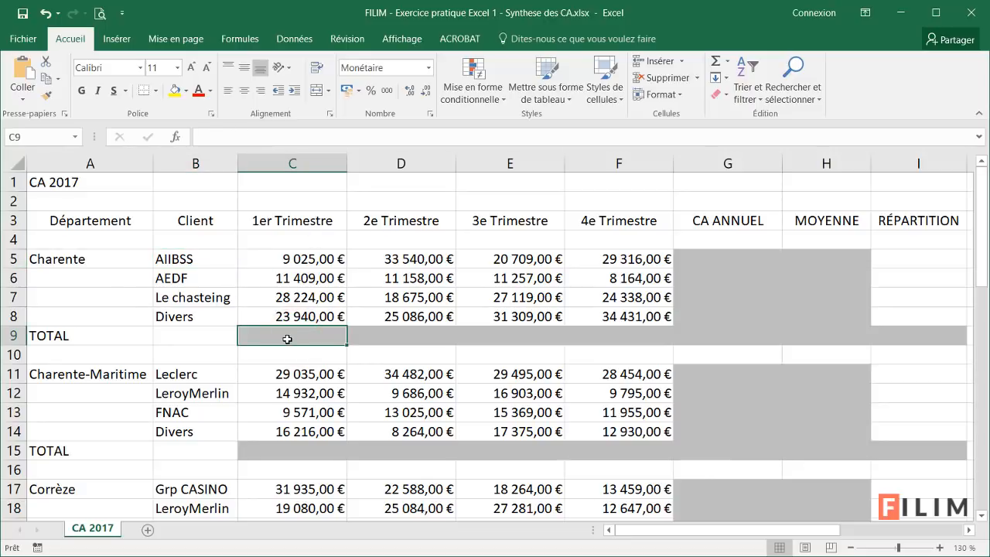
left_click(717, 62)
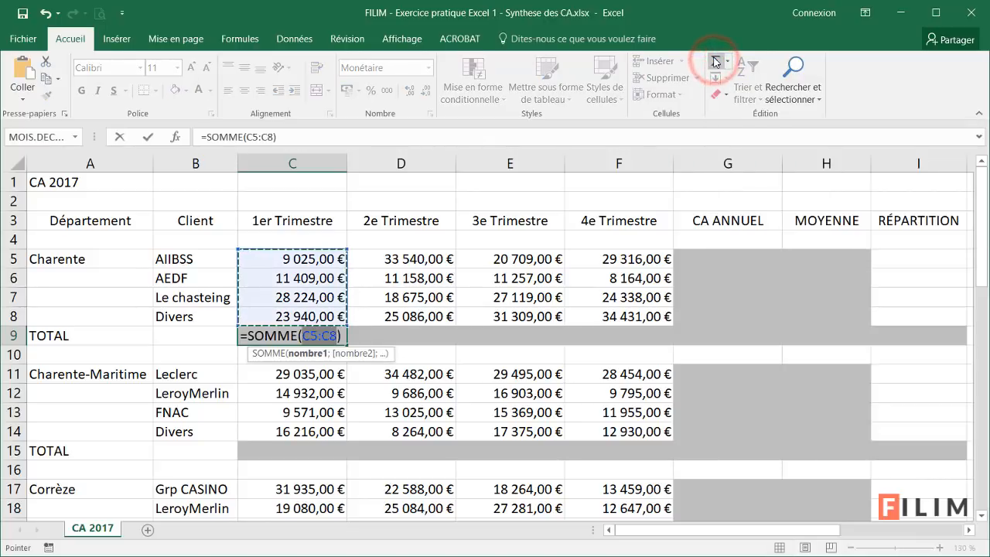
key("Escape")
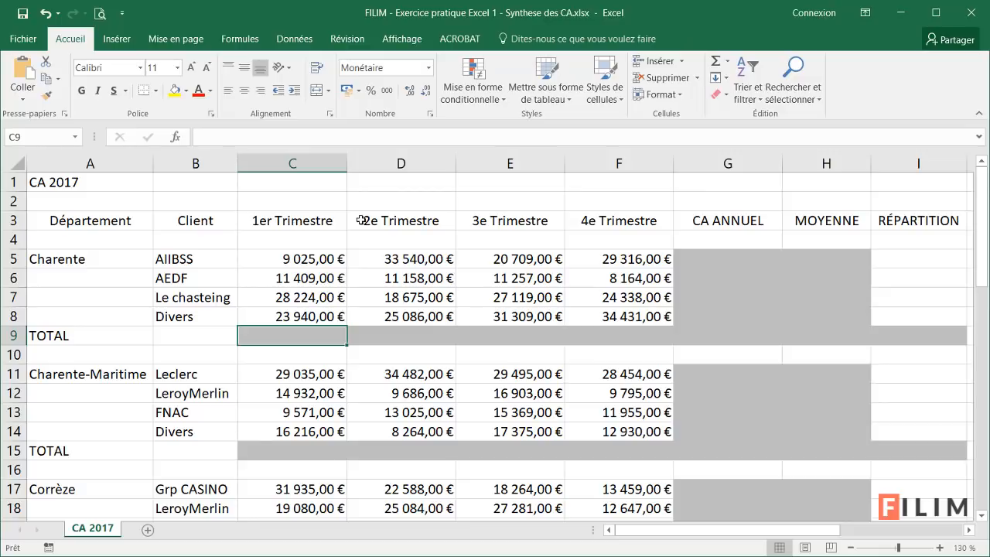
key("alt+equal")
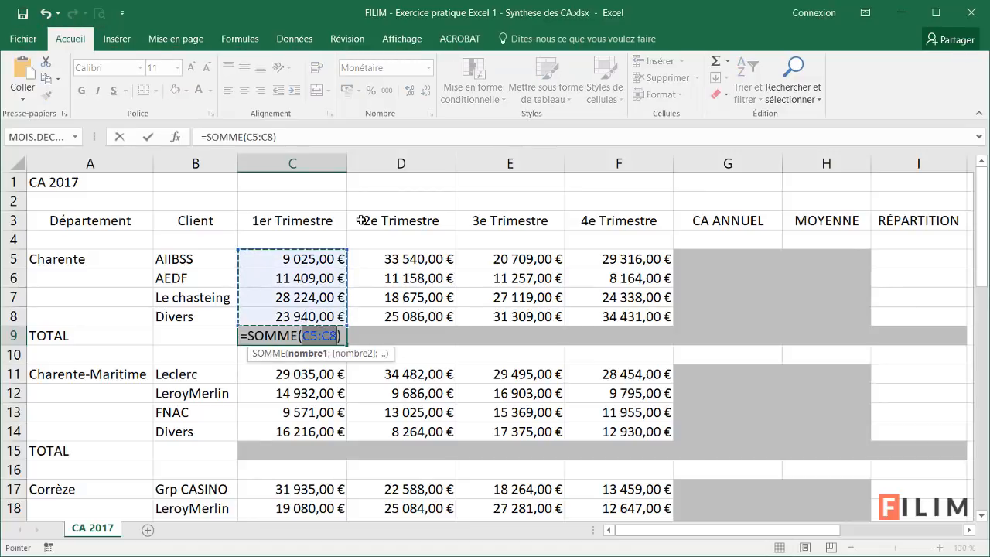
key("Escape")
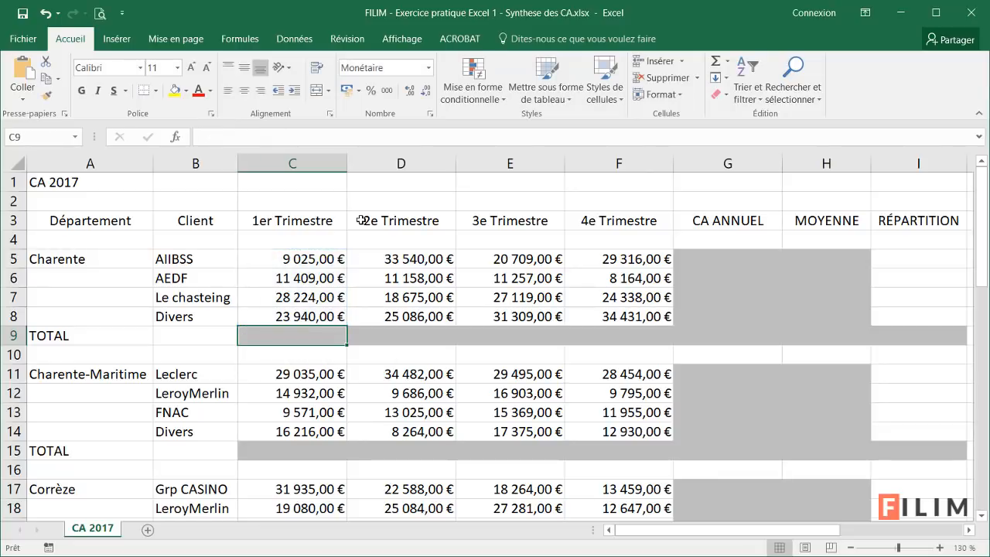
Step: Calculate Charente's four quarterly totals in C9:F9 with AutoSum
left_click_drag(299, 337, 613, 341)
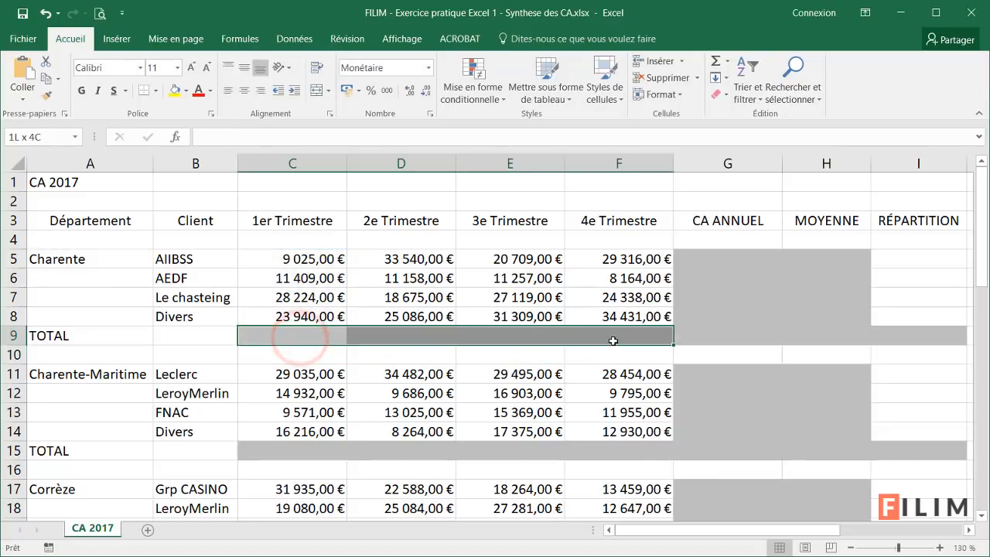
left_click(713, 62)
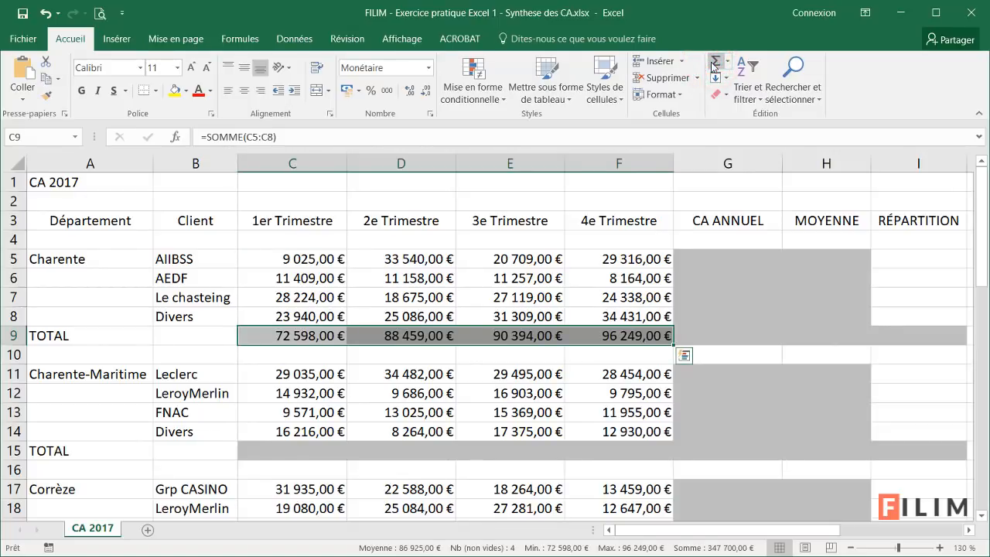
left_click(476, 272)
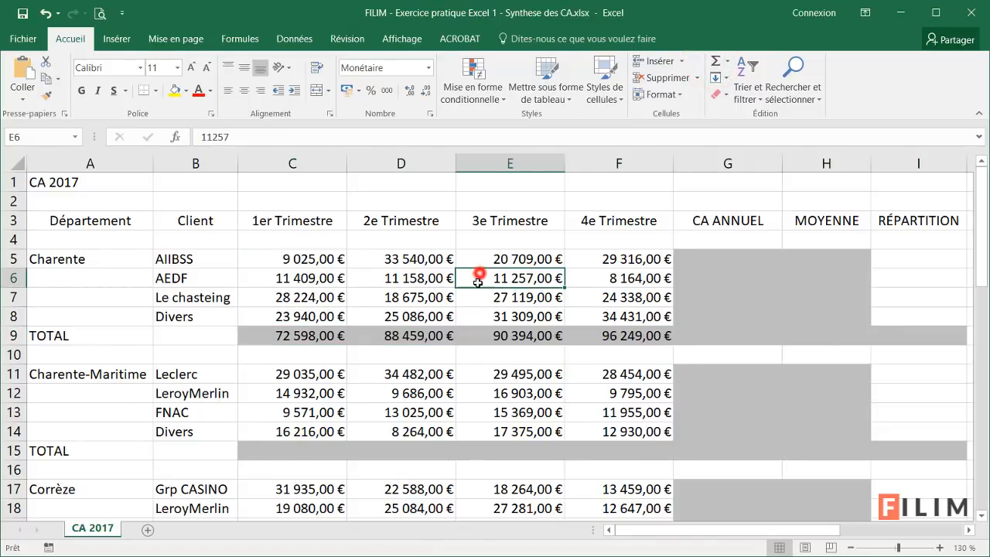
Step: Calculate the CA ANNUEL for each Charente client and the TOTAL row in G5:G9 with AutoSum, and check the quarters summed in row 5
left_click(721, 256)
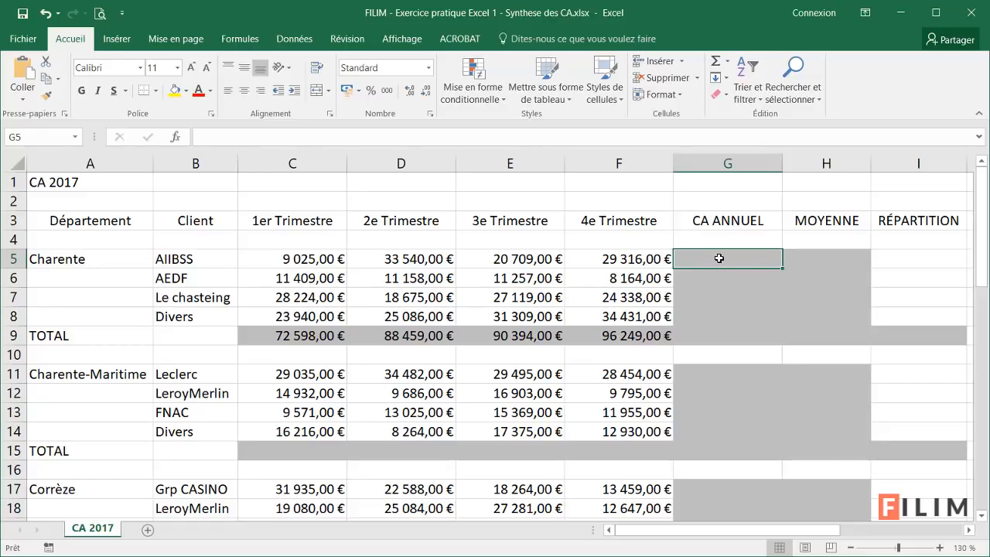
left_click_drag(720, 258, 710, 332)
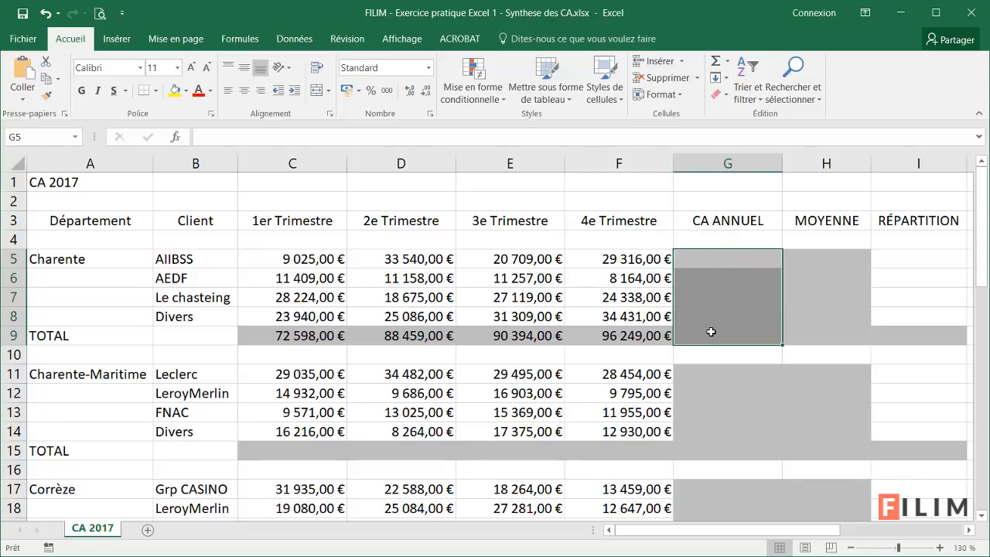
left_click(716, 63)
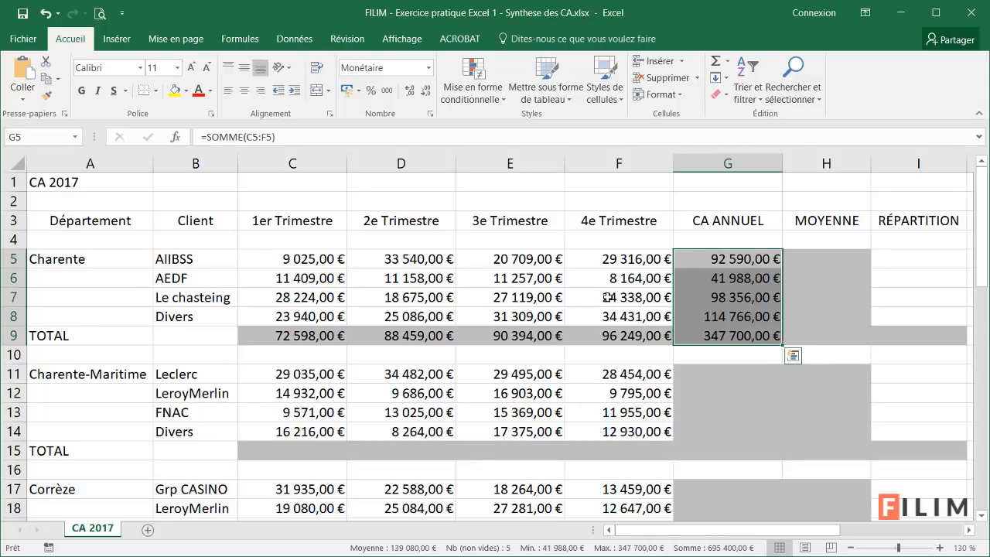
left_click_drag(615, 259, 299, 258)
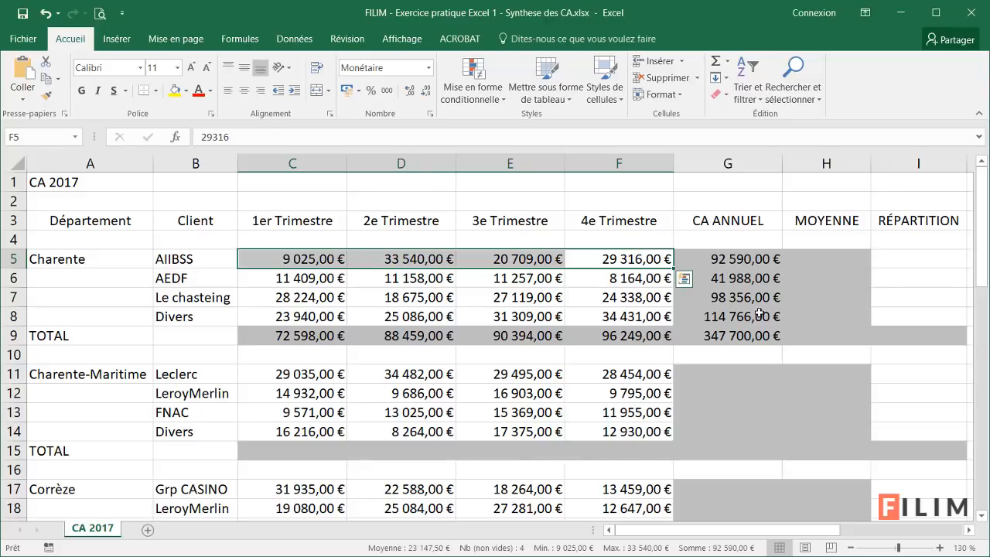
left_click(751, 261)
Step: Clear the annual sums in G6:G9 and fill them again by copying the SOMME formula down from G5, then check the formula in G9
left_click_drag(700, 280, 700, 328)
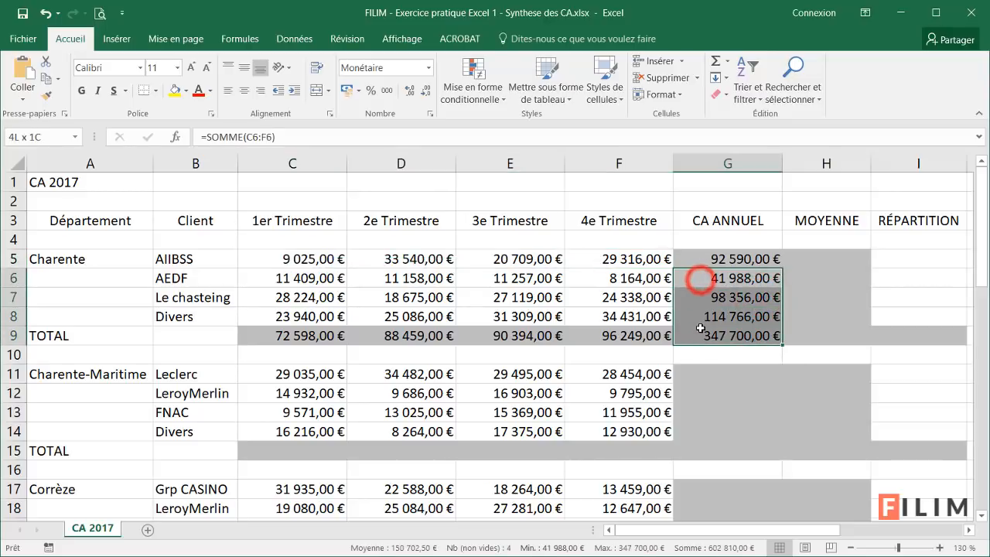
key("Delete")
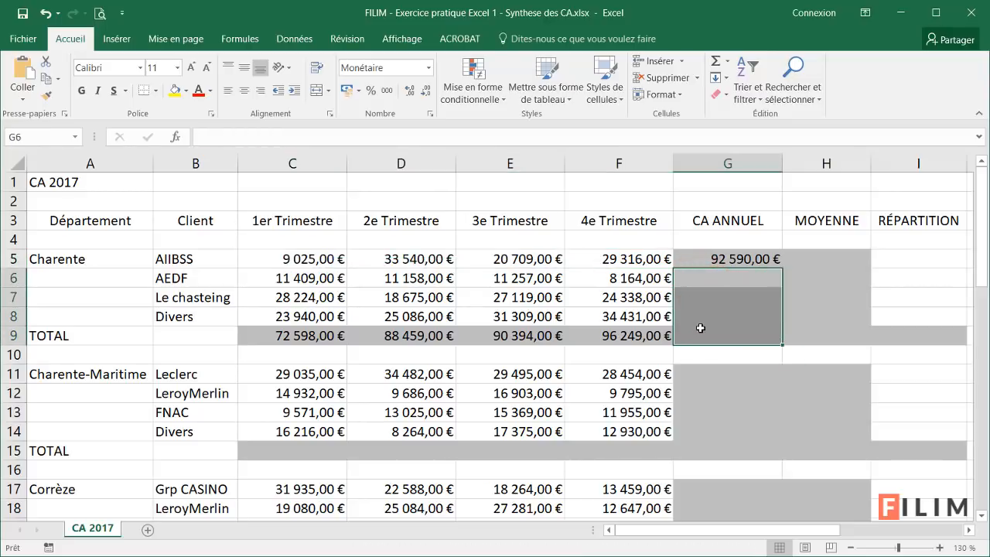
left_click(712, 256)
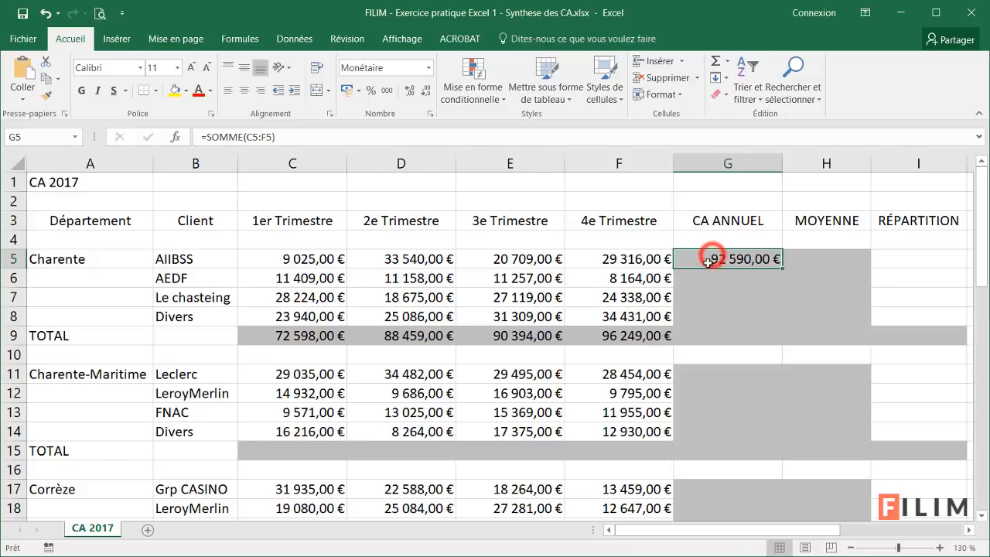
double_click(783, 269)
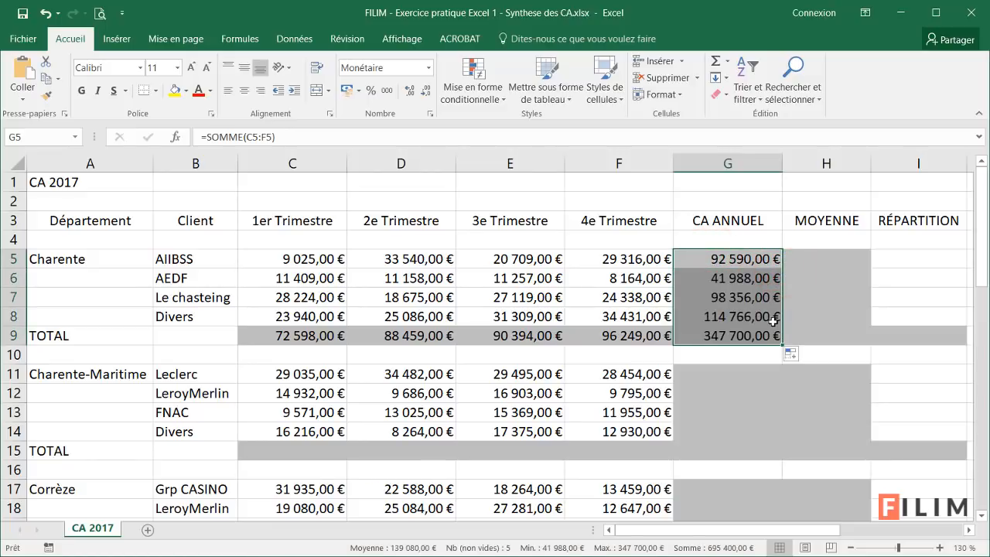
left_click(730, 336)
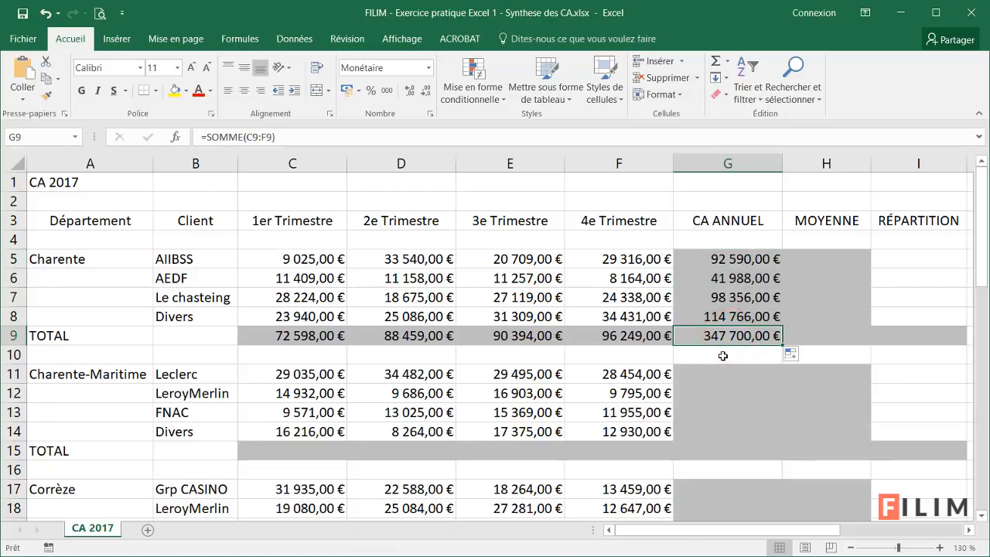
left_click(722, 355)
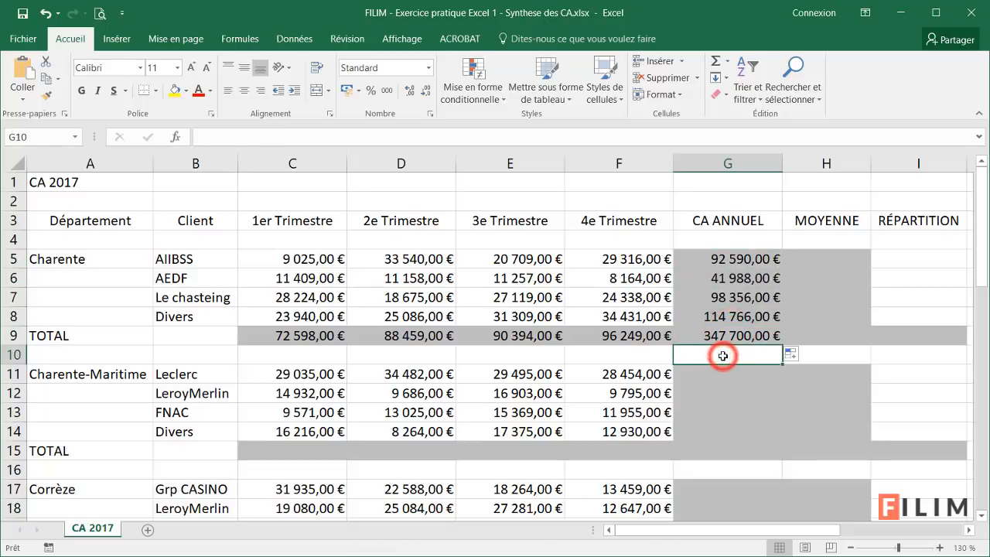
Step: Calculate the MOYENNE of quarters C5:F5 in H5 and fill the formula down to Charente's TOTAL row in H9
left_click(822, 264)
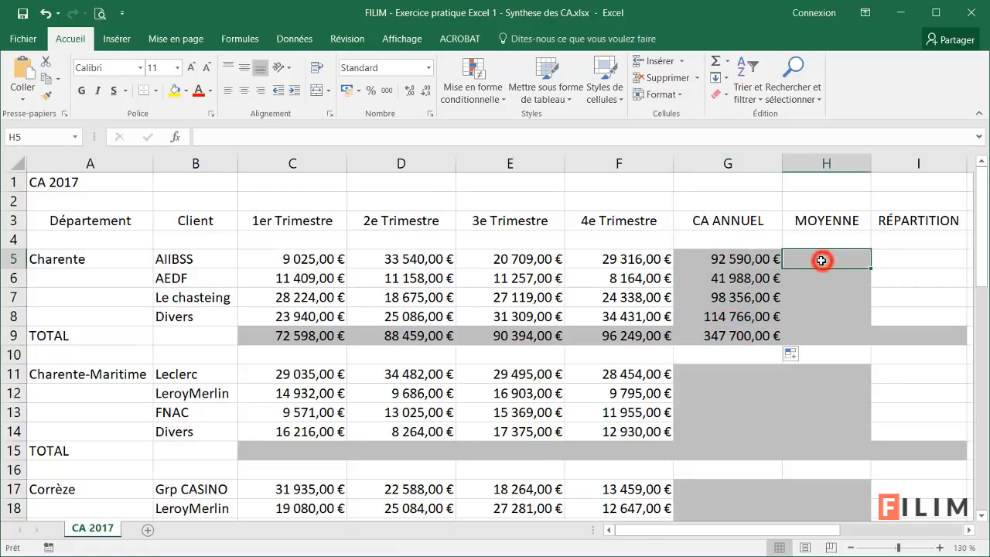
left_click(728, 62)
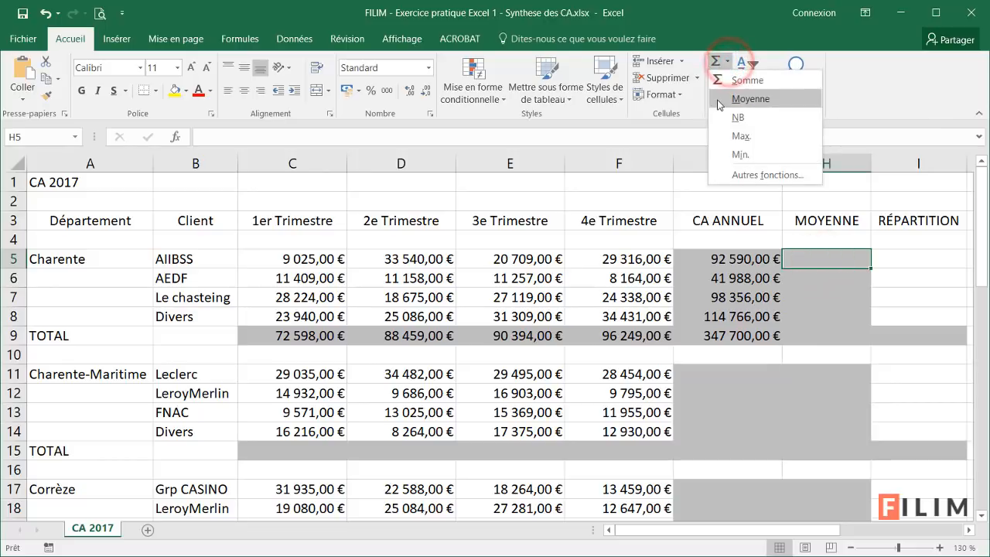
left_click(728, 99)
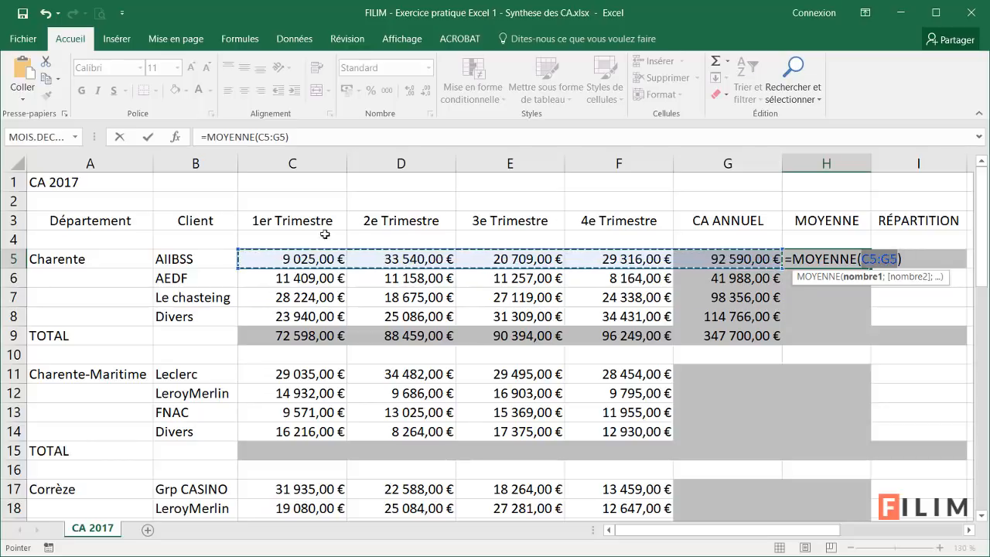
left_click(287, 258)
left_click_drag(348, 263, 591, 265)
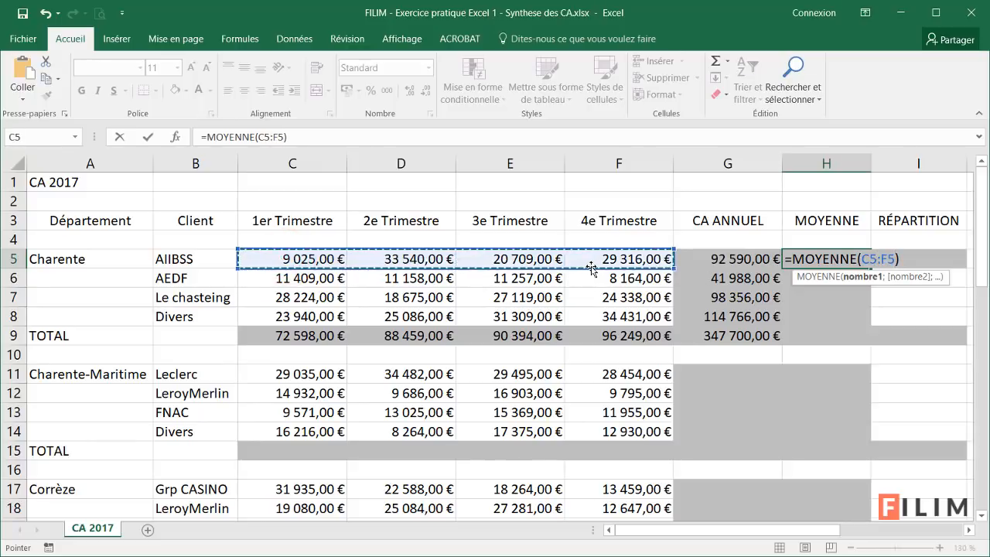
key("Return")
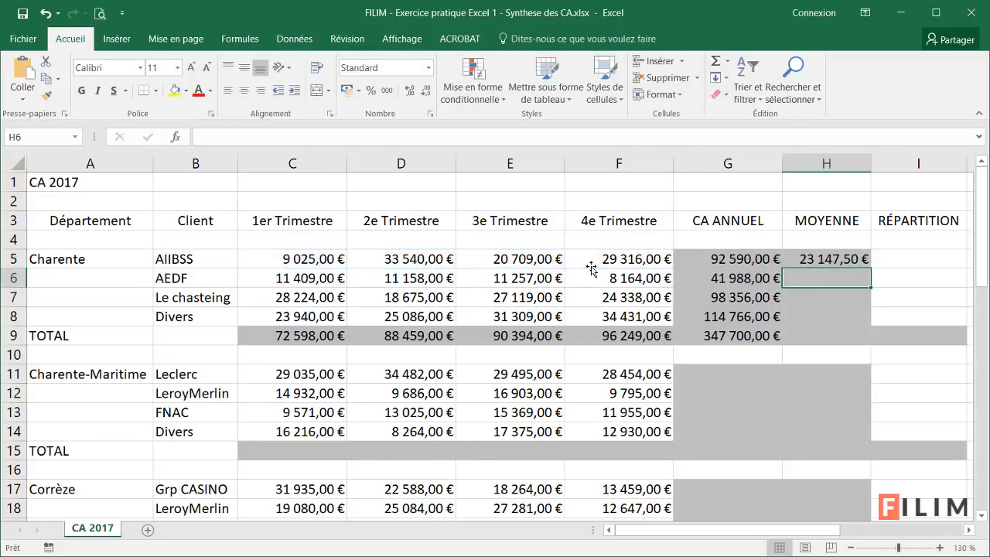
left_click(839, 262)
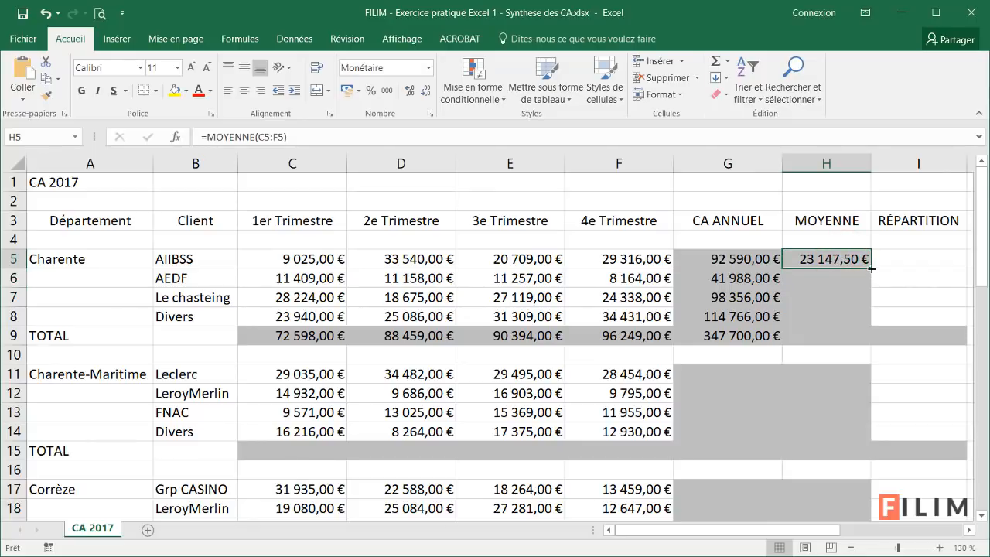
double_click(872, 268)
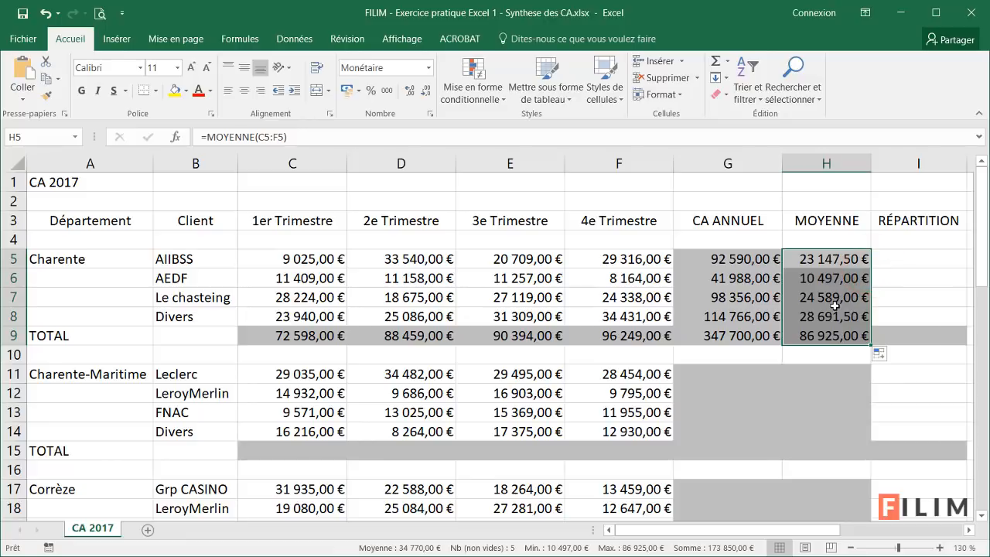
left_click(912, 333)
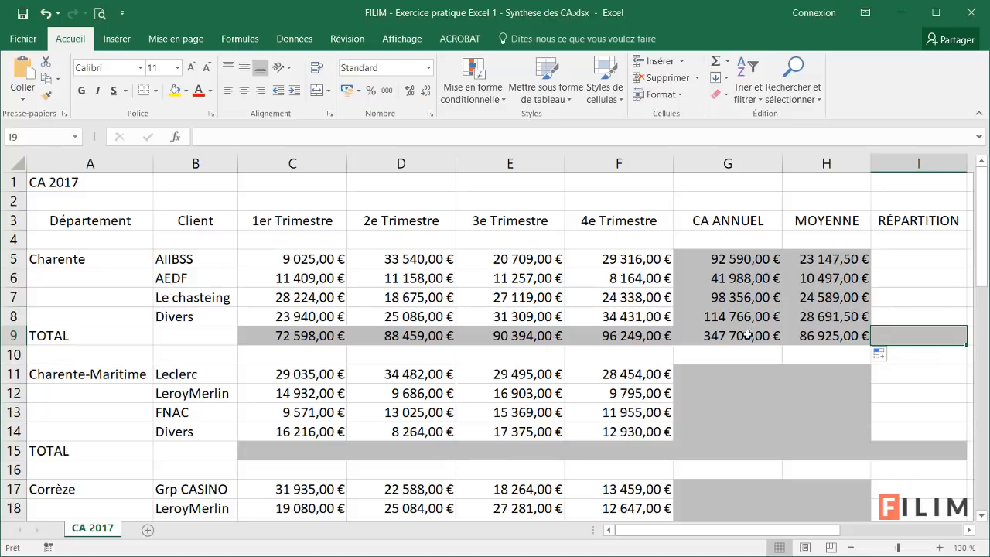
left_click_drag(979, 256, 922, 495)
left_click(847, 508)
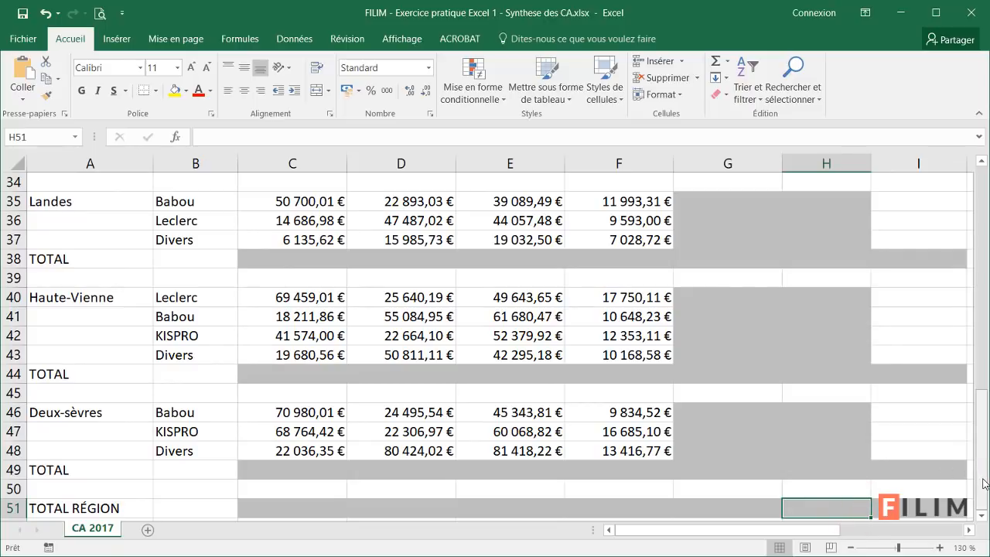
left_click_drag(983, 481, 983, 261)
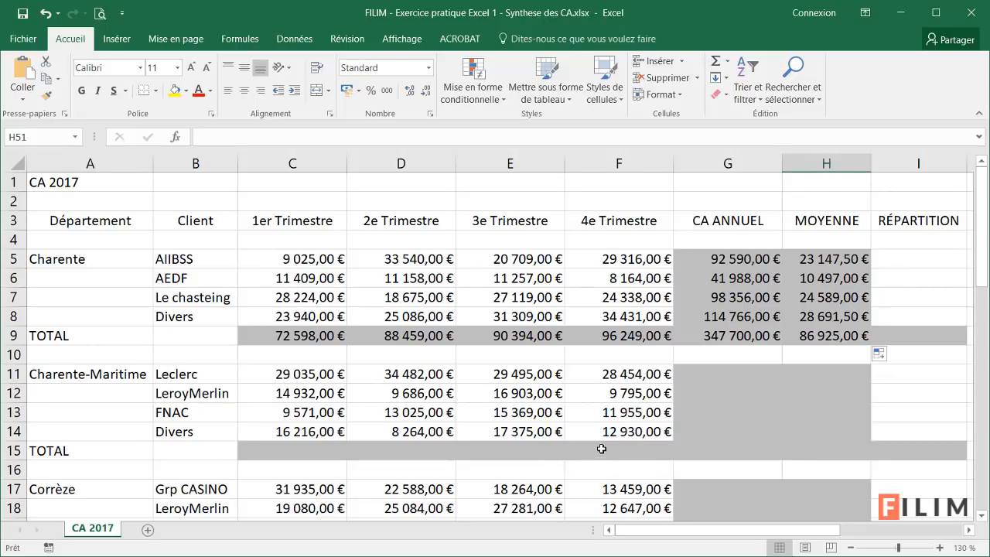
Step: Copy Charente's CA ANNUEL and MOYENNE formulas in G5:H9 to the Charente-Maritime block at G11 and the Corrèze block at G17
left_click_drag(712, 261, 799, 327)
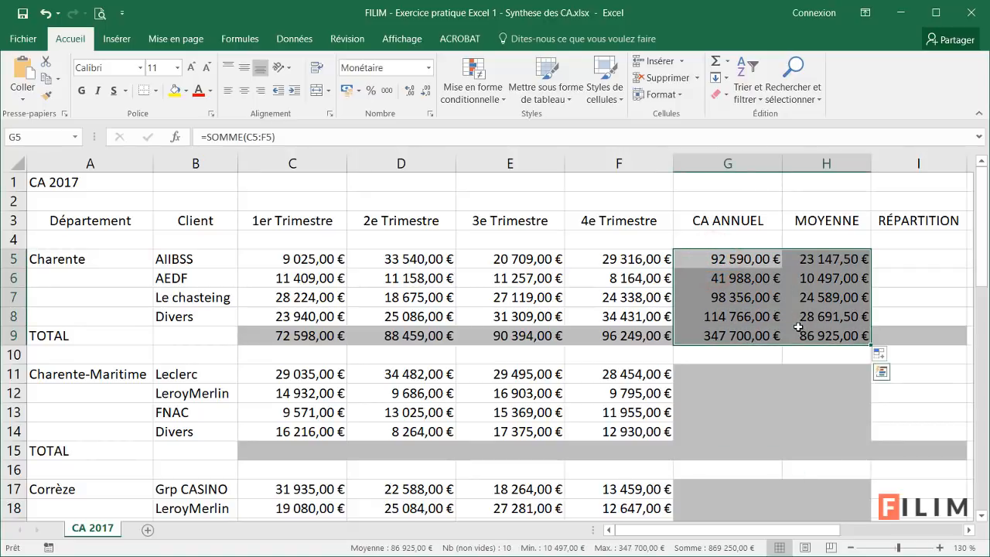
key("ctrl+c")
left_click(713, 373)
key("ctrl+v")
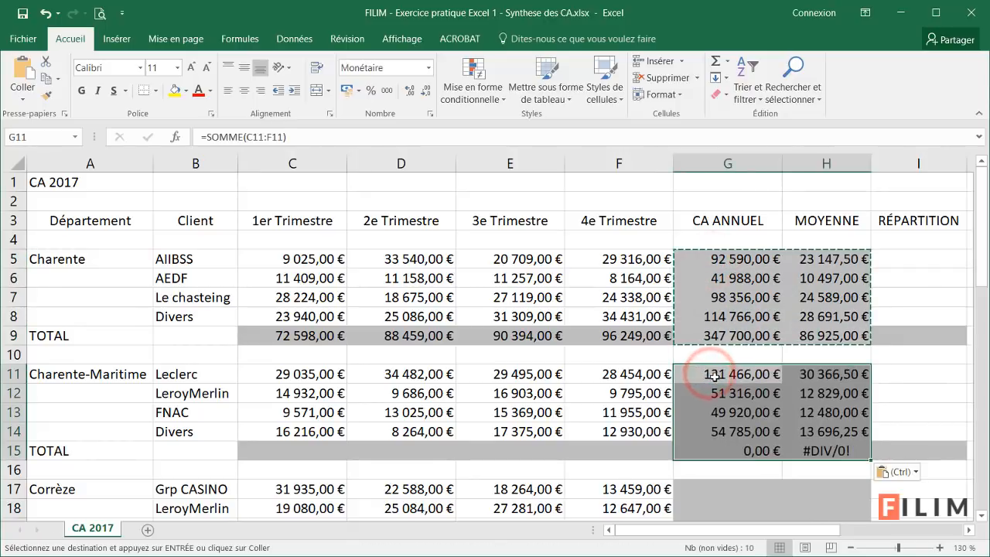
scroll(713, 377, "down", 2)
left_click(712, 369)
key("ctrl+v")
Step: Copy the annual and average formulas of Corrèze's first three clients, G17:H19, to the Creuse clients starting at G23
scroll(711, 374, "down", 2)
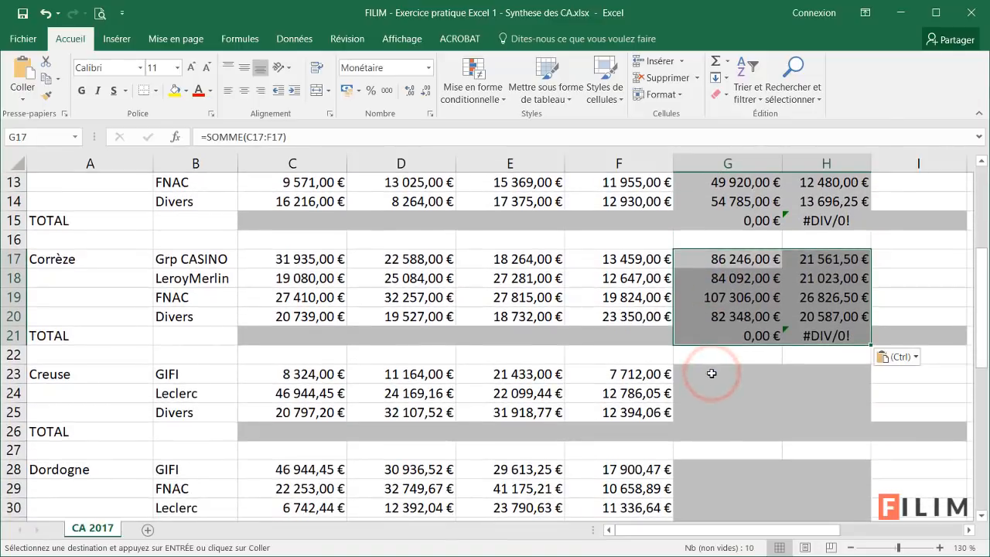
left_click(712, 373)
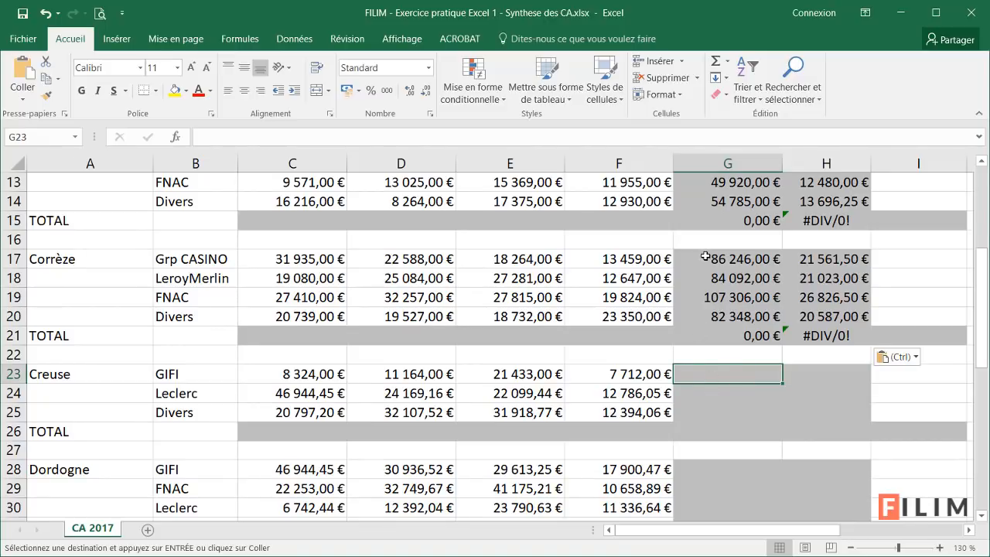
left_click_drag(705, 256, 808, 298)
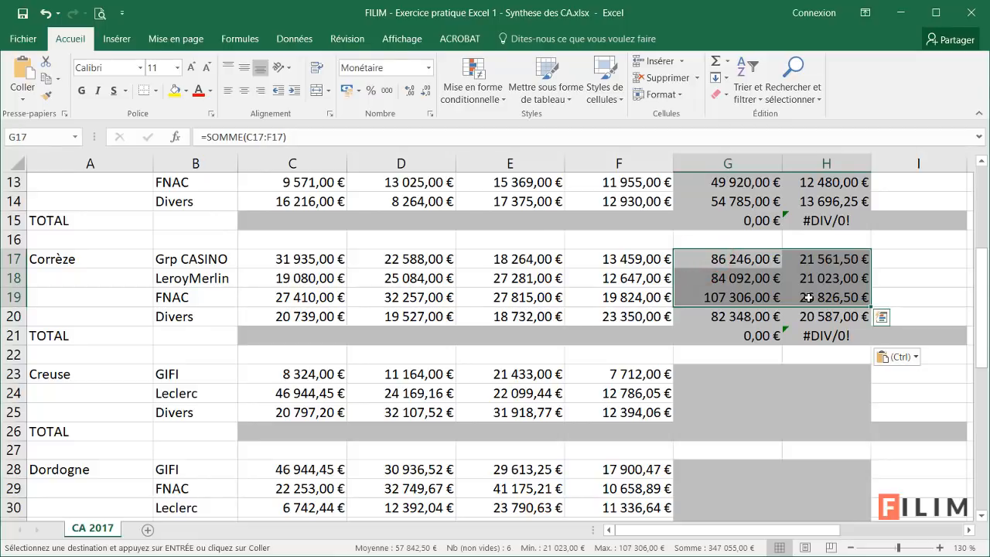
key("ctrl+c")
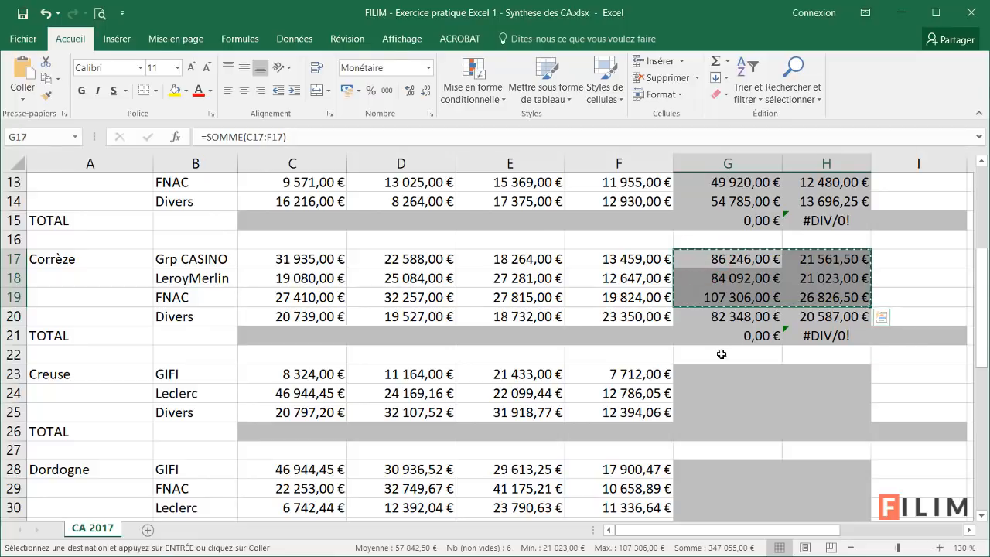
left_click(710, 368)
key("ctrl+v")
Step: Paste the copied three-row formulas into the Dordogne block at G28 and extend them down through the TOTAL row, G33:H33
scroll(712, 371, "down", 2)
scroll(711, 372, "down", 1)
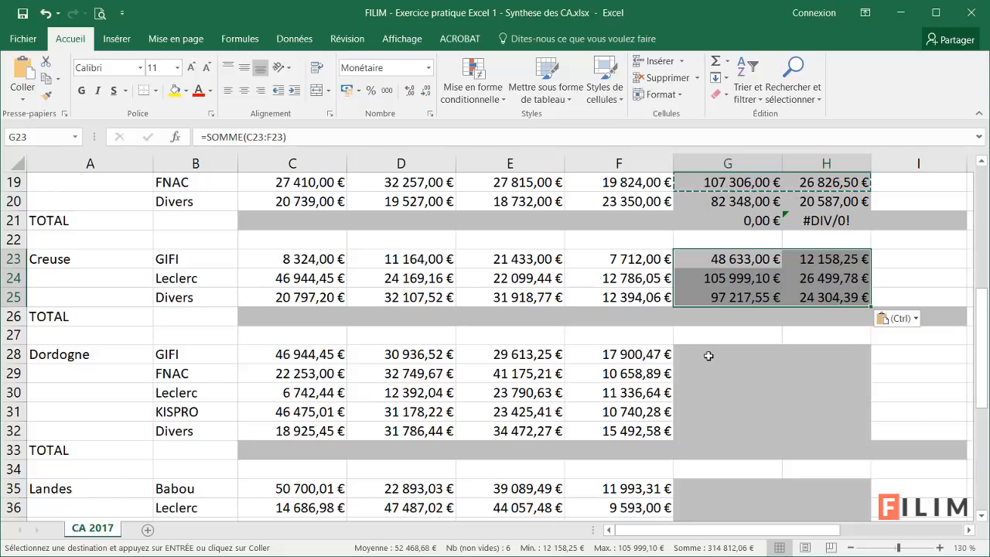
left_click(708, 355)
key("ctrl+v")
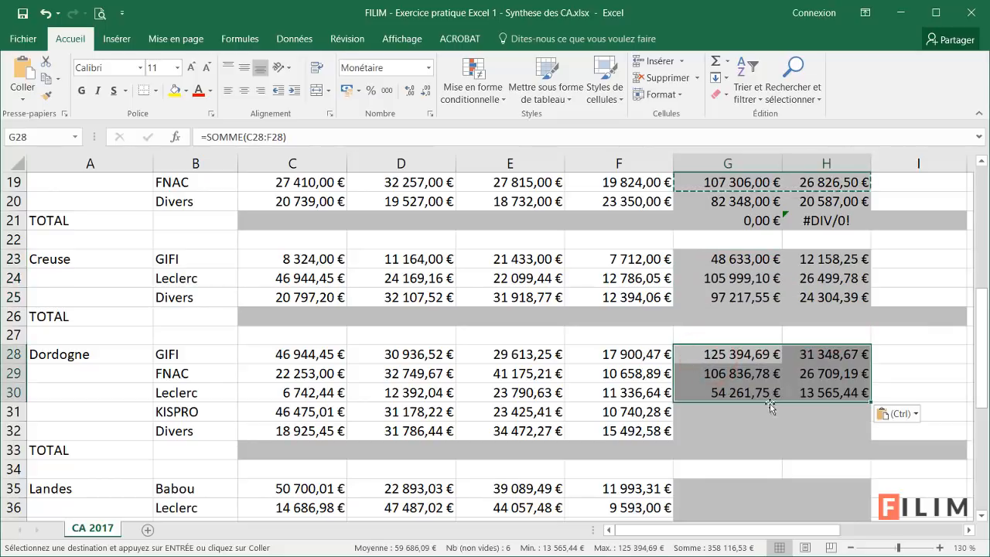
left_click_drag(871, 402, 862, 457)
Step: Copy the Dordogne annual and average formulas in G28:H31 to the Landes block at G35, including its TOTAL row
scroll(809, 414, "down", 6)
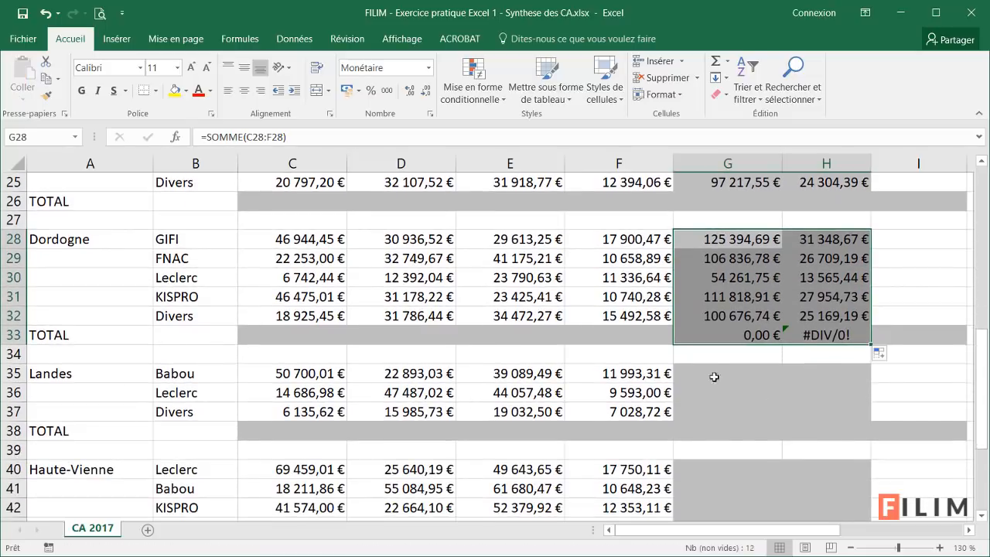
left_click(710, 374)
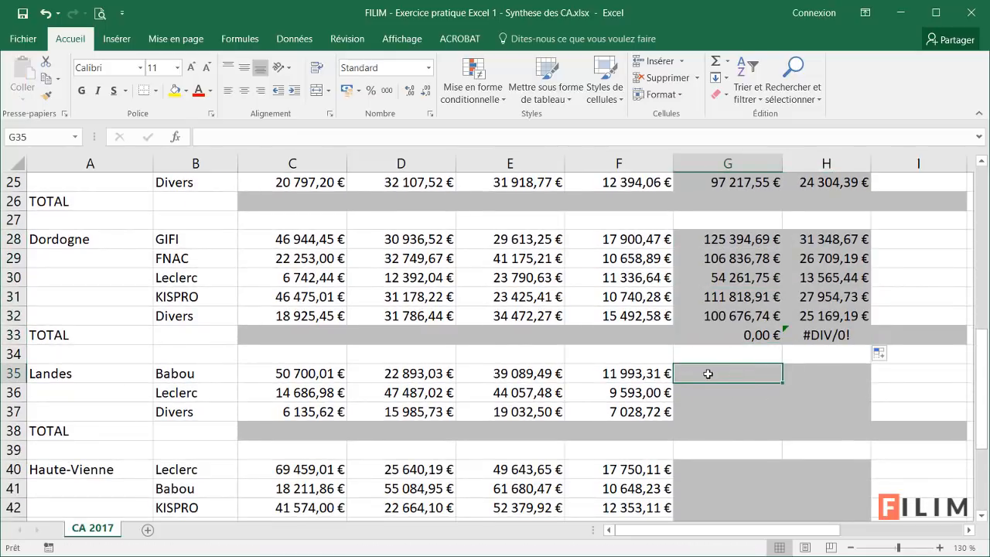
left_click_drag(725, 247, 804, 300)
key("ctrl+c")
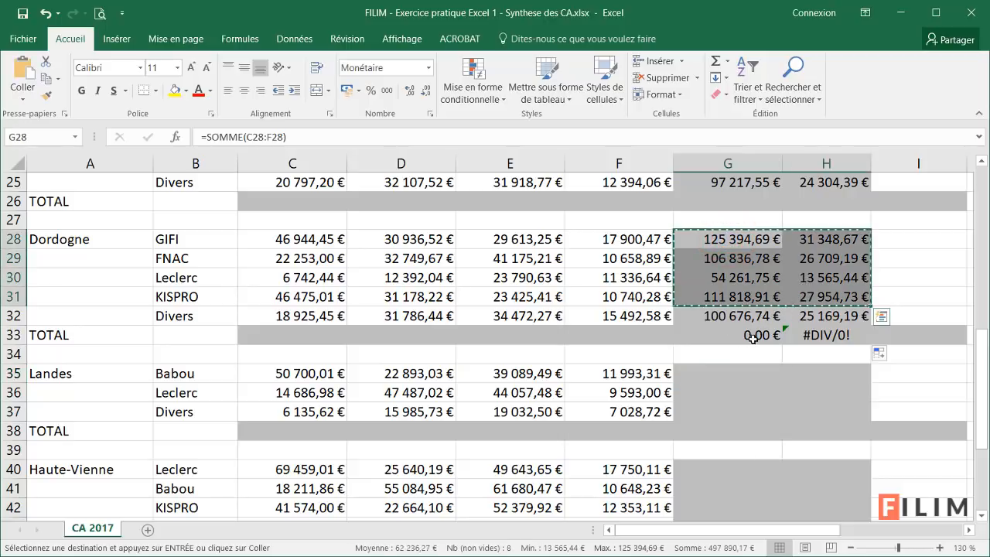
left_click(719, 374)
key("ctrl+v")
Step: Paste the same four-row formulas into the Haute-Vienne block at G40 and extend them to its TOTAL row 44
scroll(723, 374, "down", 2)
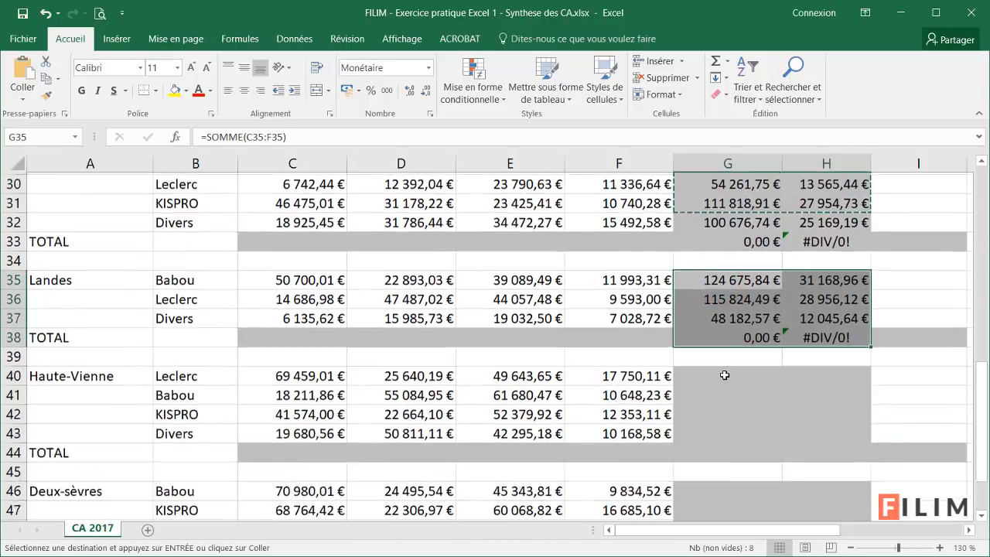
left_click(713, 355)
key("ctrl+v")
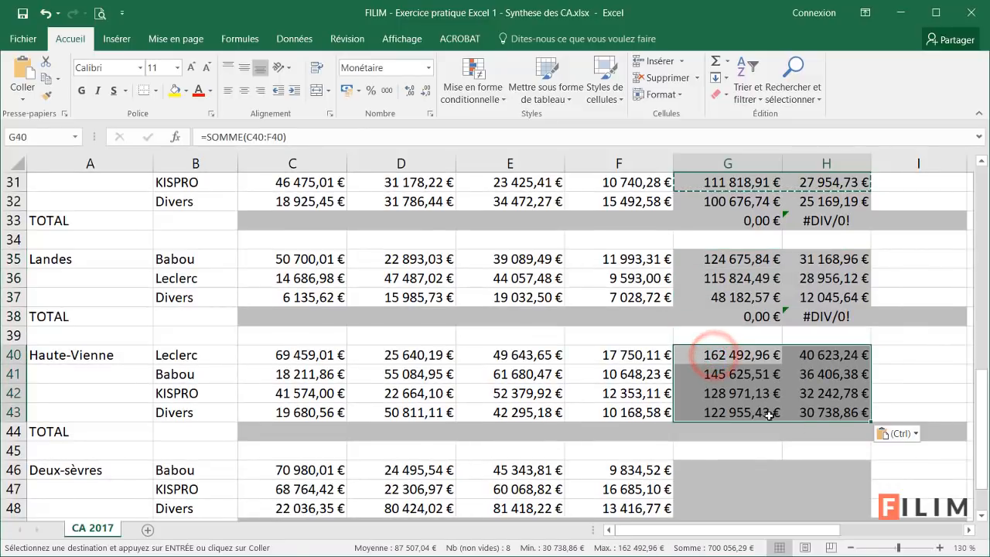
left_click_drag(871, 422, 867, 433)
Step: Copy Haute-Vienne's annual and average formulas in G40:H43 to the Deux-sèvres block at G46, then end copy mode
scroll(789, 395, "down", 2)
scroll(789, 395, "down", 1)
left_click(732, 355)
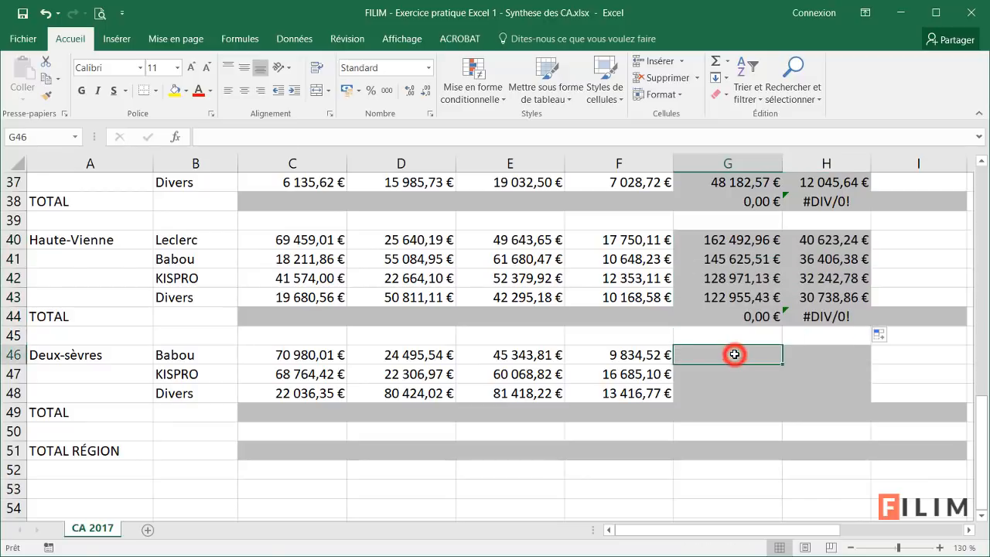
left_click_drag(745, 244, 812, 297)
key("ctrl+c")
left_click(726, 349)
key("ctrl+v")
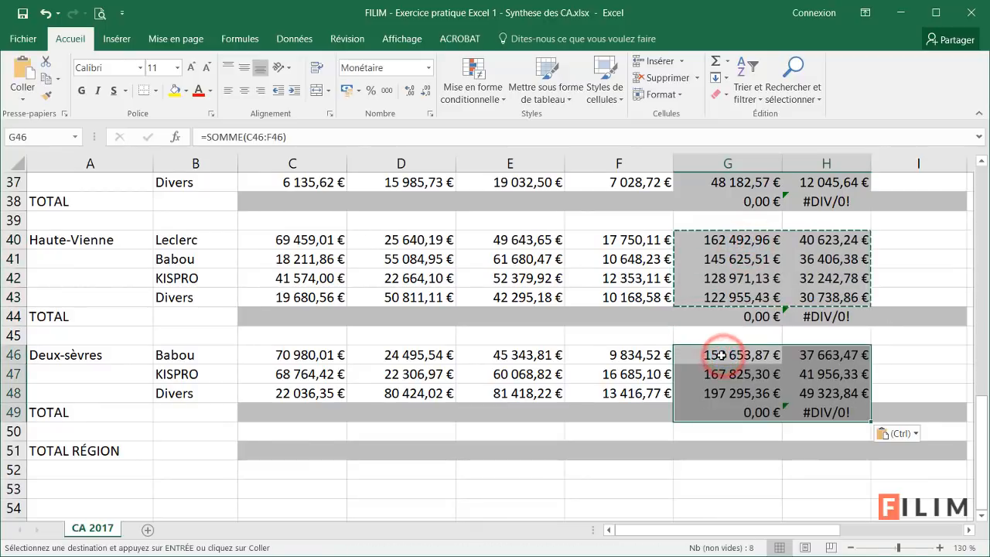
key("Escape")
left_click(688, 385)
Step: Copy Charente's quarterly totals in C9:F9 to the TOTAL rows of Charente-Maritime at C15 and Corrèze at C21
scroll(688, 385, "up", 12)
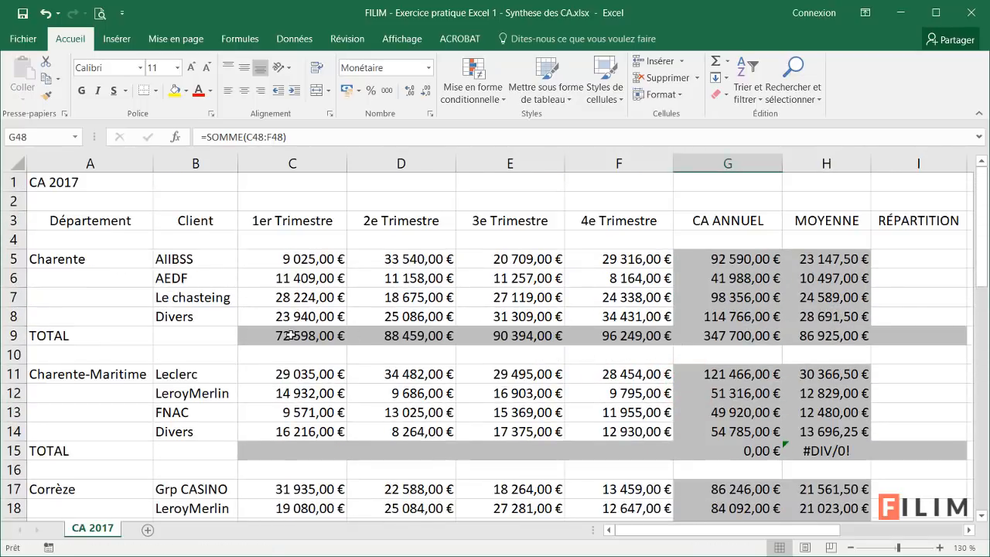
left_click_drag(288, 334, 623, 341)
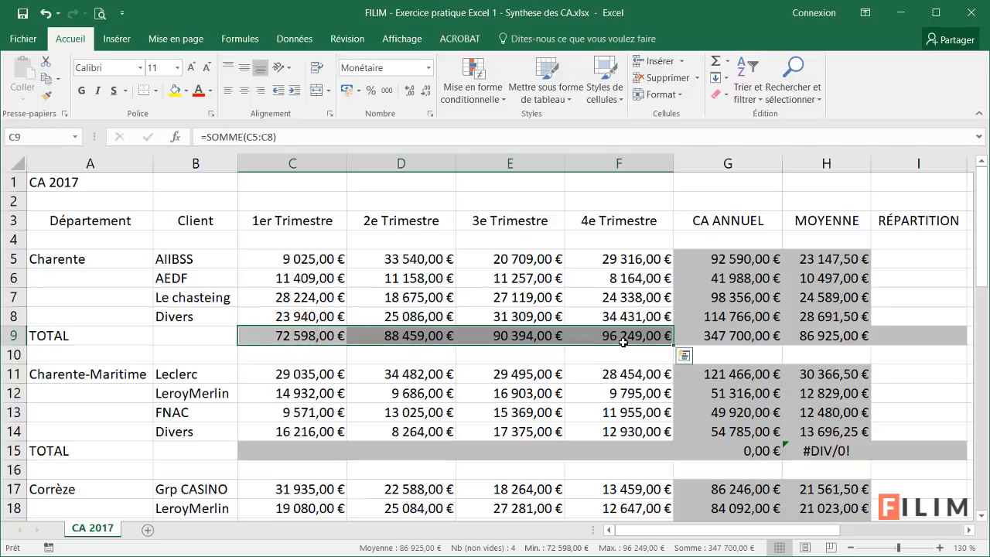
key("ctrl+c")
scroll(299, 347, "down", 2)
left_click(310, 336)
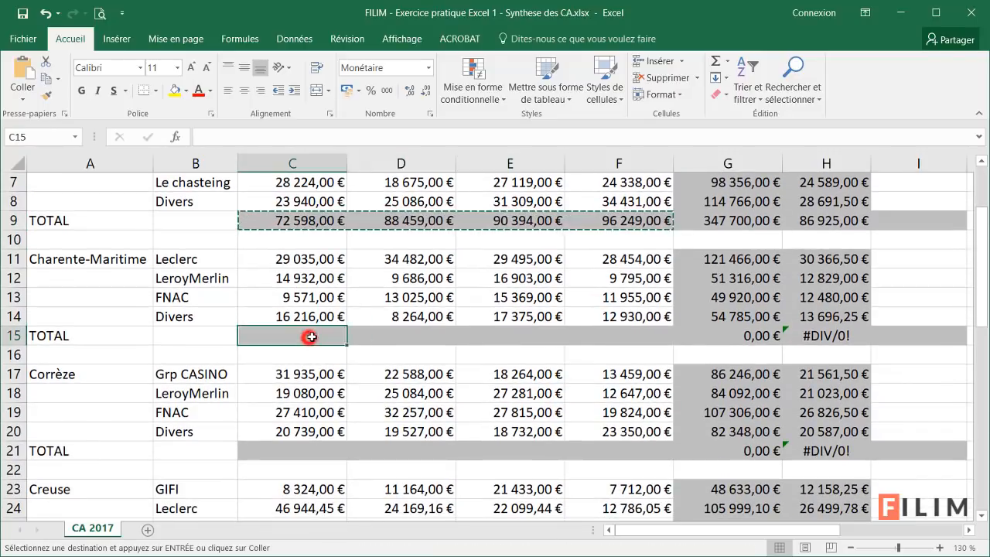
key("ctrl+v")
left_click(292, 450)
key("ctrl+v")
Step: Paste the copied quarterly total formulas into the TOTAL rows of Creuse (C26), Dordogne (C33) and Landes (C38)
scroll(292, 453, "down", 3)
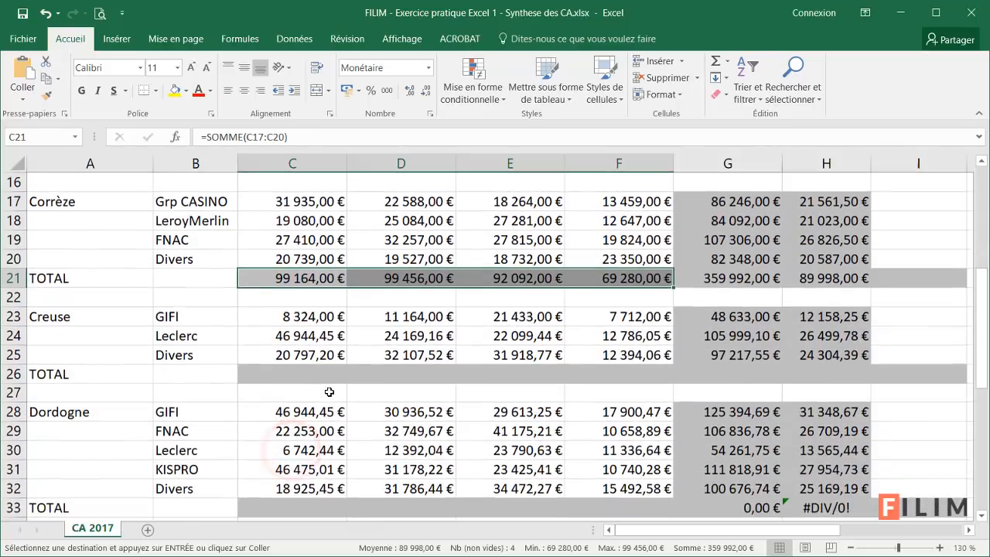
left_click(305, 373)
key("ctrl+v")
scroll(303, 369, "down", 2)
left_click(288, 386)
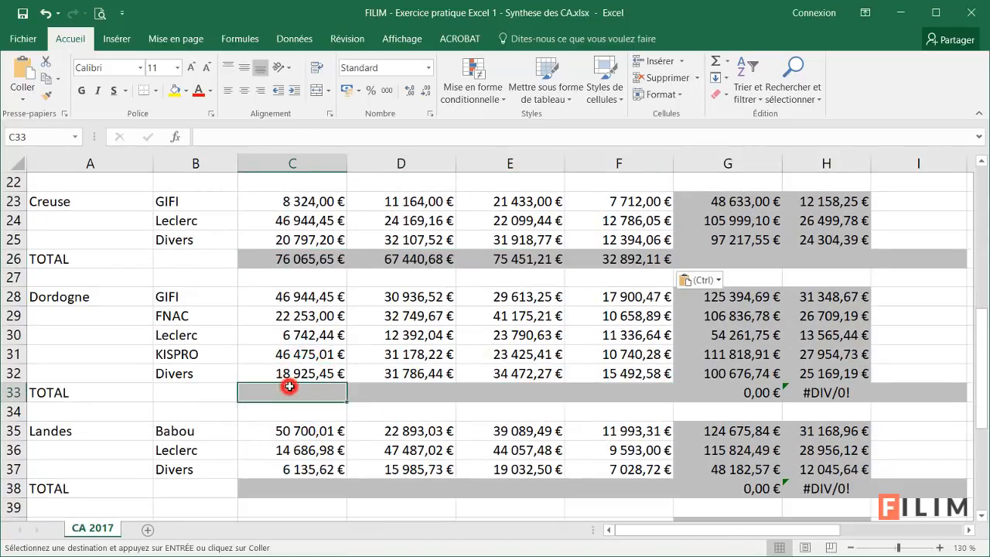
key("ctrl+v")
scroll(288, 387, "down", 1)
left_click(288, 424)
key("ctrl+v")
Step: Paste the quarterly totals into the Haute-Vienne (C44) and Deux-sèvres (C49) TOTAL rows, then check the formulas in F44 and E49
scroll(292, 417, "down", 3)
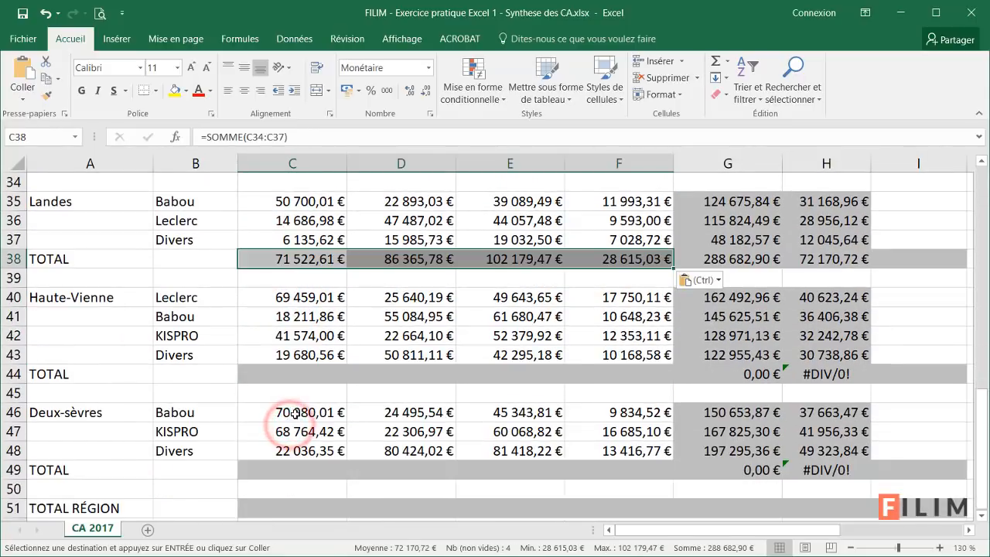
left_click(300, 374)
key("ctrl+v")
left_click(279, 465)
key("ctrl+v")
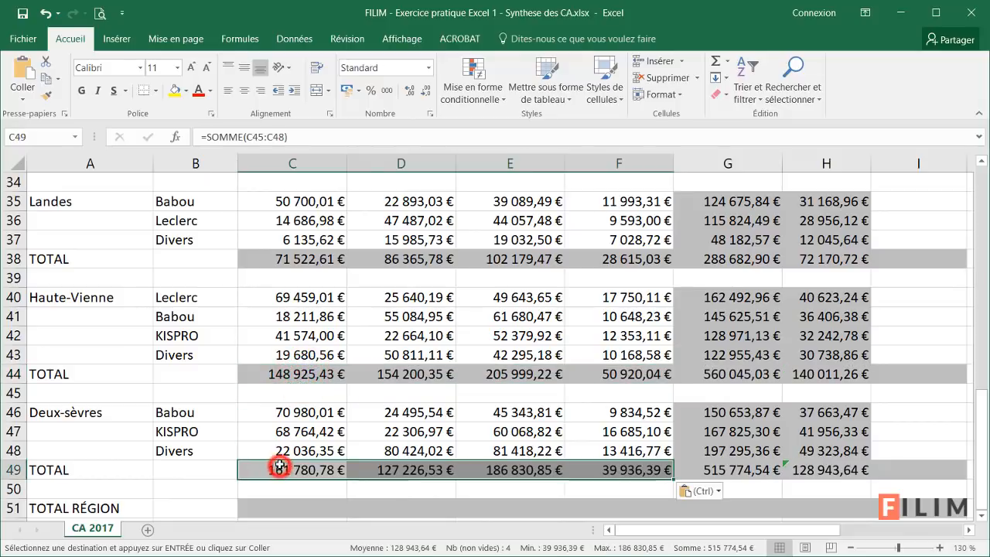
left_click(628, 374)
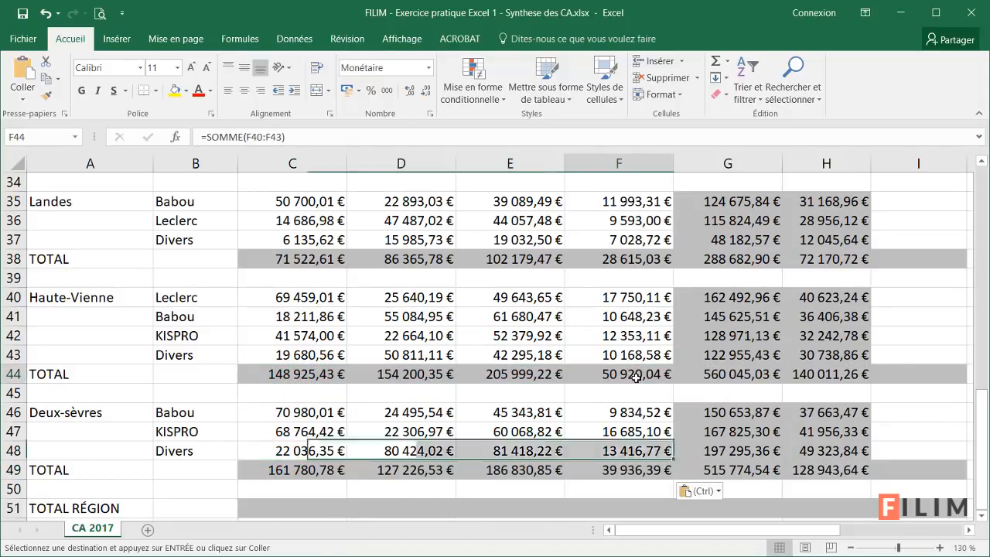
key("Escape")
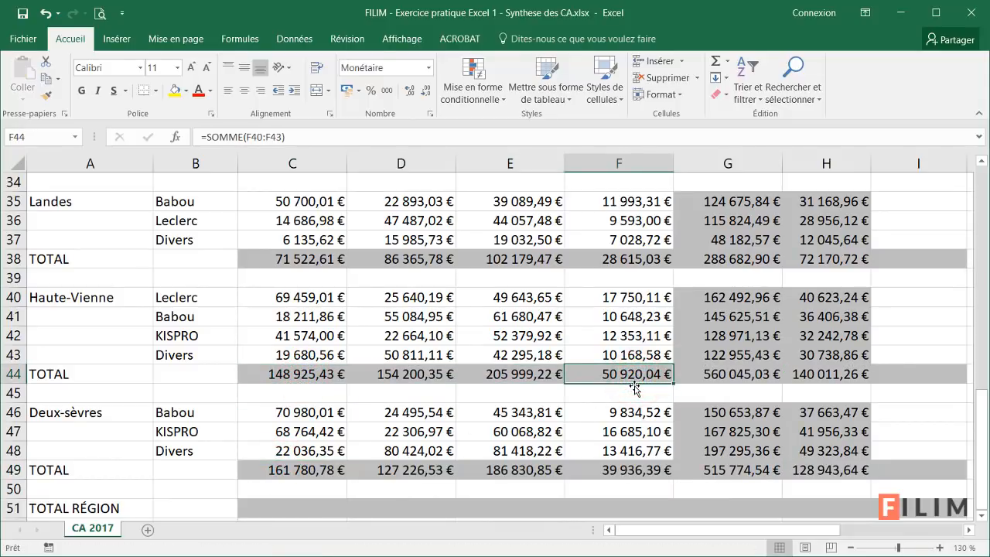
left_click(515, 470)
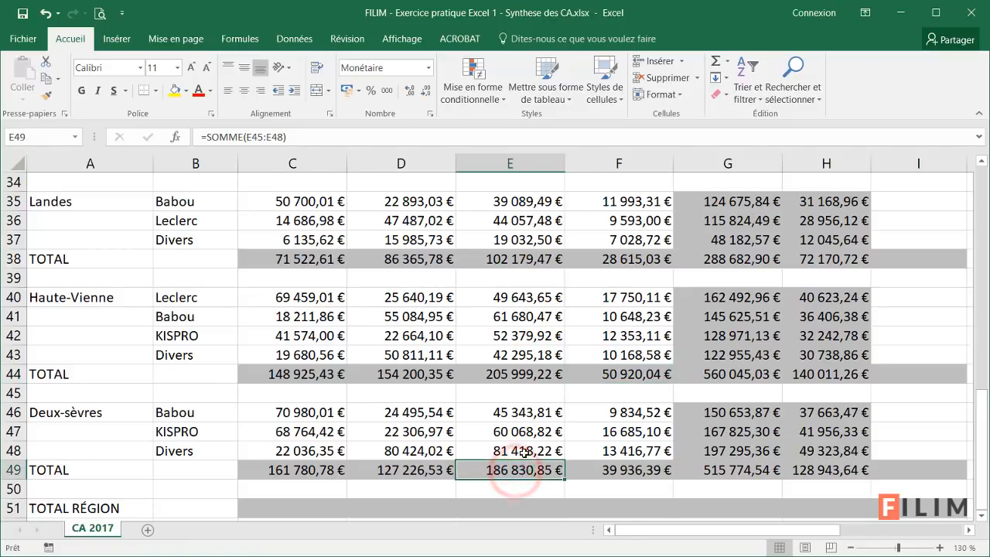
Step: Inspect which cells the third-quarter TOTAL formula of Deux-sèvres in E49 adds up, leaving it unchanged
scroll(515, 471, "up", 2)
left_click_drag(712, 530, 678, 530)
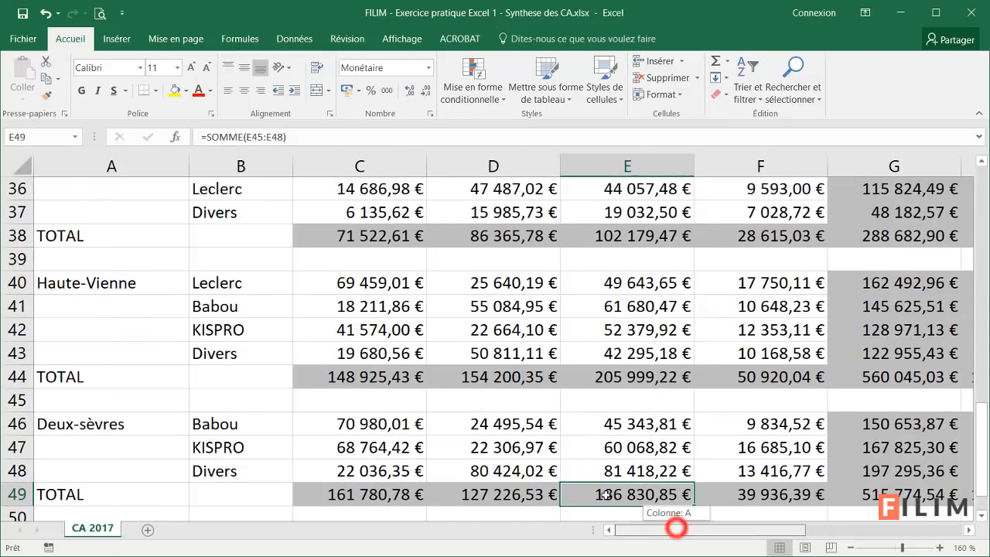
scroll(593, 424, "down", 1)
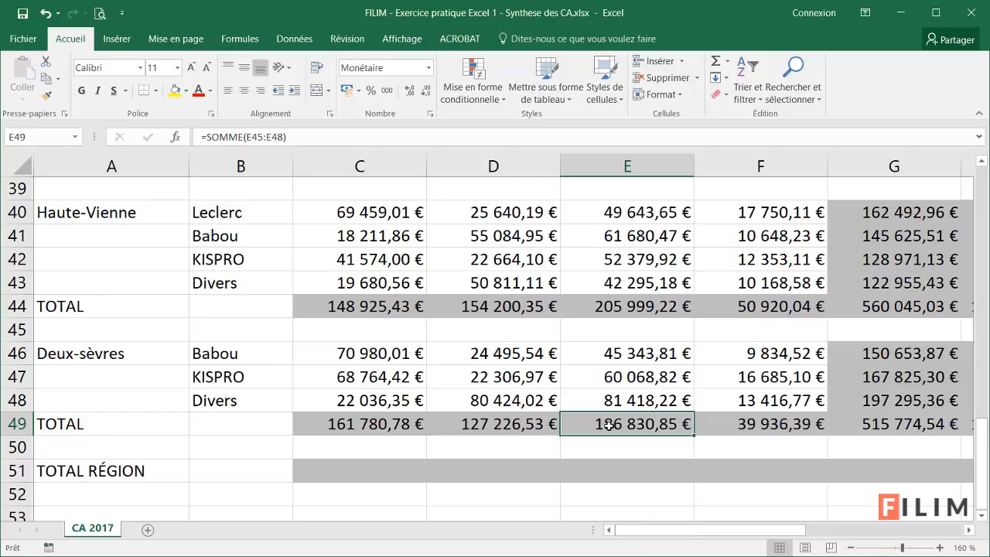
scroll(609, 424, "down", 1)
scroll(610, 425, "up", 2)
scroll(610, 426, "down", 2)
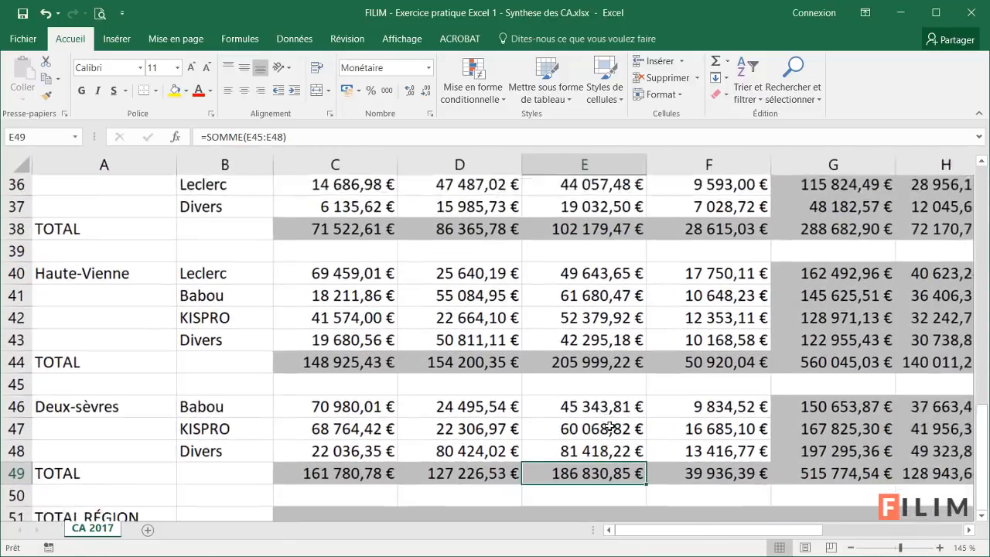
scroll(610, 426, "down", 1)
scroll(578, 424, "down", 1)
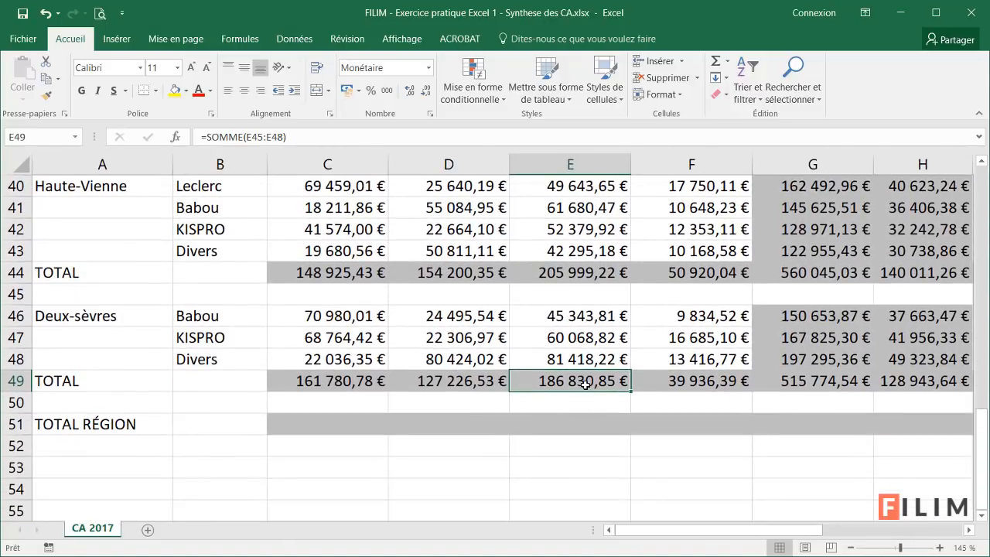
double_click(585, 382)
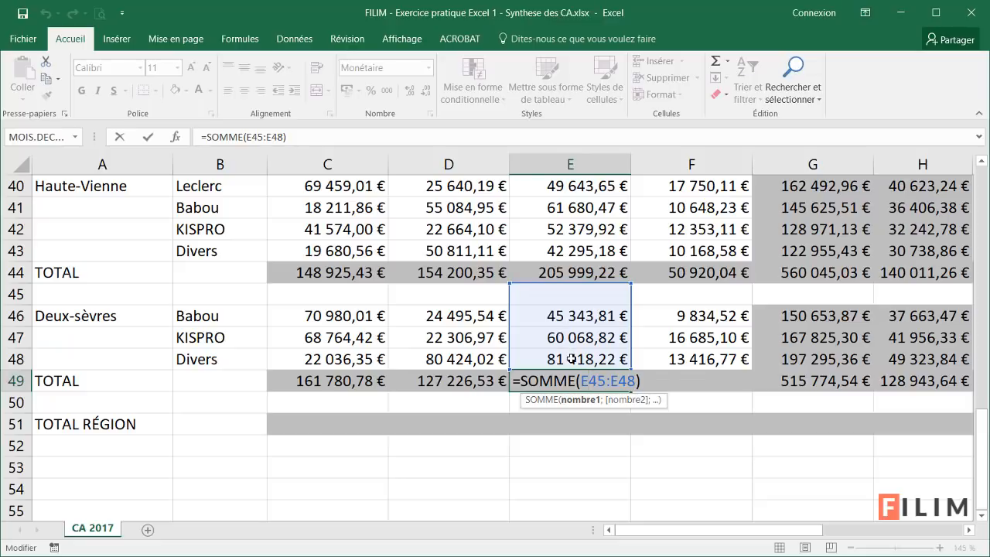
key("Escape")
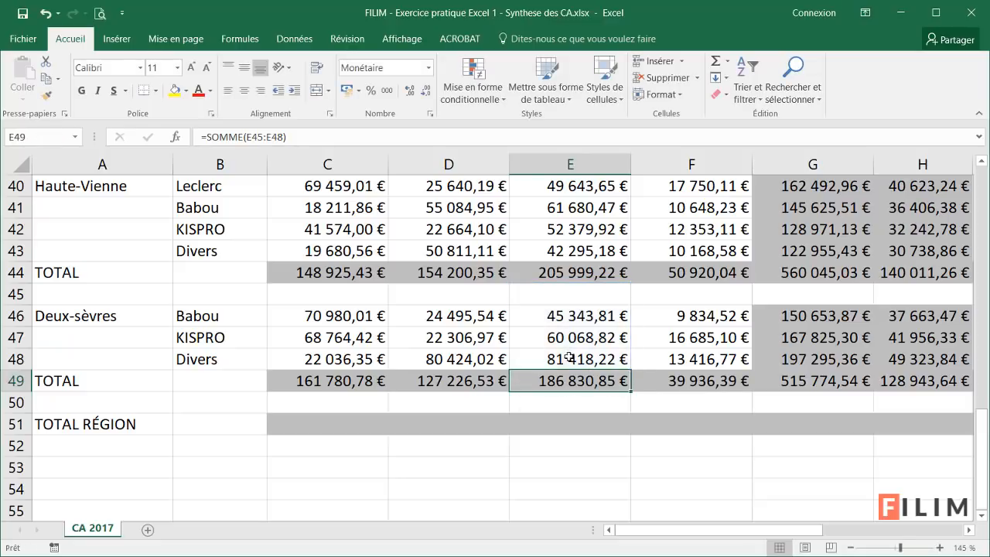
Step: Check the summed ranges in the third-quarter TOTAL formulas of Haute-Vienne (E44) and Dordogne (E33)
scroll(564, 371, "up", 1)
double_click(570, 341)
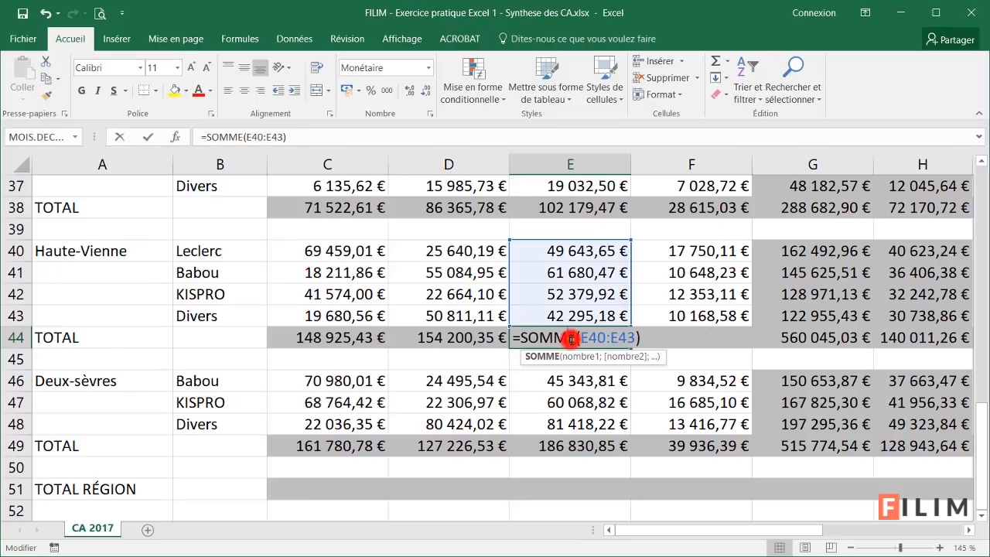
key("Escape")
scroll(564, 348, "up", 2)
scroll(560, 356, "up", 2)
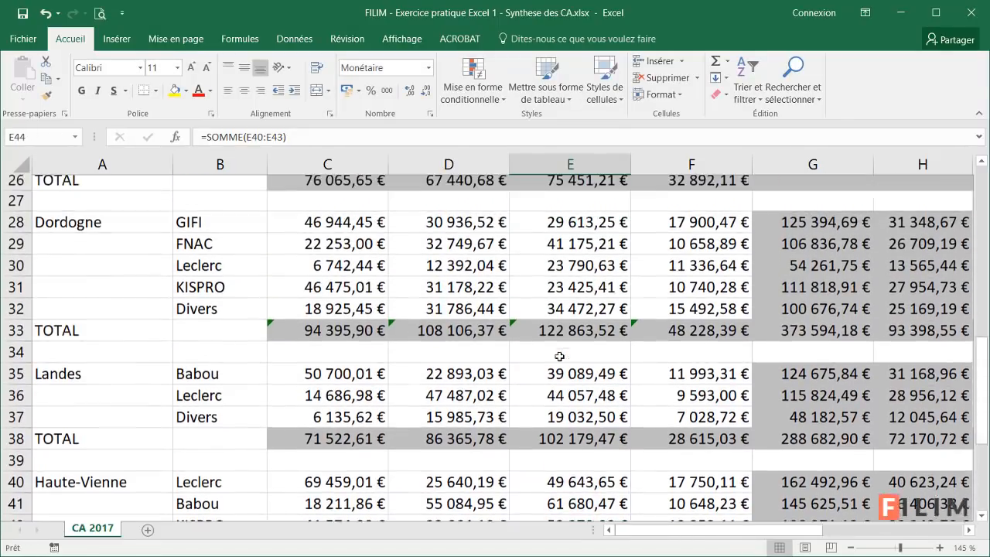
double_click(563, 357)
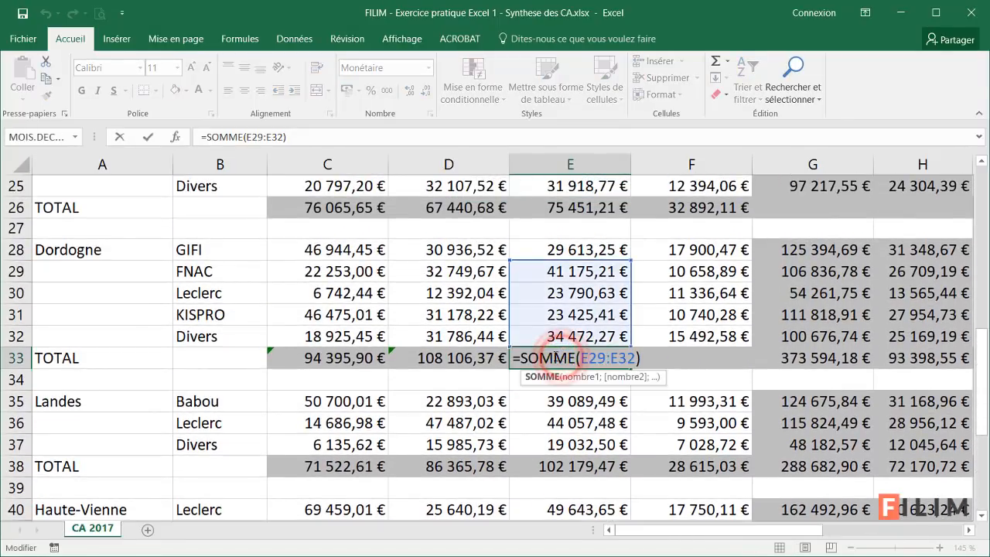
key("Escape")
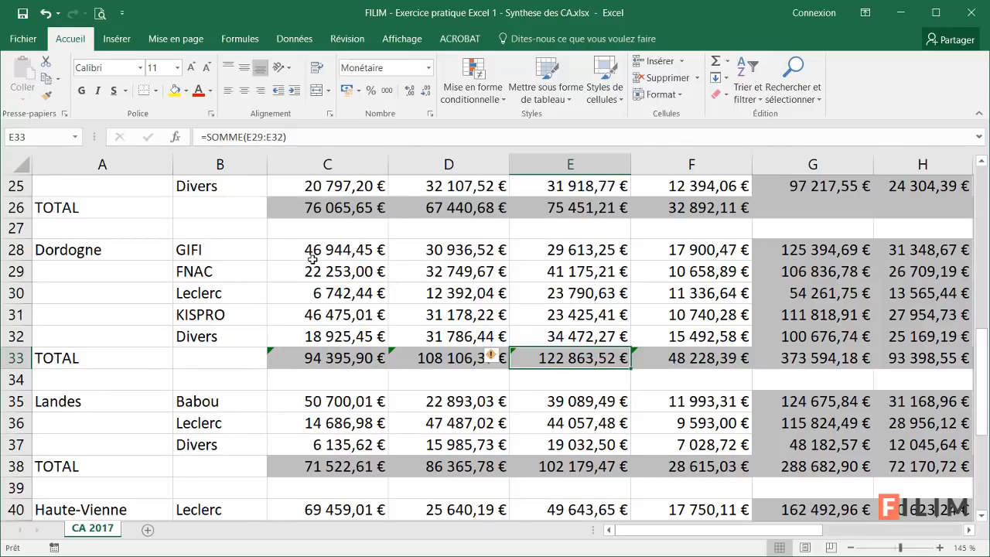
Step: Display the error-checking options for Dordogne's first-quarter total in C33 and close them without choosing any
left_click(273, 354)
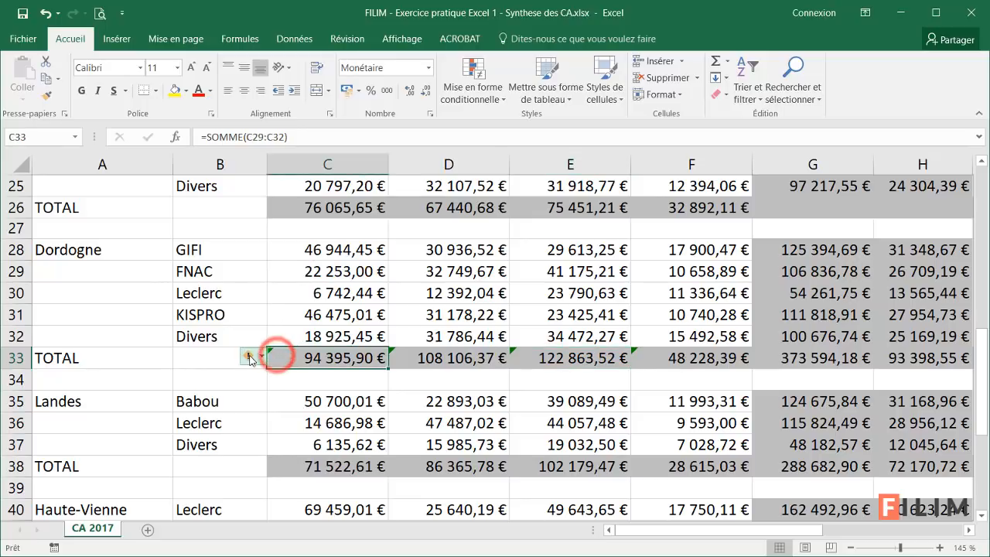
left_click(250, 357)
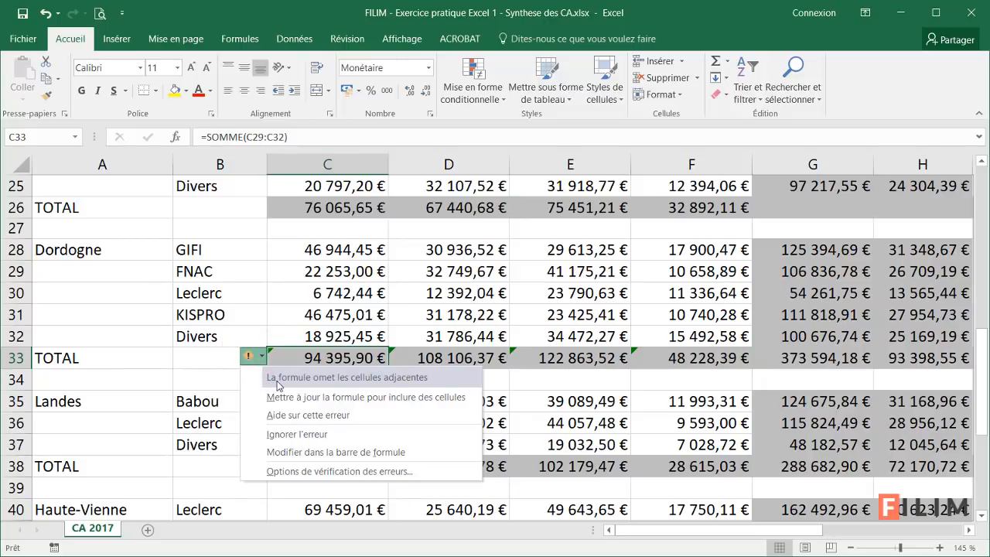
left_click(357, 358)
Step: Check the summed ranges in the first-quarter totals of Charente (C9) and Charente-Maritime (C15)
scroll(348, 364, "up", 8)
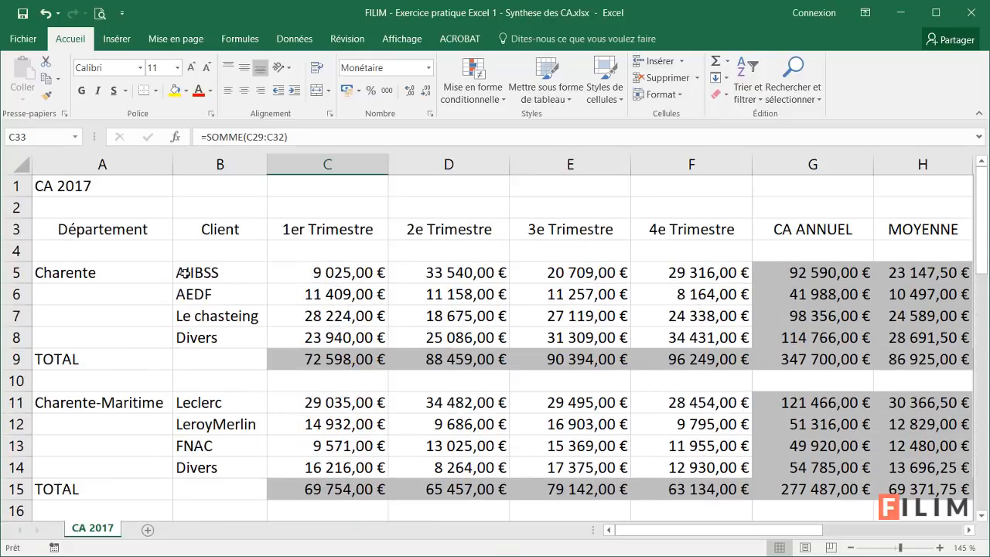
left_click(316, 357)
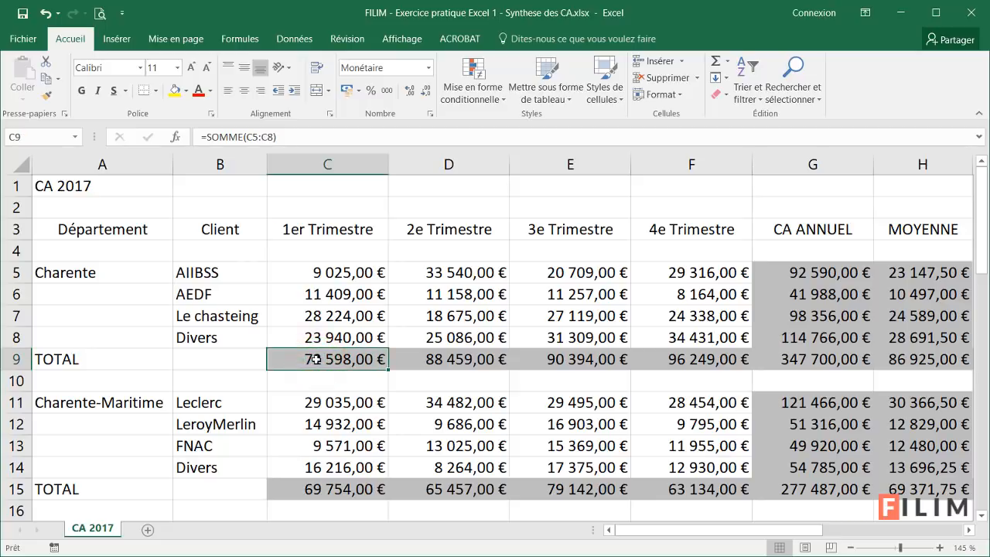
double_click(314, 364)
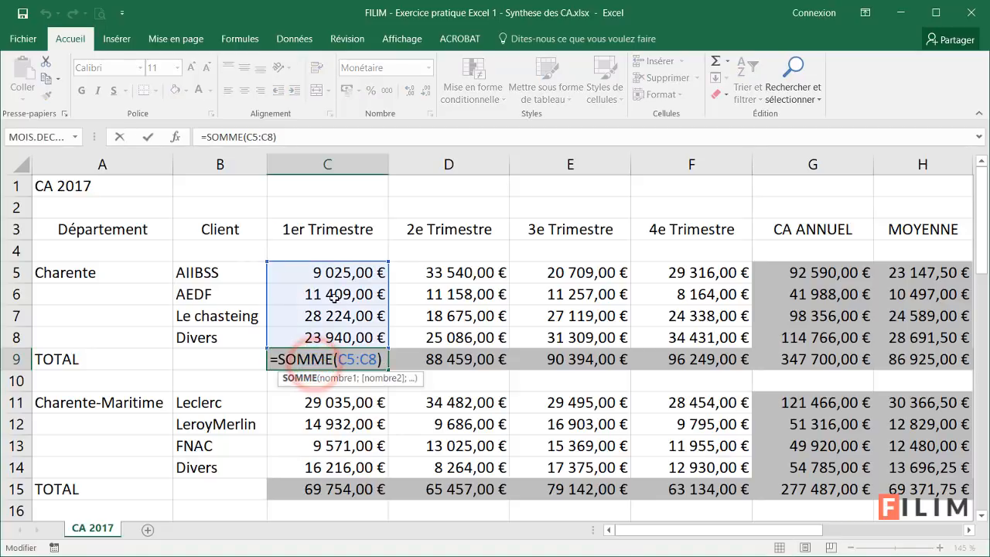
key("Escape")
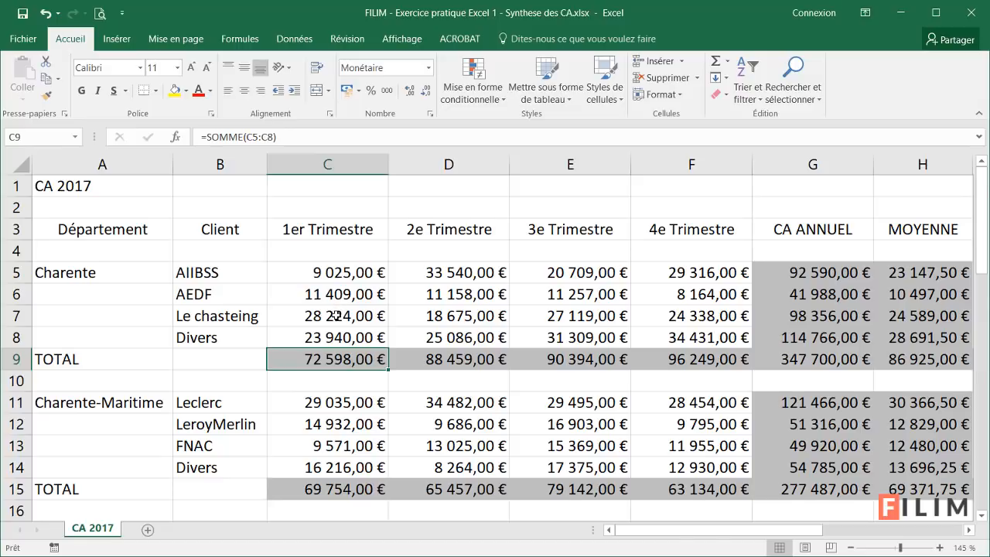
scroll(336, 315, "down", 2)
left_click(302, 359)
double_click(300, 359)
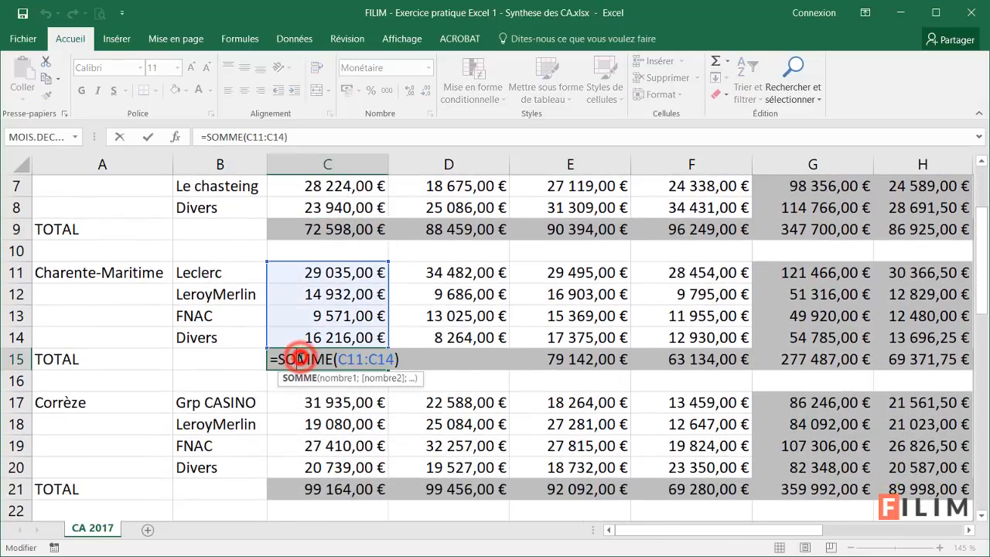
key("Escape")
Step: Check the summed ranges in the first-quarter totals of Corrèze (C21) and Creuse (C26)
scroll(299, 371, "down", 2)
double_click(321, 365)
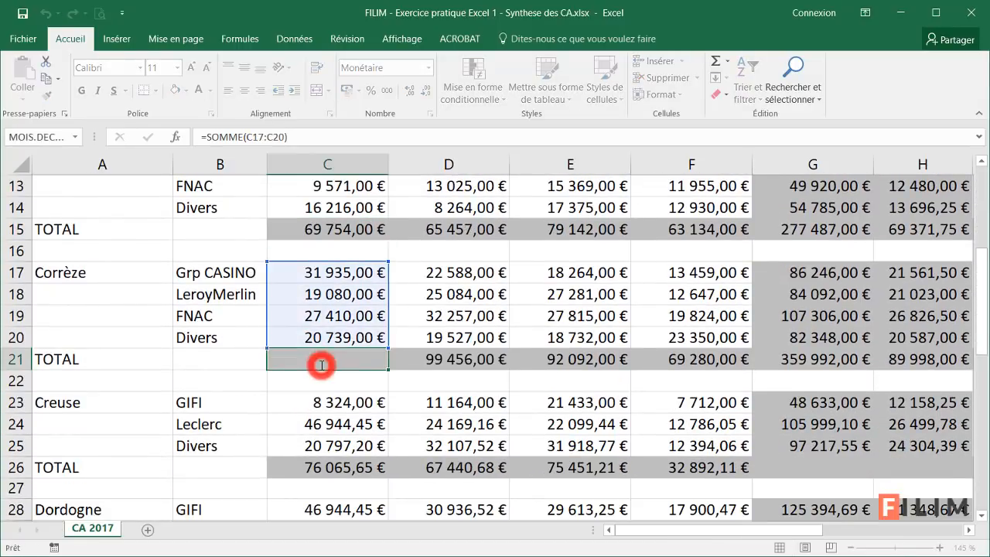
key("Escape")
scroll(317, 387, "down", 2)
left_click(318, 338)
double_click(319, 337)
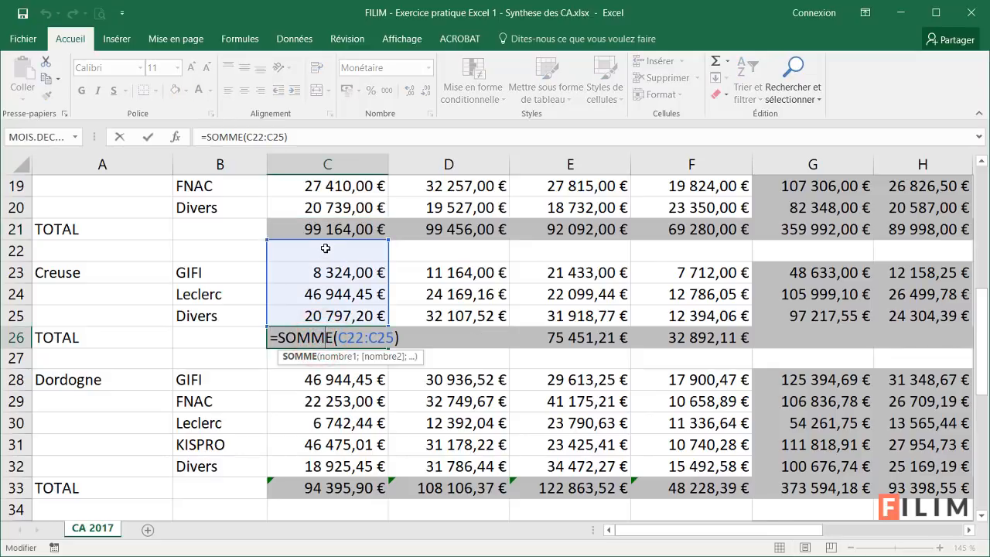
key("Escape")
Step: Replace Dordogne's first-quarter total in C33 with =SOMME(C28:C32) and fill it across to F33
scroll(313, 310, "down", 1)
left_click(309, 422)
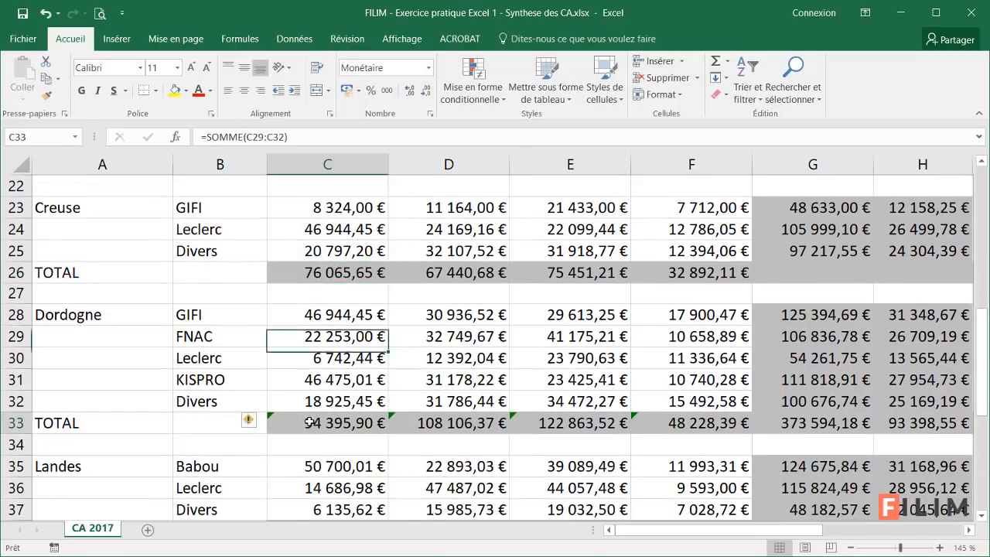
double_click(309, 422)
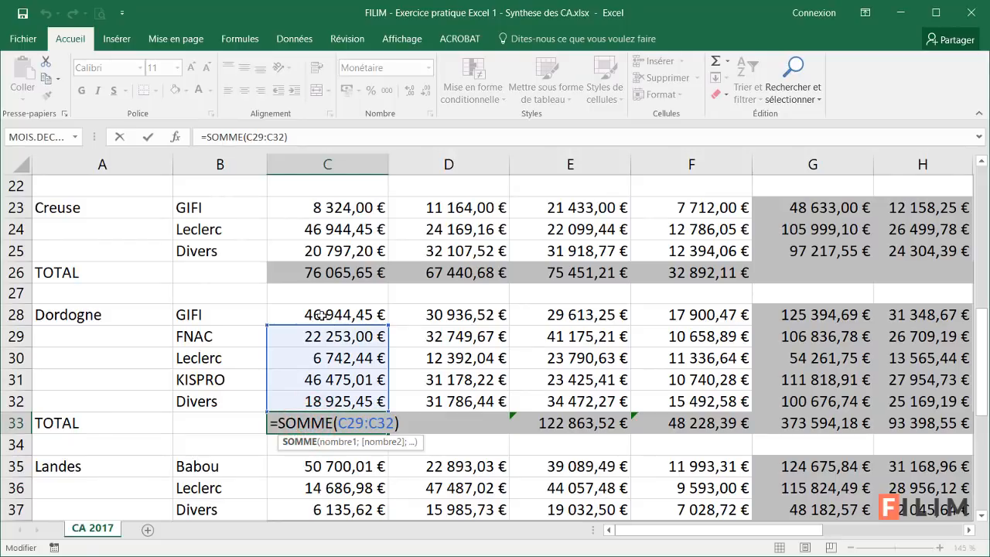
key("Escape")
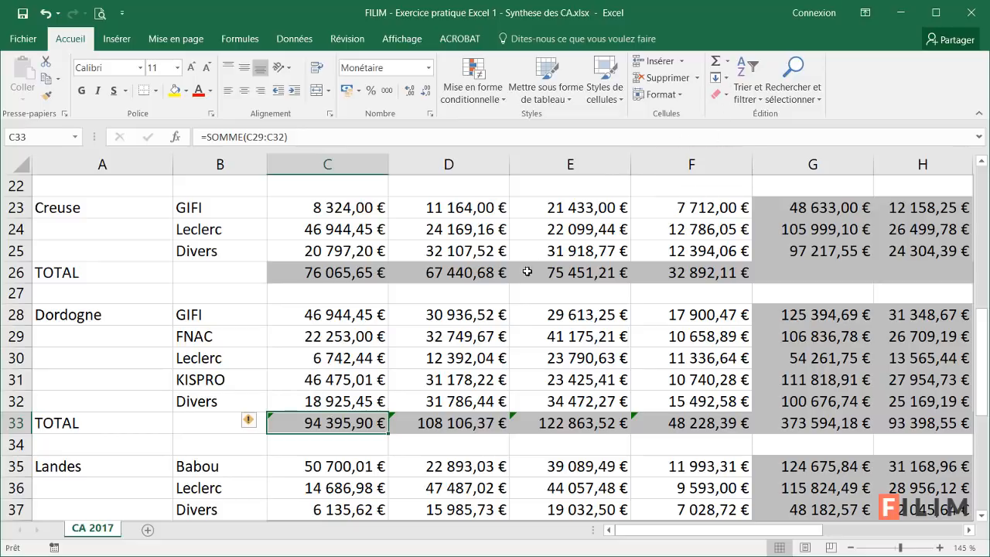
left_click(715, 62)
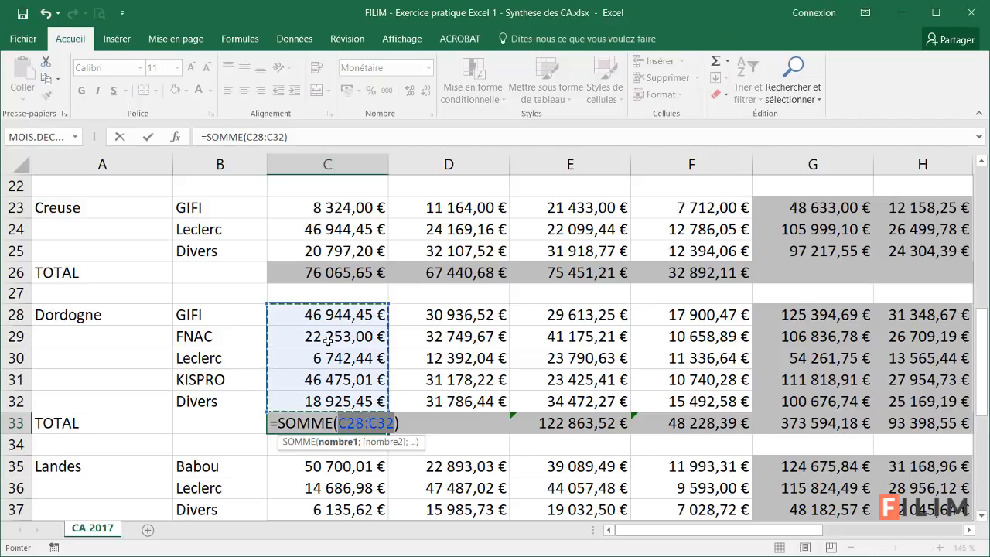
key("Return")
left_click(332, 418)
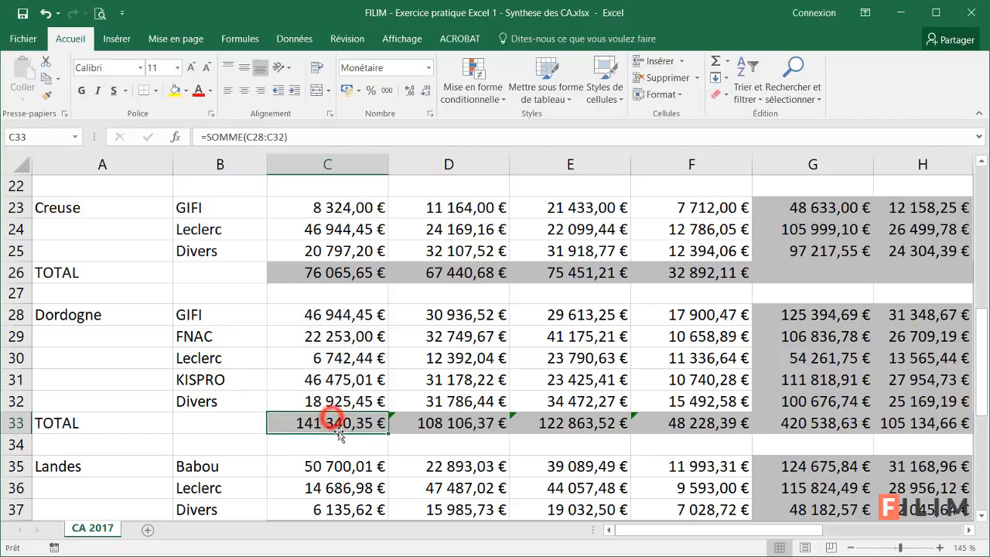
left_click_drag(388, 435, 739, 453)
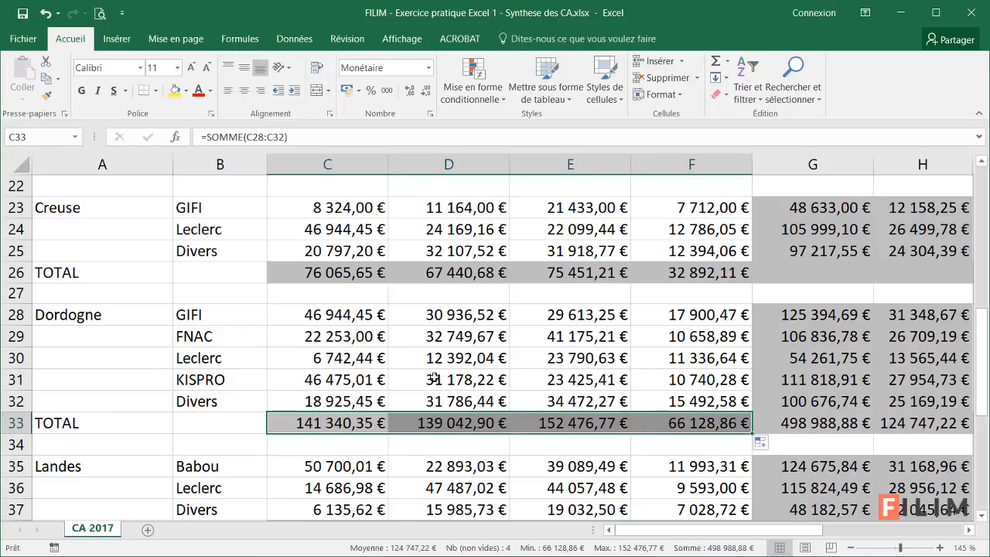
Step: Check the summed ranges in the first-quarter totals of Landes (C38) and Haute-Vienne (C44)
scroll(435, 378, "down", 2)
double_click(323, 404)
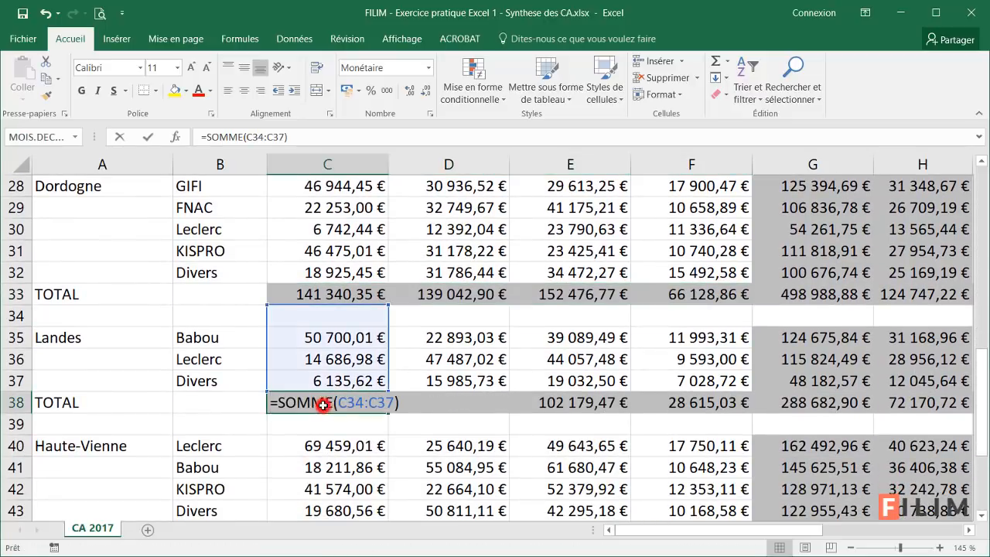
key("Escape")
scroll(352, 379, "down", 2)
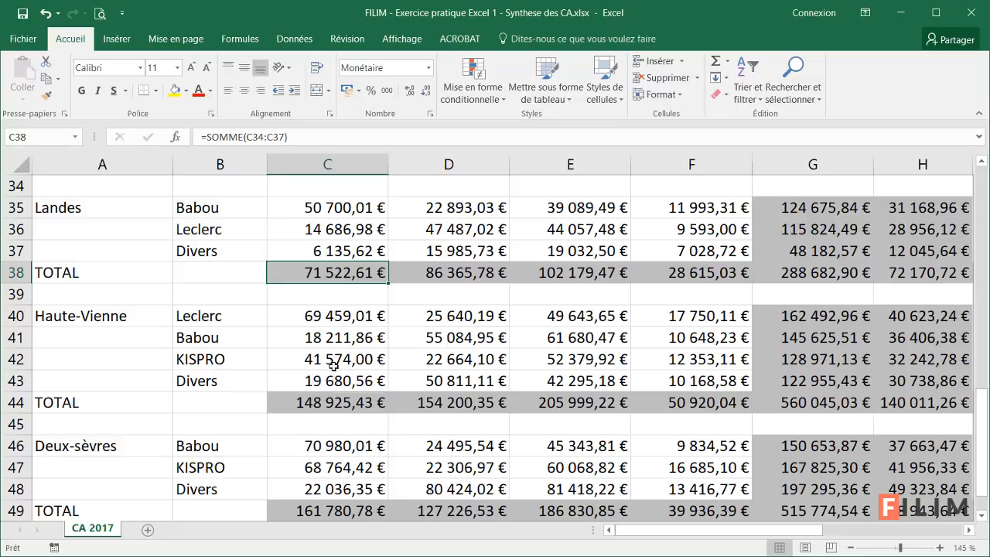
double_click(327, 404)
key("Escape")
scroll(325, 411, "down", 1)
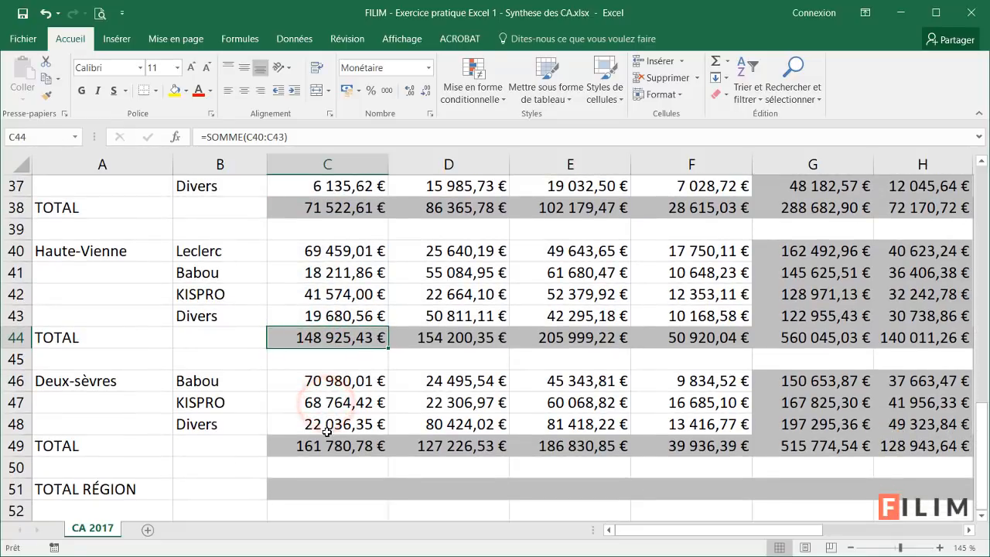
Step: Fill Creuse's total formula from F26 across to the annual sales and average columns, G26:H26
scroll(718, 455, "up", 8)
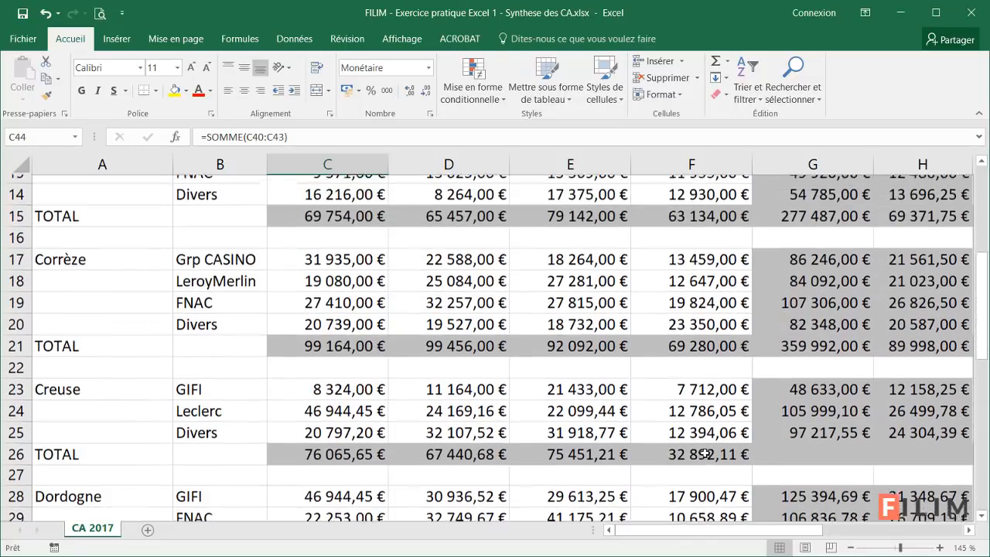
scroll(754, 468, "down", 1)
left_click(700, 402)
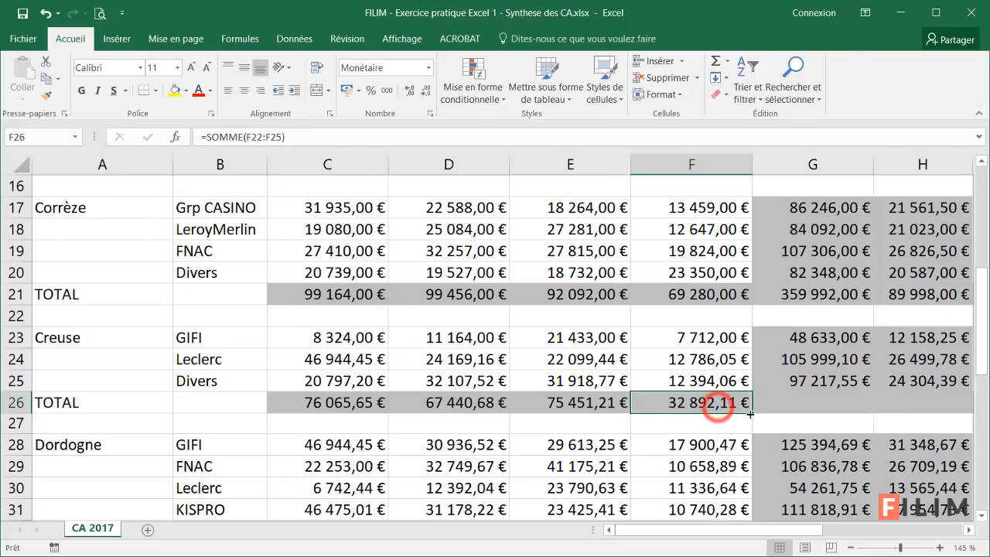
left_click_drag(749, 413, 928, 417)
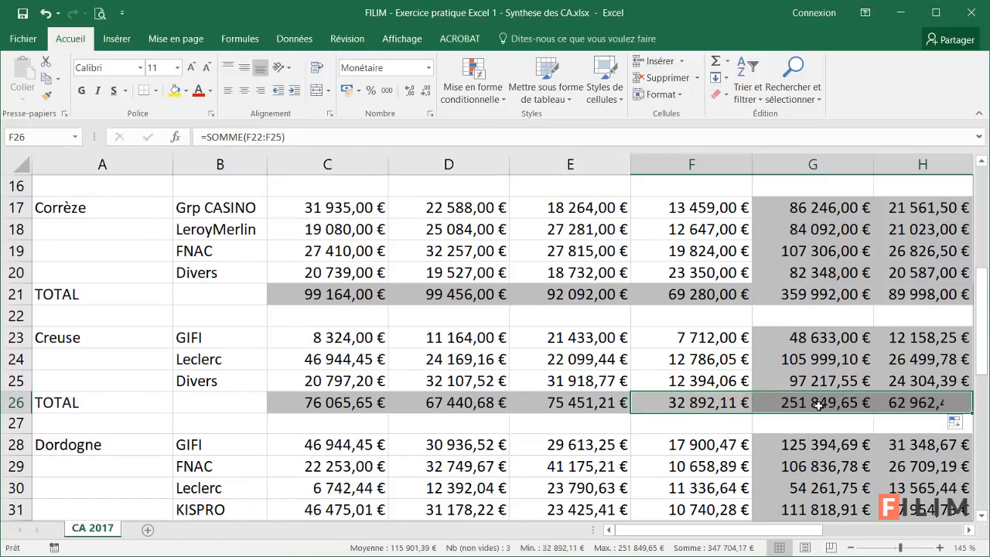
Step: Inspect the annual sales formula for Charente-Maritime's FNAC in G13 and review the department blocks down to Dordogne
scroll(821, 430, "up", 5)
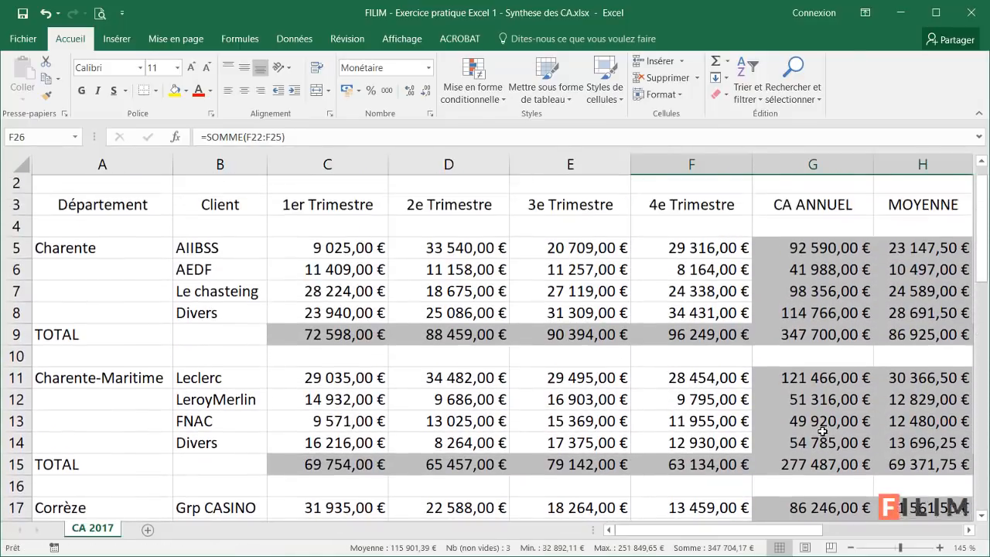
scroll(822, 431, "down", 3)
scroll(817, 423, "up", 1)
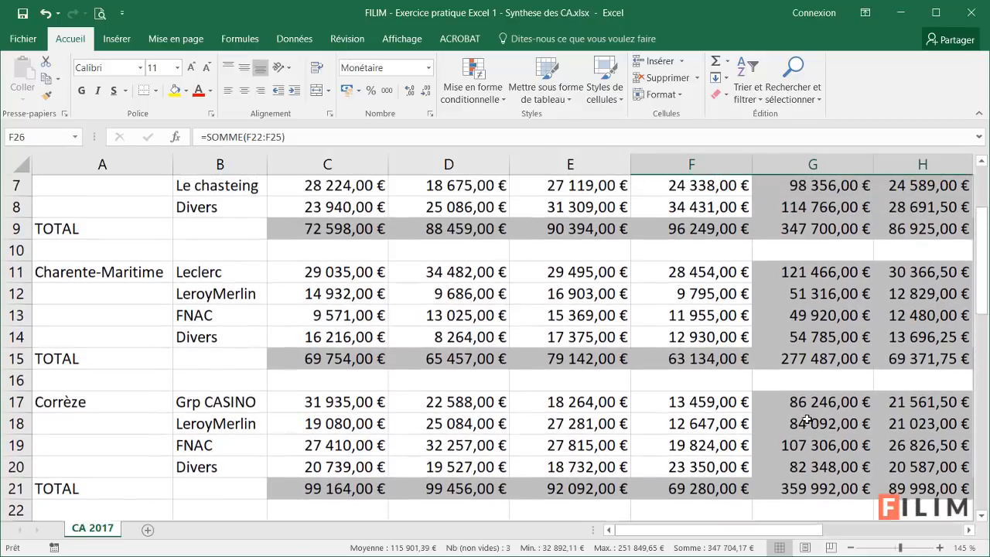
double_click(806, 315)
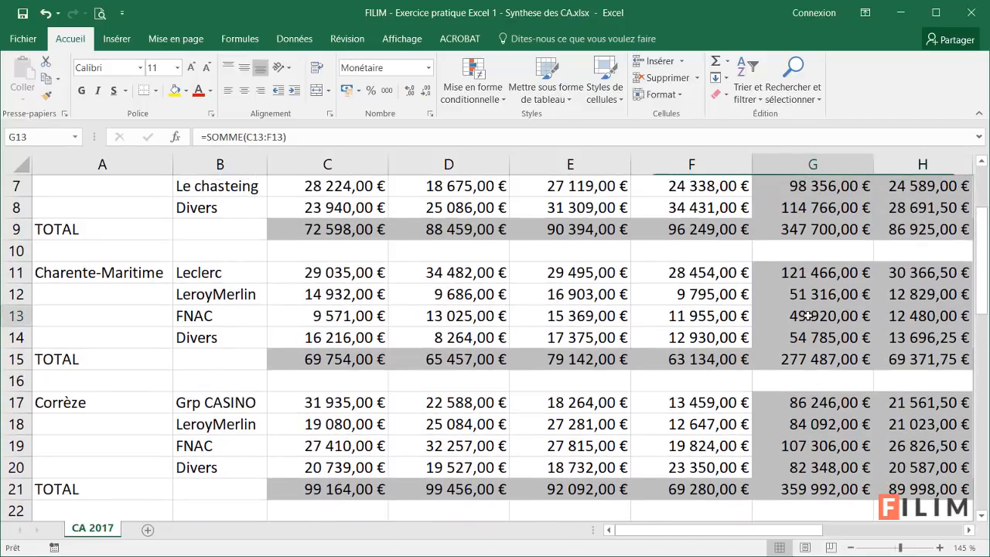
key("Escape")
scroll(808, 315, "down", 7)
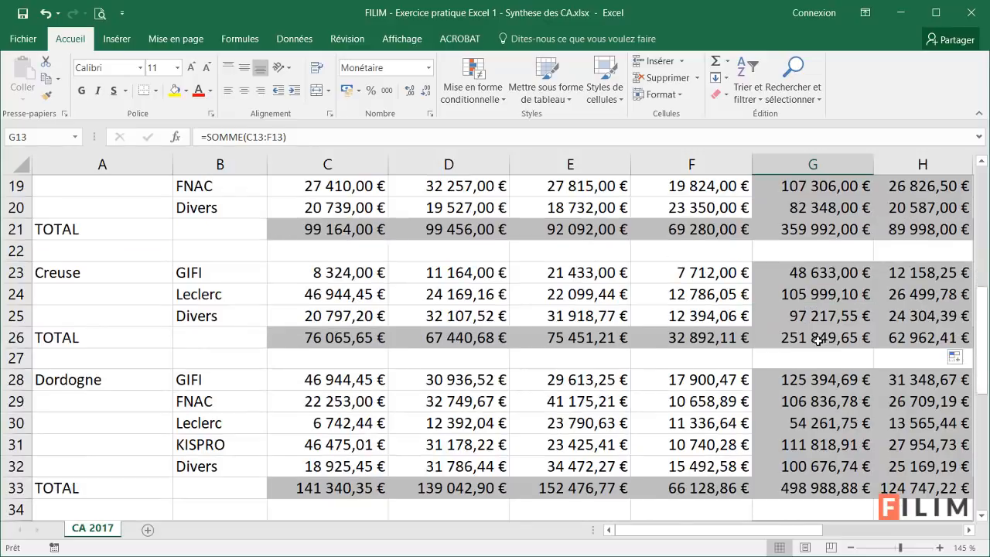
Step: Inspect the annual sales formula for Dordogne's KISPRO in G31 and review the remaining blocks down to TOTAL RÉGION
double_click(808, 252)
key("Escape")
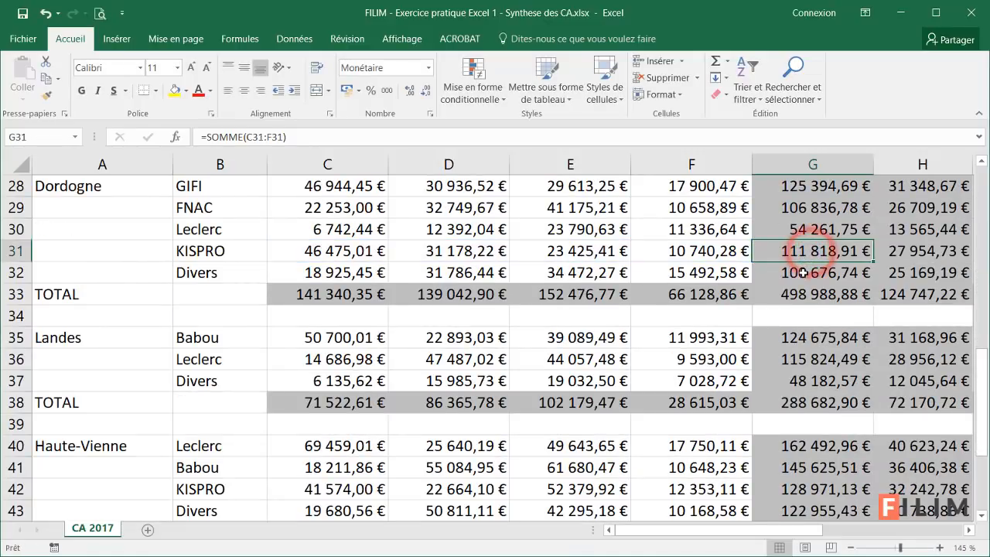
scroll(835, 281, "down", 2)
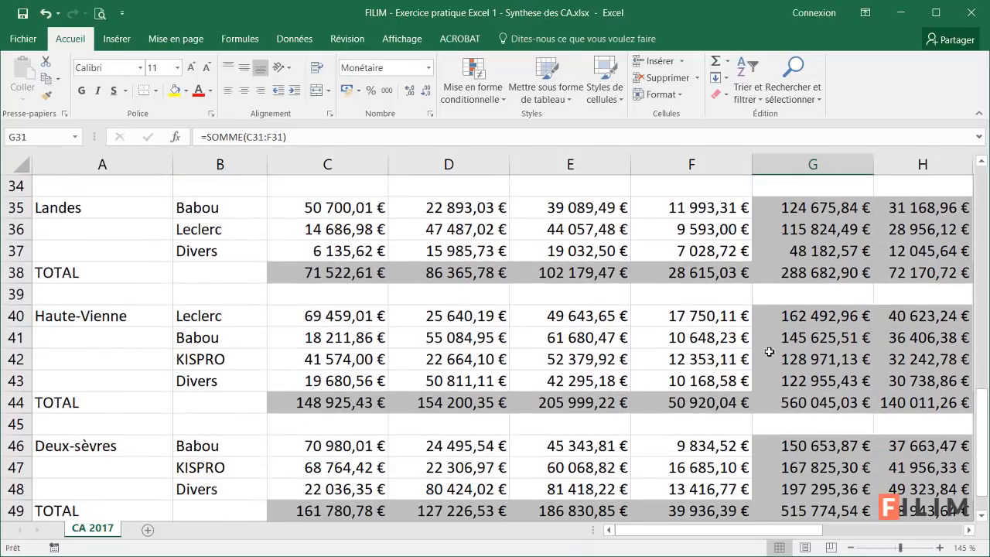
scroll(774, 359, "down", 3)
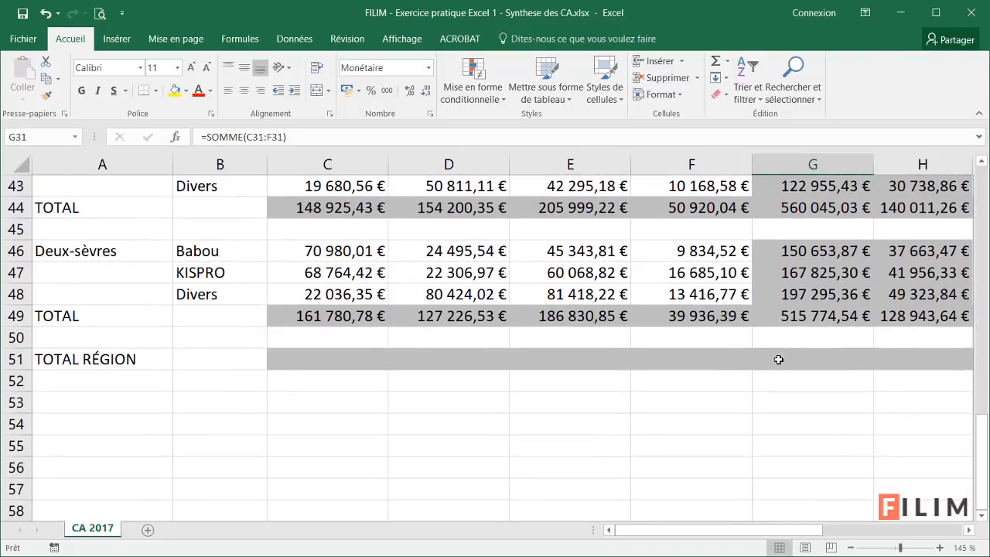
Step: Check the ranges averaged for Haute-Vienne's KISPRO in H42 and for the Deux-sèvres total in H49
scroll(778, 358, "up", 3)
left_click_drag(733, 529, 767, 536)
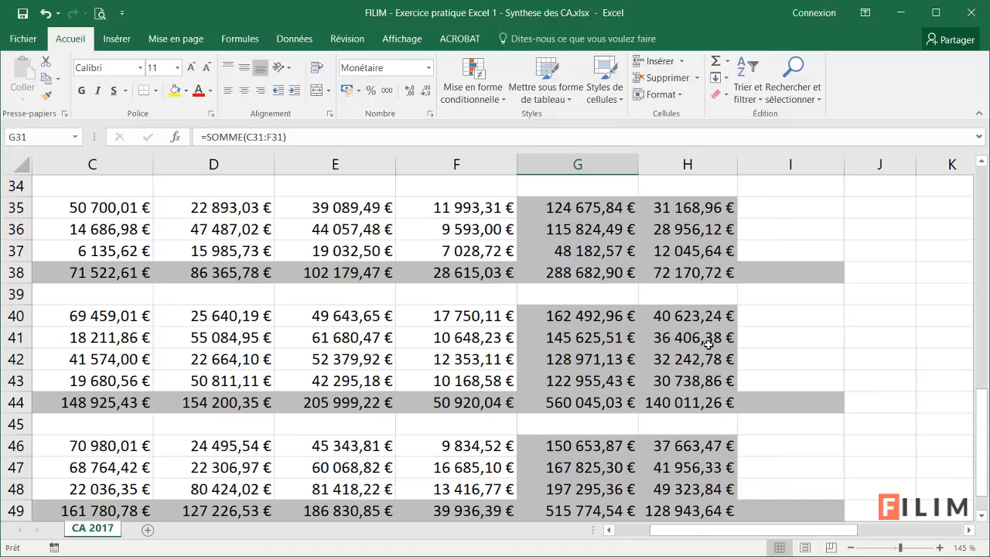
double_click(687, 359)
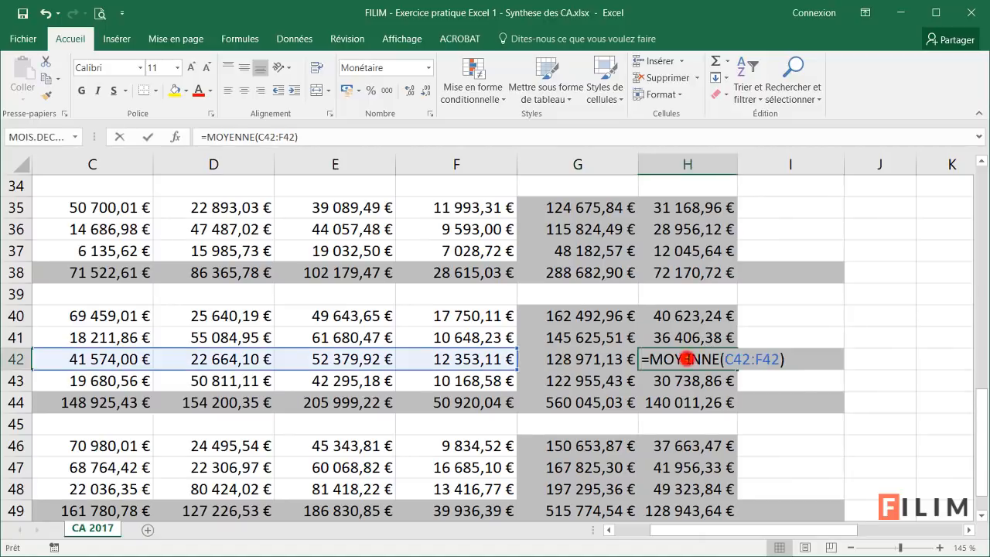
key("Escape")
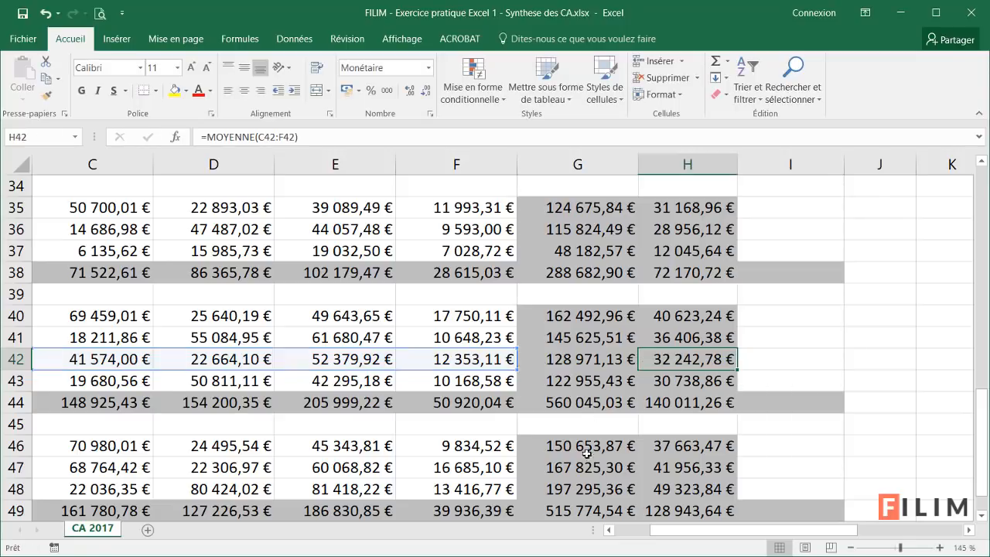
left_click(609, 530)
scroll(701, 425, "down", 2)
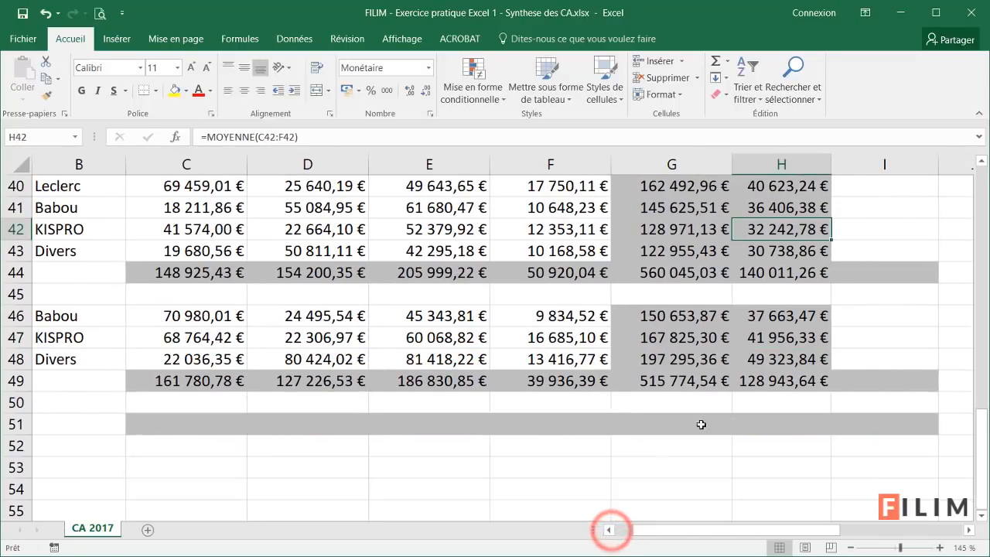
double_click(761, 380)
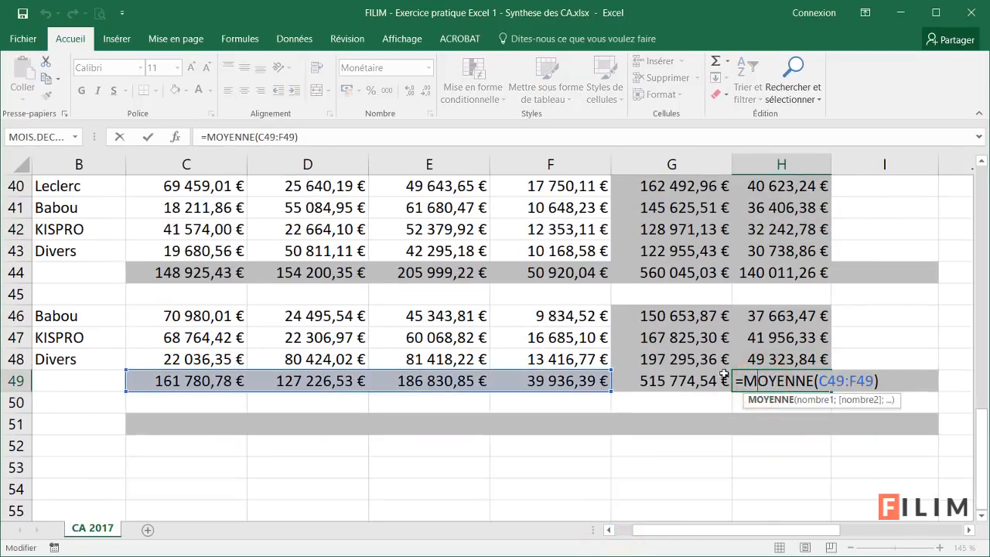
key("Escape")
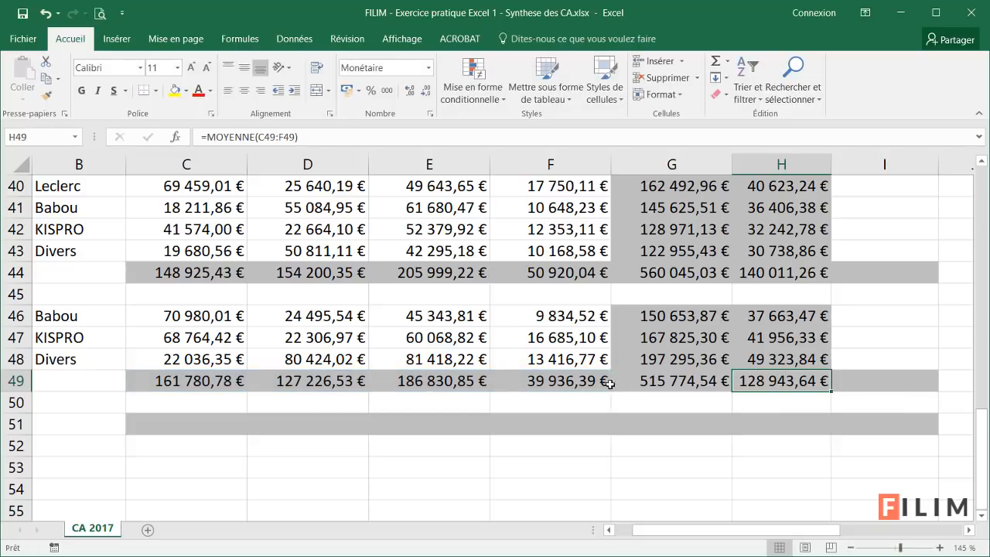
Step: Cross-check the annual totals of Haute-Vienne and Dordogne against the sums of the selected quarterly ranges C40:F43 and C28:F32
scroll(565, 379, "up", 1)
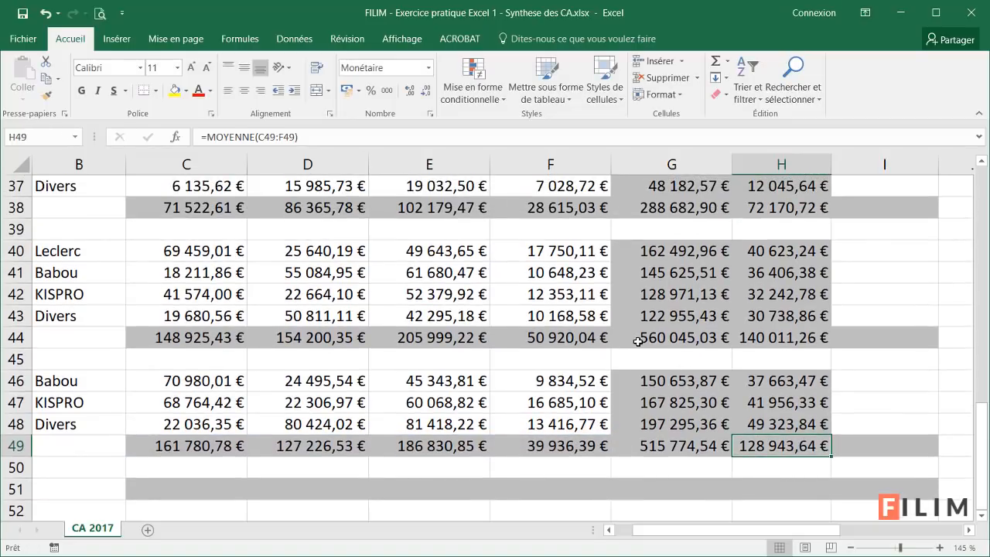
left_click(639, 340)
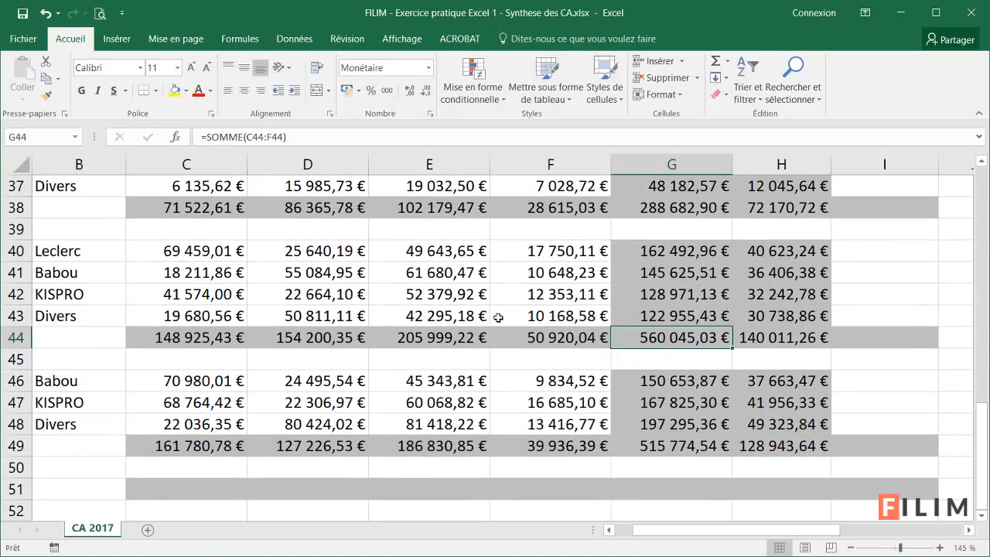
left_click_drag(163, 257, 505, 319)
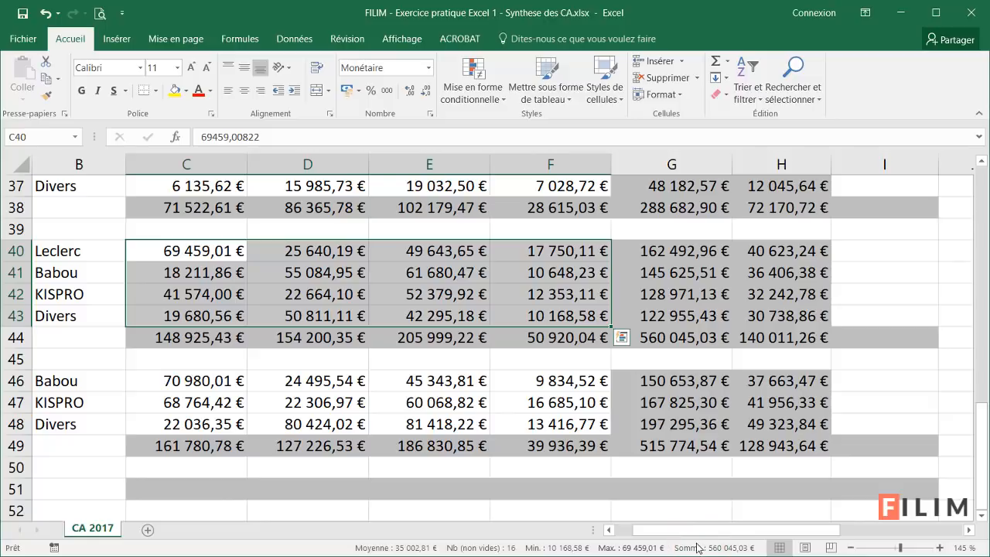
left_click(697, 551)
scroll(575, 369, "up", 4)
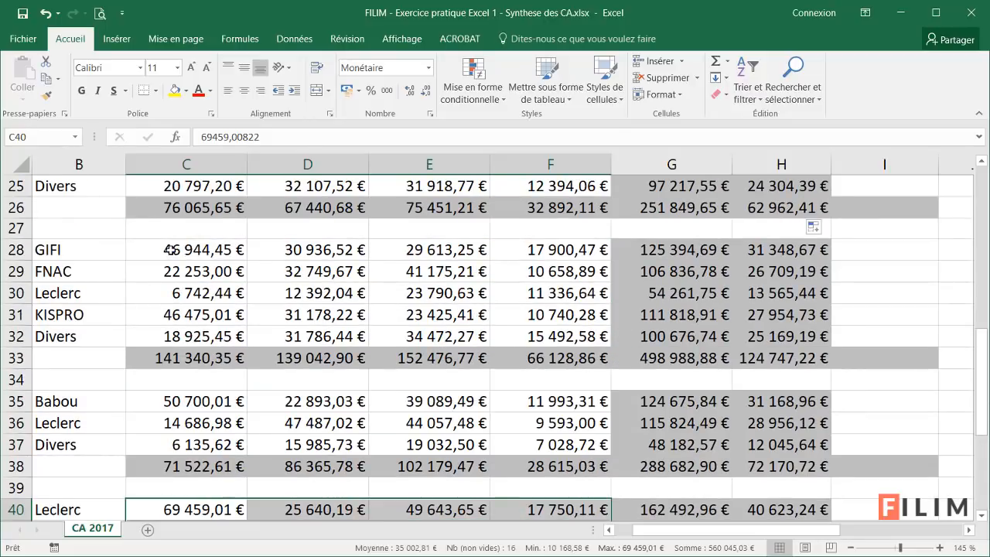
left_click_drag(170, 250, 512, 337)
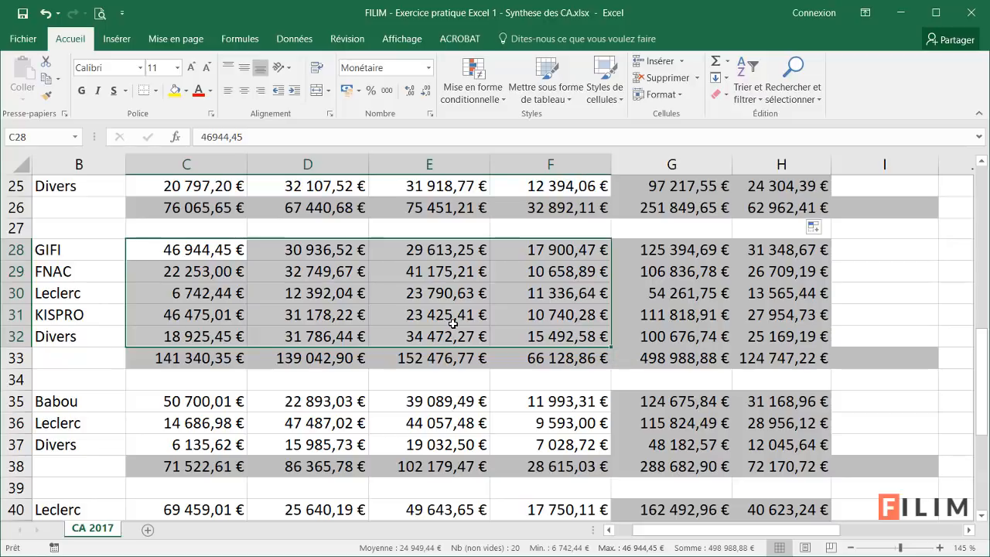
left_click(533, 315)
left_click_drag(718, 530, 696, 529)
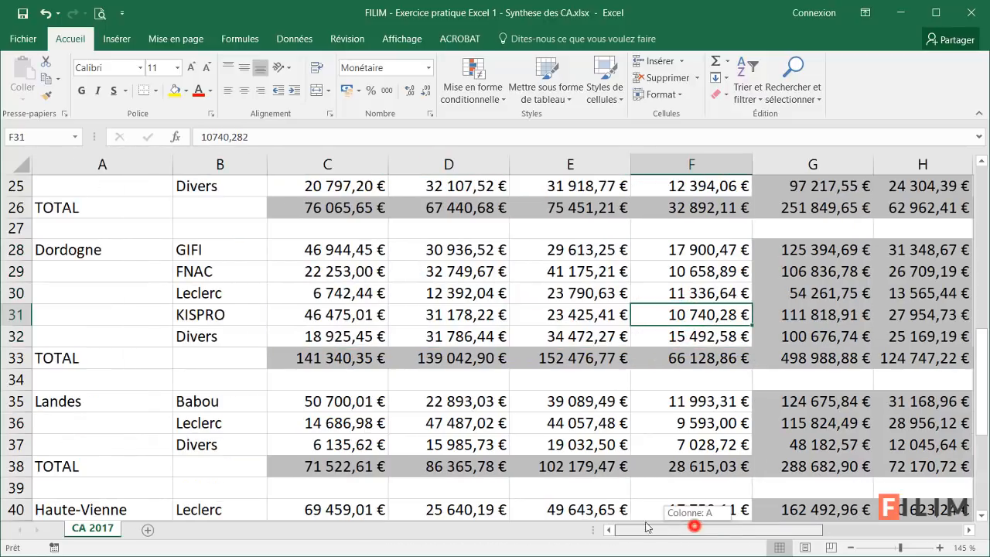
Step: Start the first-quarter TOTAL RÉGION formula in C51 by adding the Deux-sèvres and Haute-Vienne totals, =C49+C44
scroll(334, 364, "down", 3)
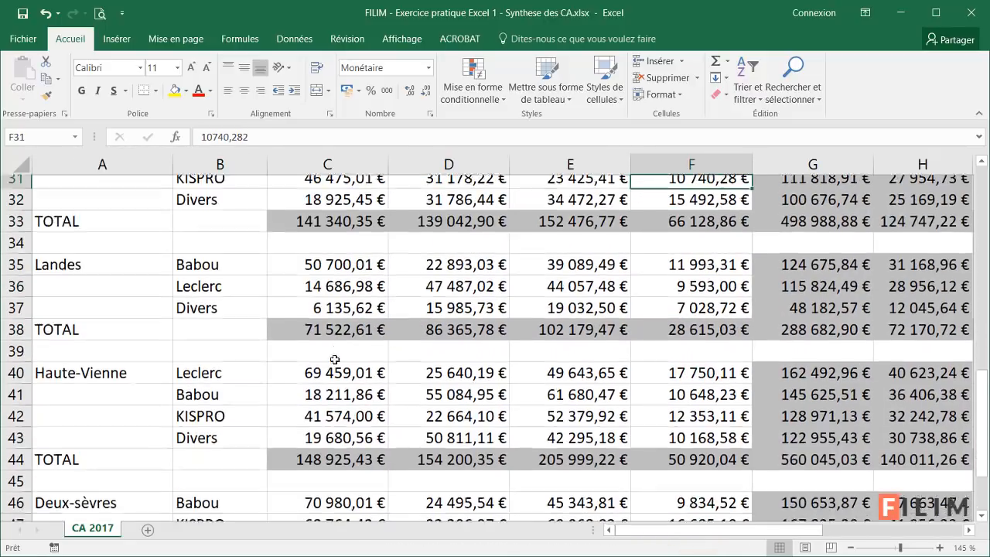
scroll(339, 358, "down", 3)
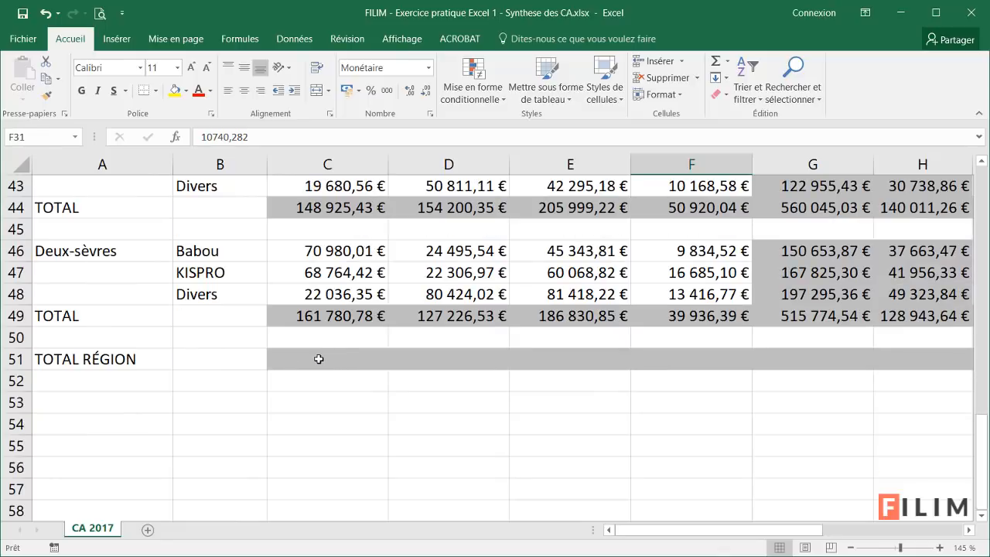
left_click(319, 359)
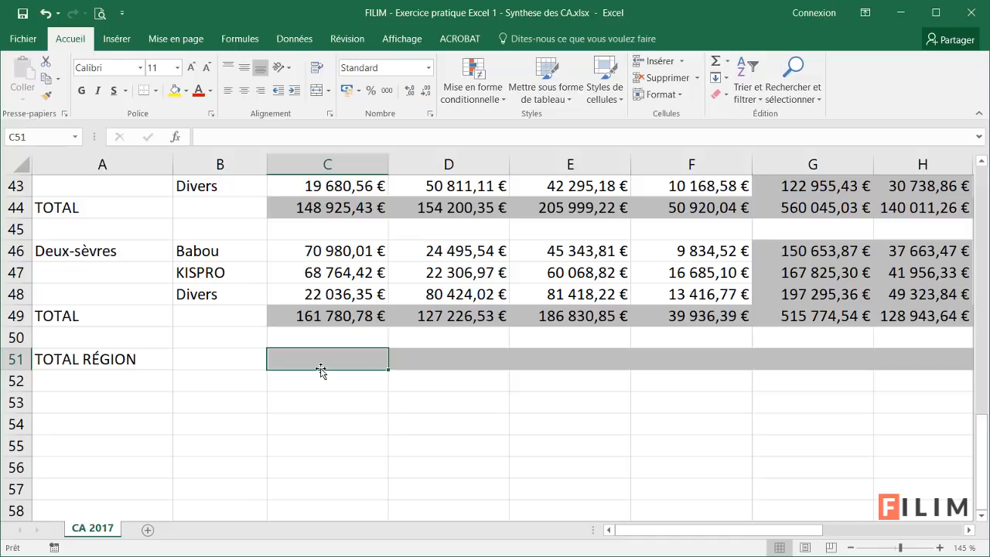
scroll(324, 371, "up", 13)
scroll(317, 356, "up", 1)
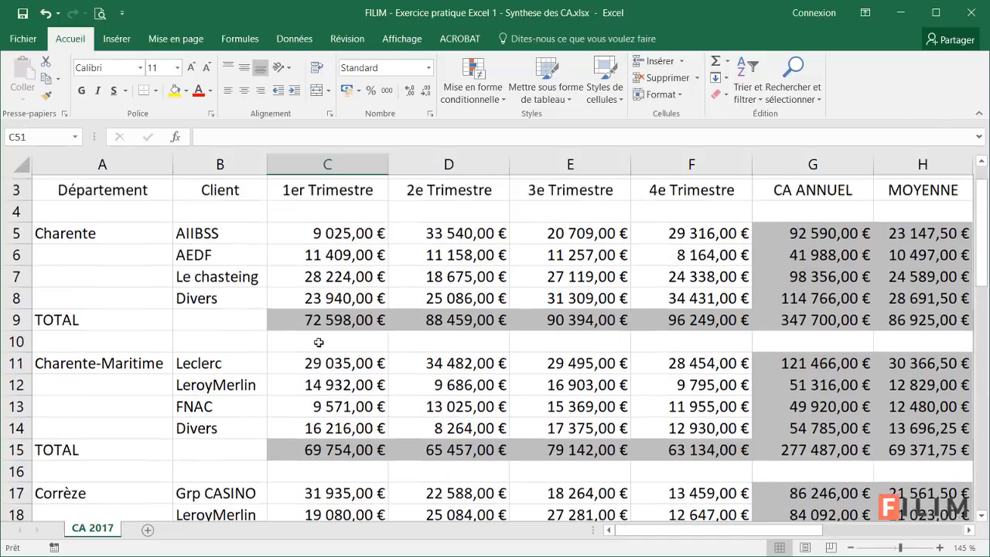
scroll(332, 371, "down", 12)
scroll(344, 395, "down", 1)
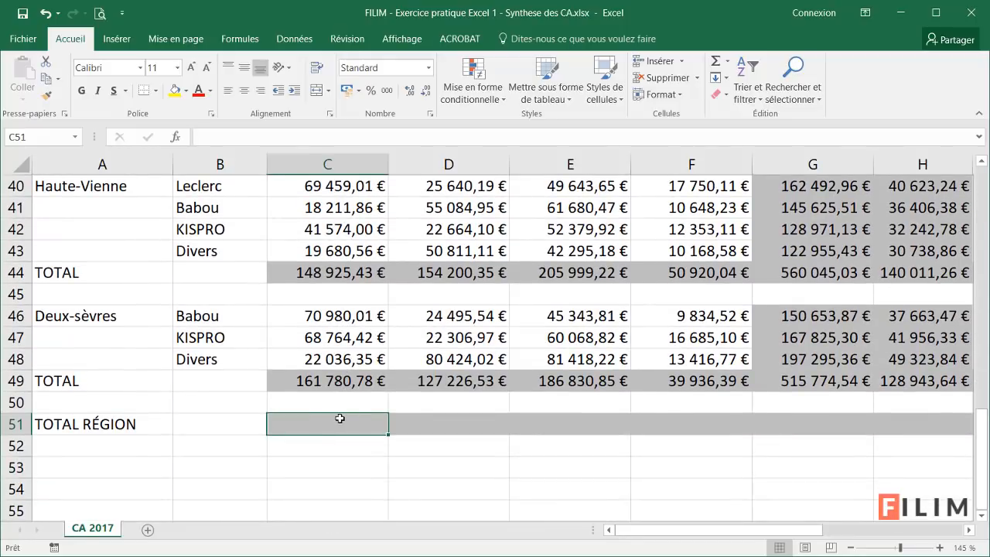
type("=")
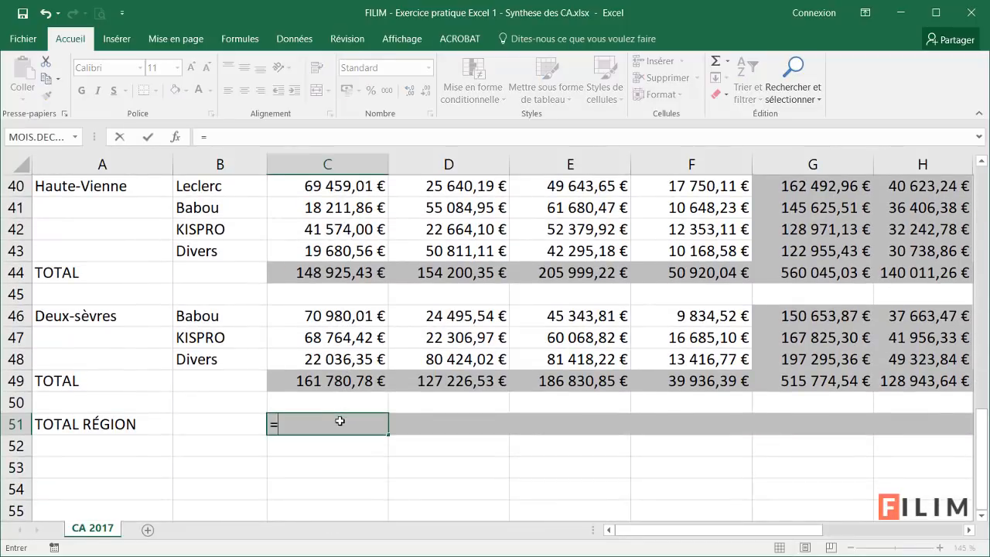
left_click(341, 380)
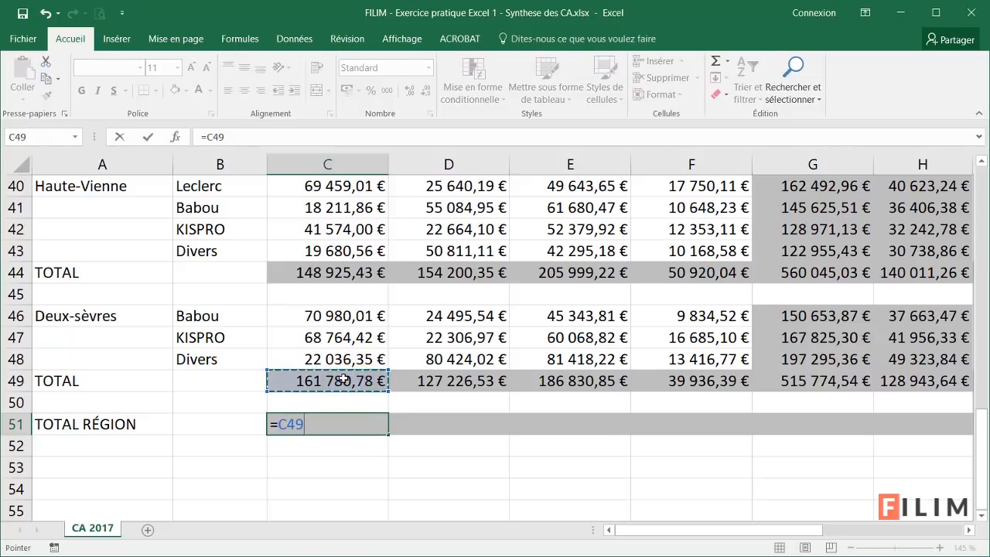
type("+")
left_click(312, 273)
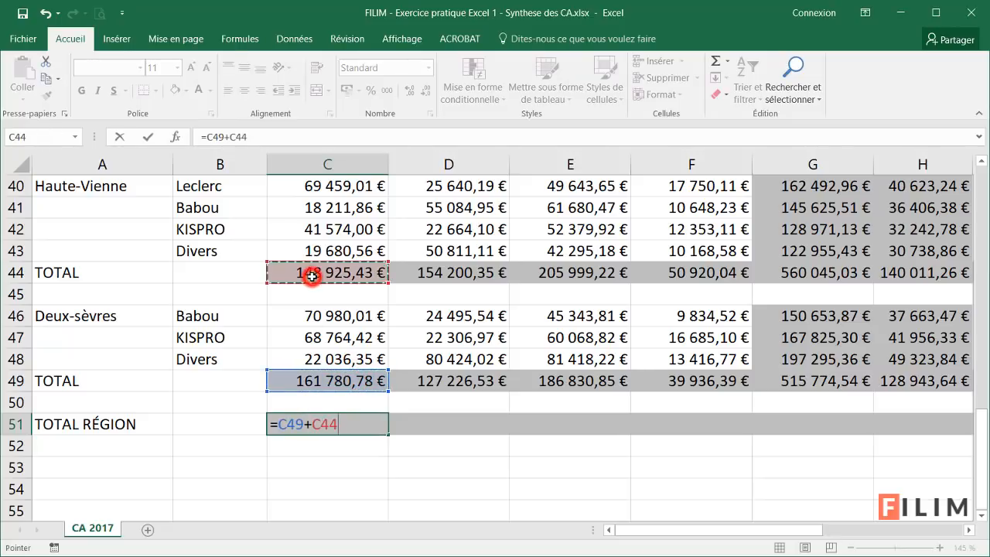
Step: Extend the C51 formula with the first-quarter totals of Landes (C38) and Dordogne (C33)
type("+")
scroll(308, 274, "up", 2)
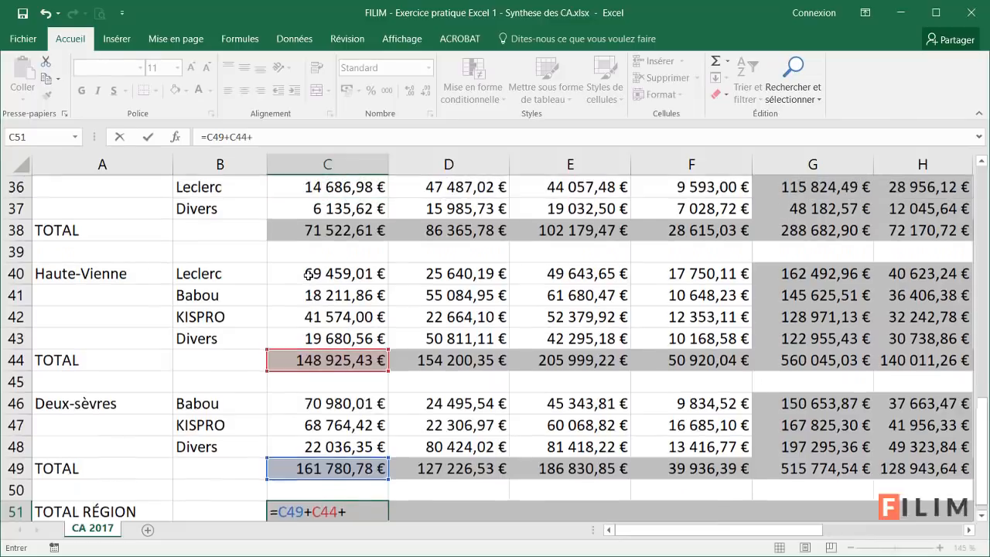
left_click(306, 274)
type("+")
scroll(307, 277, "up", 4)
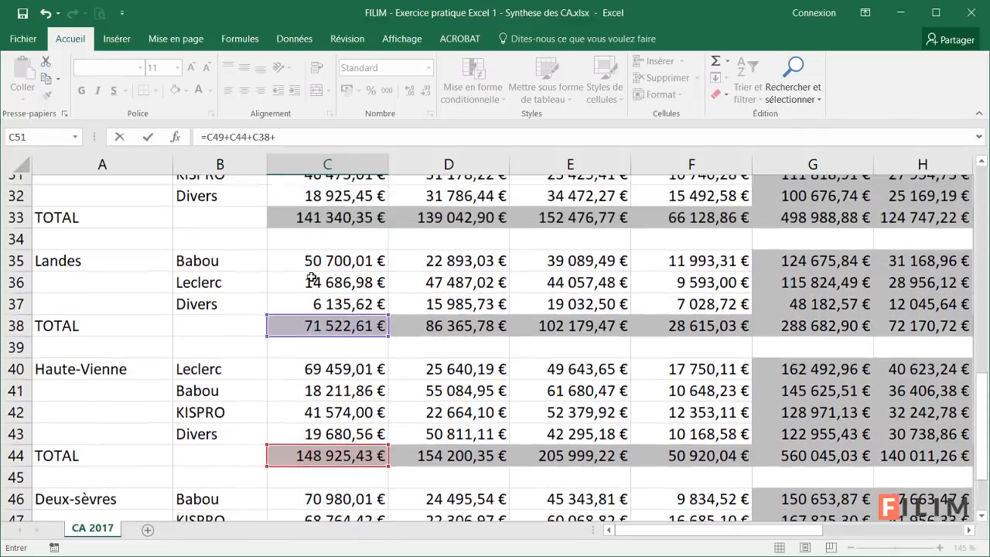
scroll(316, 309, "down", 1)
left_click(319, 357)
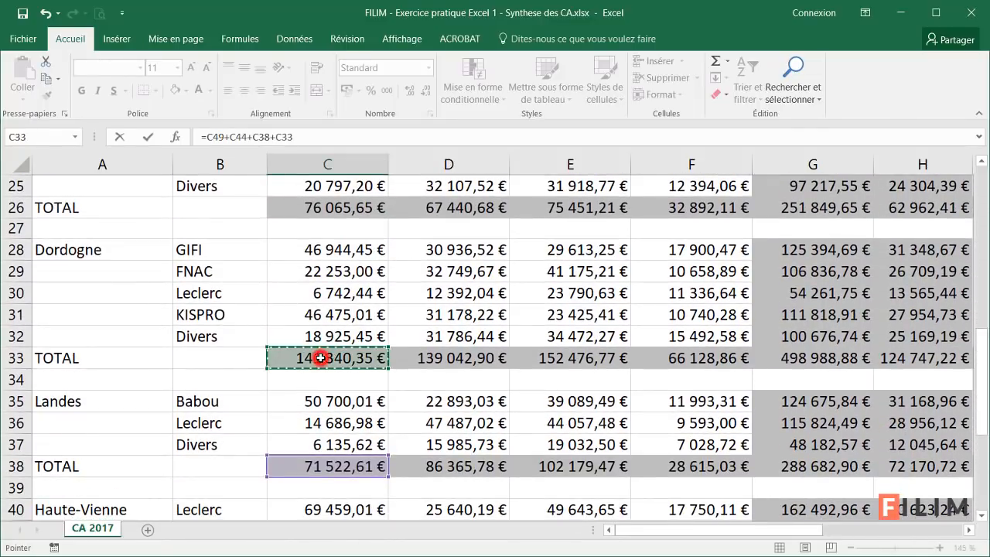
Step: Add the first-quarter totals of Creuse (C26) and Corrèze (C21) to the C51 formula
type("+")
scroll(296, 346, "up", 2)
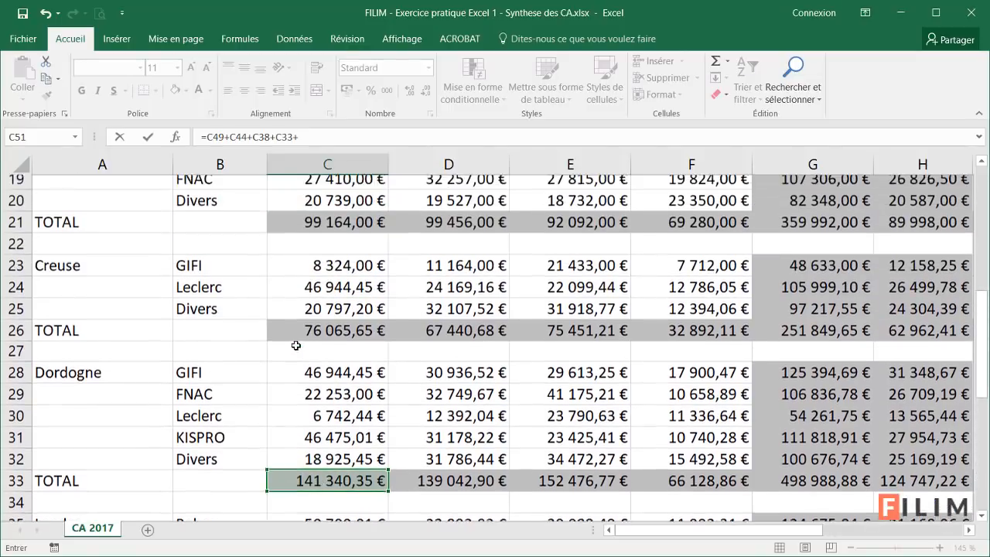
left_click(312, 334)
type("+")
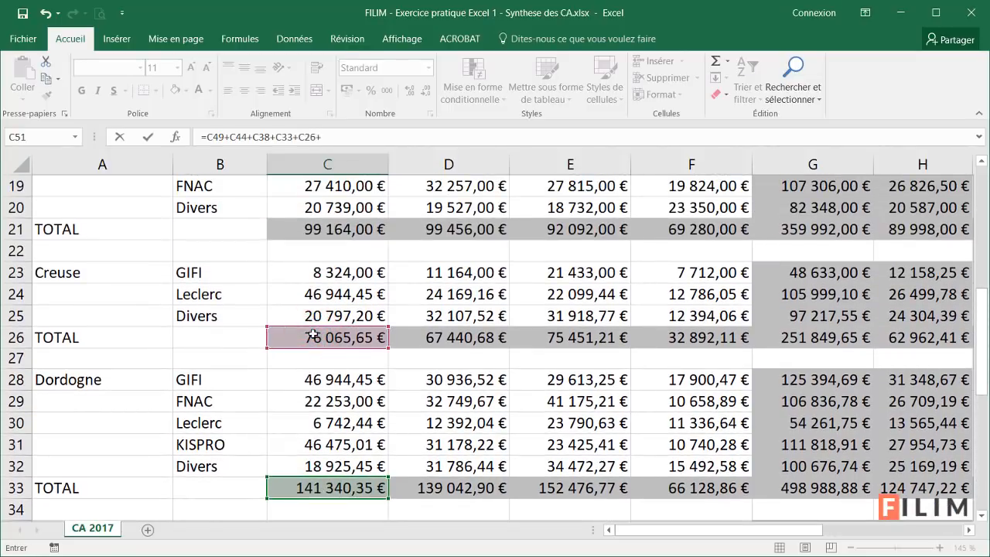
scroll(315, 344, "up", 2)
left_click(320, 354)
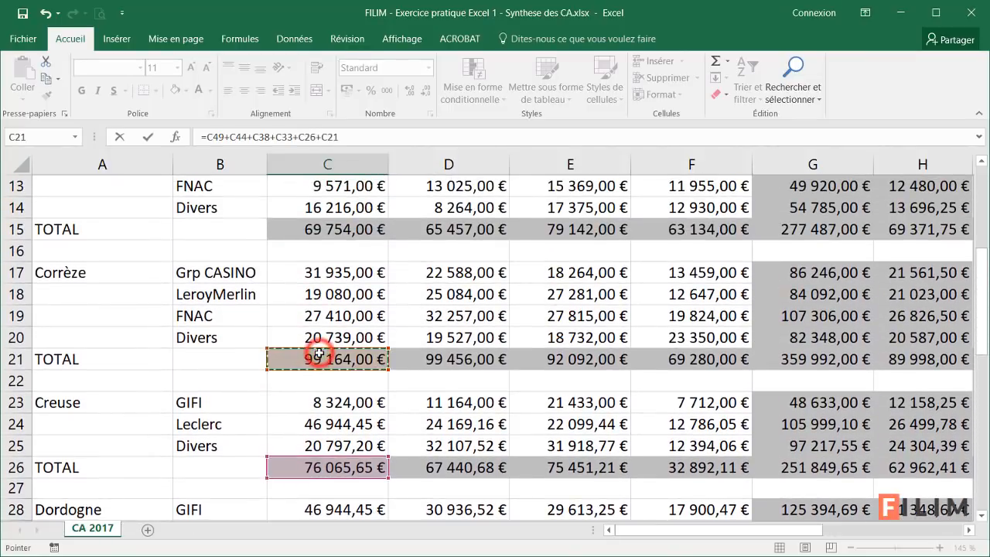
Step: Complete the C51 formula by adding the first-quarter totals of Charente-Maritime (C15) and Charente (C9), and validate it
type("+")
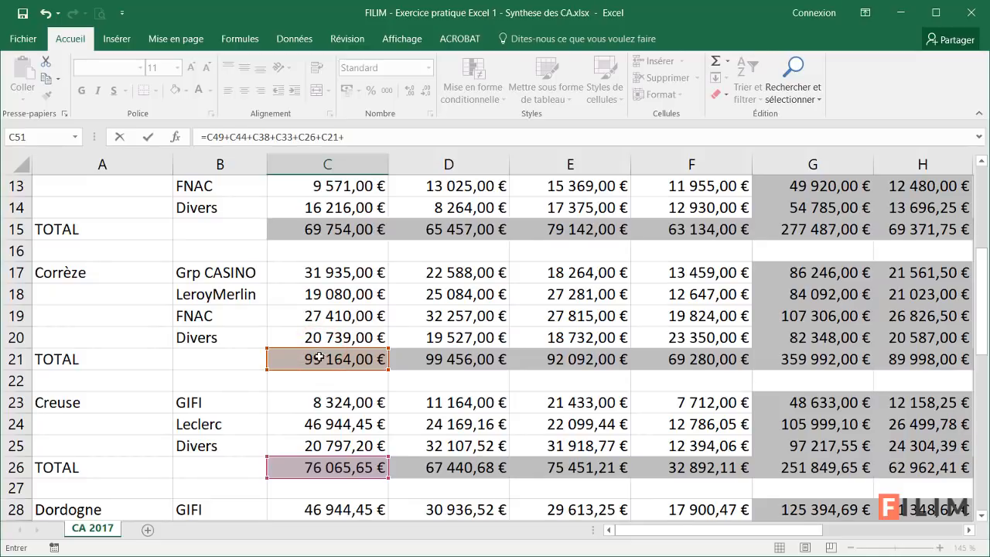
scroll(320, 357, "up", 1)
left_click(342, 292)
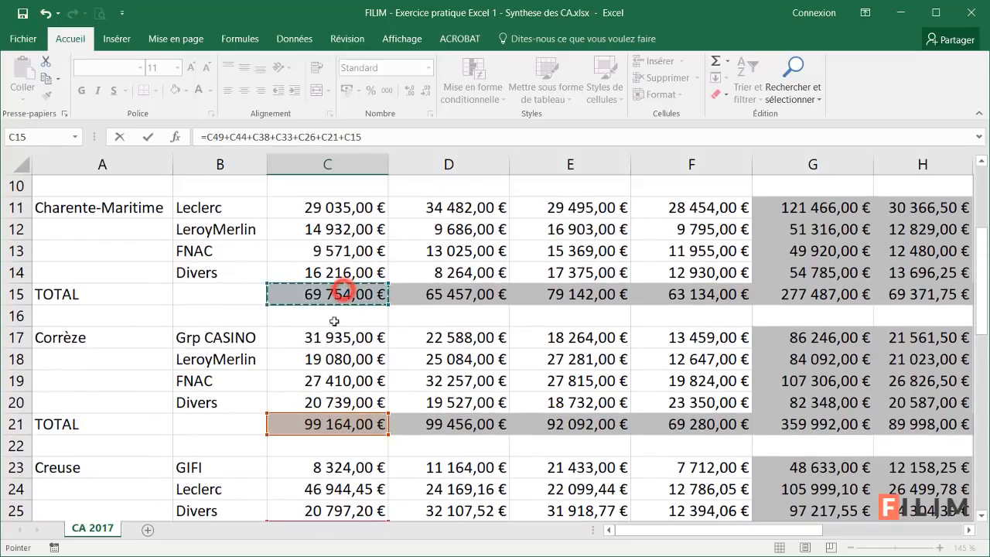
scroll(331, 325, "up", 3)
type("+")
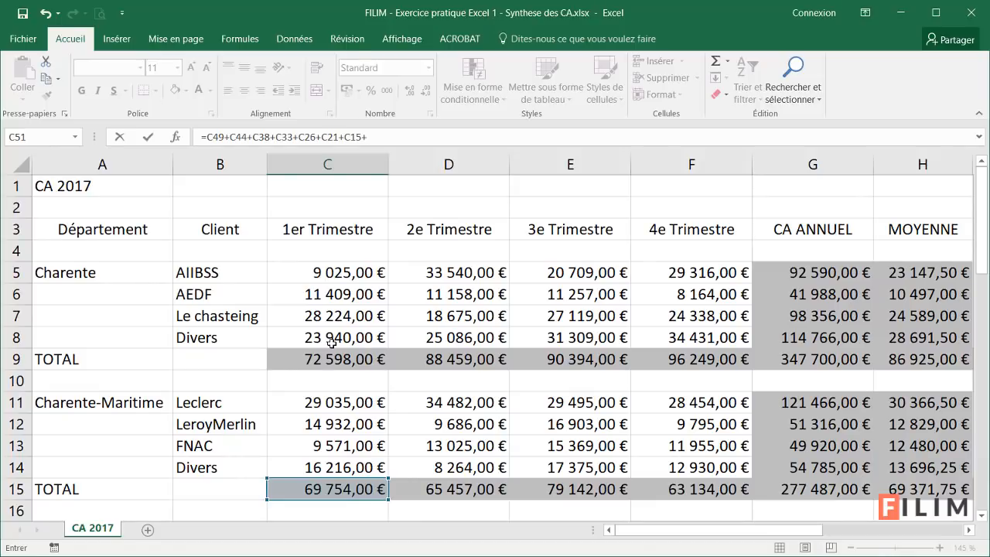
left_click(324, 361)
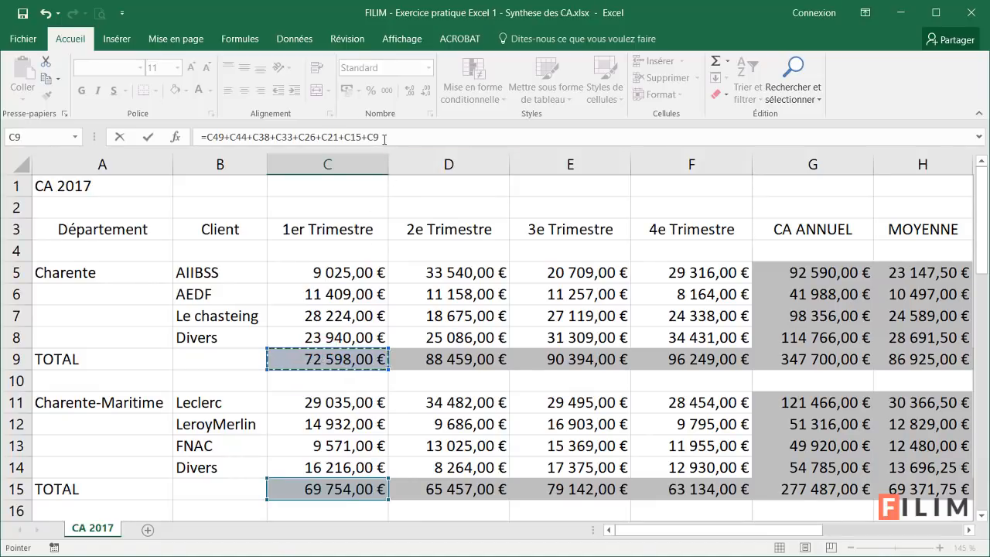
left_click(253, 137)
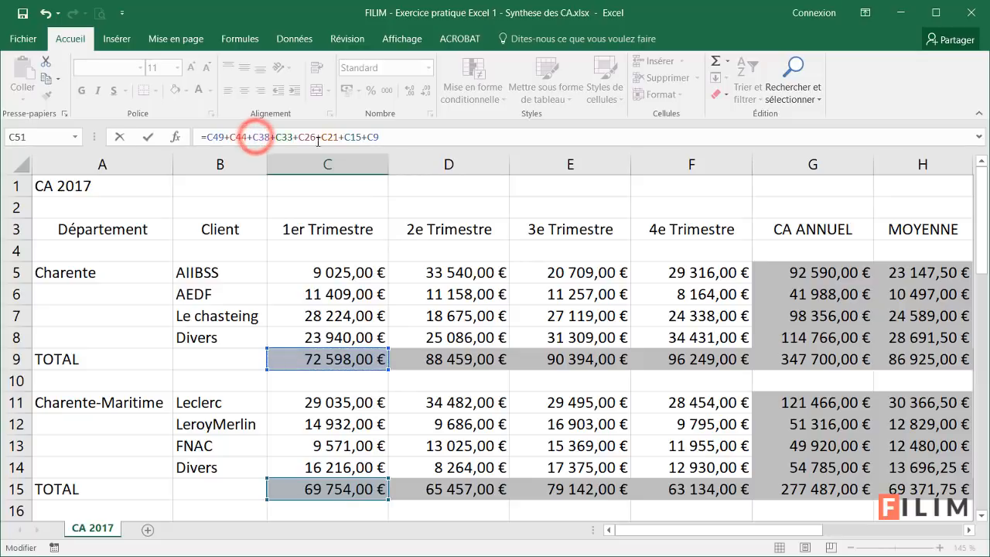
left_click(402, 137)
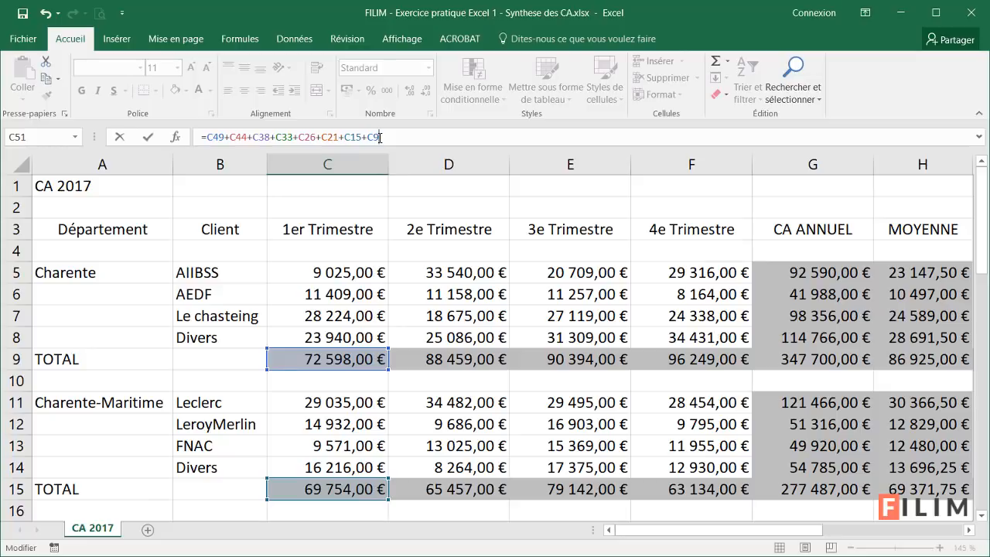
key("Return")
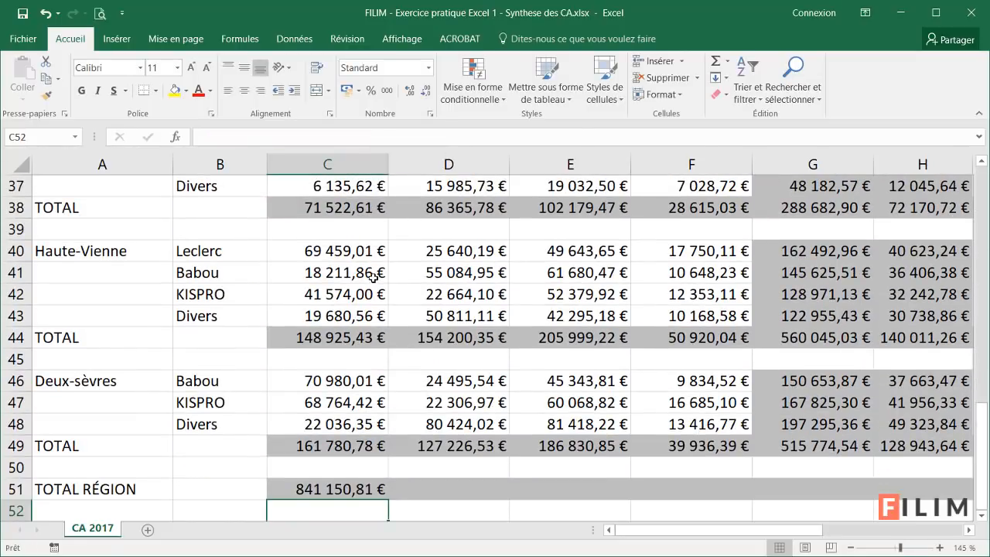
Step: Fill the TOTAL RÉGION formula from C51 across to G51 to cover the other quarters and the annual sales
scroll(374, 277, "down", 1)
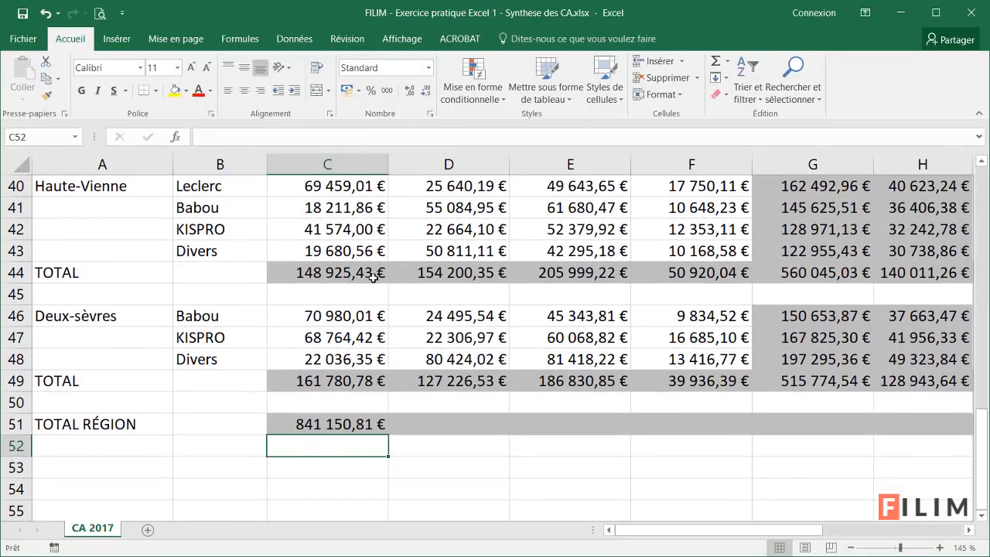
left_click(349, 424)
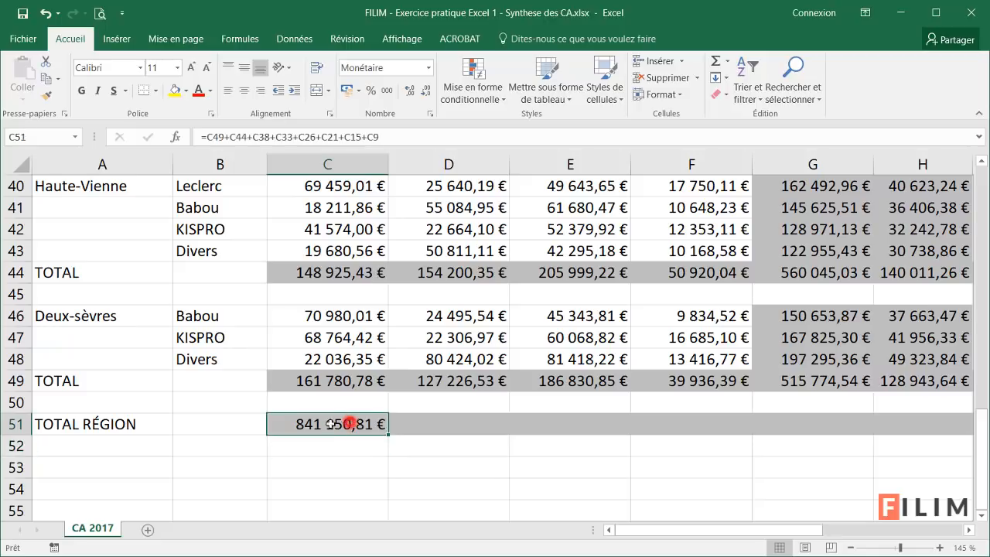
left_click(384, 435)
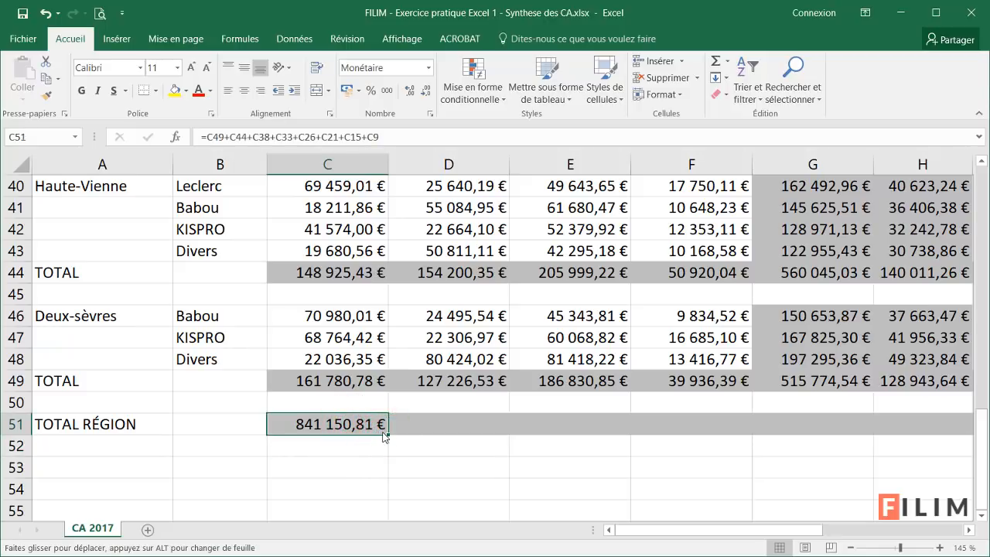
left_click_drag(384, 435, 717, 442)
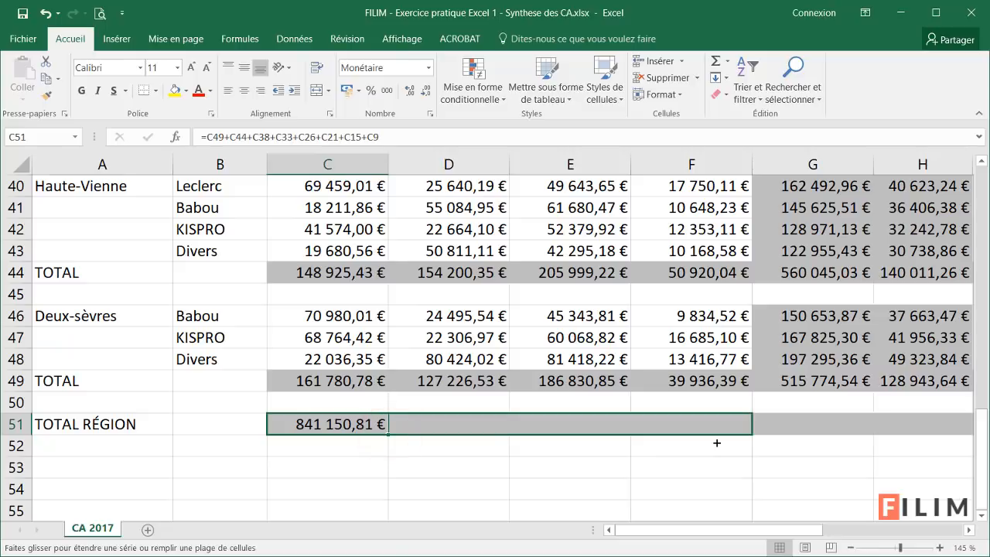
left_click_drag(788, 439, 821, 438)
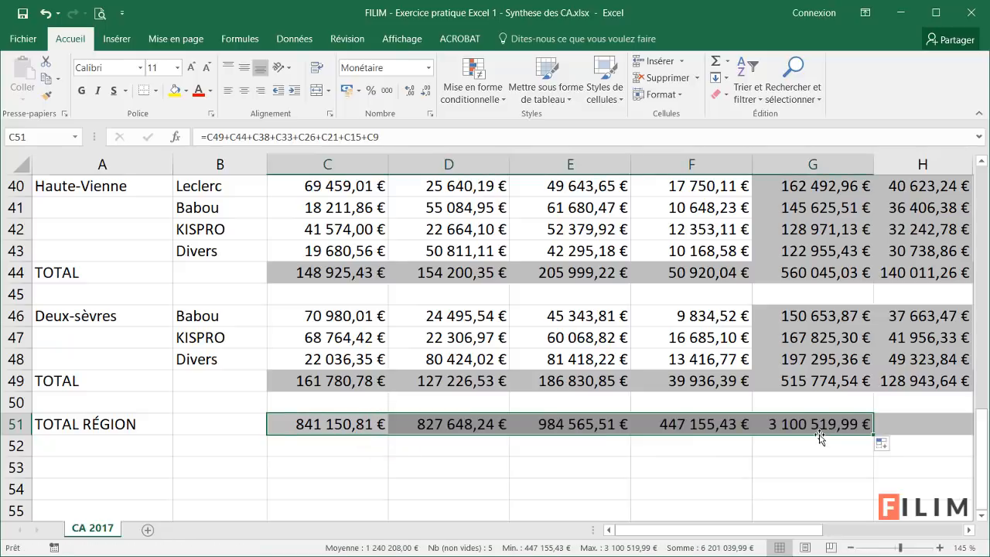
Step: Check the MOYENNE formulas in column H for the department total rows from Deux-sèvres up to Dordogne
left_click_drag(750, 531, 769, 534)
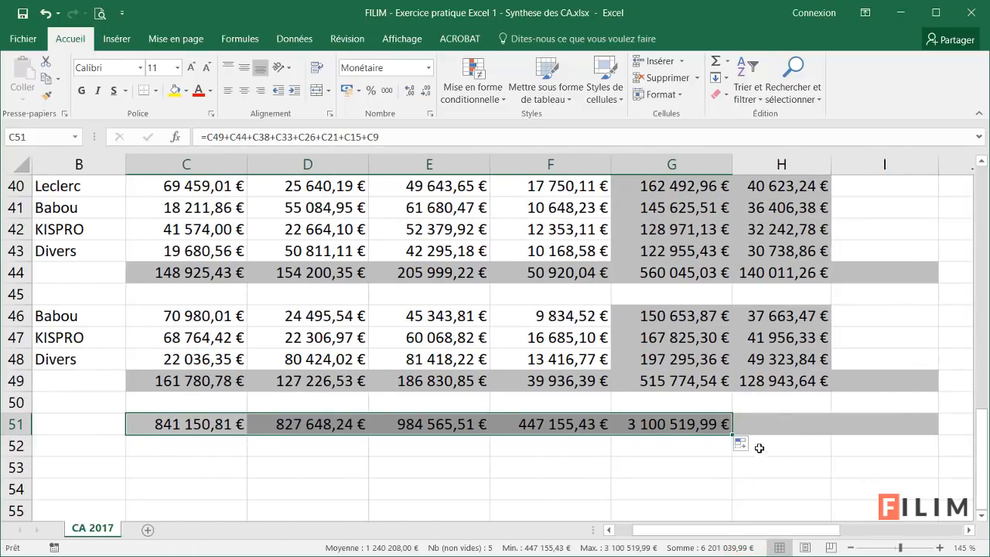
left_click(772, 381)
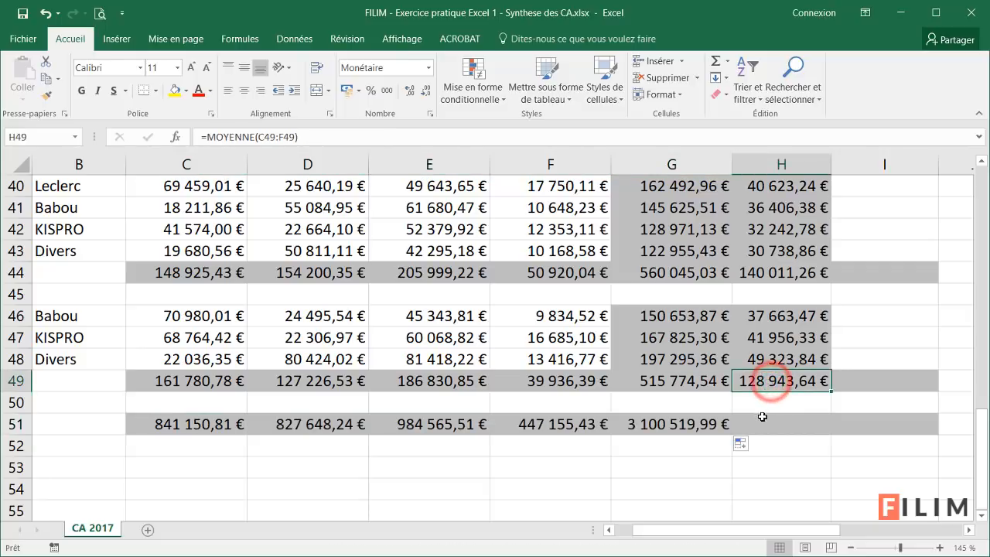
left_click(760, 417)
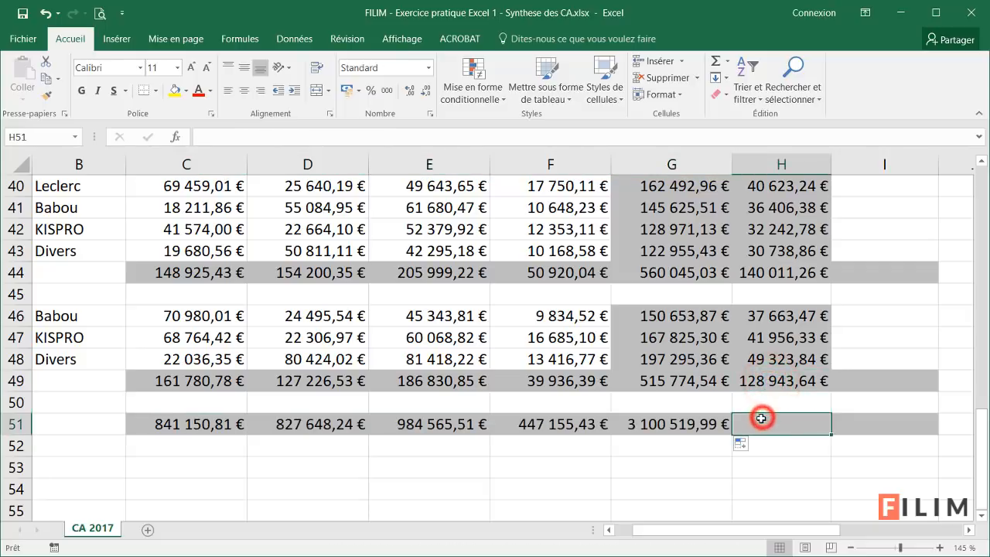
double_click(771, 315)
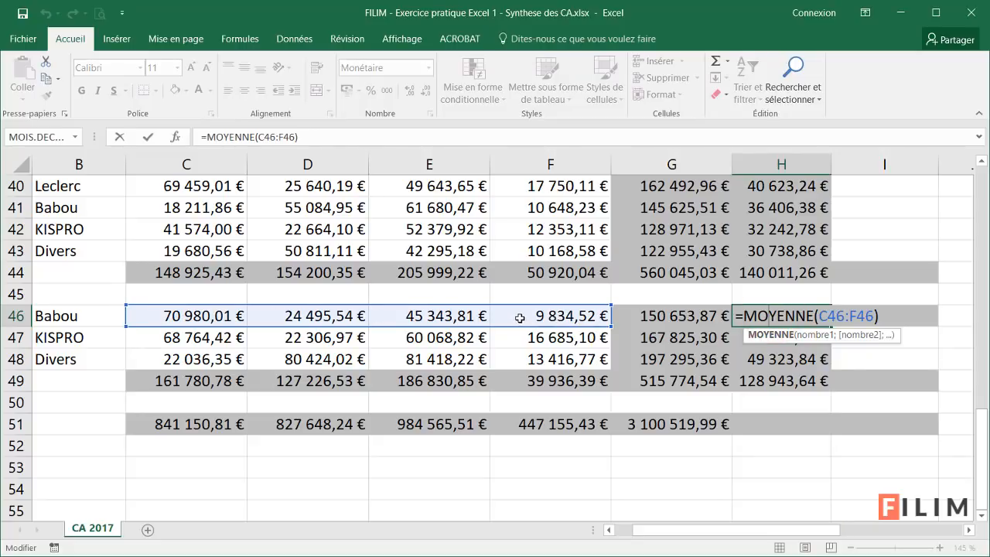
key("Escape")
double_click(760, 381)
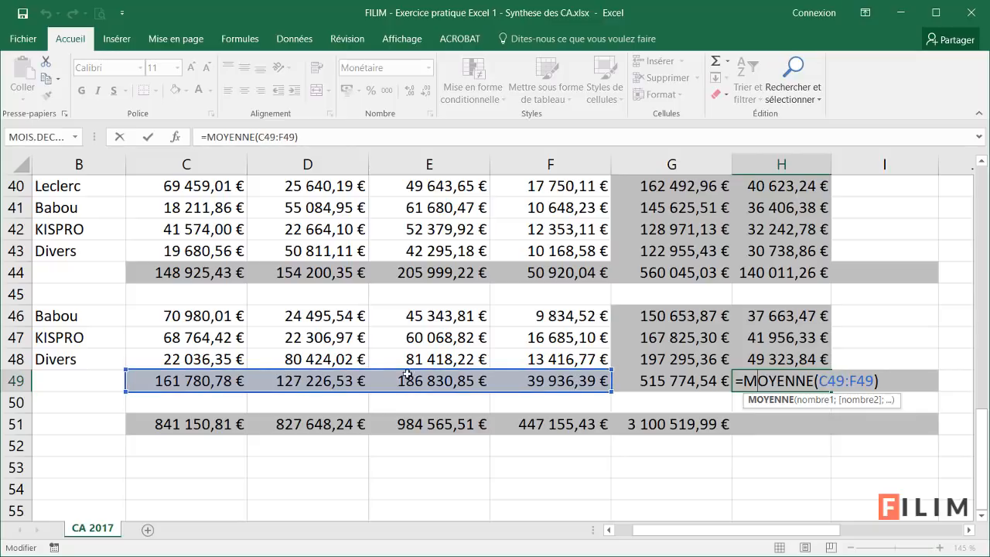
key("Escape")
left_click(742, 274)
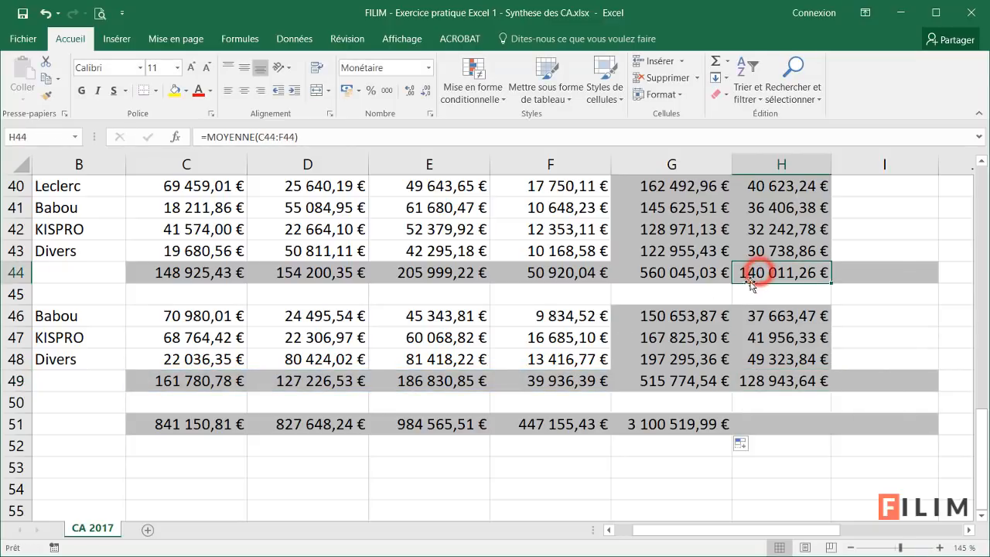
scroll(746, 298, "up", 1)
left_click(757, 207)
scroll(747, 293, "up", 3)
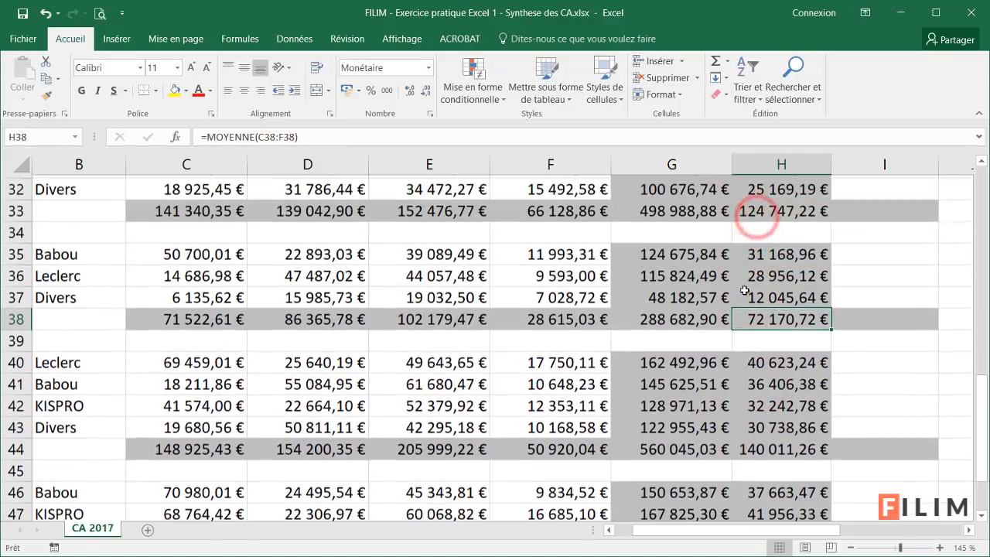
left_click(745, 291)
scroll(747, 292, "up", 2)
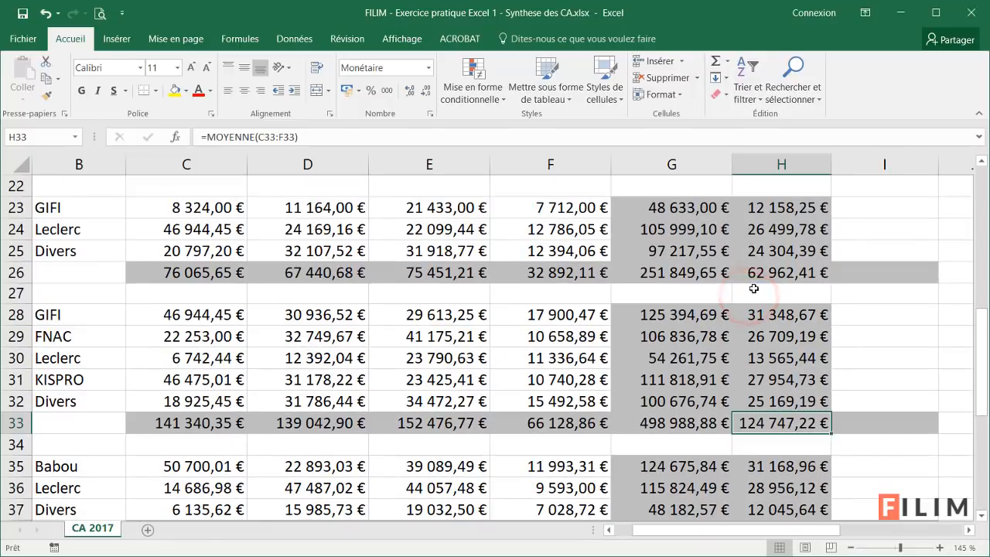
Step: Replace the SOMME formula in Creuse's total average cell H26 with =MOYENNE(C26:F26) by filling down from H25
left_click(757, 276)
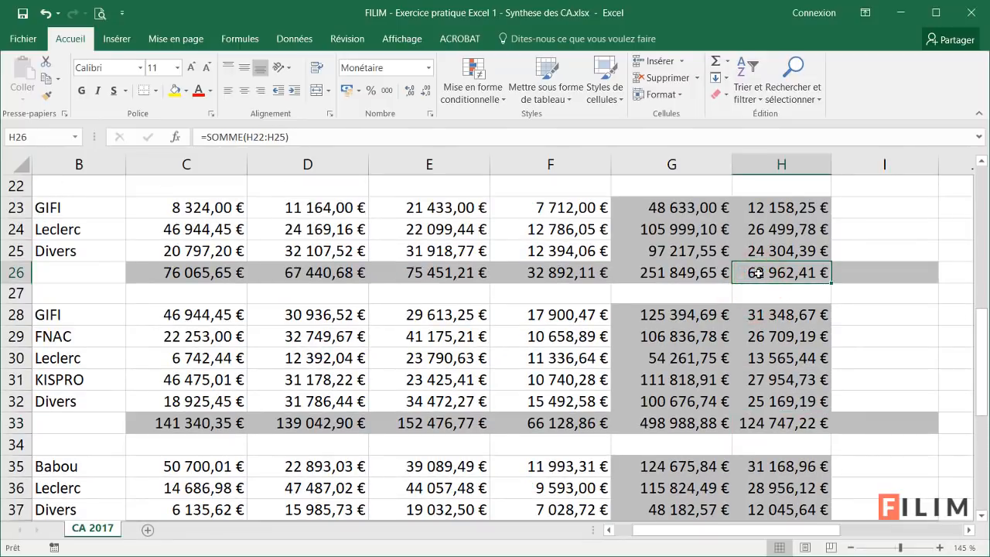
double_click(758, 274)
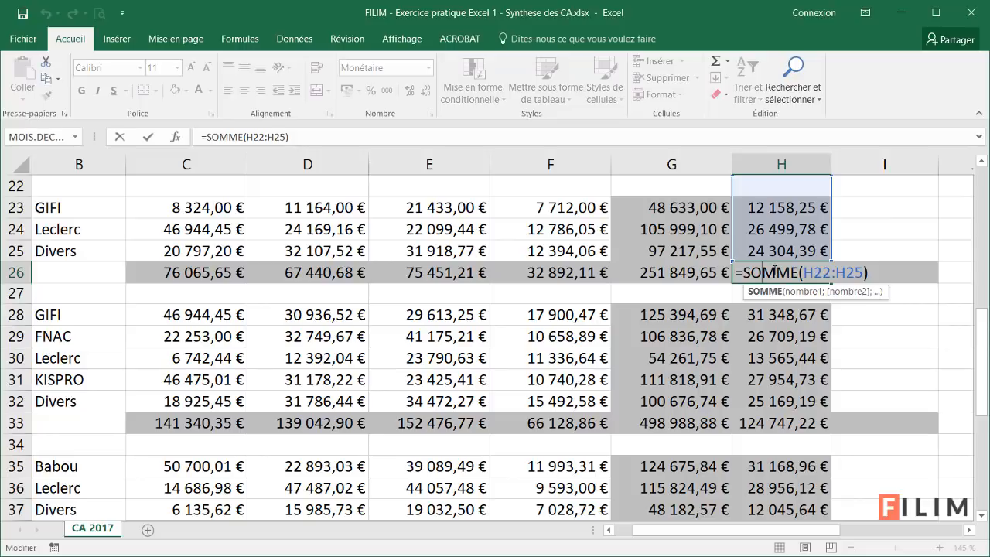
key("Escape")
left_click(776, 249)
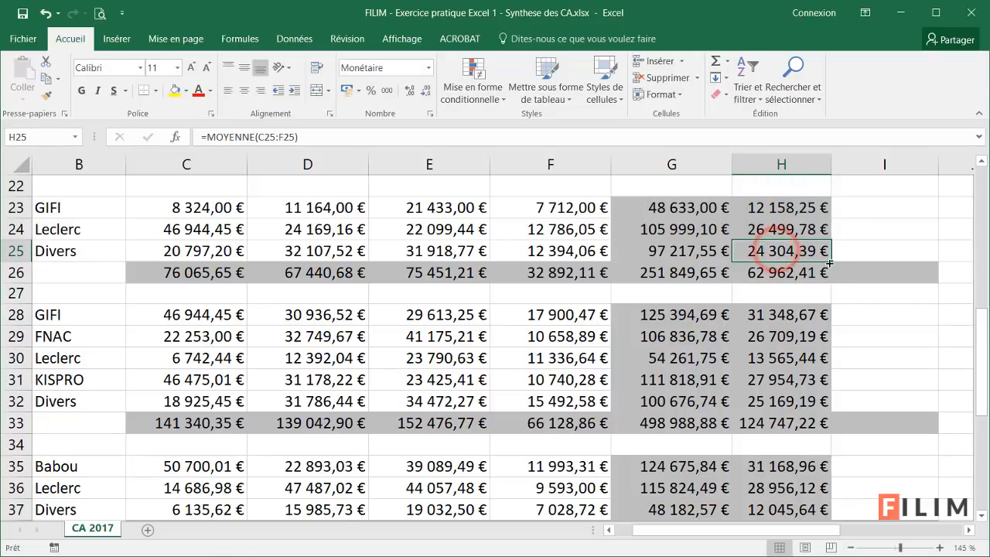
left_click_drag(830, 261, 822, 280)
double_click(761, 272)
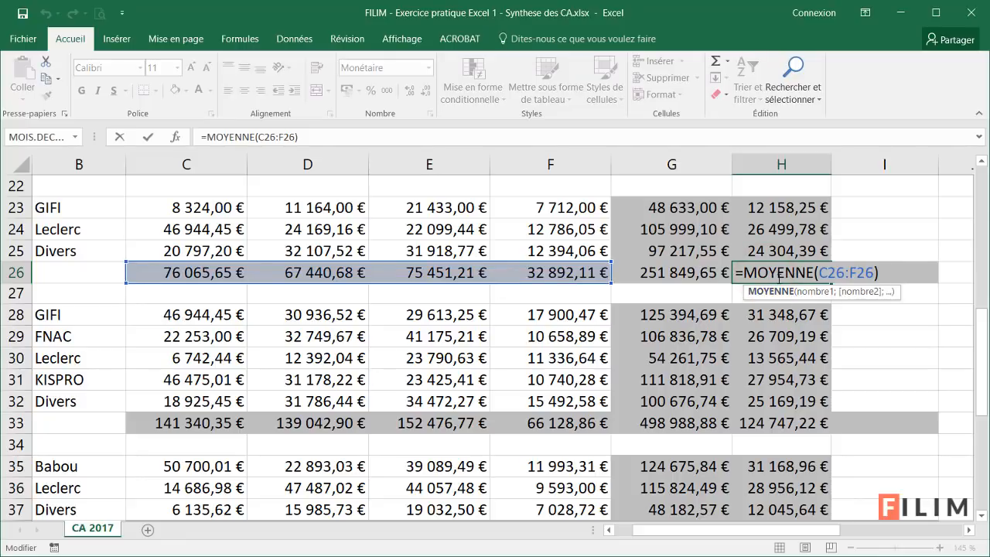
key("Escape")
Step: Check the average formula of the Corrèze total row in H21
scroll(771, 310, "up", 2)
scroll(770, 309, "up", 2)
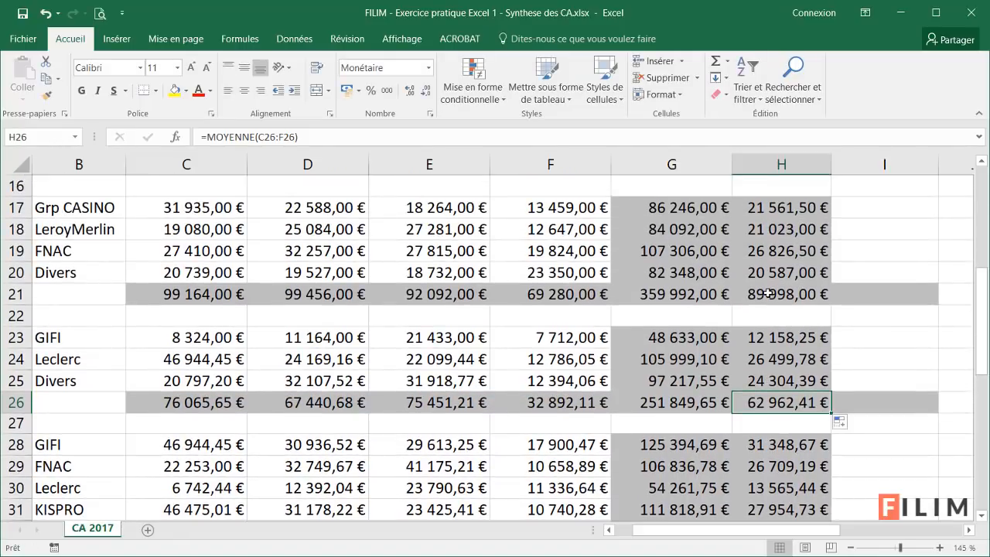
left_click(766, 292)
Step: Fill the TOTAL RÉGION formula from G51 into the average cell H51 and review its cell references
scroll(764, 333, "down", 3)
scroll(764, 336, "down", 5)
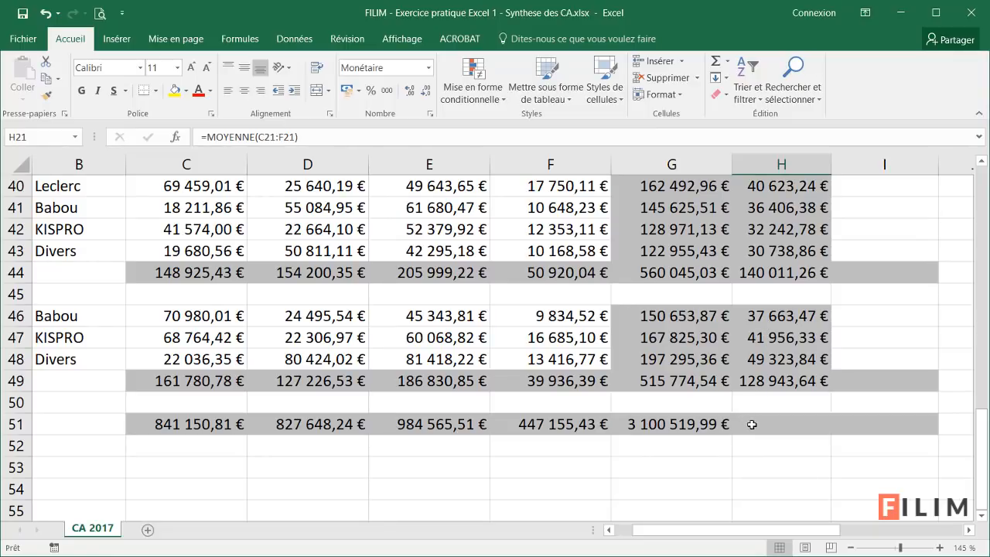
left_click(752, 424)
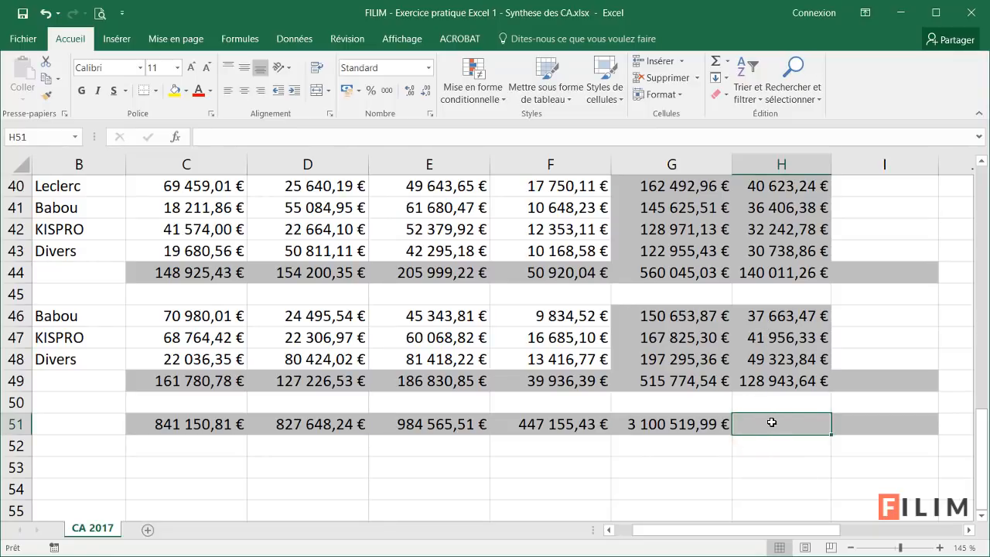
left_click(699, 422)
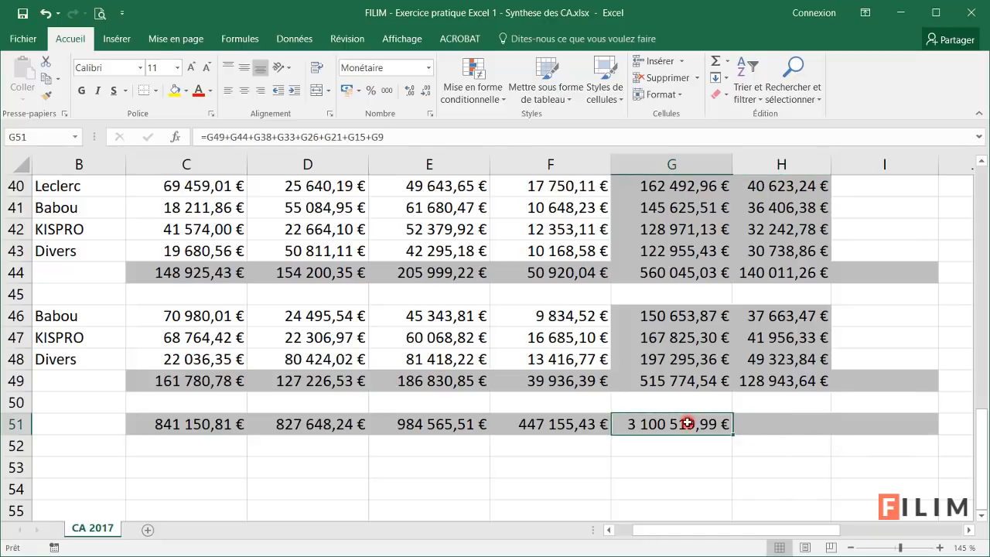
left_click_drag(732, 435, 805, 433)
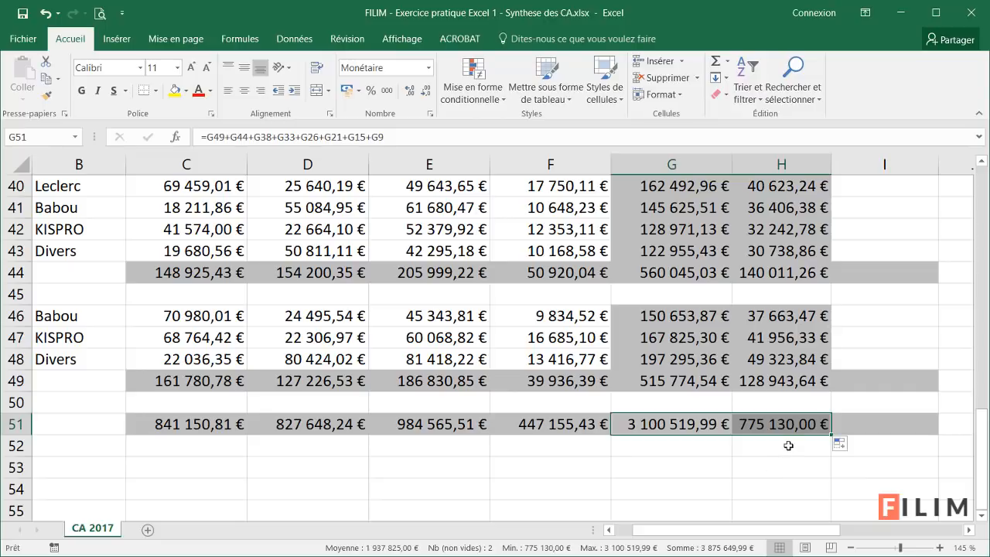
left_click(789, 446)
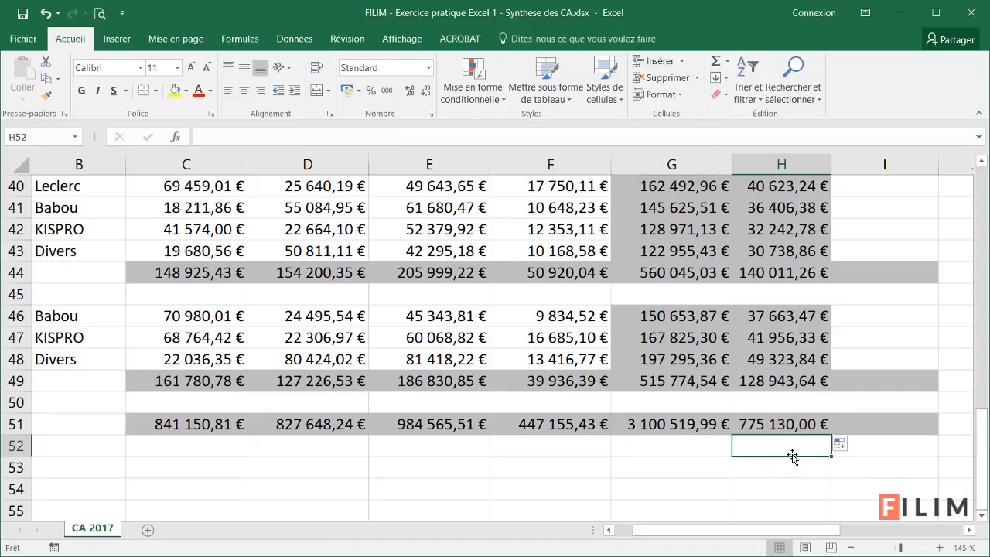
double_click(774, 425)
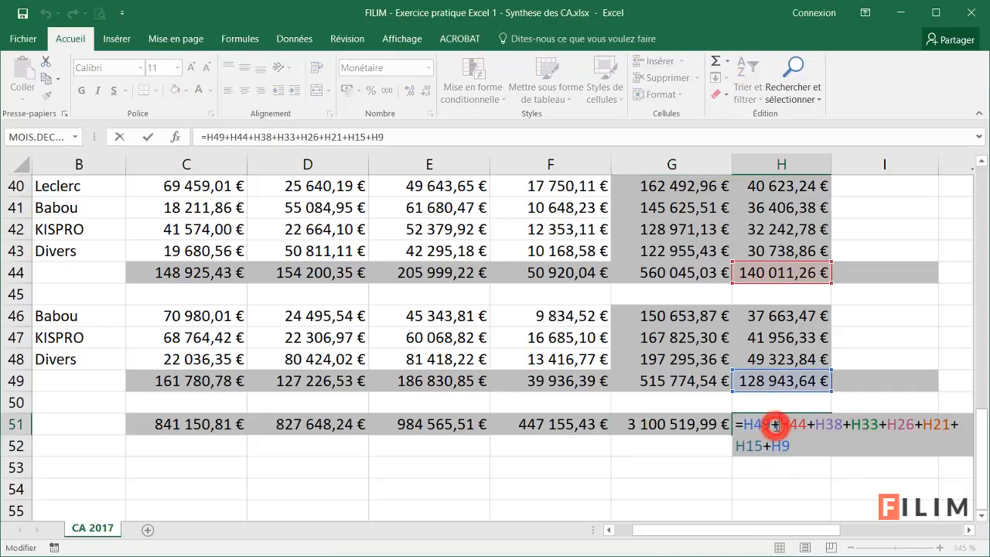
key("Escape")
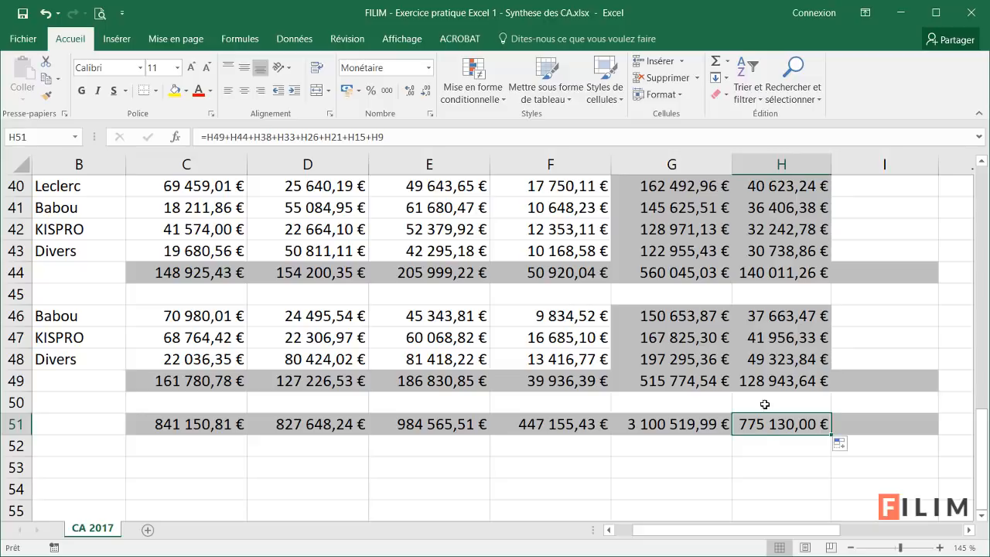
left_click(757, 444)
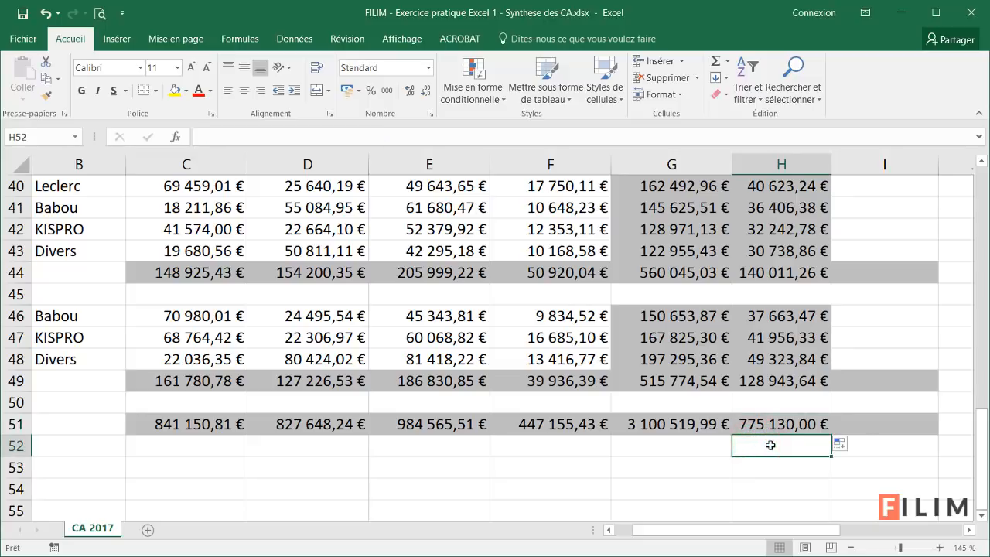
left_click(728, 65)
left_click(739, 99)
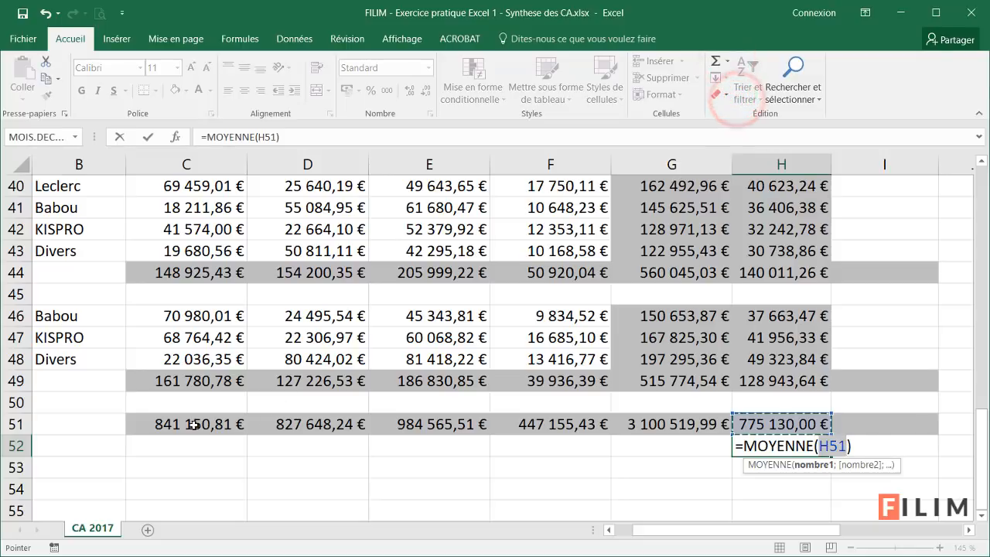
left_click_drag(194, 424, 586, 427)
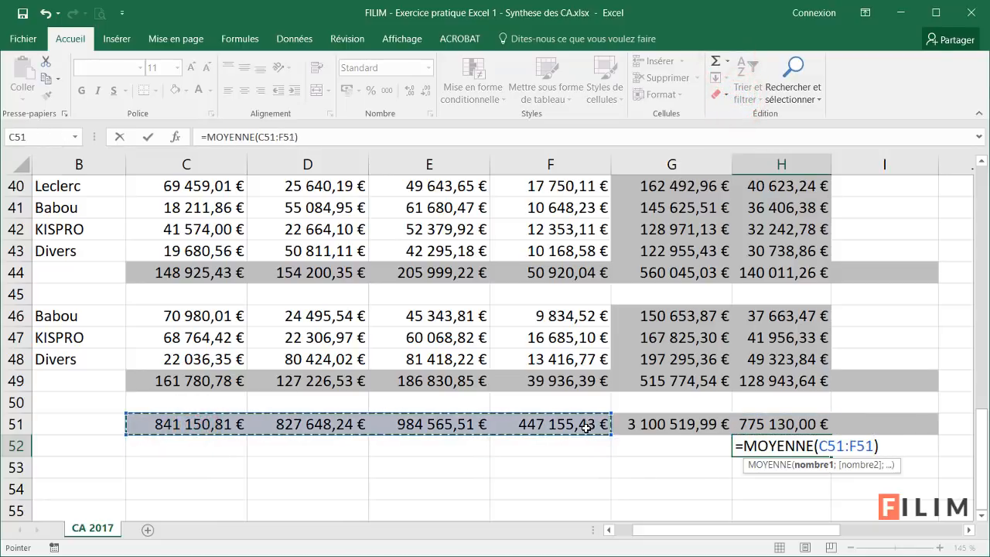
type(",")
key("Return")
key("Return")
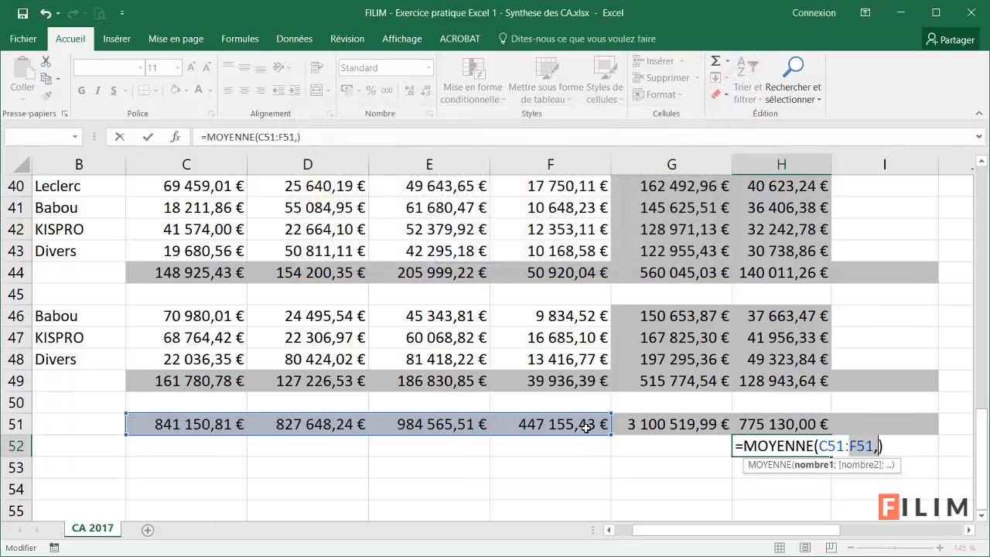
key("Escape")
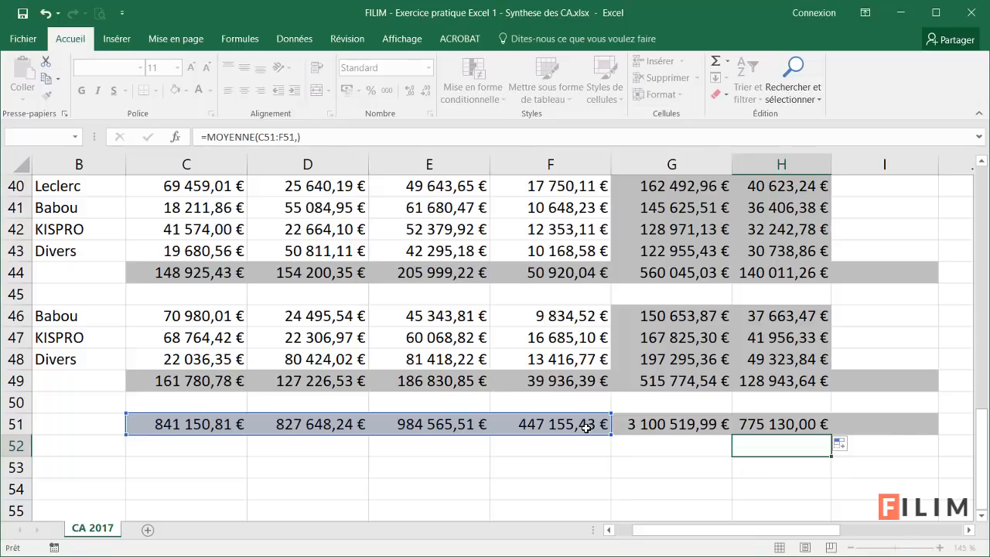
Step: Cross-check the region average with a temporary =MOYENNE(C51:F51) formula in H52, and clear that cell after comparing it with H51
left_click(727, 60)
left_click(728, 96)
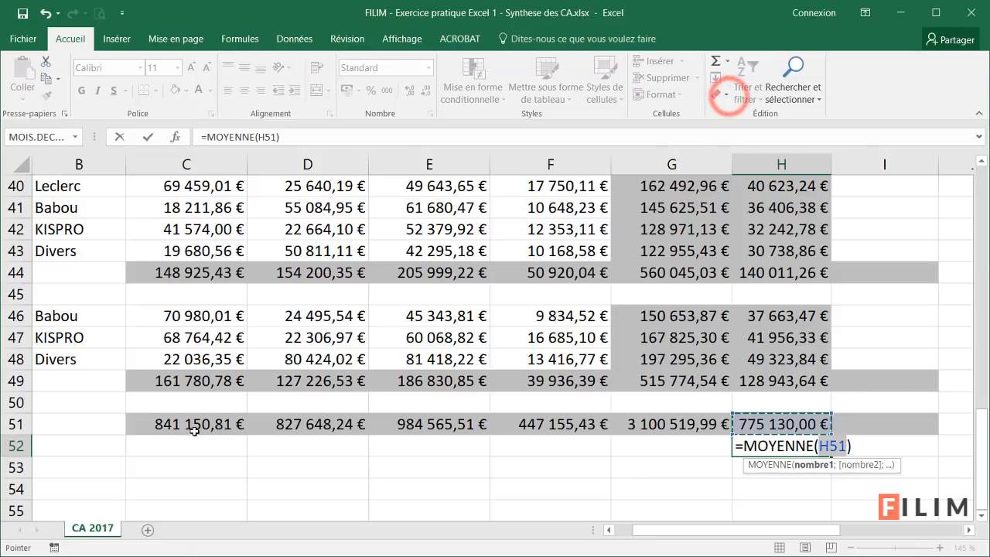
left_click_drag(190, 424, 542, 423)
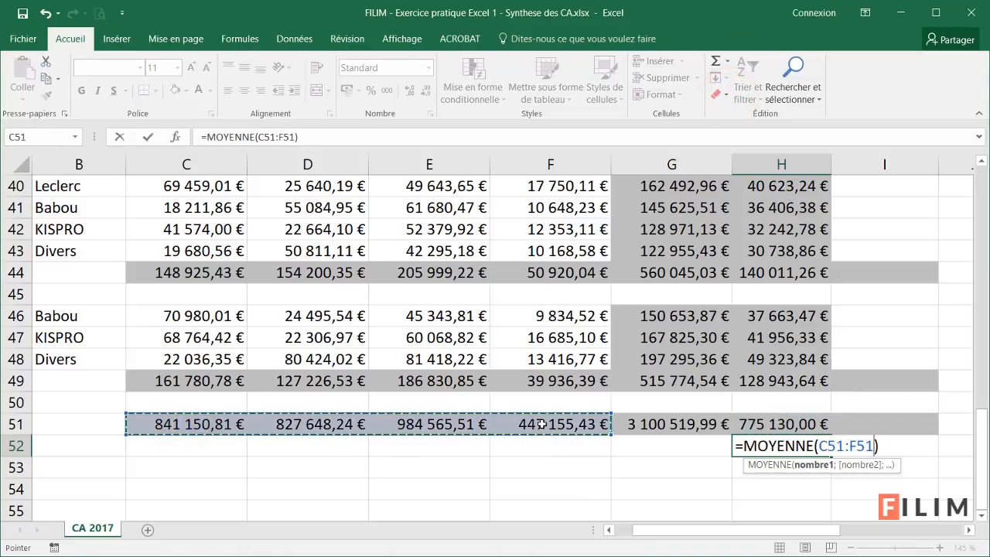
key("Return")
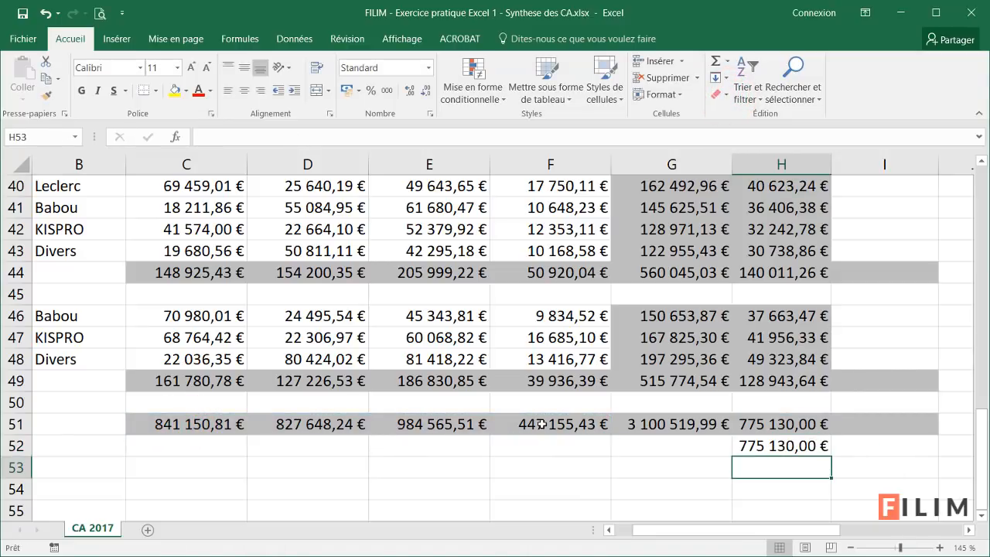
key("Up")
key("Delete")
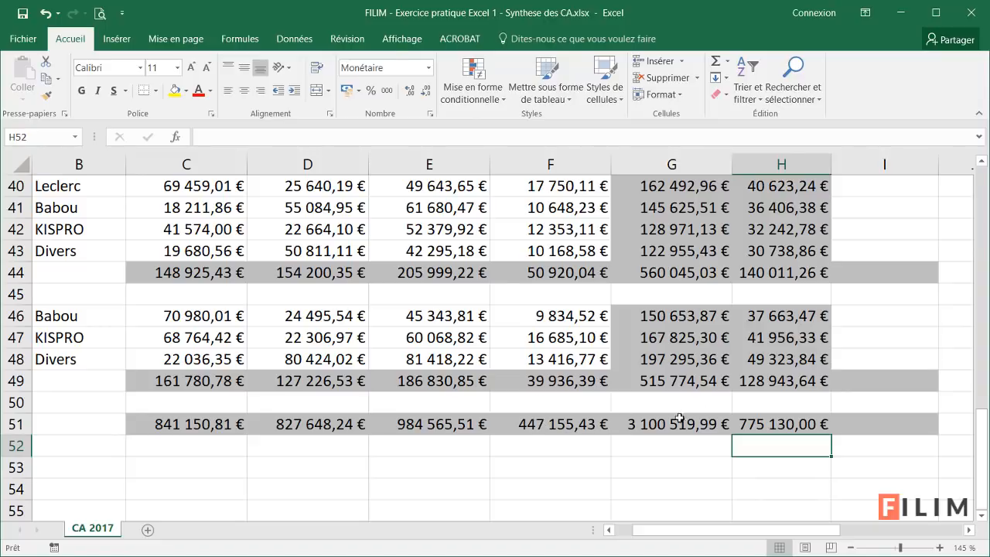
Step: Make the TOTAL RÉGION values in C51:I51 bold
left_click(776, 427)
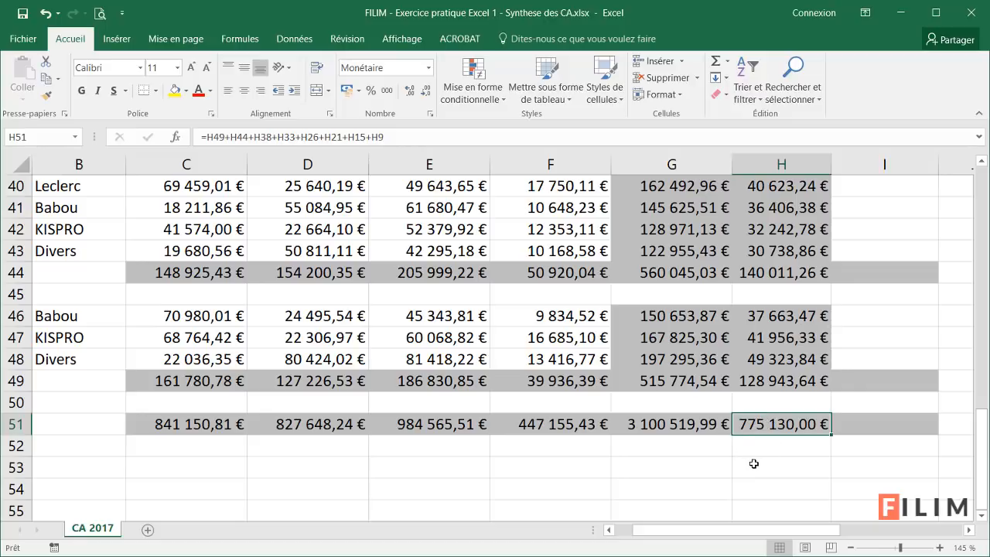
left_click_drag(156, 429, 847, 426)
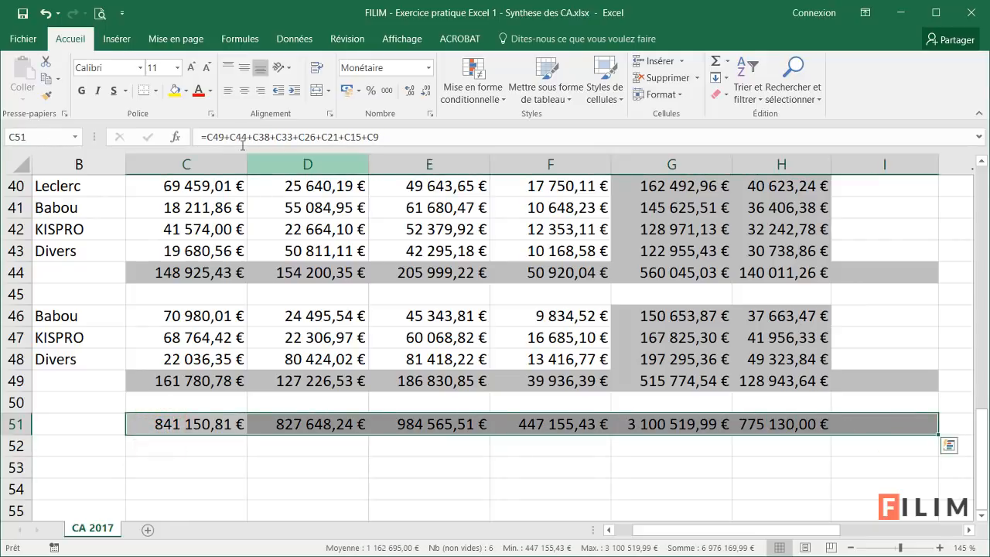
left_click(81, 92)
left_click(649, 475)
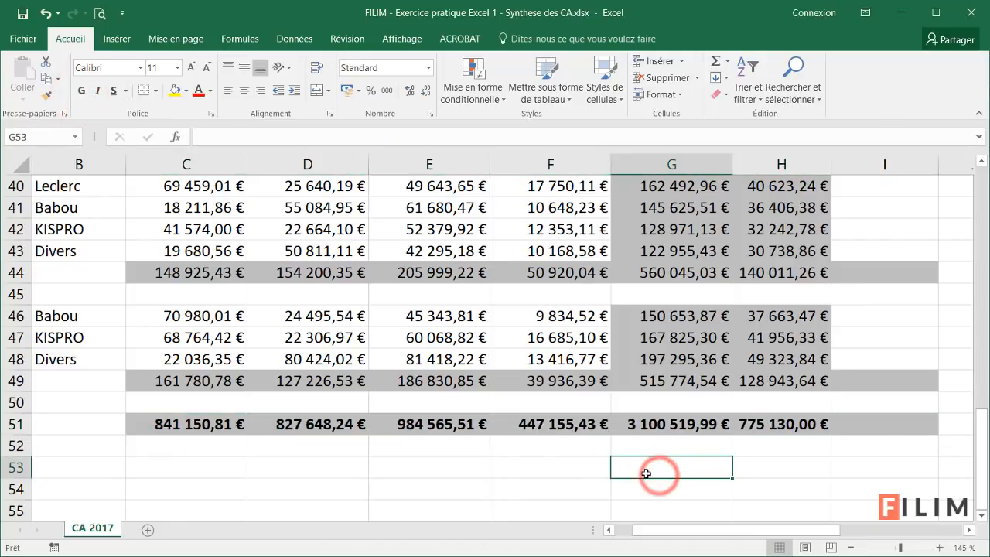
Step: Examine the CA ANNUEL totals for Charente in G9 and the region in G51 alongside the empty RÉPARTITION column
left_click(691, 427)
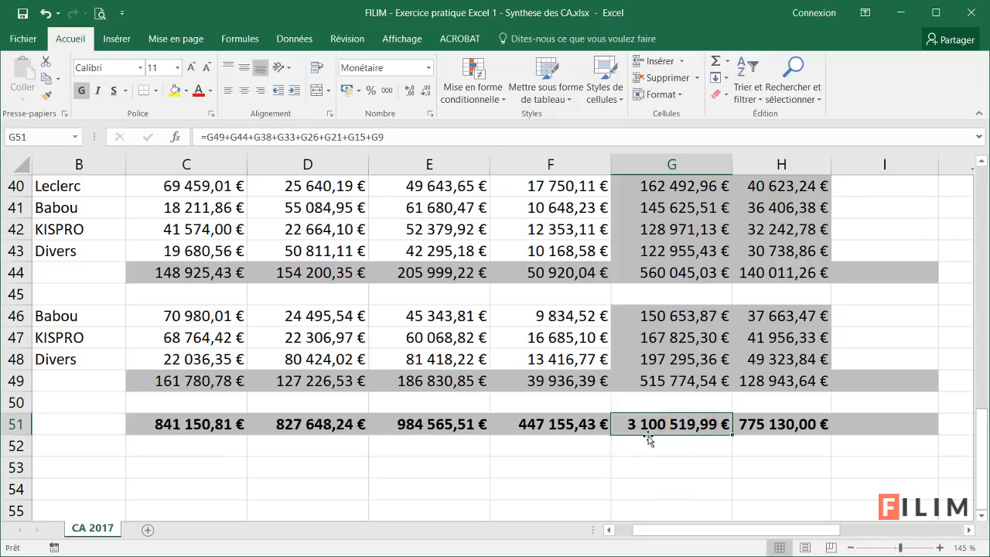
scroll(691, 440, "up", 10)
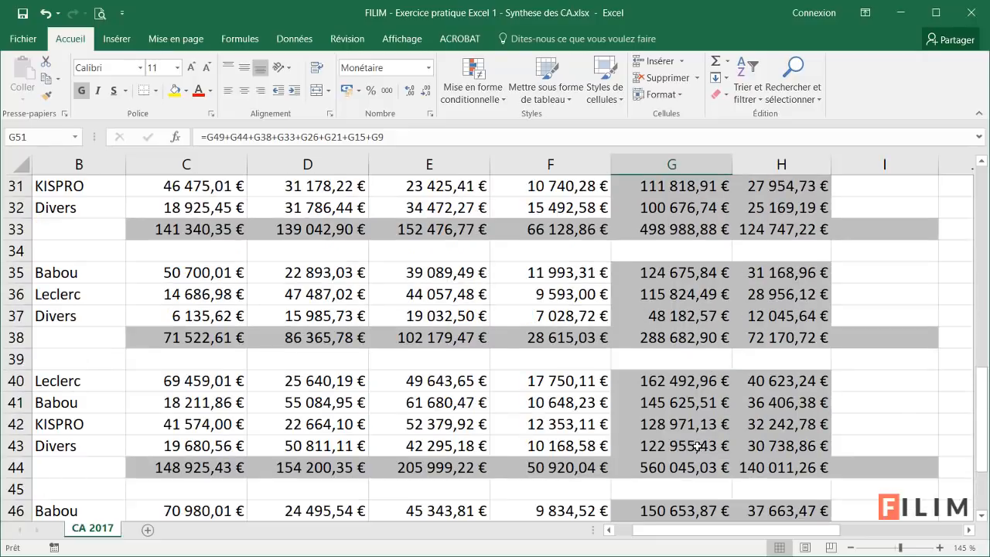
scroll(694, 449, "up", 3)
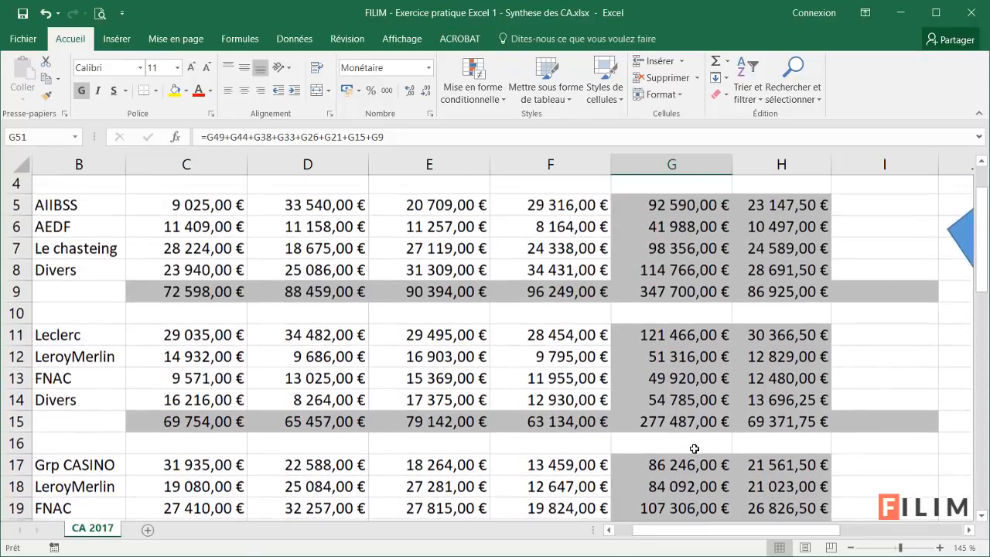
left_click(867, 360)
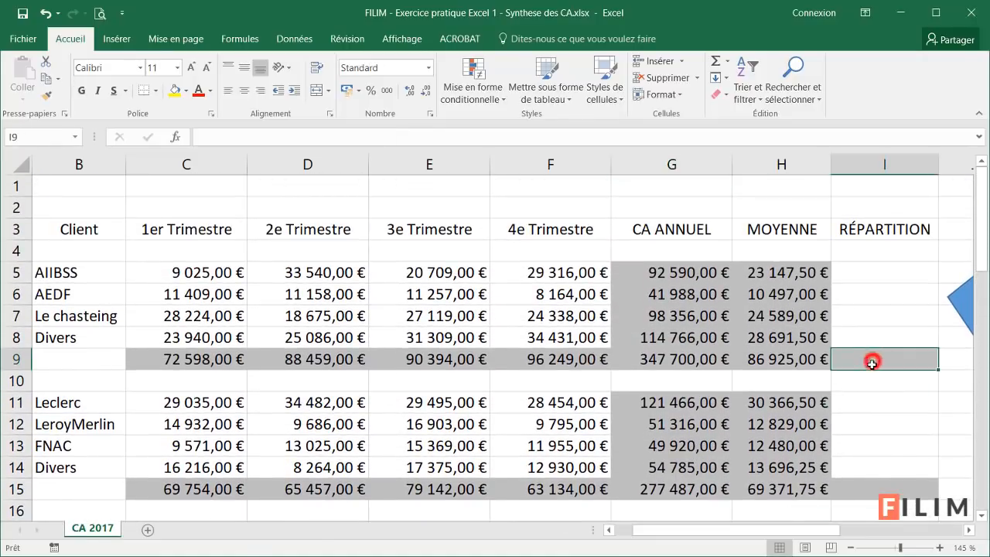
scroll(772, 409, "down", 1, "ctrl")
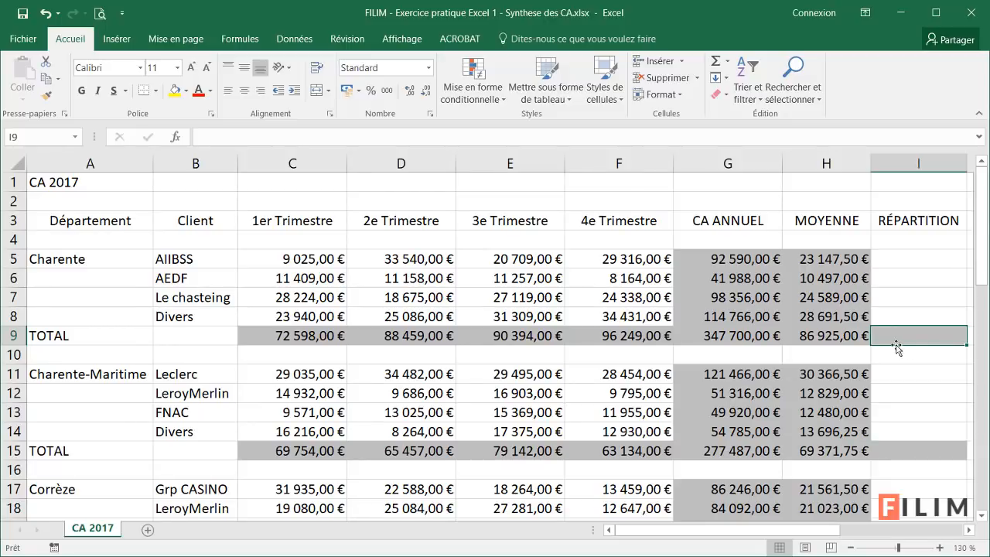
left_click(713, 332)
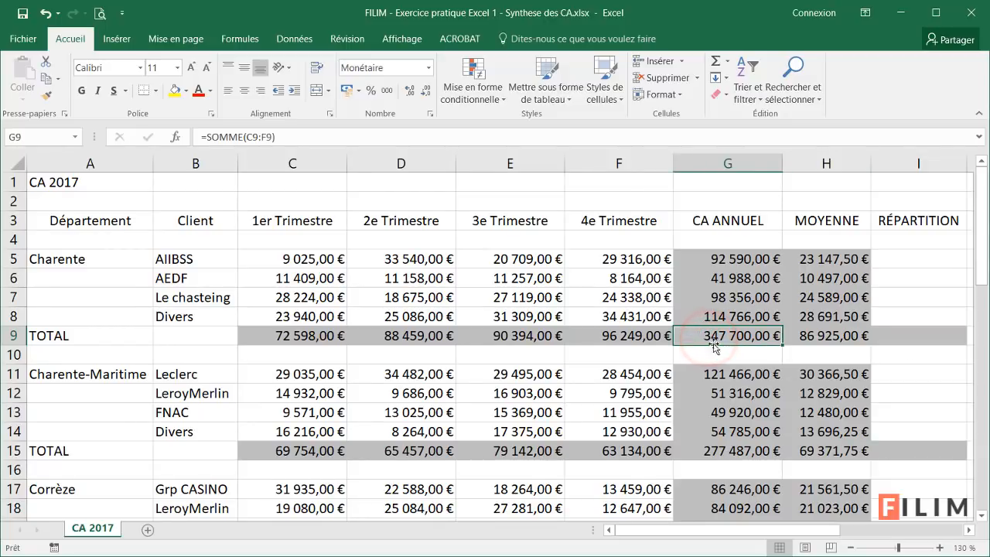
scroll(722, 377, "down", 2)
scroll(722, 376, "down", 6)
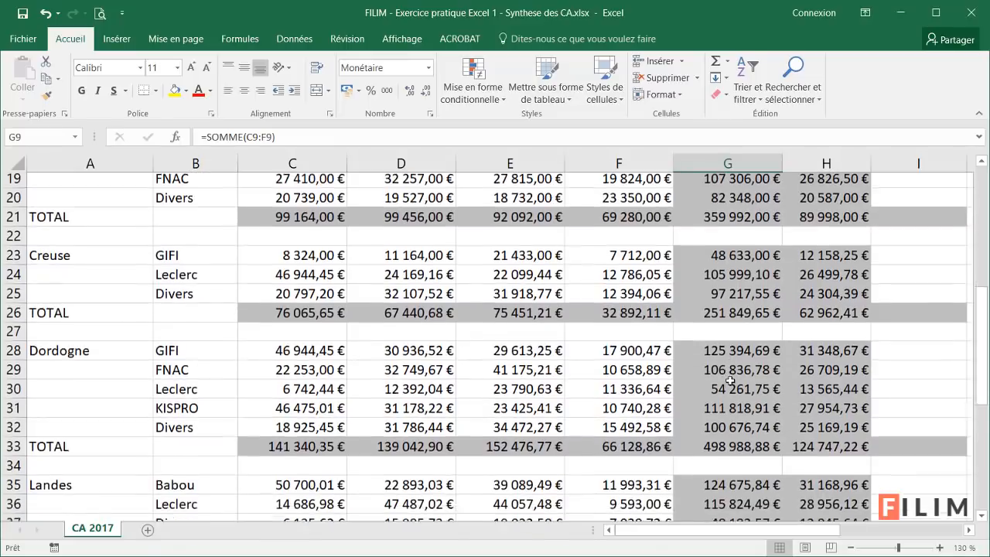
scroll(729, 380, "down", 5)
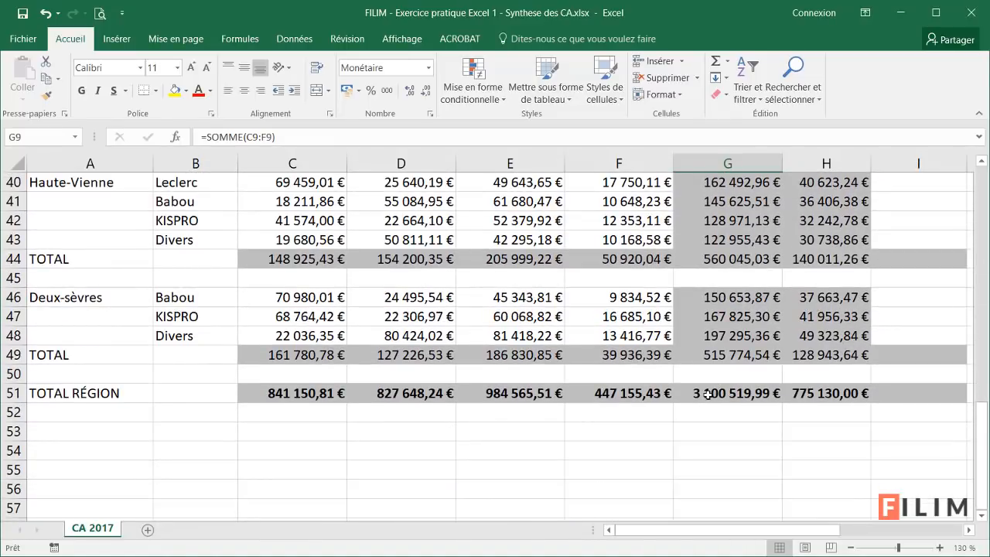
scroll(708, 393, "up", 13)
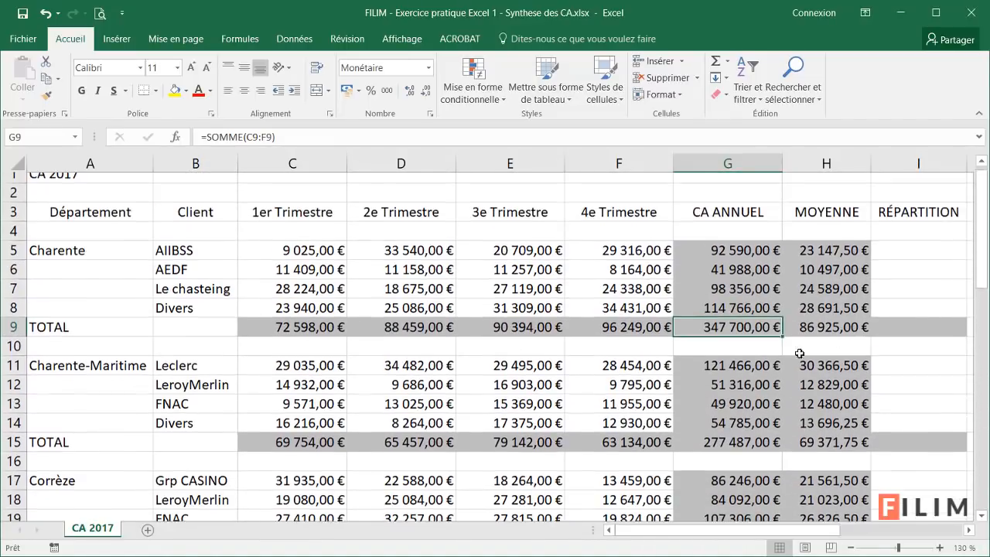
Step: Enter =G9/$G$51 in Charente's RÉPARTITION cell I9, with an absolute reference to the region's annual total
left_click(901, 339)
type("=")
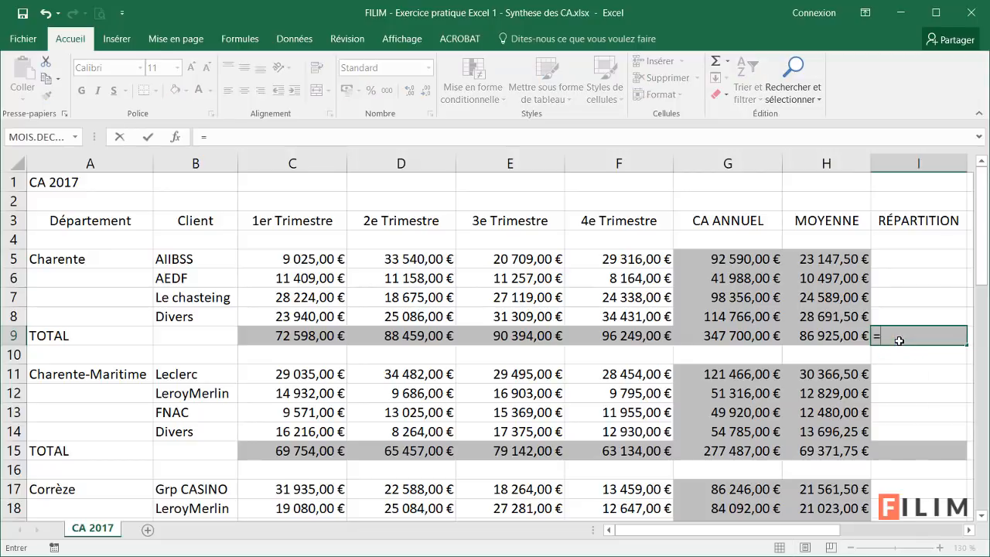
left_click(700, 334)
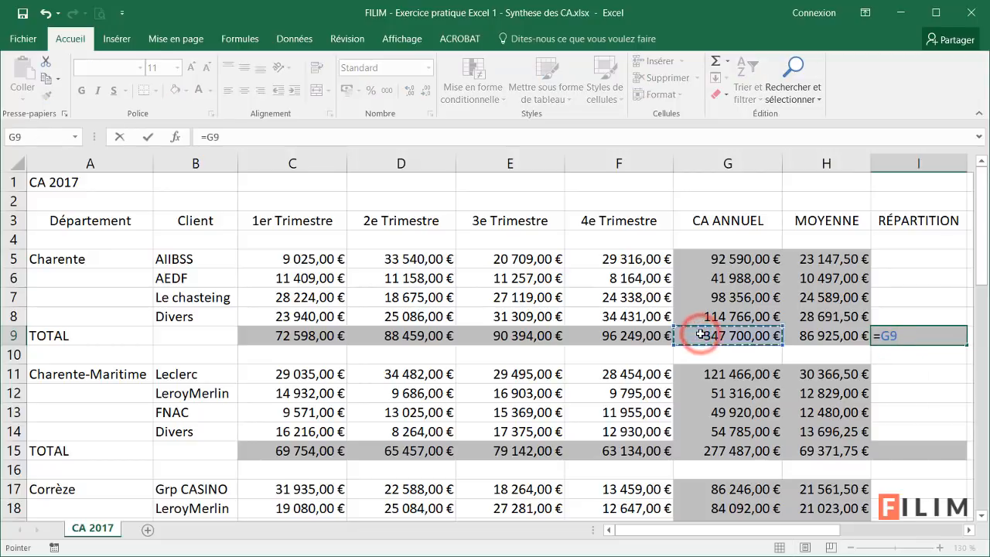
type("/")
scroll(712, 338, "down", 12)
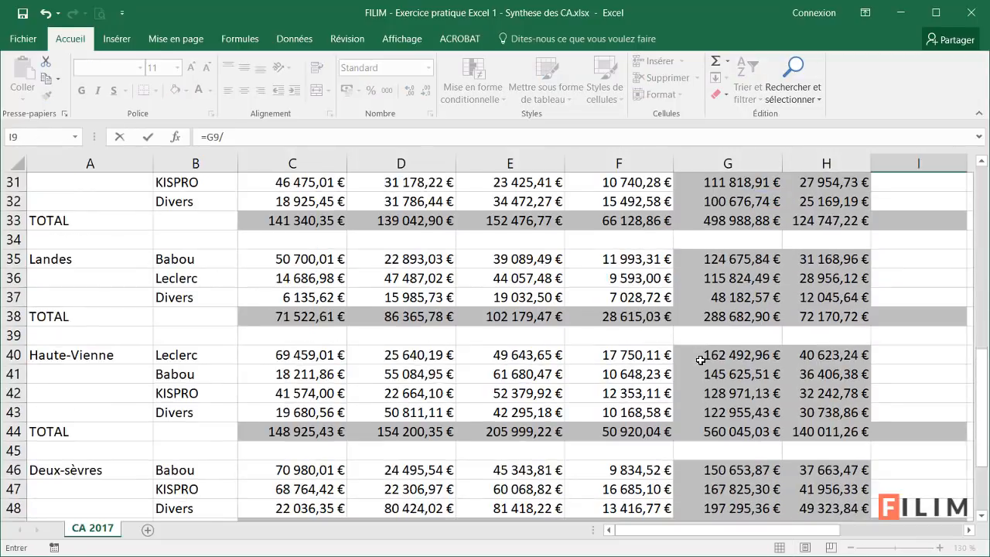
left_click(697, 450)
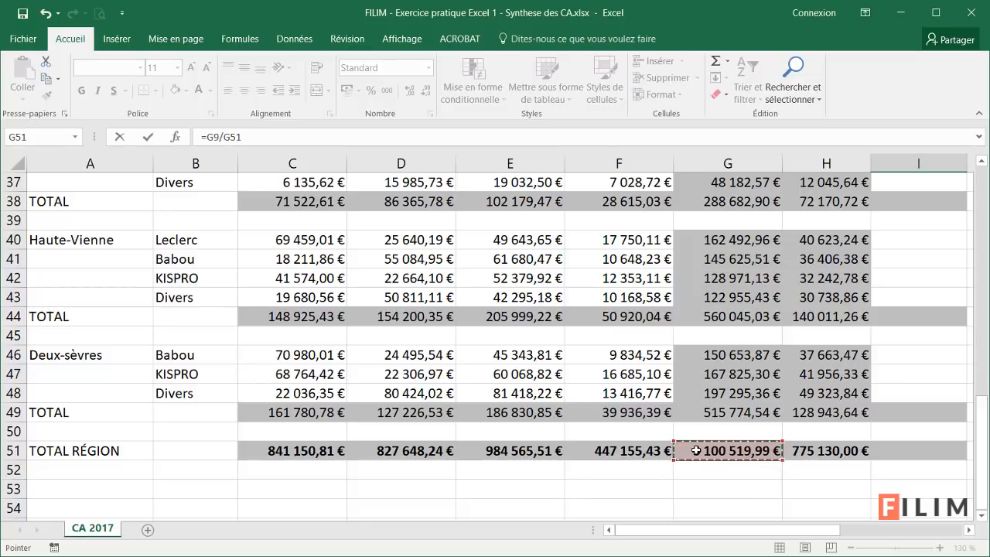
scroll(663, 420, "up", 12)
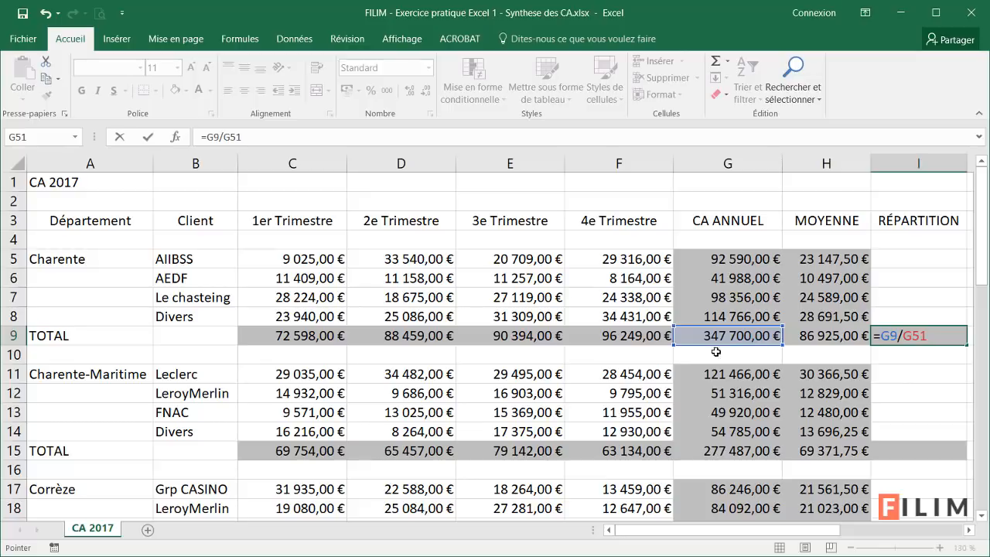
scroll(695, 409, "down", 14)
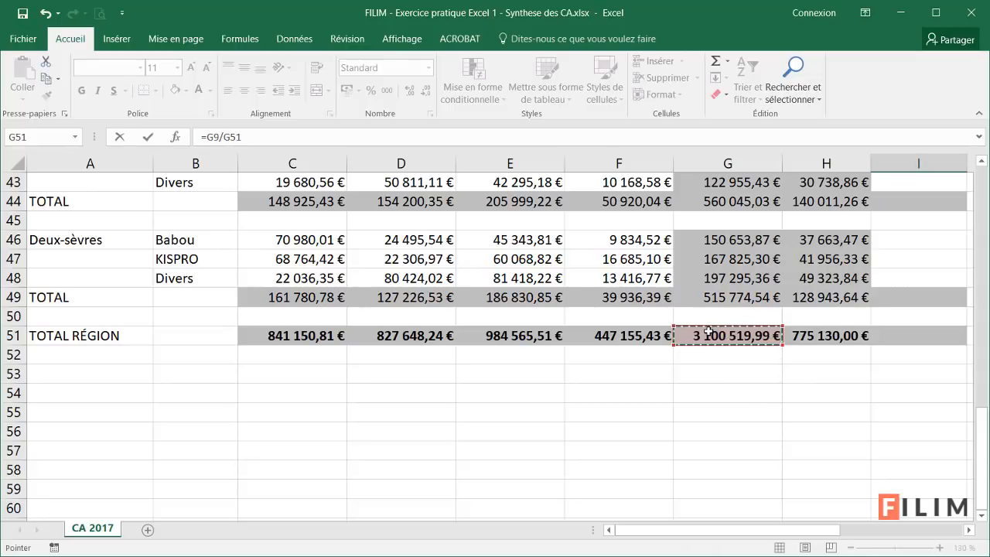
left_click(275, 137)
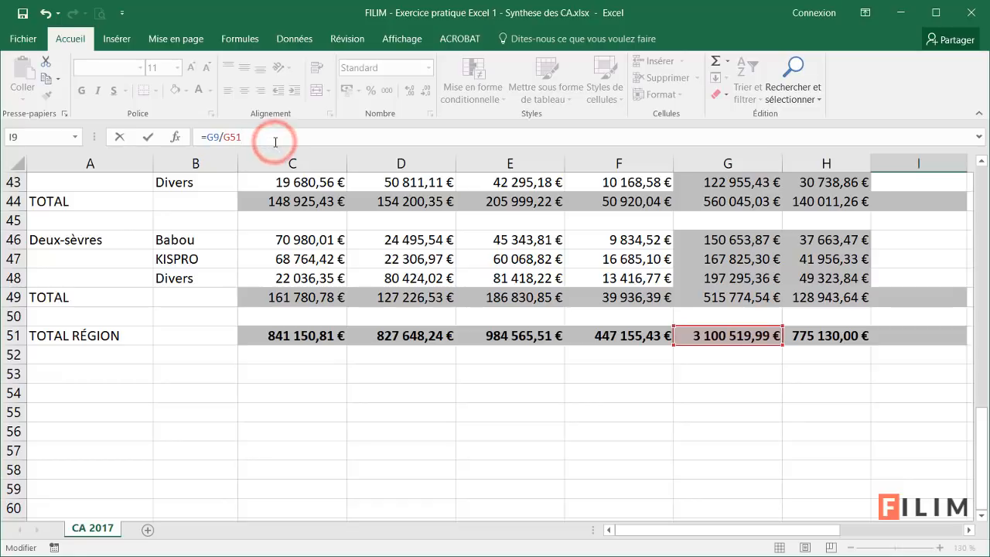
key("F4")
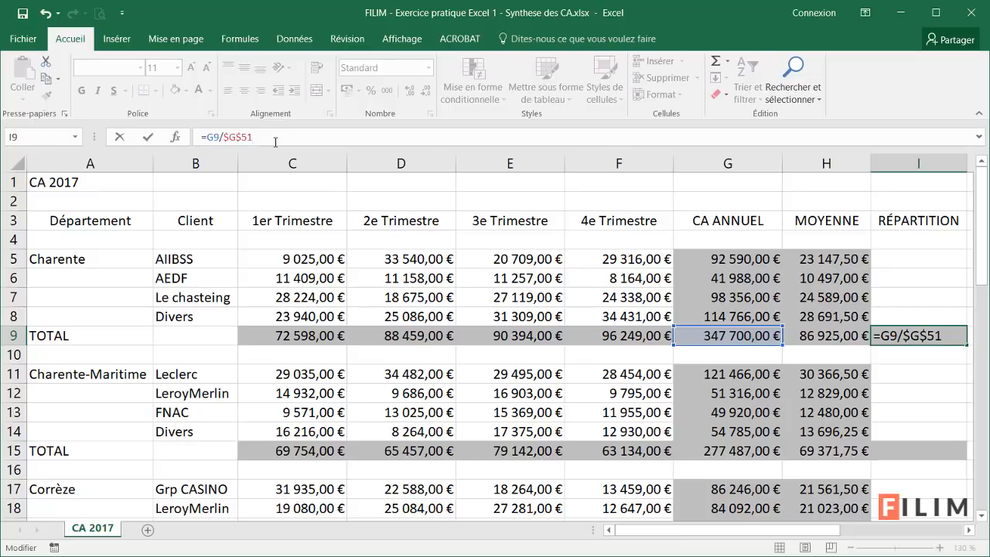
key("Return")
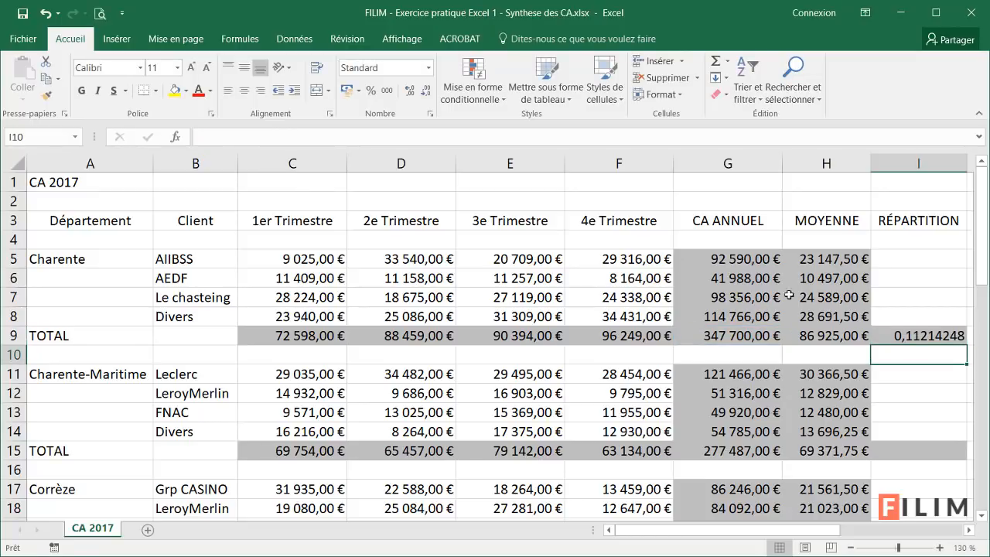
Step: Format Charente's RÉPARTITION value in I9 as a percentage with two decimal places
left_click(897, 333)
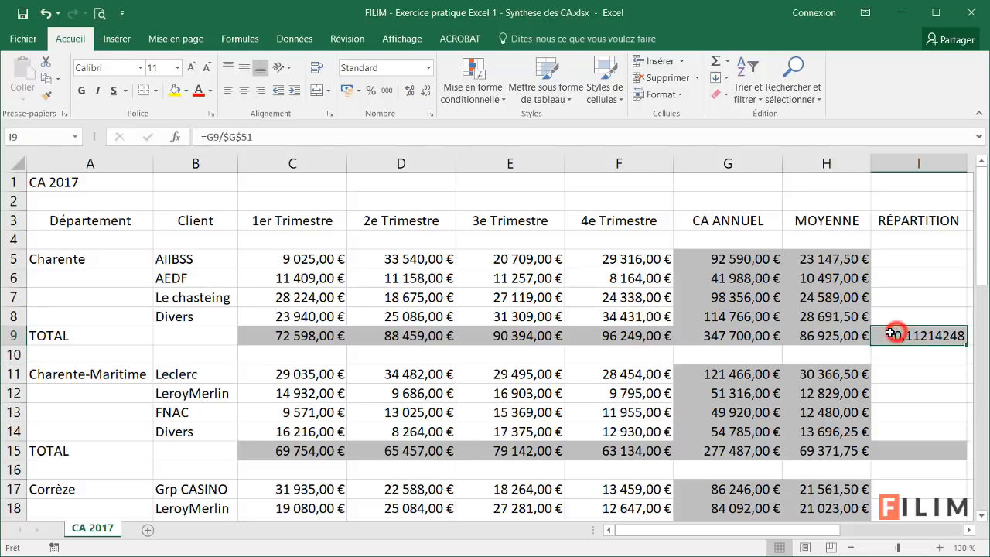
left_click(370, 94)
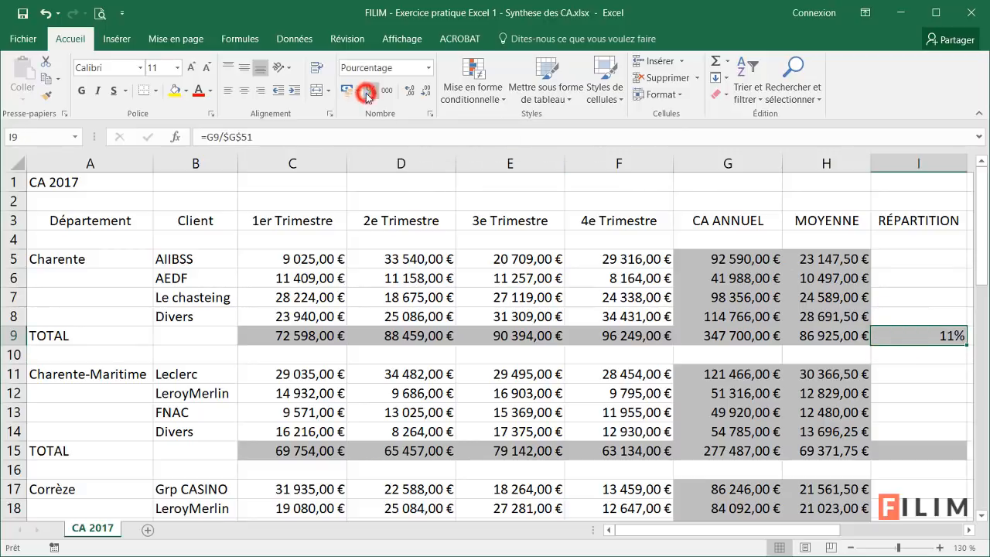
left_click(405, 92)
left_click(407, 94)
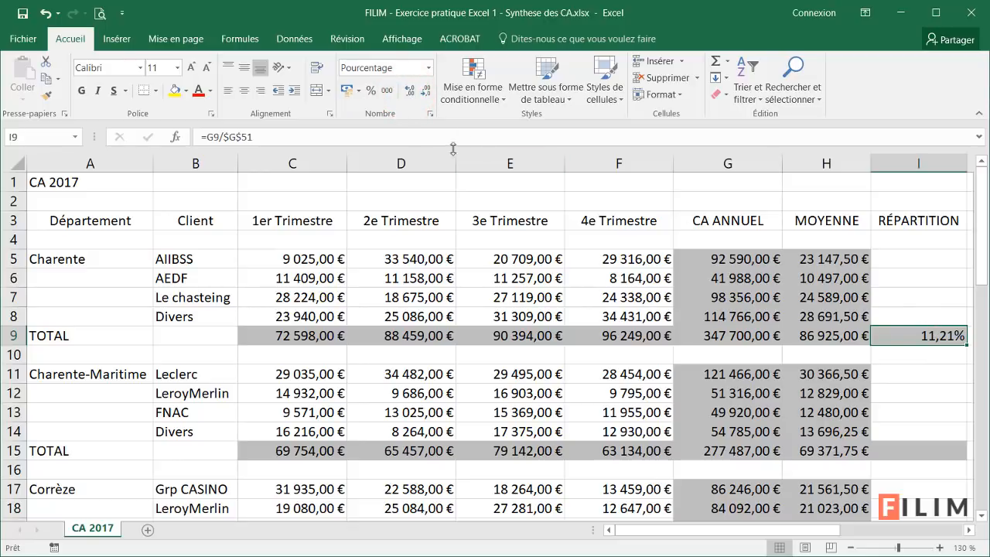
Step: Copy Charente's RÉPARTITION formula from I9 into the Charente-Maritime, Corrèze and Creuse TOTAL rows (I15, I21 and I26)
left_click(897, 314)
left_click(893, 334)
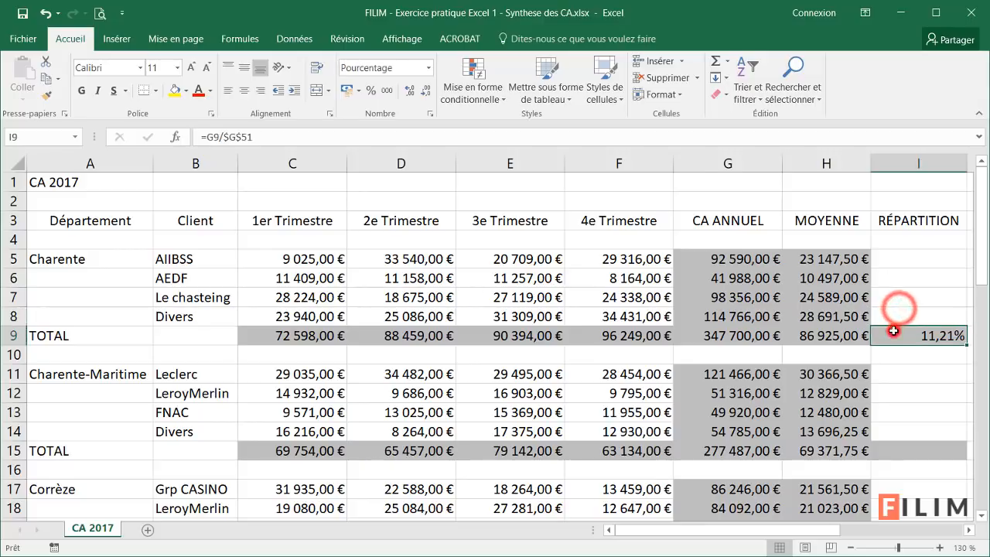
key("ctrl+c")
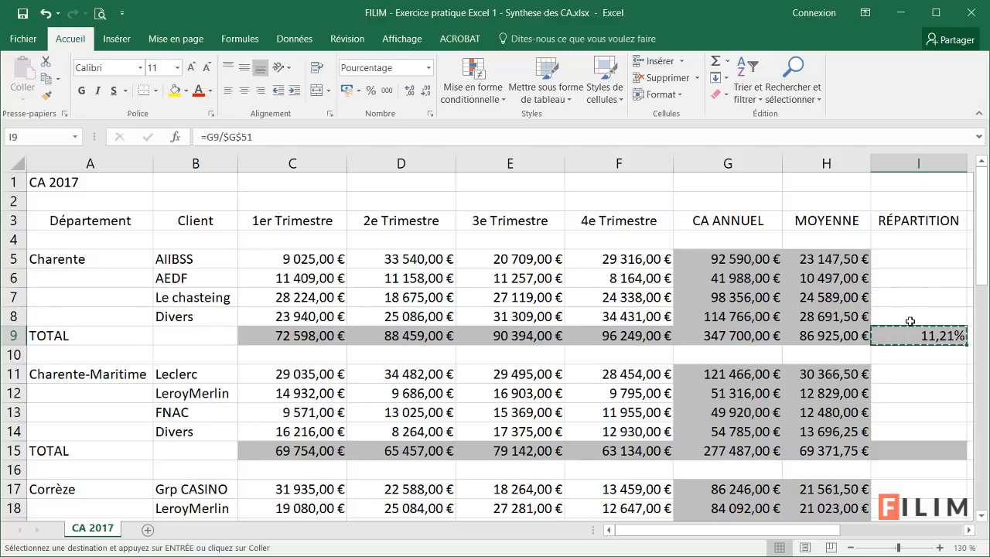
scroll(908, 327, "down", 2)
left_click(906, 335)
key("ctrl+v")
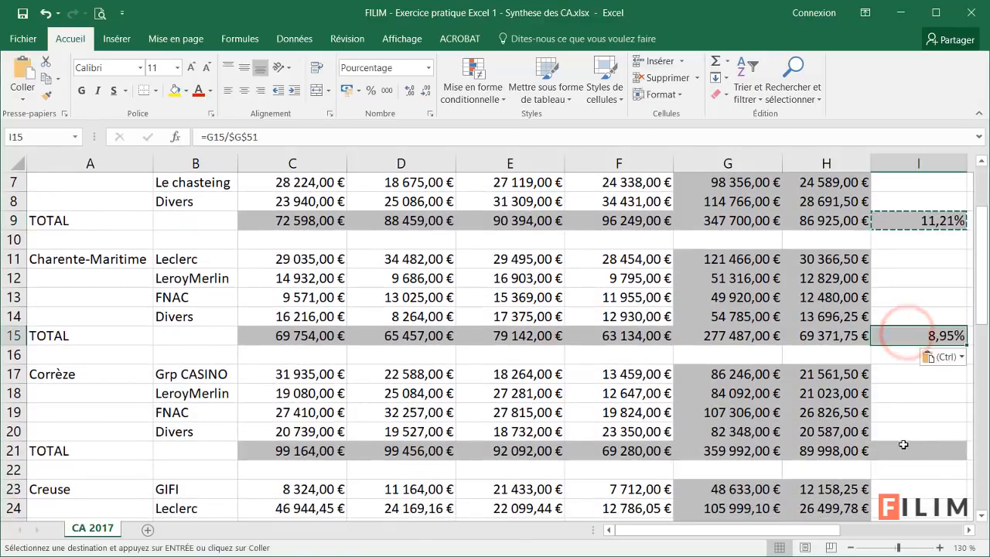
left_click(901, 450)
key("ctrl+v")
scroll(901, 445, "down", 2)
left_click(891, 428)
key("ctrl+v")
scroll(891, 428, "down", 2)
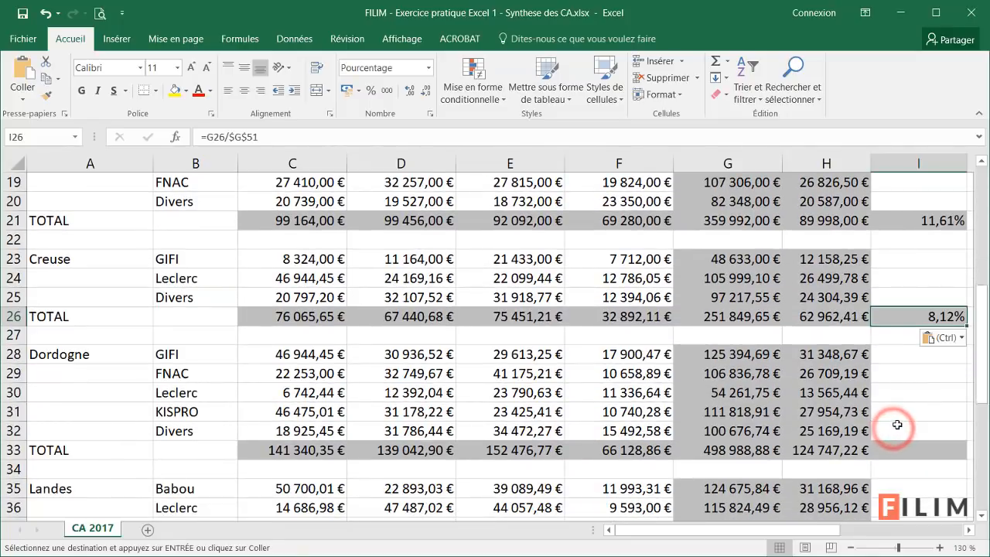
Step: Paste the same RÉPARTITION formula into the Dordogne, Landes, Haute-Vienne and Deux-Sèvres TOTAL rows (I33, I38, I44 and I49)
left_click(895, 445)
key("ctrl+v")
scroll(897, 441, "down", 2)
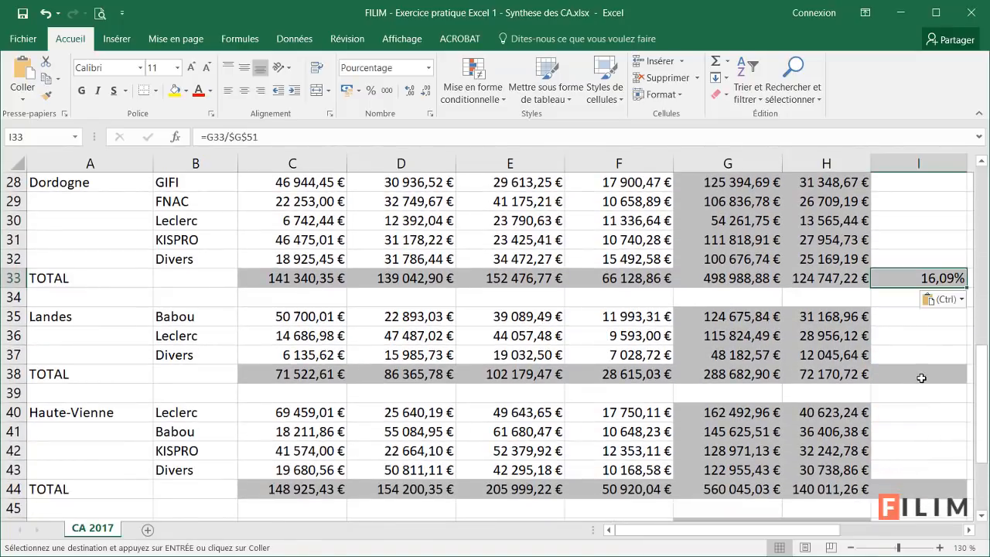
left_click(917, 373)
key("ctrl+v")
left_click(895, 487)
key("ctrl+v")
scroll(899, 444, "down", 3)
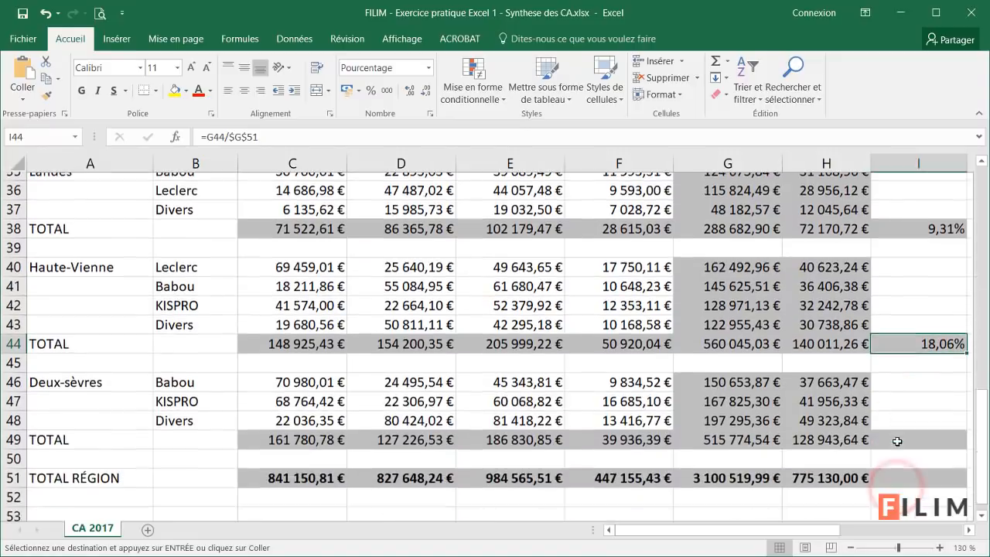
left_click(903, 411)
key("ctrl+v")
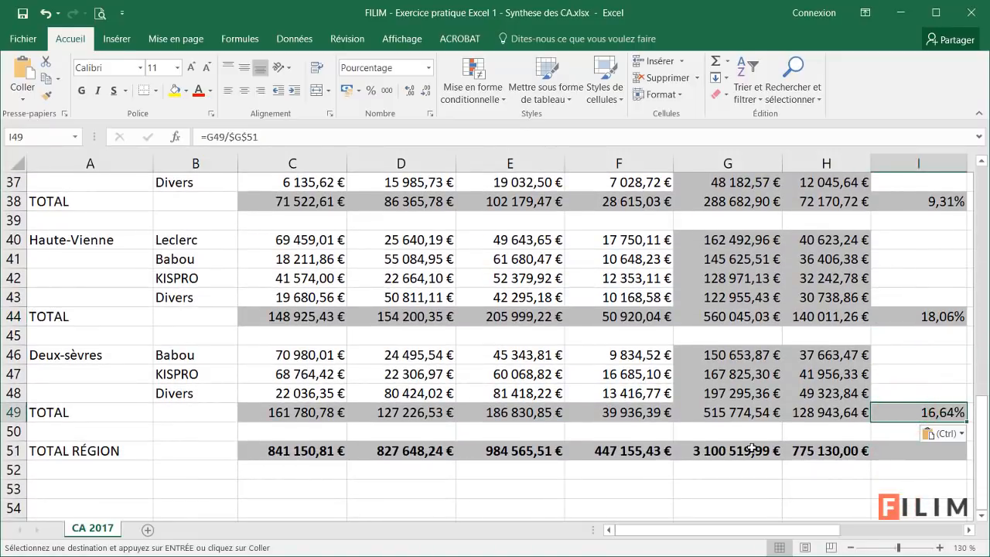
Step: Extend the TOTAL RÉGION formula from H51 into I51 and format I51 as a percentage with two decimal places
left_click(805, 451)
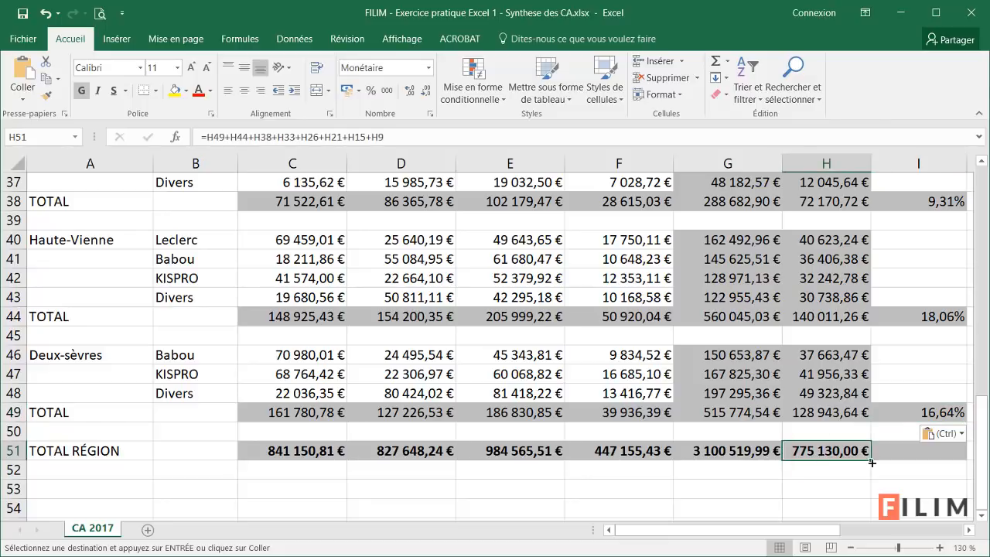
left_click_drag(872, 463, 958, 456)
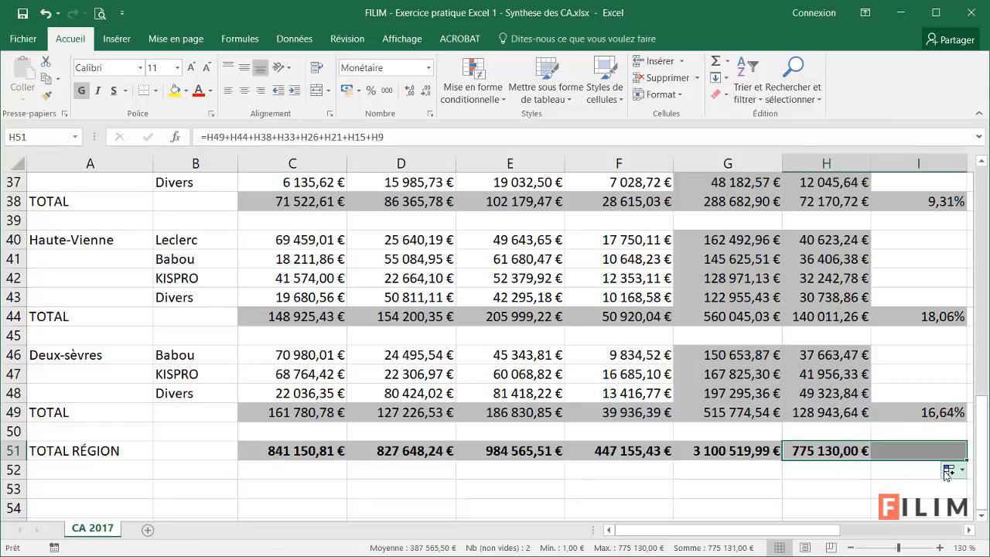
left_click(926, 454)
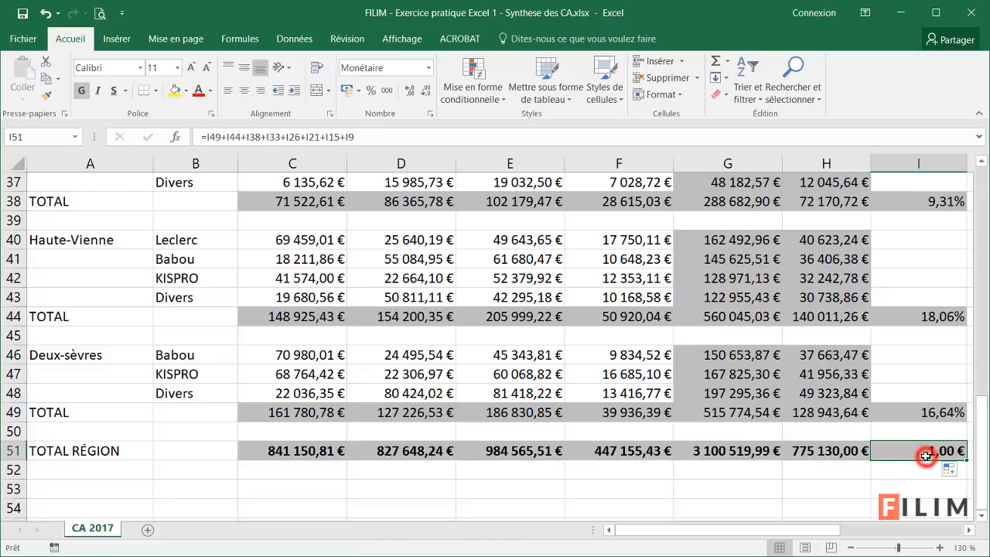
left_click(371, 90)
left_click(407, 91)
left_click(408, 91)
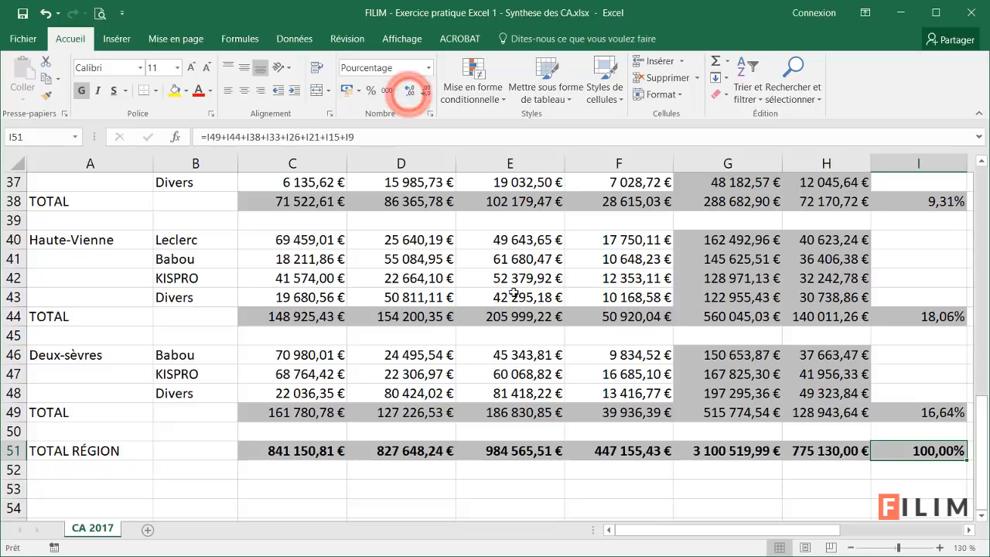
left_click(542, 332)
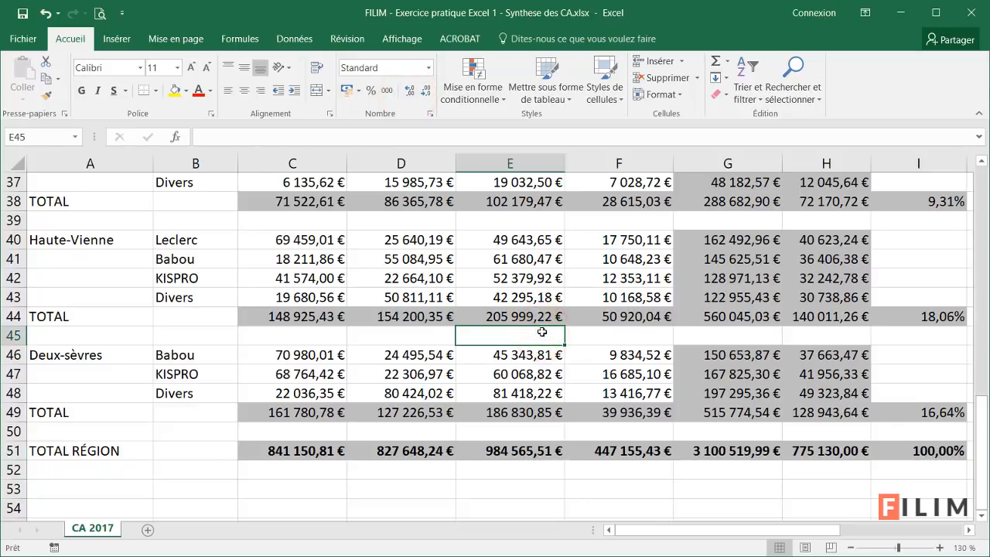
Step: Merge and centre the CA 2017 title across A1:I1, above all the table columns
scroll(542, 332, "up", 12)
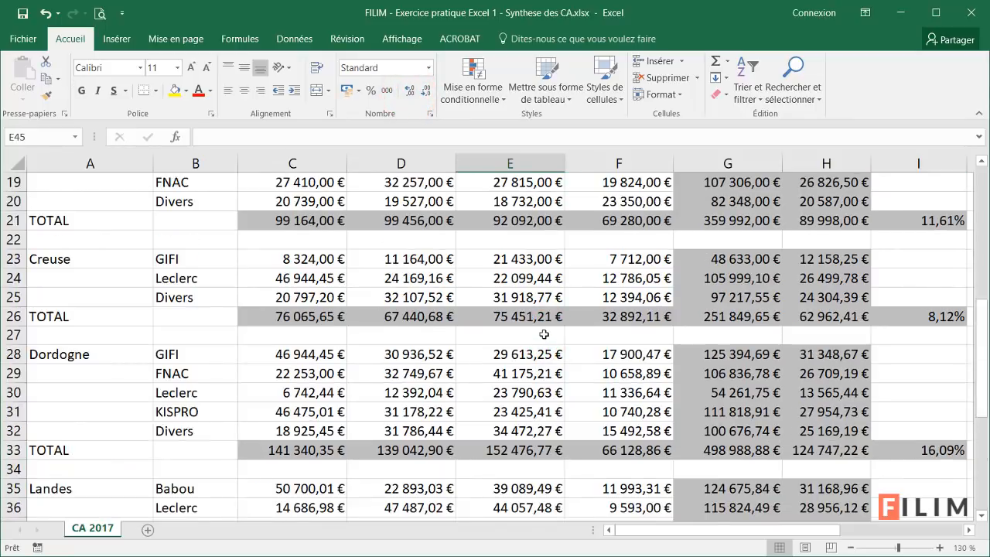
left_click_drag(670, 529, 681, 529)
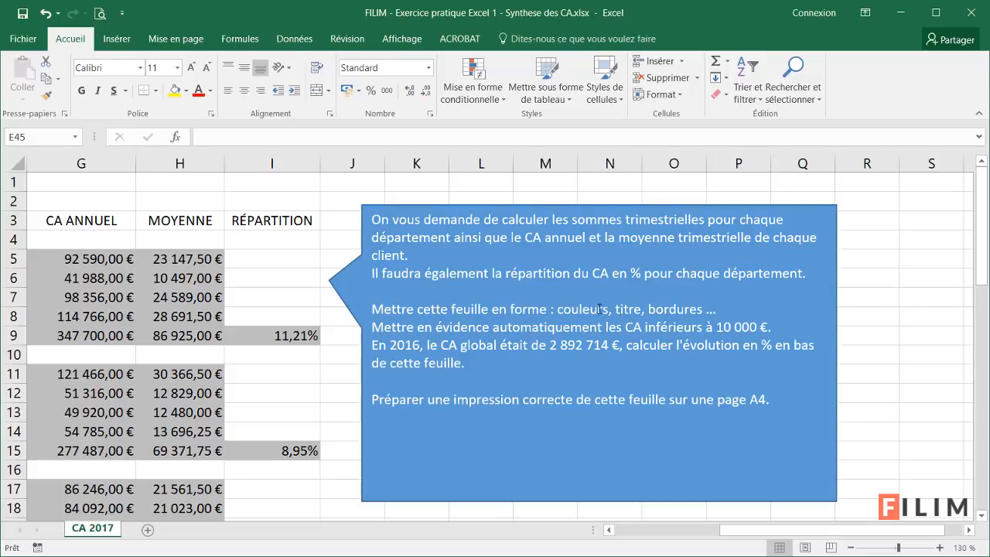
left_click_drag(789, 529, 785, 526)
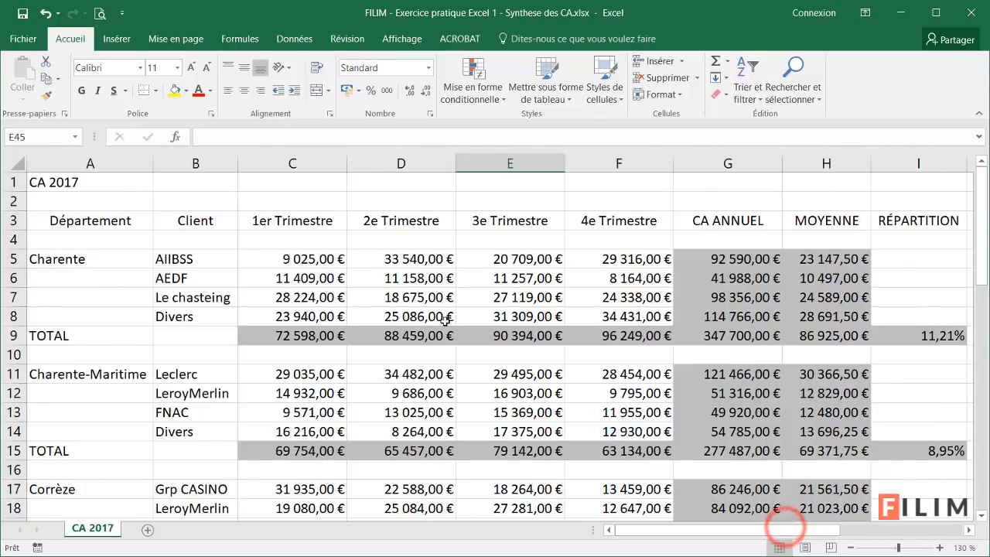
left_click(447, 320)
scroll(449, 322, "down", 1)
left_click_drag(111, 178, 804, 179)
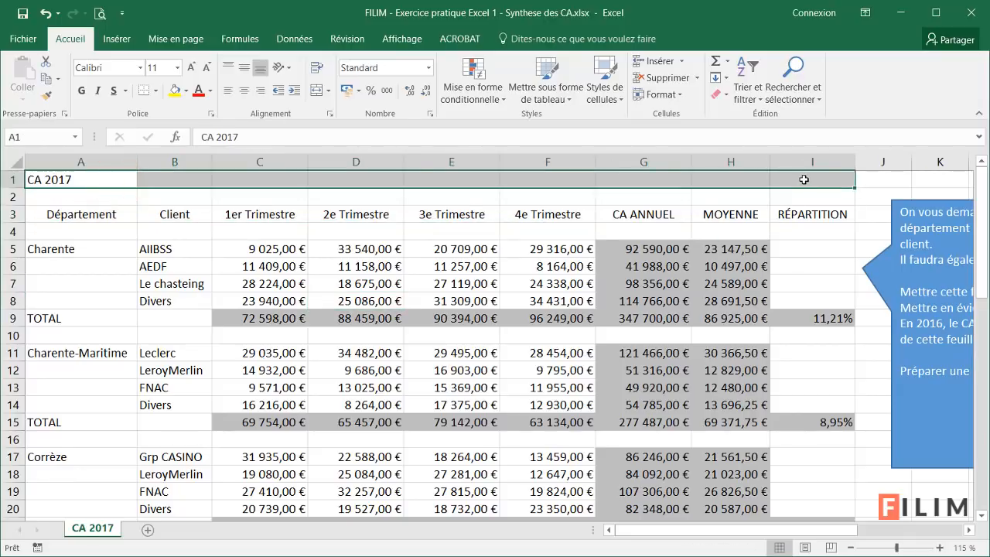
left_click(317, 91)
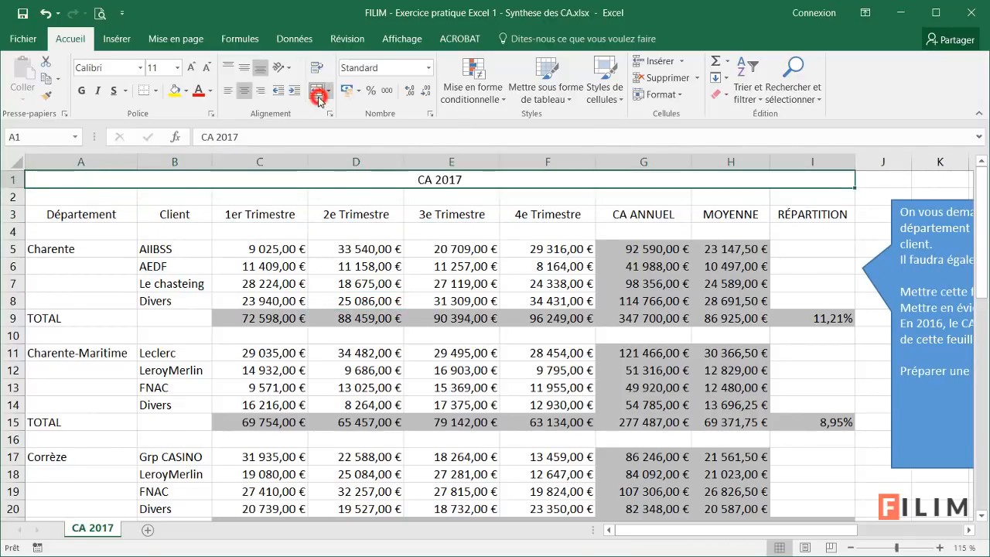
Step: Set the CA 2017 title to font size 18 in Arial Rounded MT Bold
left_click(191, 68)
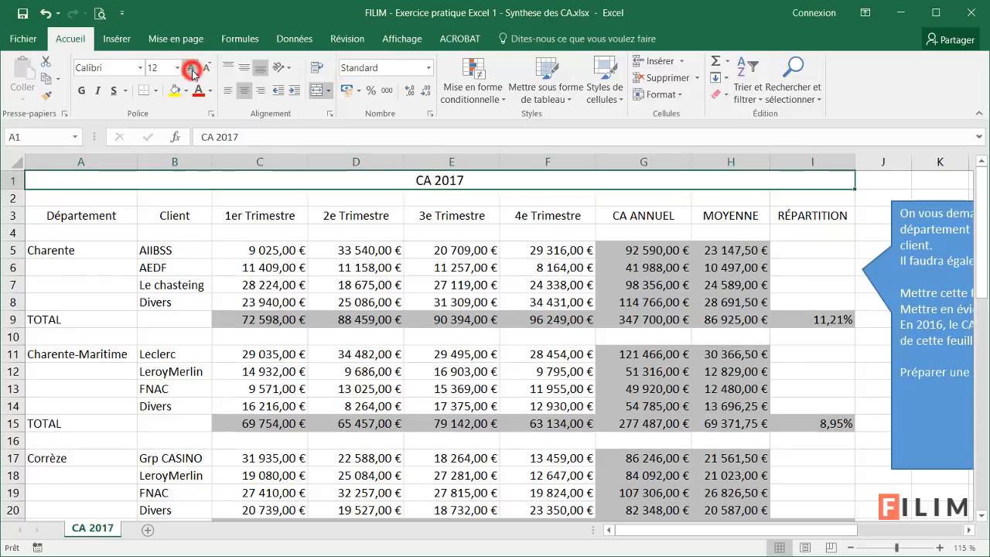
left_click(191, 67)
left_click(191, 68)
left_click(191, 67)
left_click(143, 70)
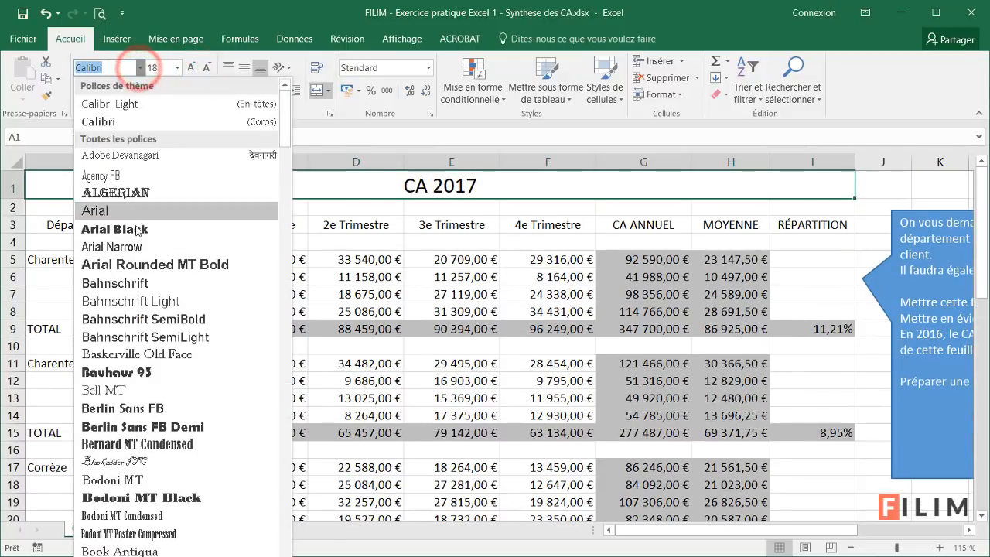
left_click(133, 261)
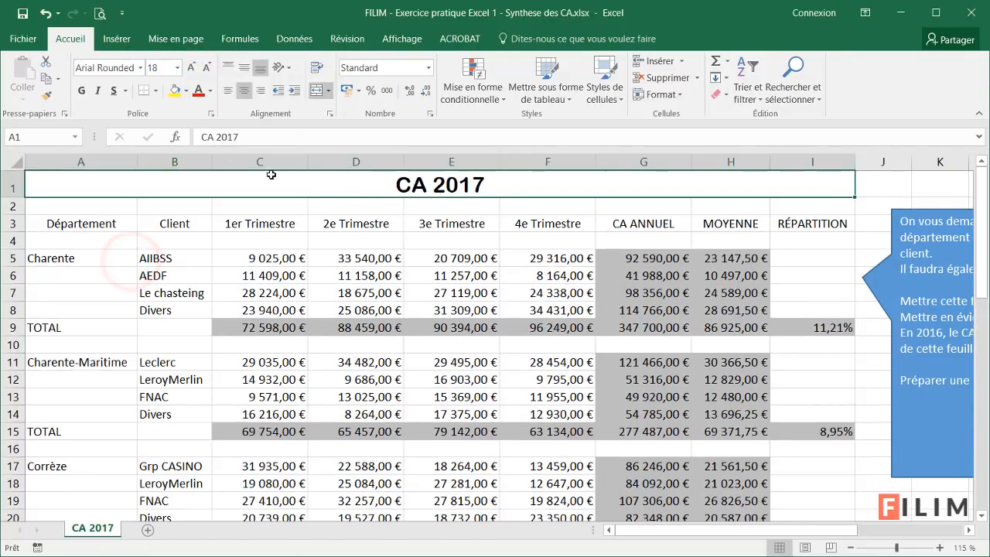
Step: Give the CA 2017 title cell a light orange fill and dark orange text
left_click(186, 91)
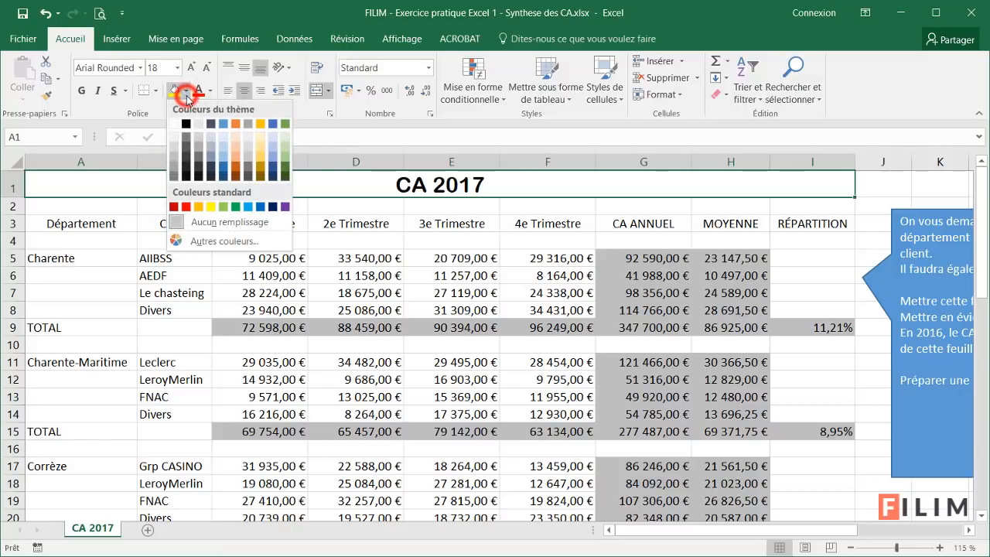
left_click(236, 142)
left_click(209, 90)
left_click(256, 185)
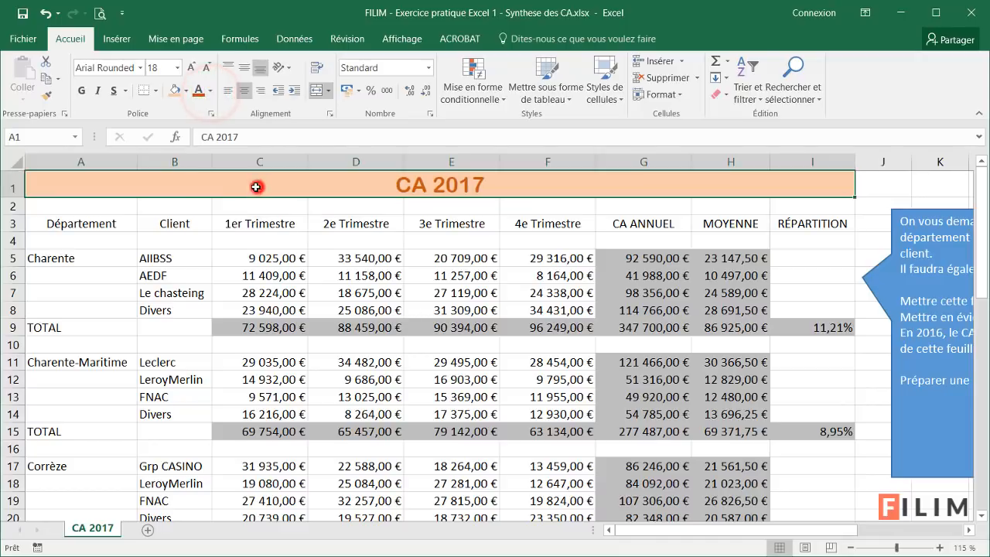
Step: Make the CA 2017 title bold without italics and enlarge its font by two size increments
left_click(97, 90)
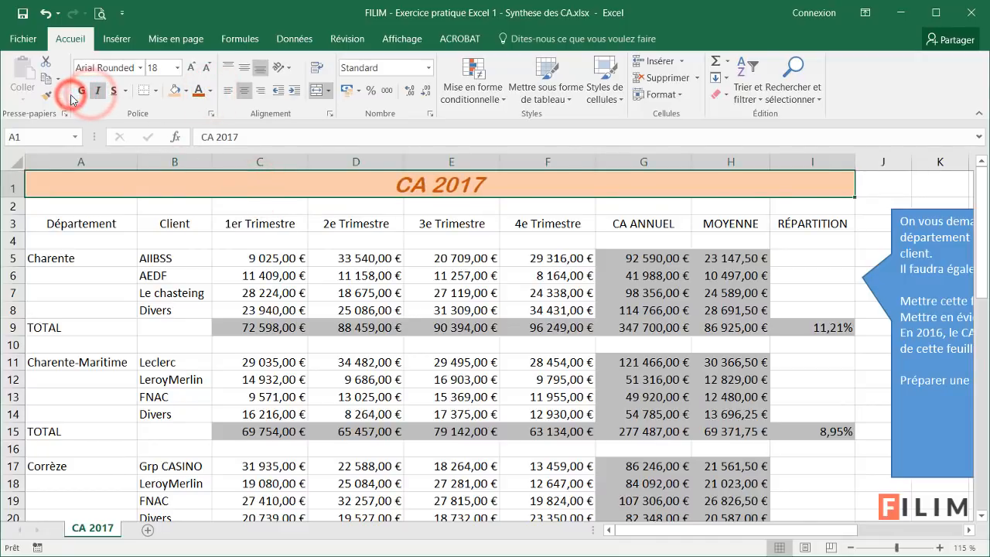
left_click(85, 95)
left_click(93, 96)
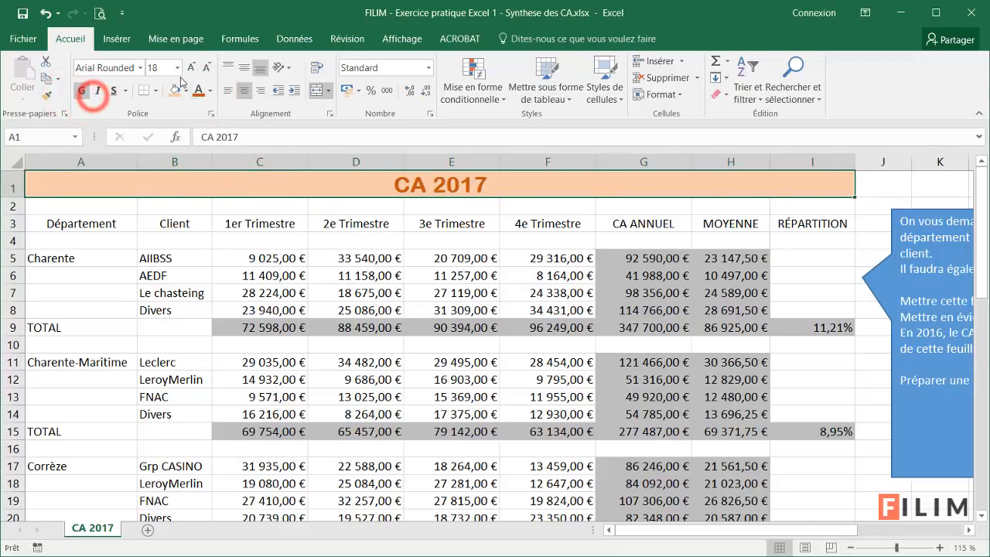
left_click(192, 67)
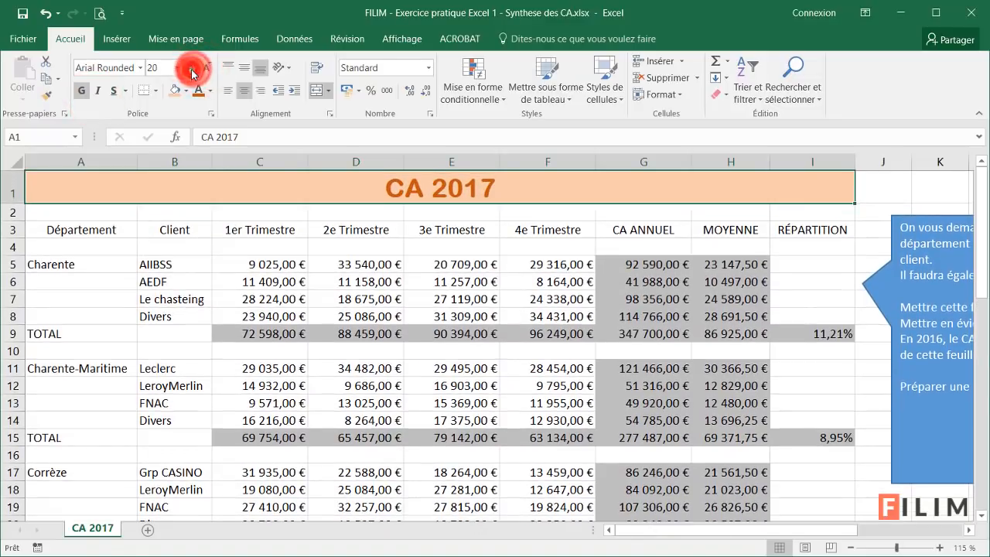
left_click(192, 68)
Step: Apply the title's light orange fill to the column headers in A3:I3
left_click_drag(100, 232, 789, 232)
left_click(174, 91)
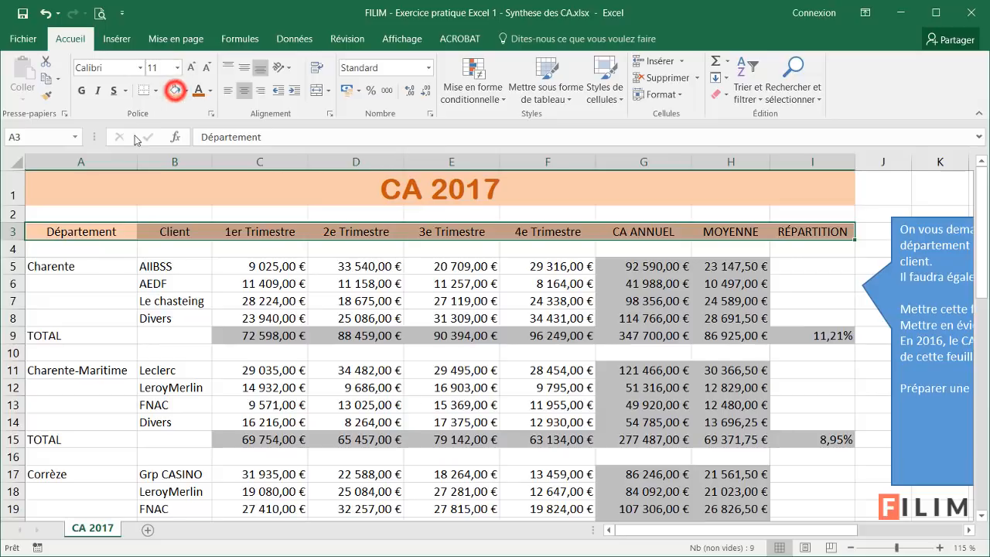
Step: Make the header row A3:I3 bold
left_click(81, 91)
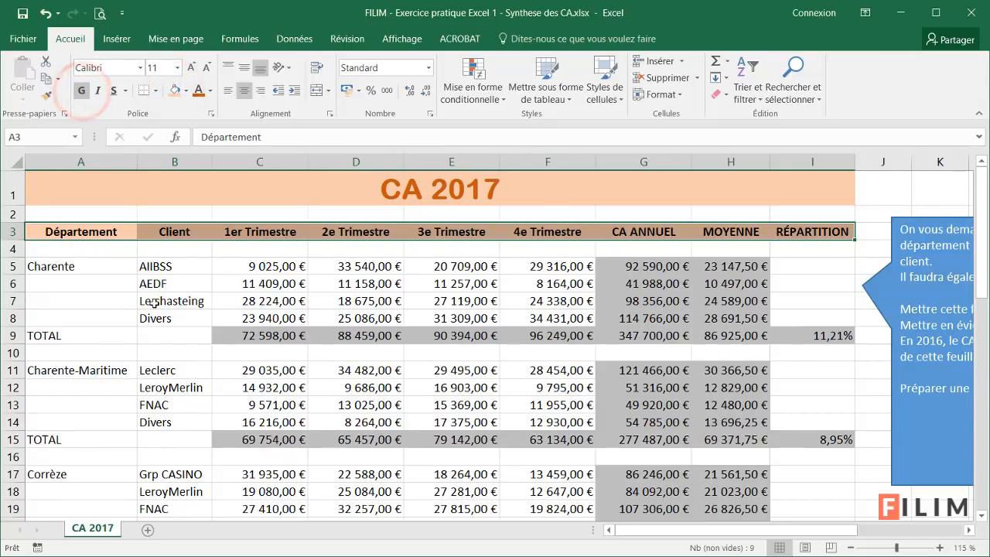
left_click(116, 267)
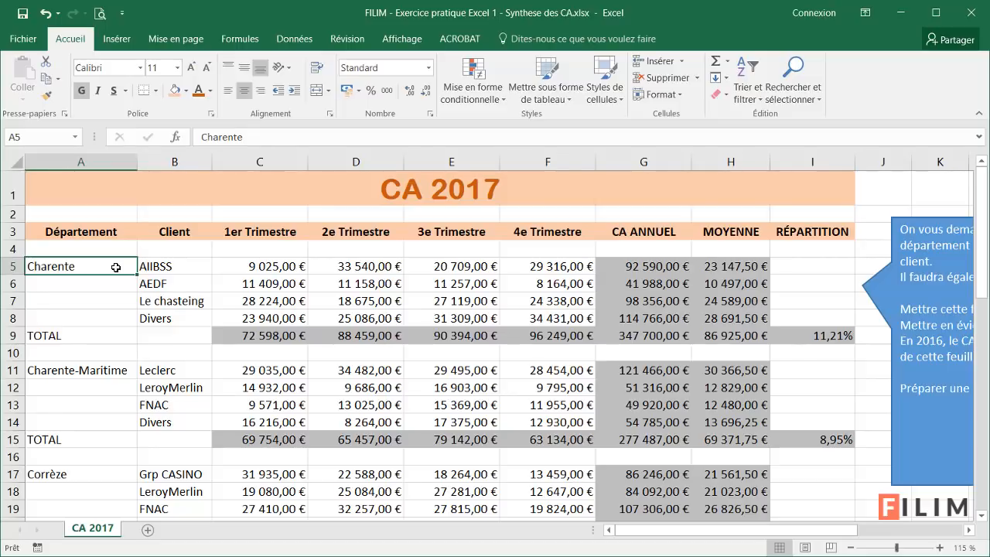
Step: Merge and centre cells A5:A8 for Charente, and align the text vertically in the middle
left_click_drag(116, 267, 106, 299)
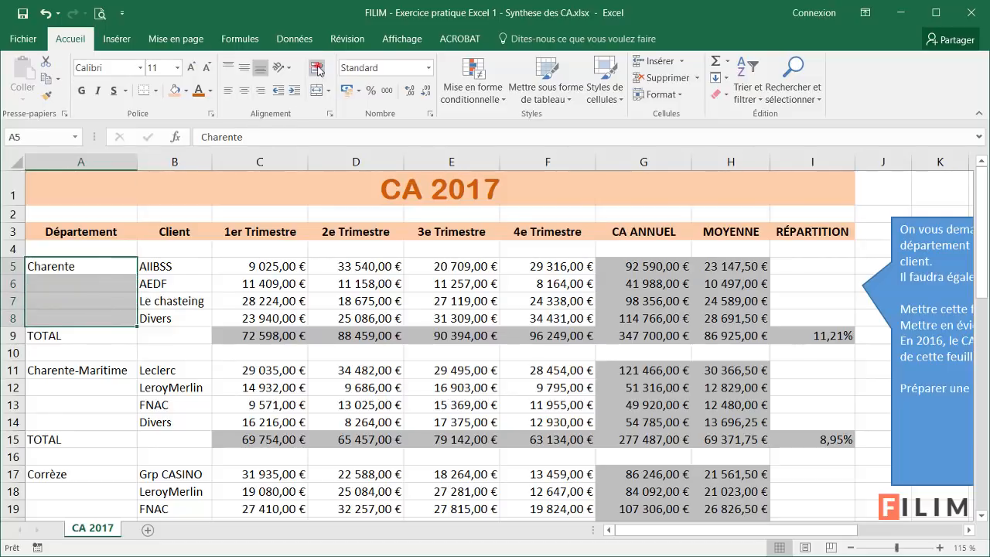
left_click(316, 90)
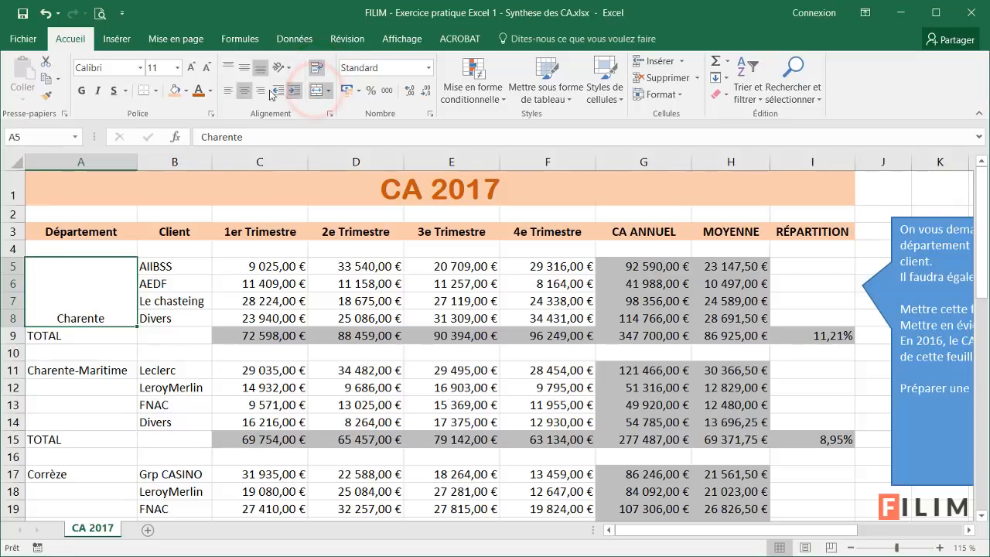
left_click(246, 70)
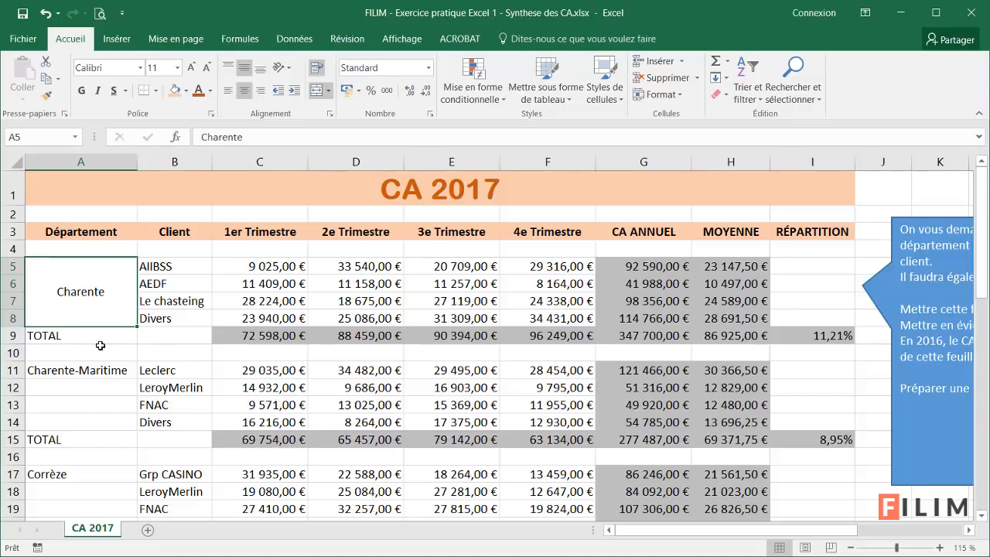
left_click(198, 303)
Step: Fill the merged Charente cell with the same light orange as the header row
left_click(106, 268)
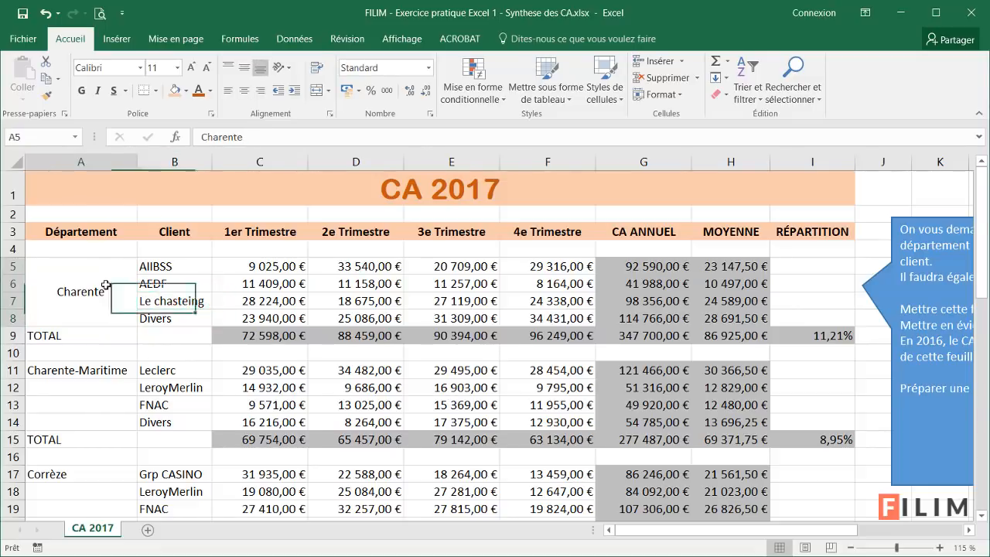
left_click(173, 89)
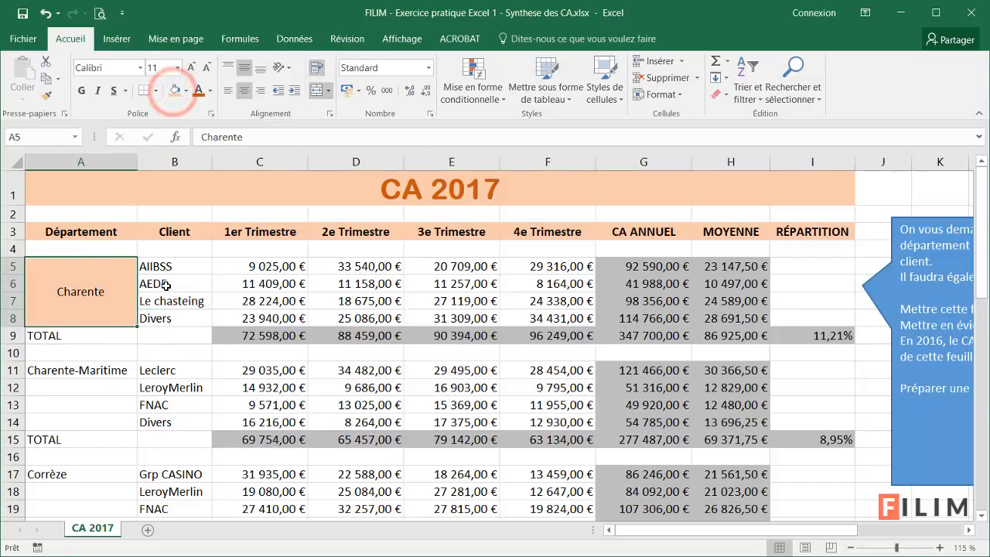
left_click(155, 284)
Step: Apply all borders to the Charente block A5:H9 and to its RÉPARTITION cell I9
left_click_drag(92, 267, 693, 332)
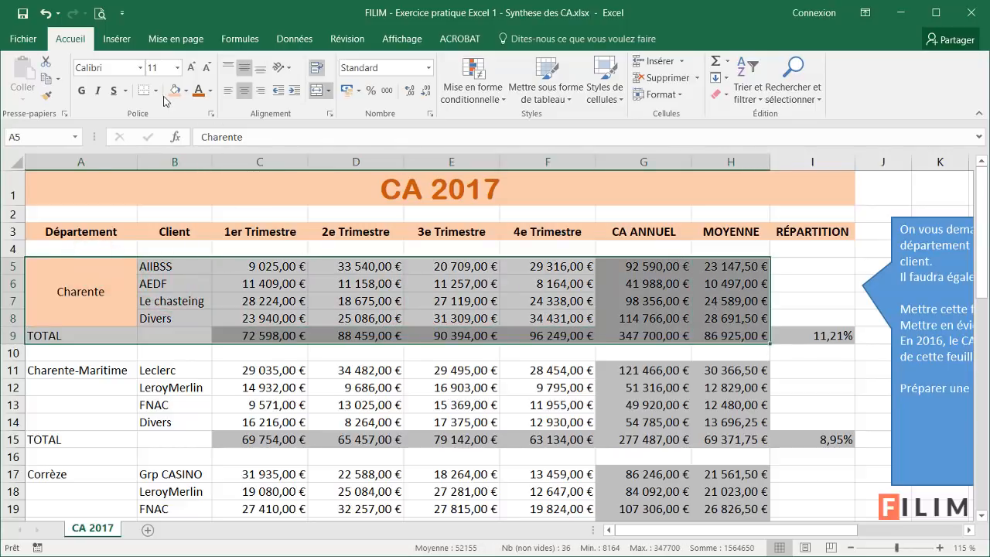
left_click(156, 90)
left_click(151, 223)
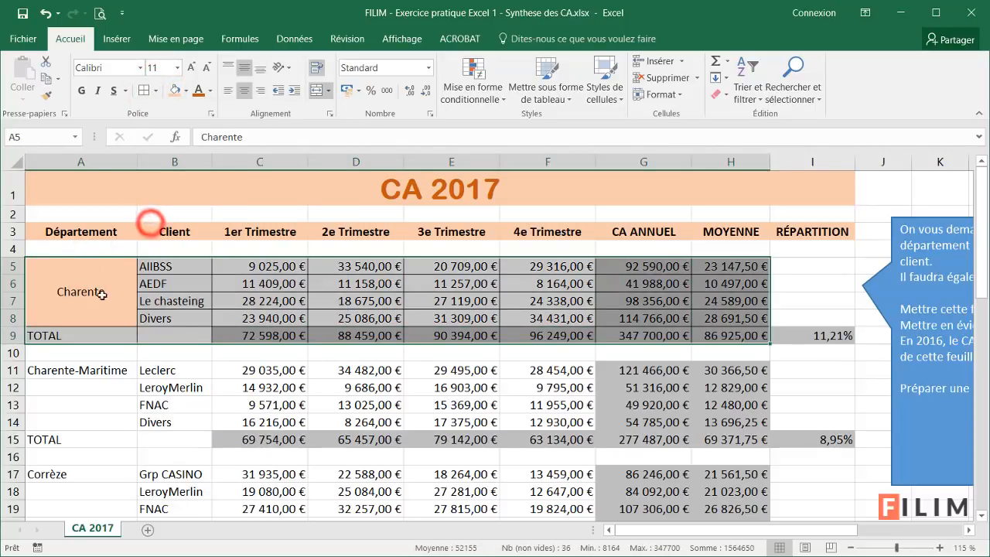
left_click(796, 335)
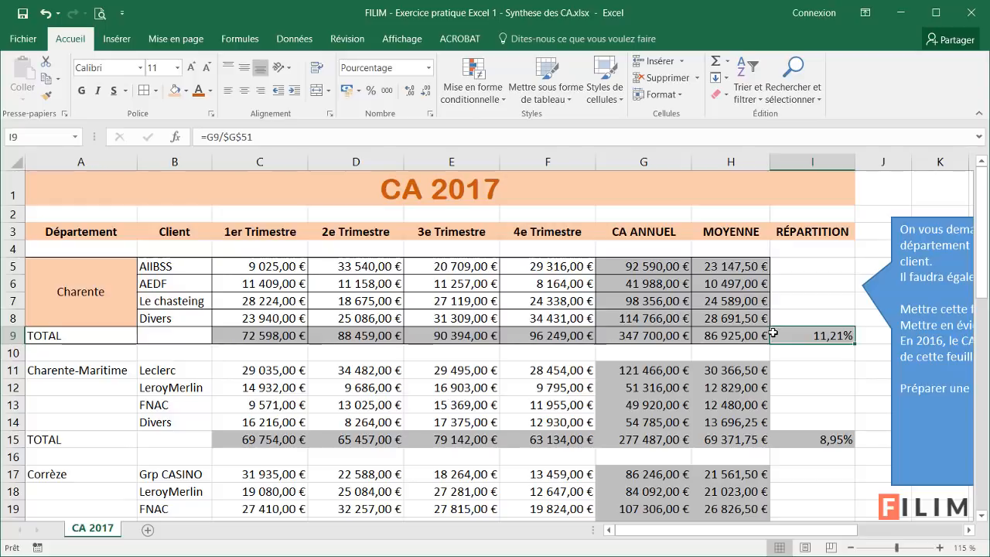
left_click(802, 315)
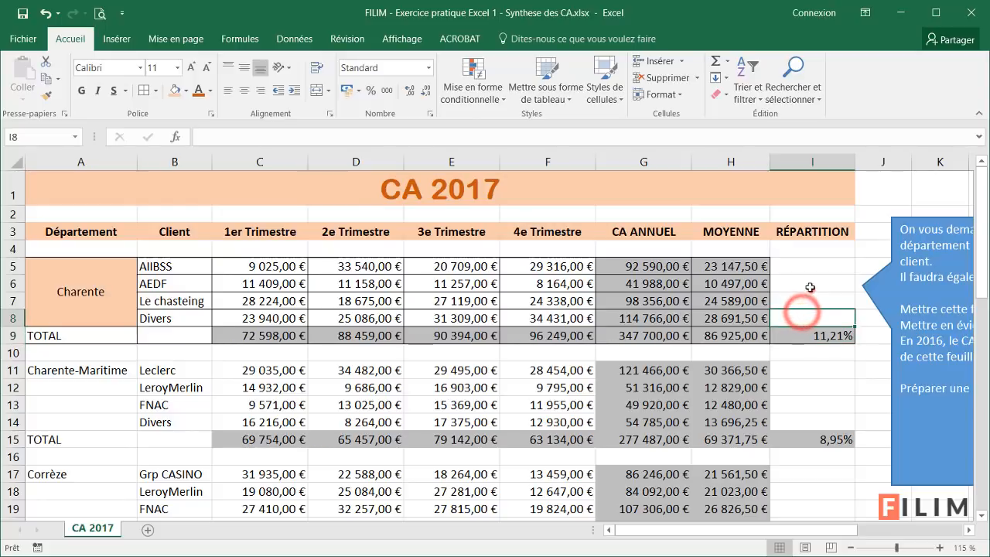
left_click(812, 288)
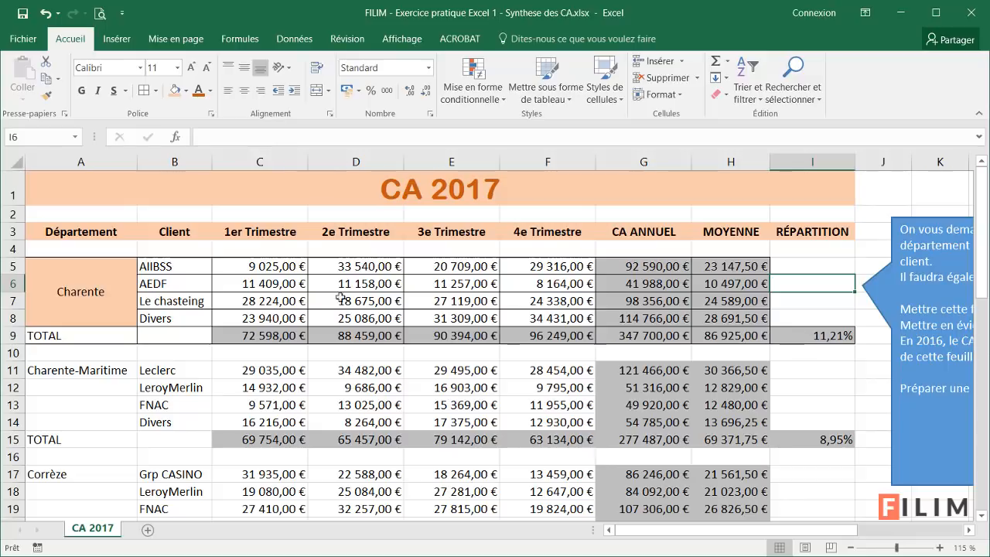
Step: Move the Charente TOTAL label from A9 to B9 and extend the merged Charente cell to cover A5:A9
left_click(64, 331)
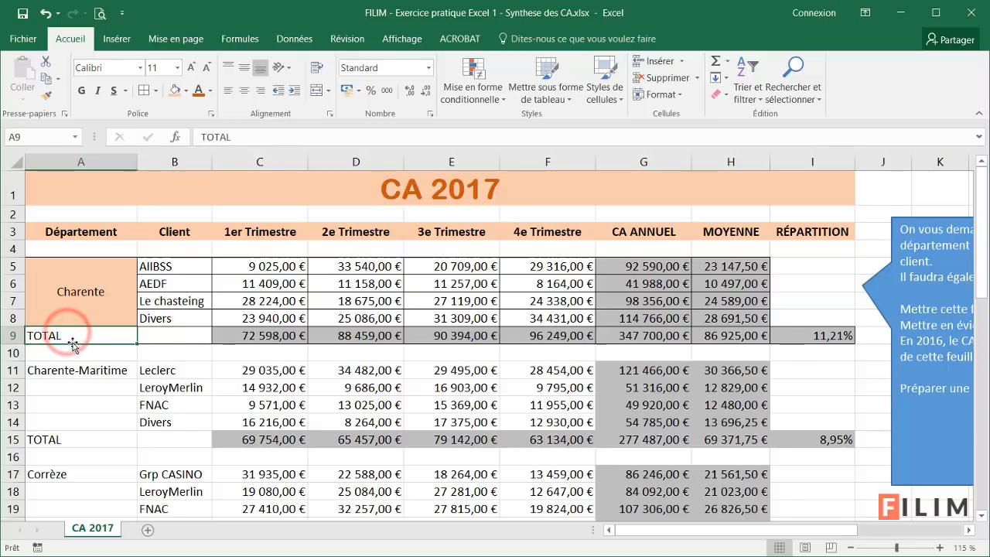
left_click_drag(70, 344, 164, 334)
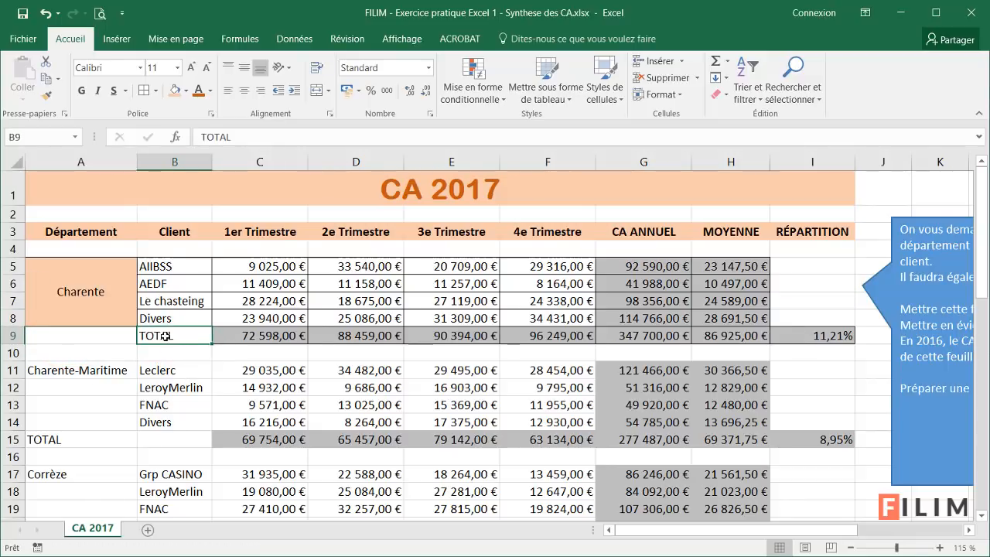
left_click_drag(125, 307, 116, 333)
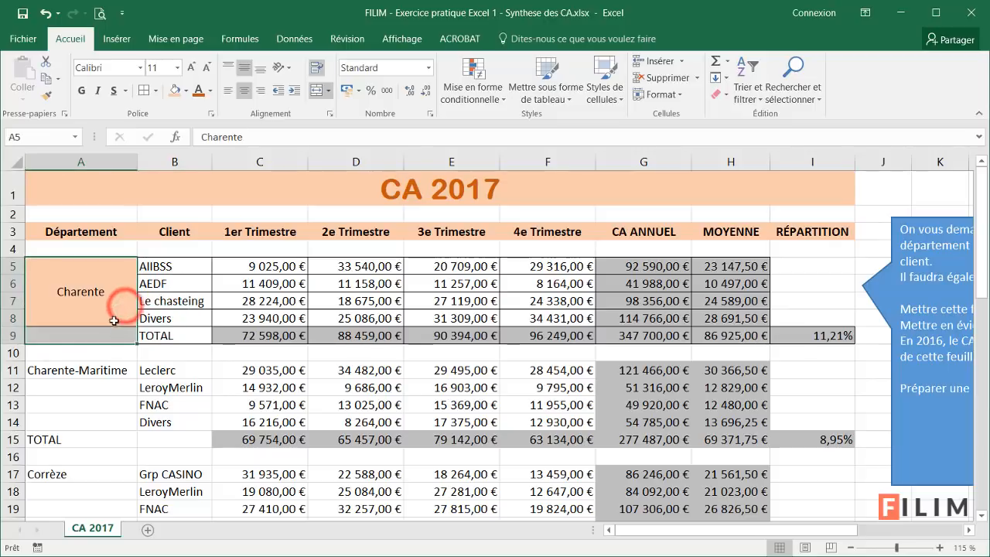
left_click(317, 92)
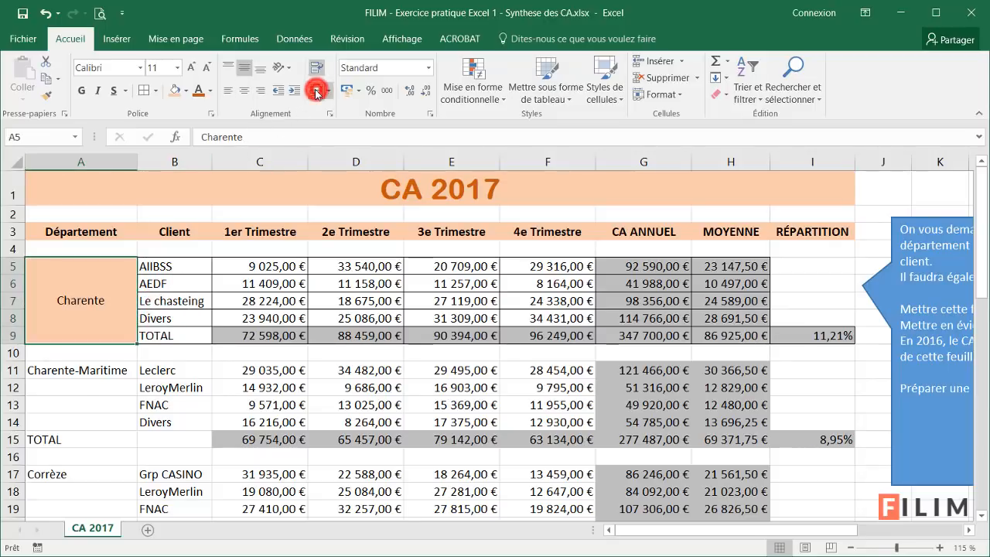
Step: Format the merged Charente cell as bold italic with font size 14
left_click(81, 92)
left_click(97, 90)
left_click(191, 67)
left_click(191, 67)
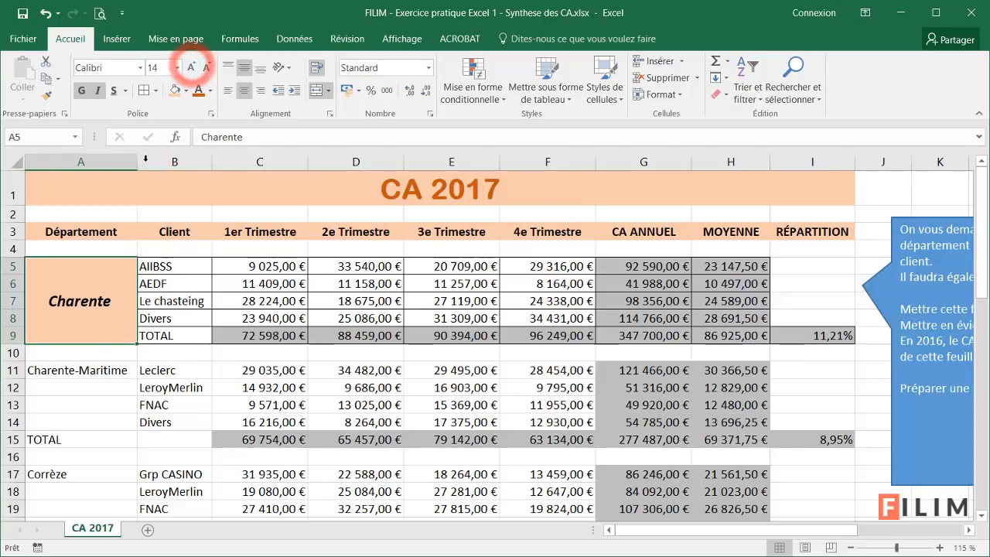
left_click(243, 282)
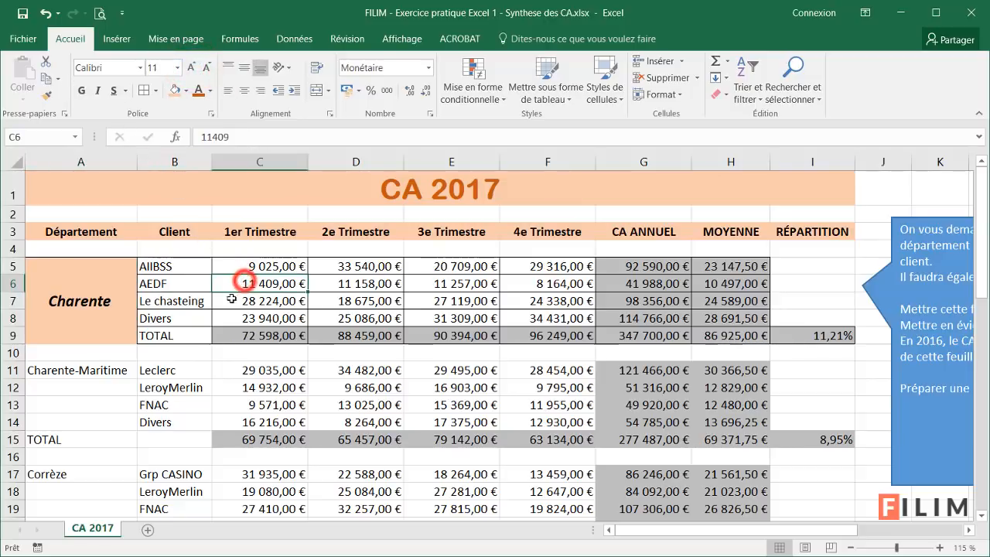
Step: Fill the TOTAL label cell B9 with the same grey as the rest of its row
left_click(193, 338)
left_click(187, 91)
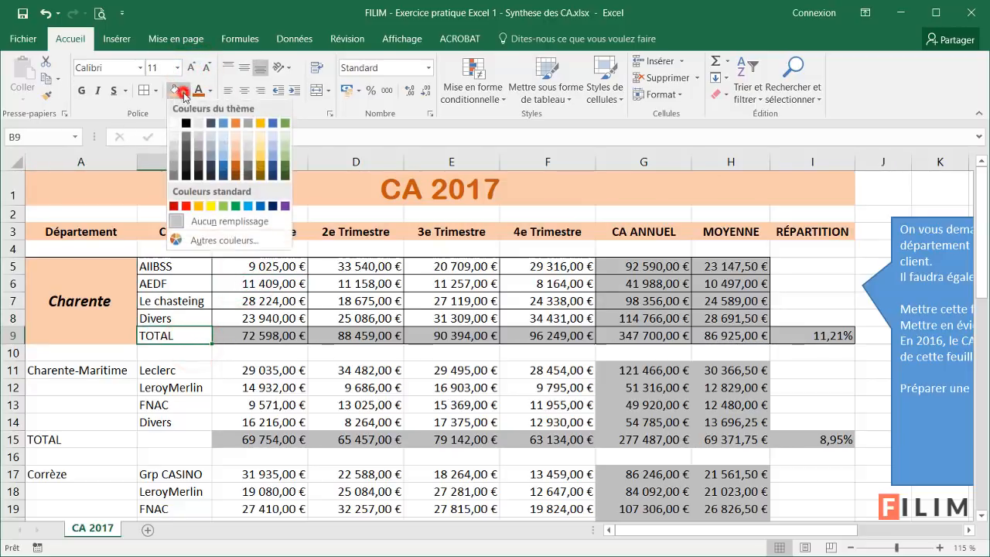
left_click(172, 161)
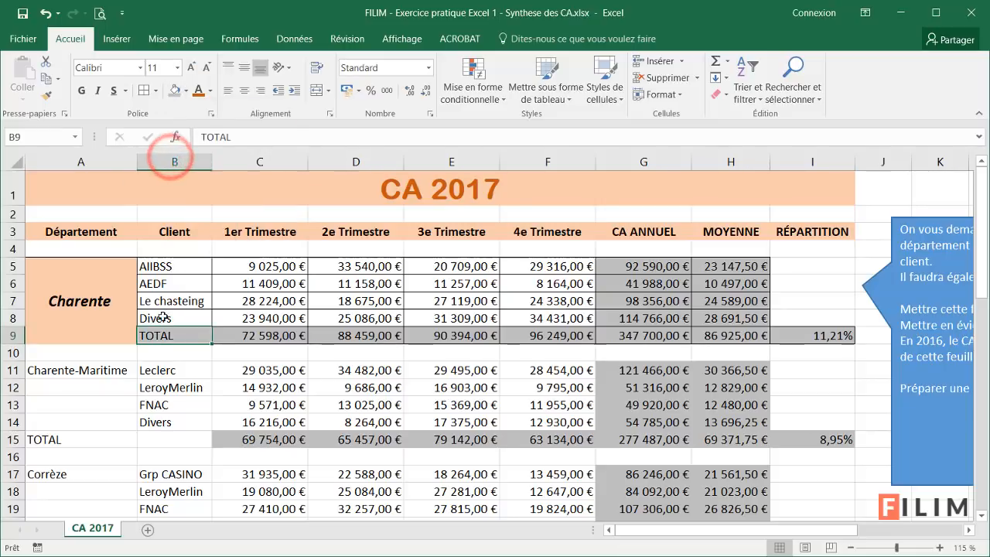
Step: Make the Charente total row B9:I9 bold
left_click_drag(321, 335, 812, 334)
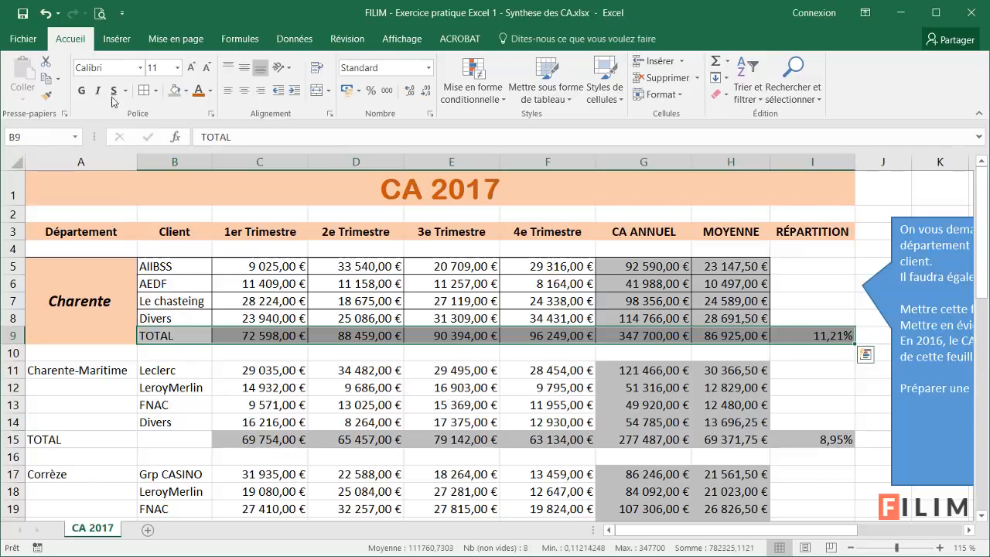
left_click(82, 90)
left_click(274, 314)
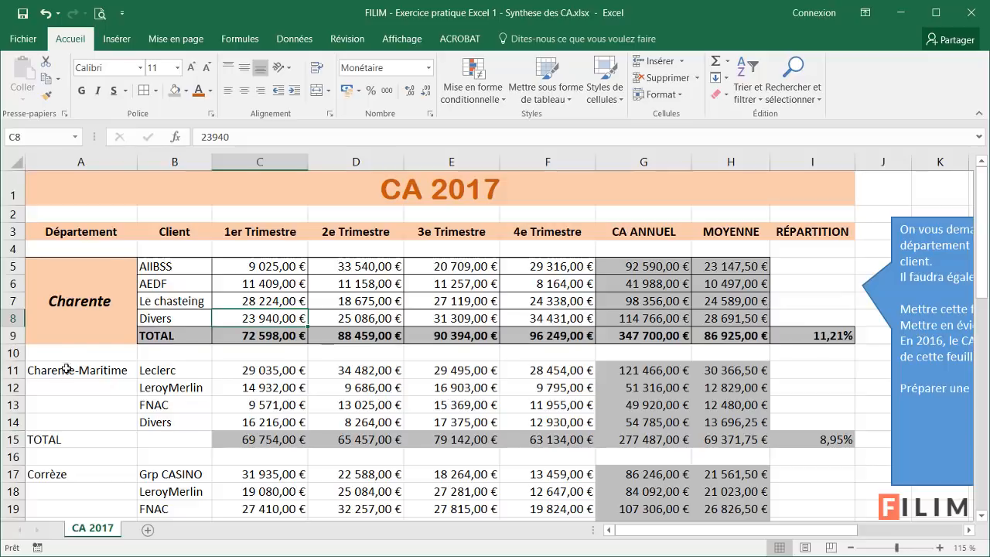
Step: Move the Charente-Maritime TOTAL label from A15 to B15, and merge and centre cells A11:A15
left_click_drag(80, 370, 148, 438)
left_click(71, 441)
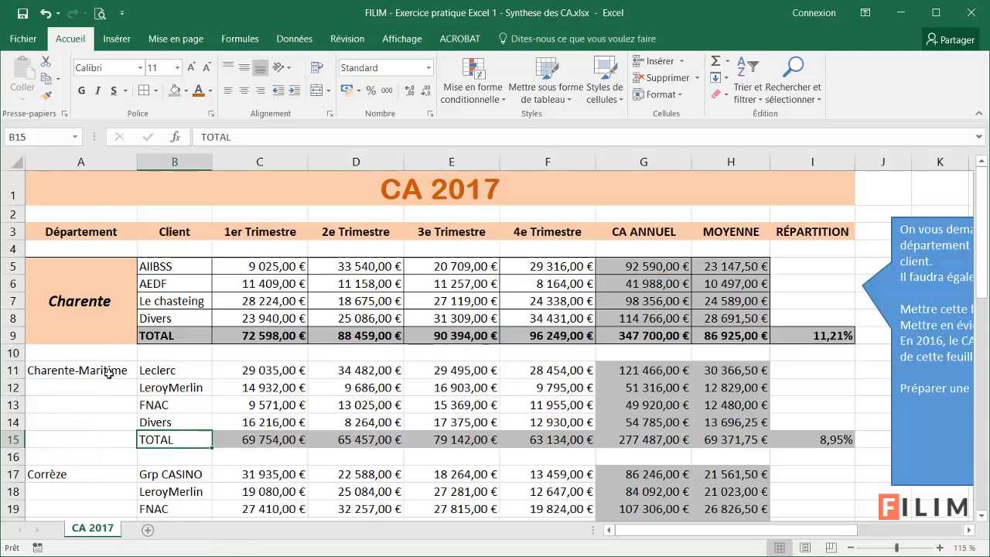
left_click_drag(110, 373, 101, 439)
left_click(316, 91)
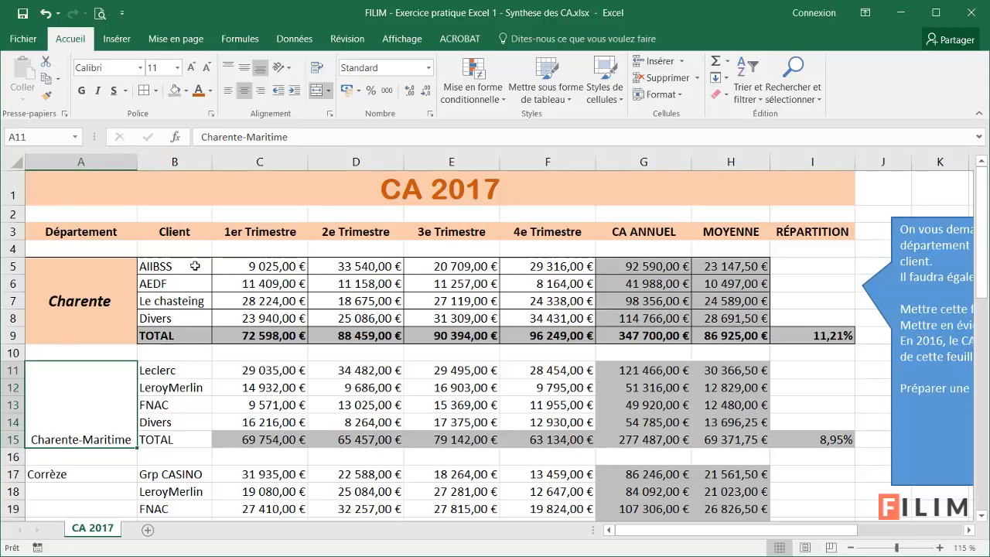
Step: Apply all borders to the merged Charente cell
left_click_drag(194, 266, 177, 434)
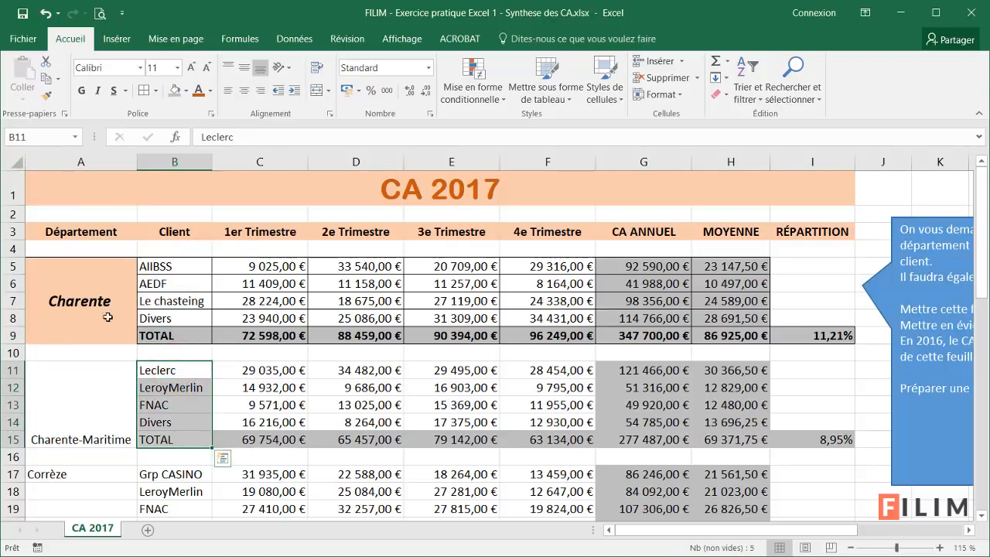
left_click(107, 305)
left_click(144, 90)
left_click(183, 285)
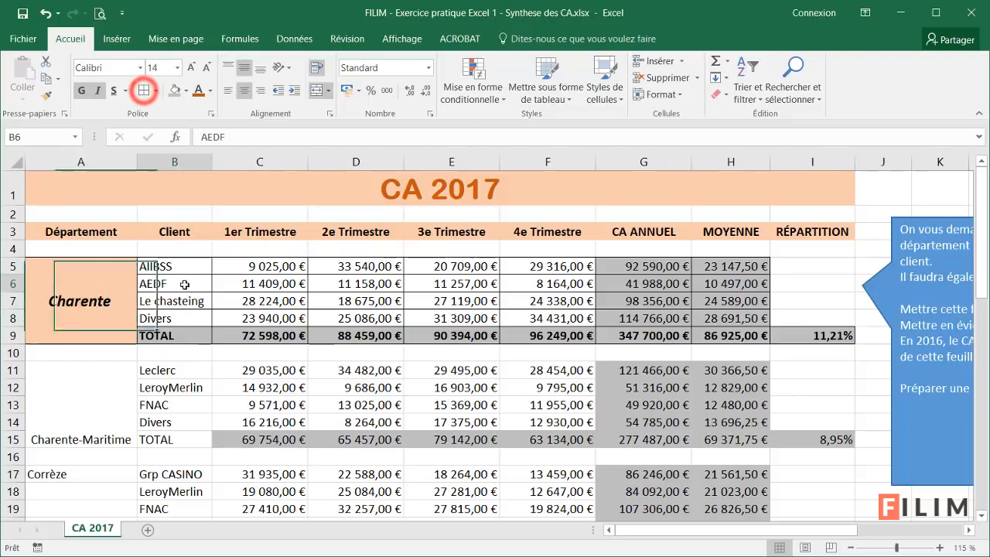
Step: Copy the formatting of the merged Charente cell onto the merged Charente-Maritime cell
left_click(108, 288)
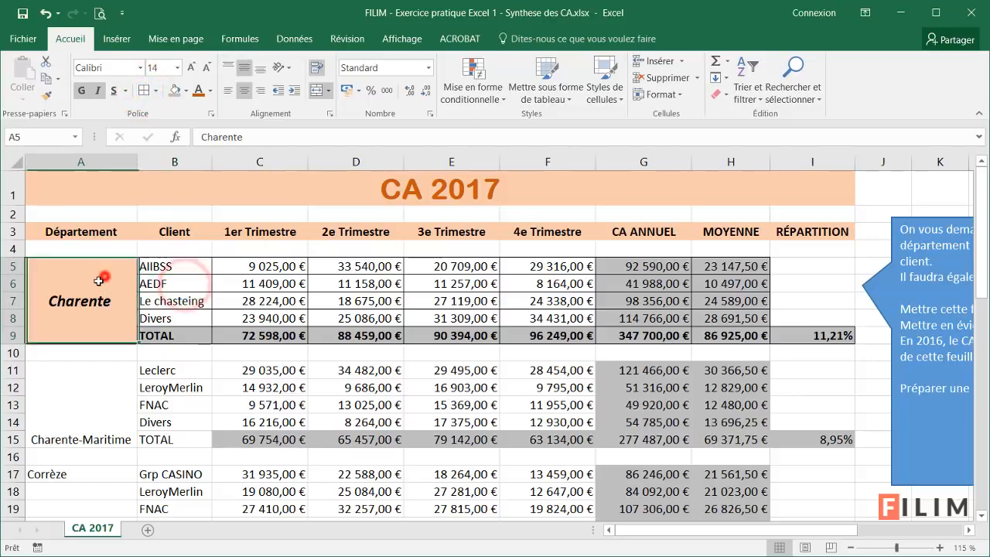
left_click(50, 97)
left_click(89, 379)
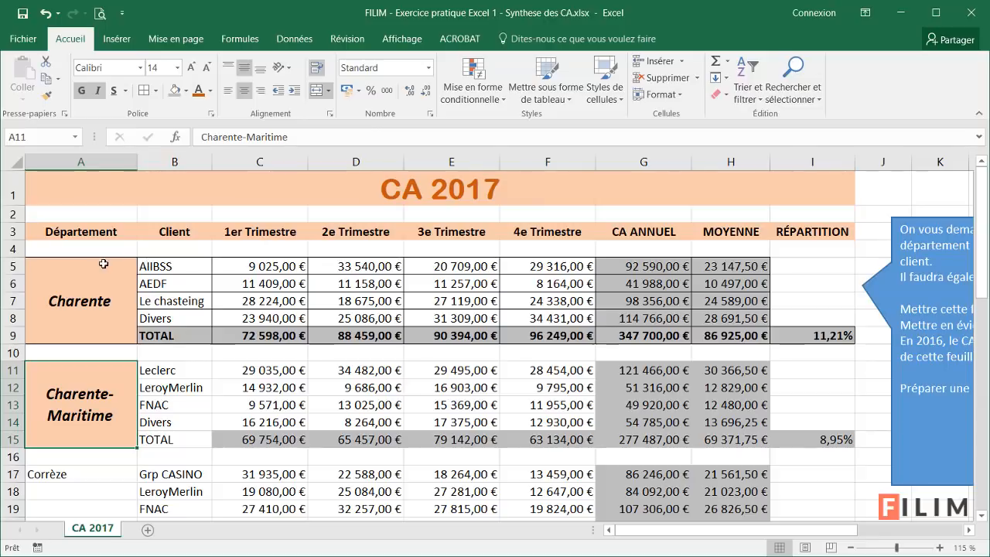
Step: Try to copy the formatting of the whole Charente block A5:I9 by applying it only to the Charente-Maritime cell A11
left_click_drag(103, 264, 797, 311)
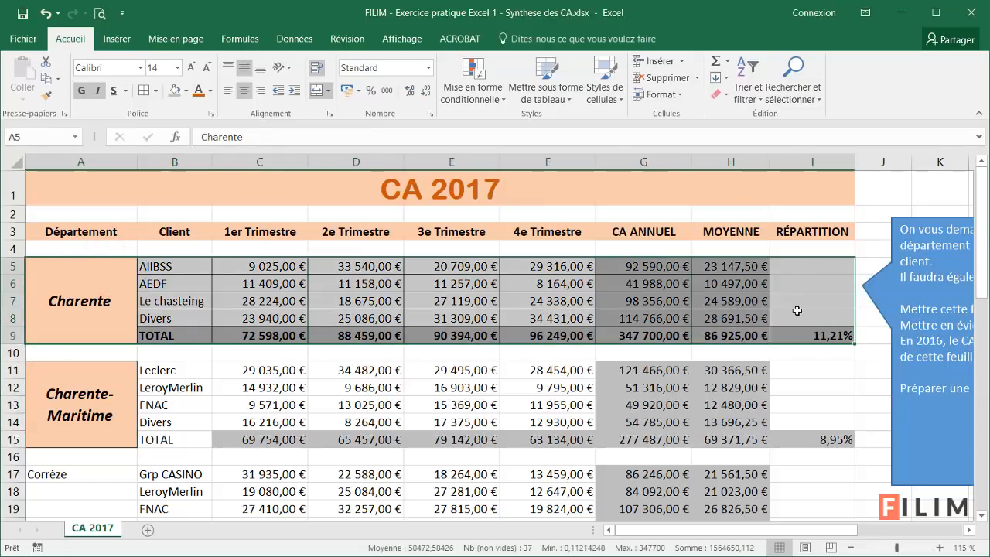
left_click(47, 94)
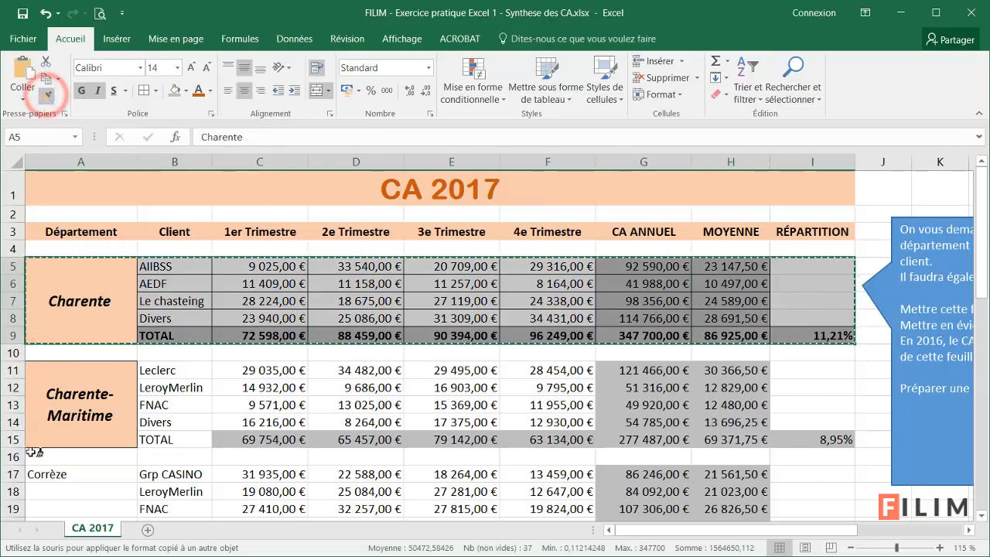
left_click(62, 370)
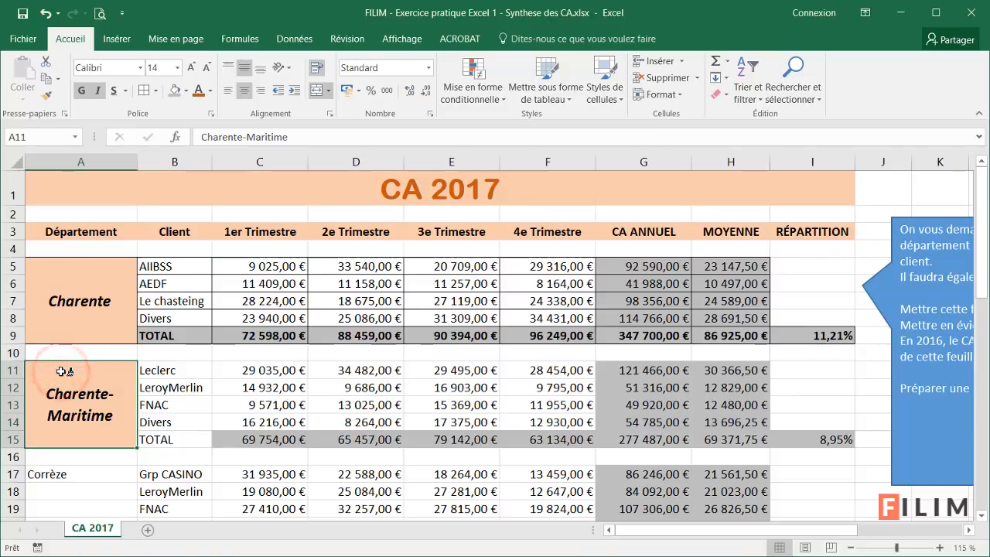
Step: Copy the formatting of the Charente block A5:I9 onto the full Charente-Maritime block A11:I15
left_click_drag(107, 272, 796, 312)
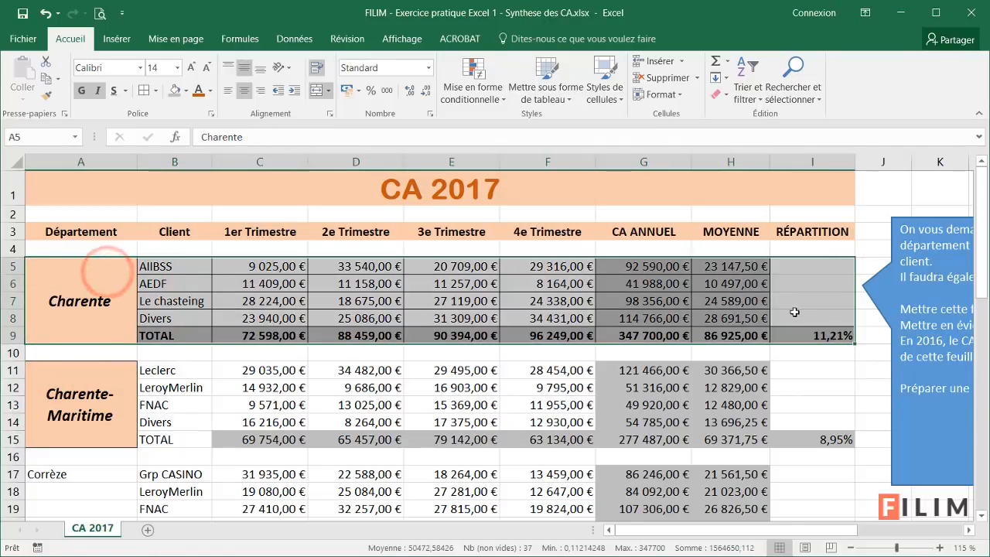
left_click(46, 94)
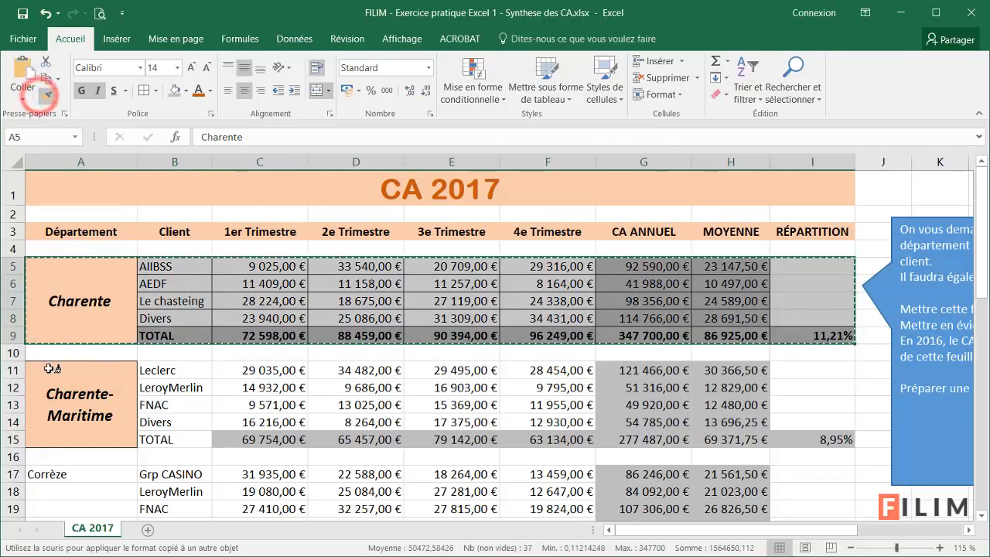
mouse_move(49, 371)
left_mouse_down()
mouse_move(360, 389)
mouse_move(802, 385)
left_mouse_up()
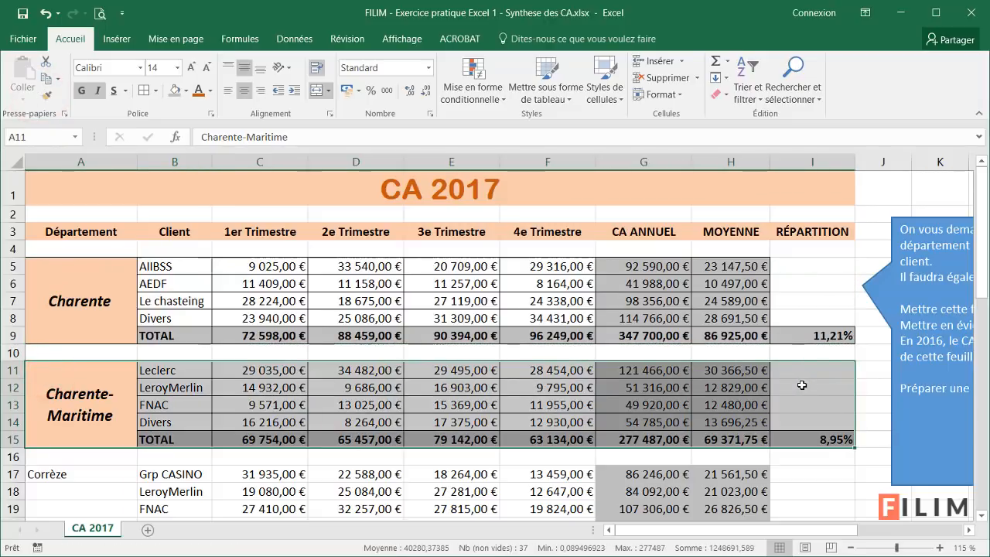
left_click(492, 400)
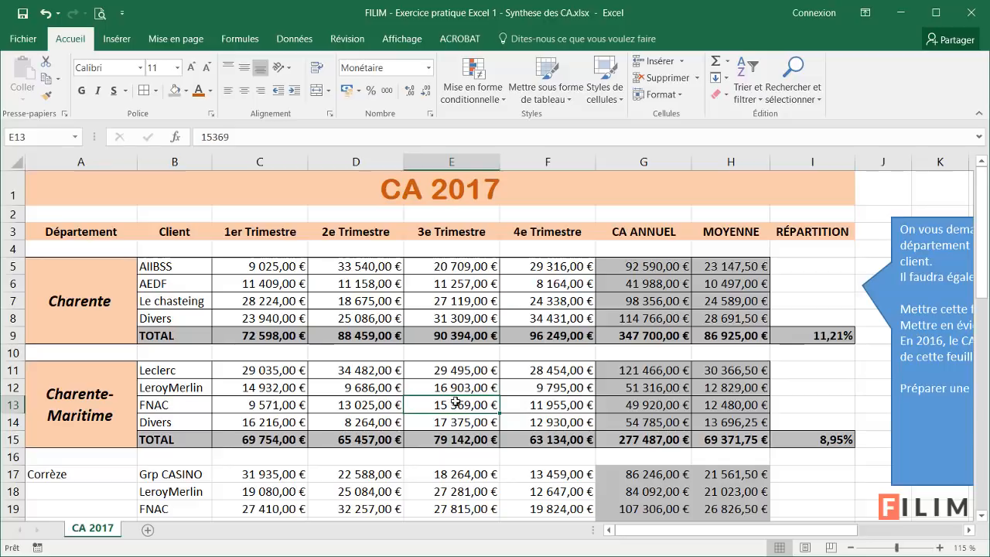
Step: Move the Corrèze block's TOTAL label from cell A21 to cell B21
scroll(424, 393, "down", 2)
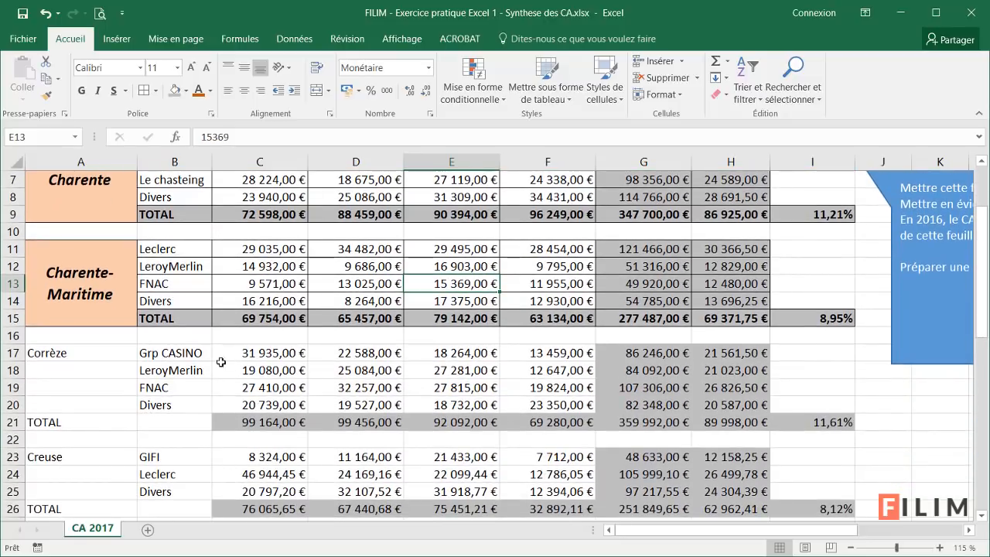
left_click_drag(186, 352, 173, 409)
left_click(177, 388)
left_click(82, 420)
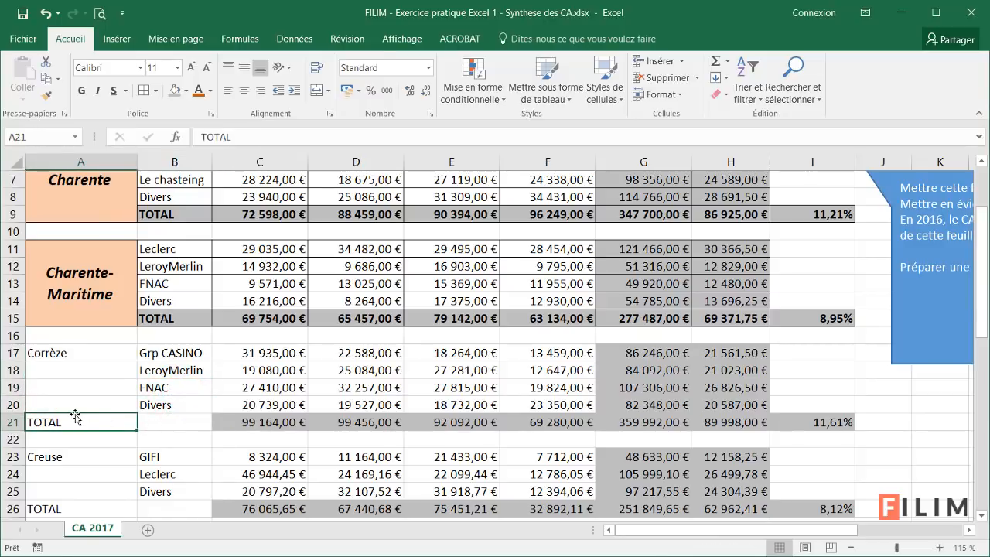
left_click_drag(74, 418, 168, 424)
Step: Copy the formatting of the Charente-Maritime block A11:I15 onto the Corrèze block A17:I21
left_click_drag(90, 282, 808, 278)
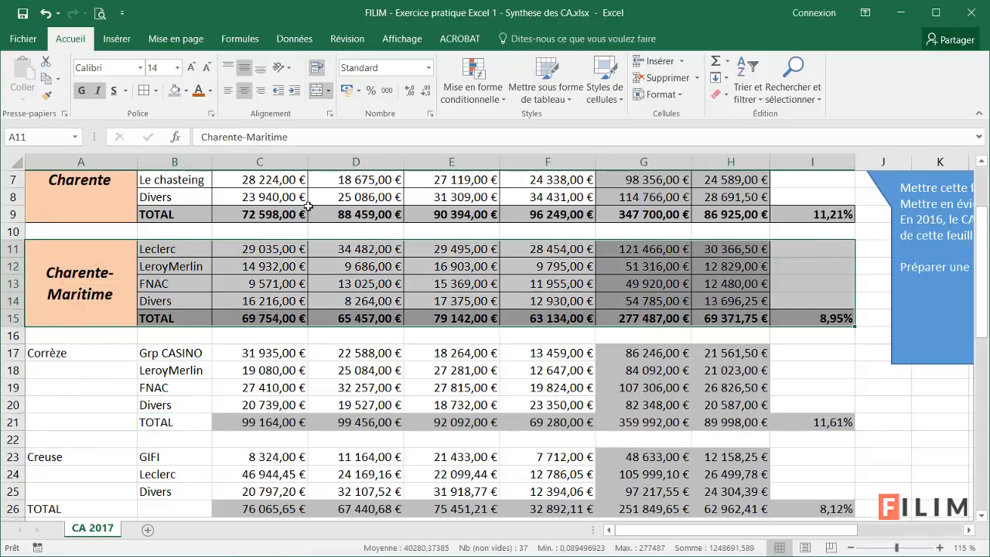
left_click(47, 96)
mouse_move(51, 353)
left_mouse_down()
mouse_move(78, 422)
mouse_move(649, 424)
mouse_move(735, 405)
mouse_move(762, 423)
mouse_move(797, 426)
left_mouse_up()
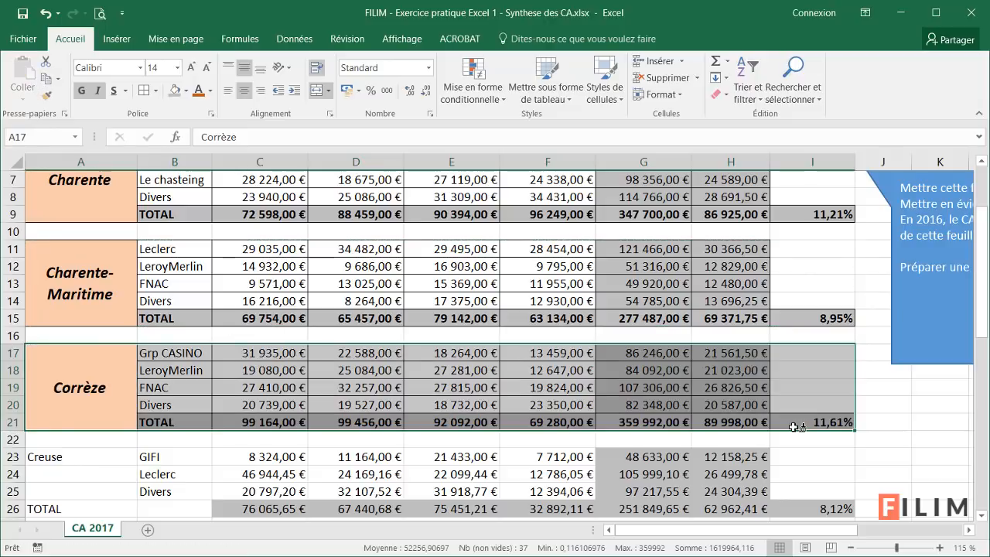
left_click(183, 374)
Step: Compare the client rows of the Creuse, Dordogne, Landes, Haute-Vienne and Deux-sèvres blocks with the already formatted blocks
scroll(185, 375, "down", 5)
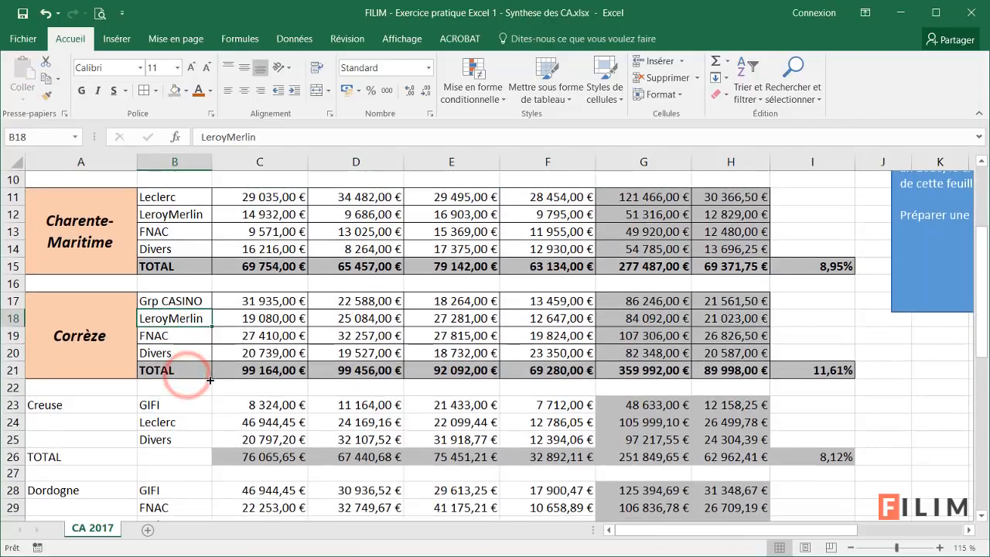
scroll(223, 382, "up", 3)
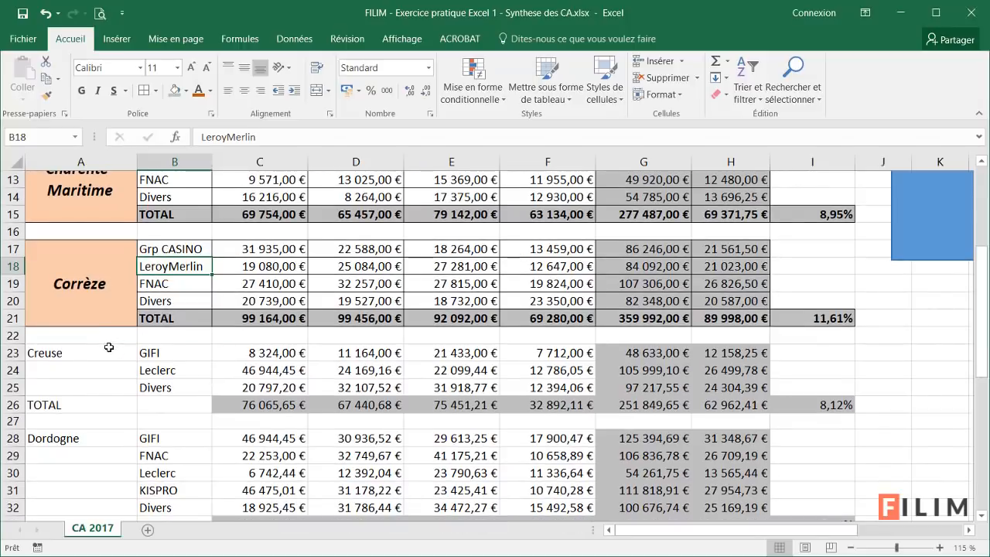
left_click_drag(109, 347, 332, 404)
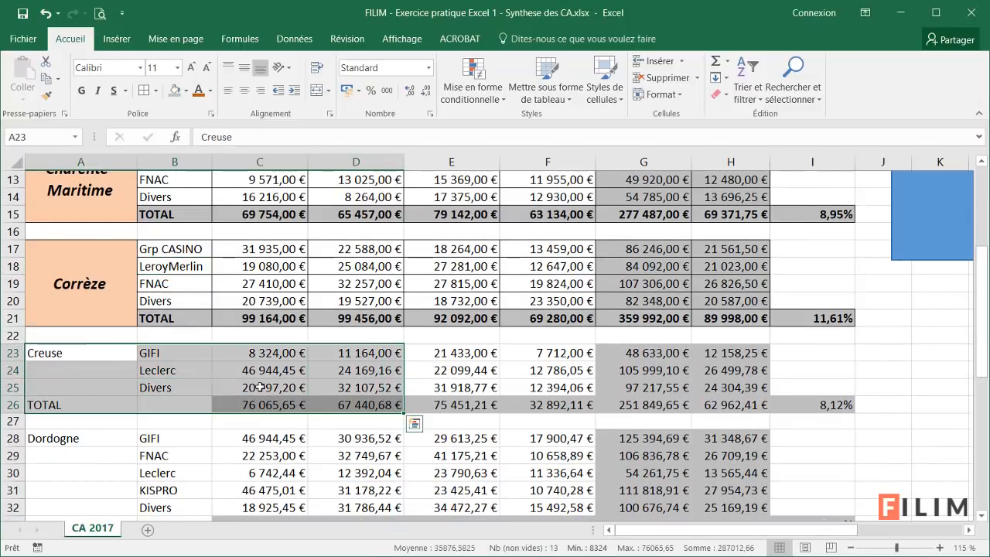
left_click(180, 358)
left_click_drag(116, 352, 220, 400)
scroll(220, 399, "down", 3)
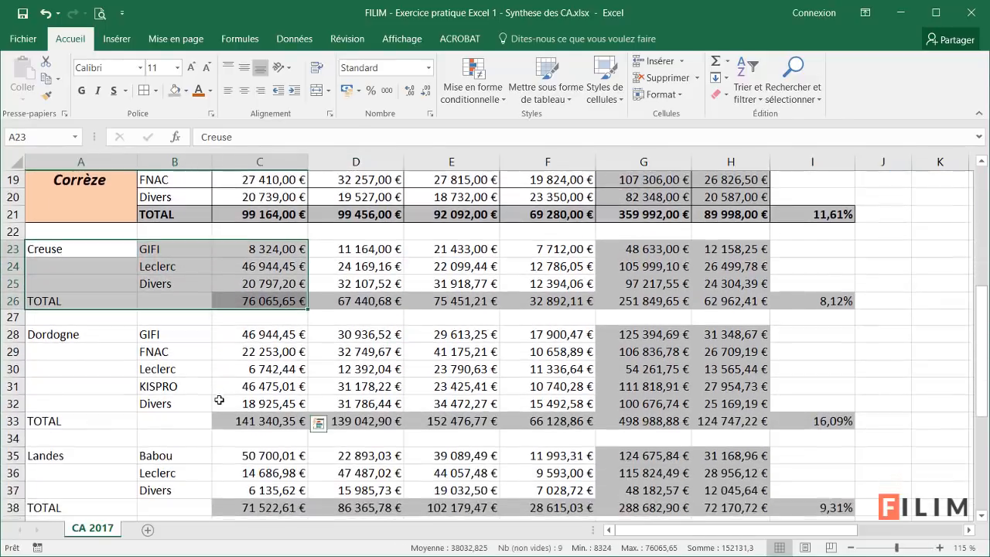
scroll(219, 399, "up", 1)
left_click(158, 266)
left_click(161, 284)
scroll(140, 283, "down", 3)
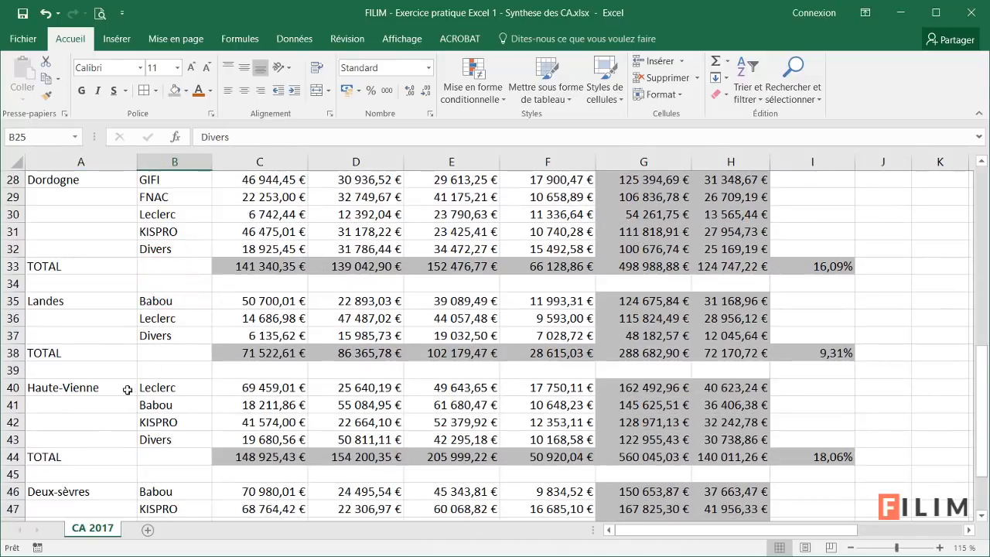
left_click(107, 301)
left_click(172, 304)
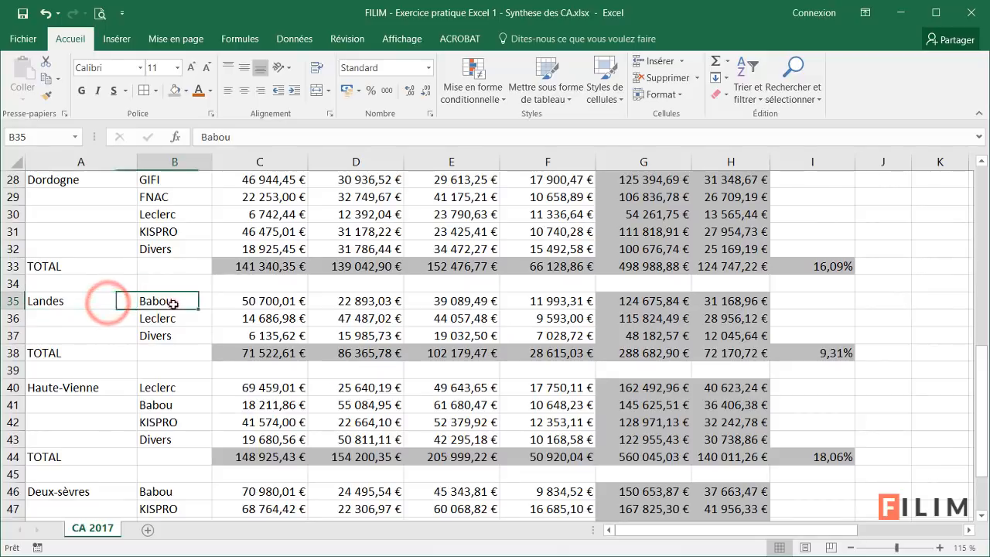
left_click(159, 318)
left_click(167, 336)
scroll(172, 333, "down", 2)
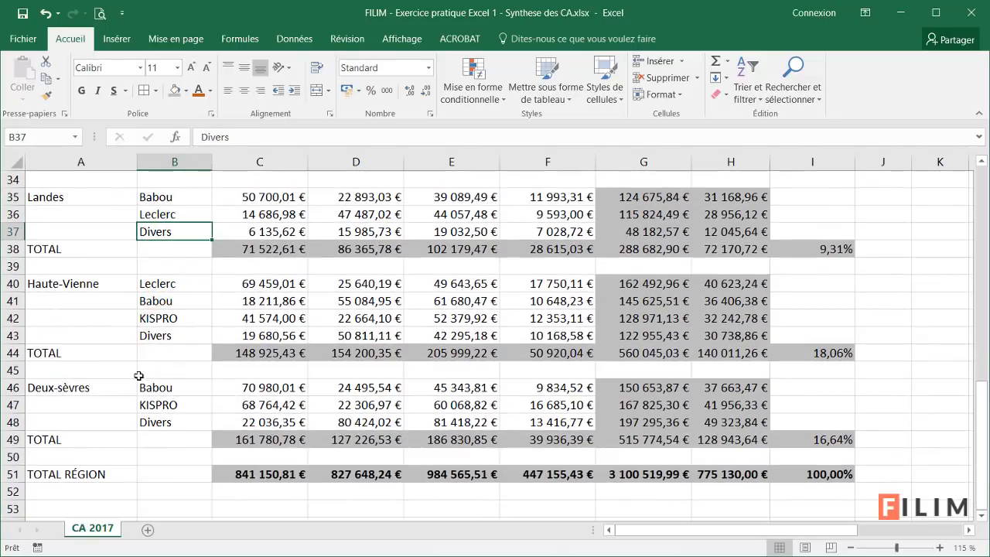
left_click(120, 385)
left_click(159, 389)
left_click(158, 406)
left_click(154, 422)
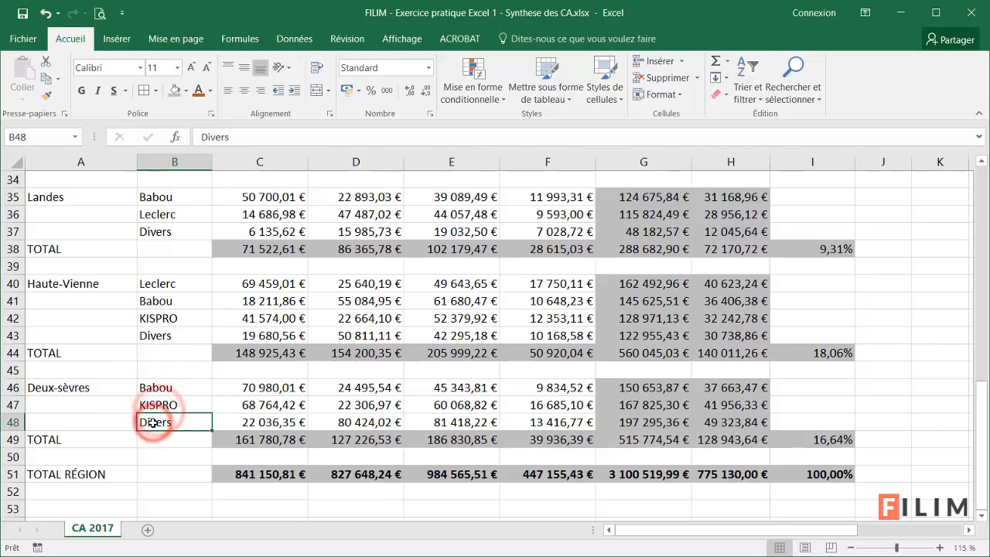
scroll(158, 424, "up", 7)
scroll(158, 425, "up", 4)
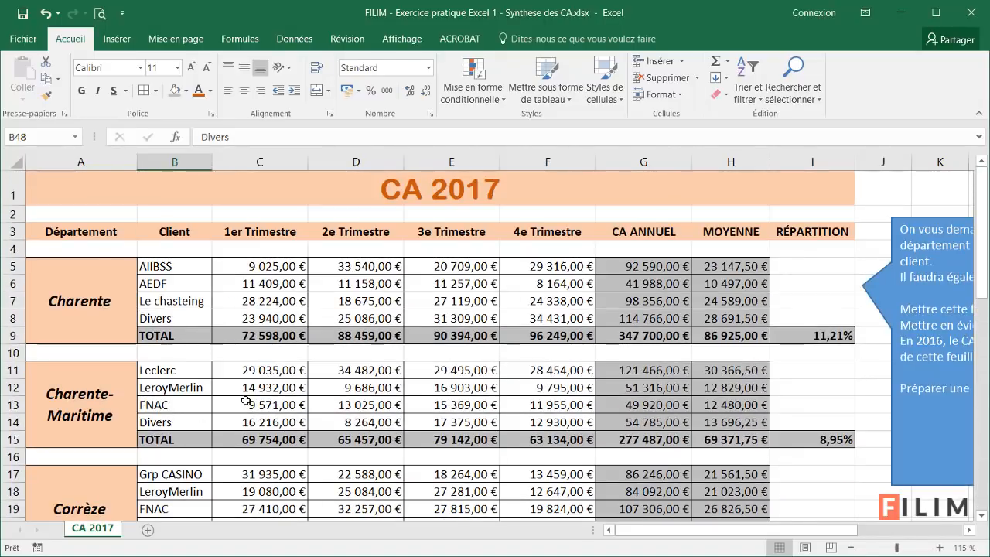
scroll(246, 400, "down", 4)
scroll(247, 405, "up", 4)
scroll(249, 409, "down", 3)
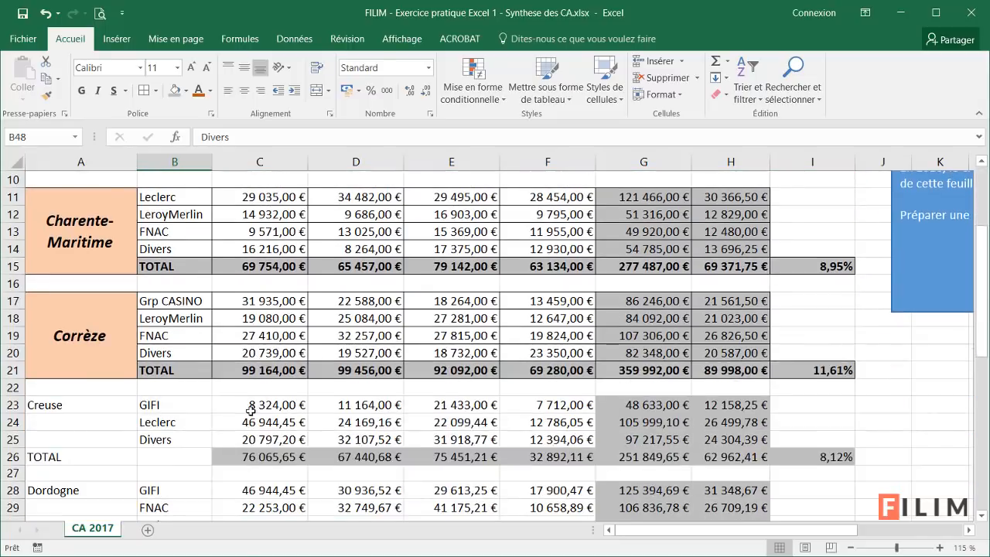
scroll(250, 410, "down", 8)
scroll(250, 412, "up", 7)
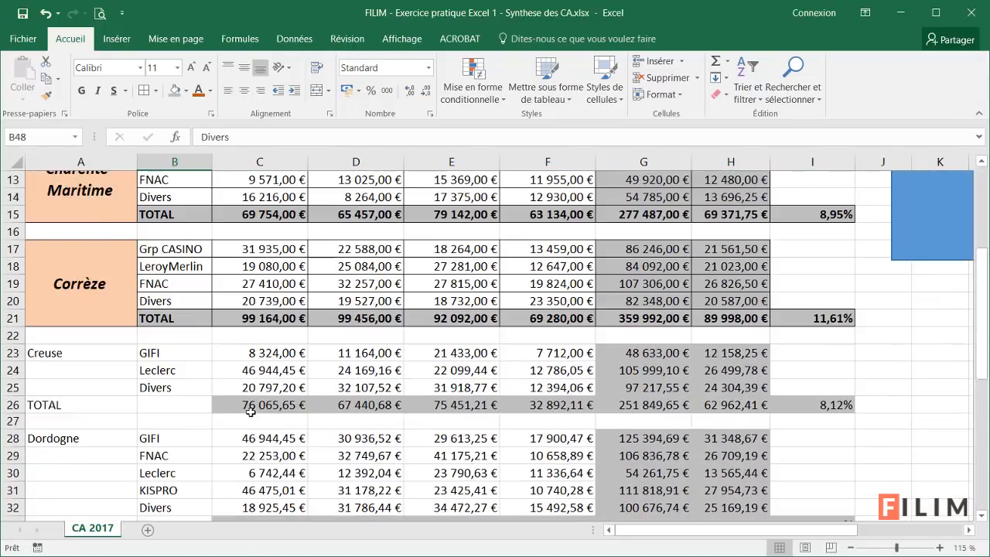
scroll(251, 411, "up", 4)
Step: Apply all borders to the column headings in A3:I3
left_click_drag(86, 229, 781, 241)
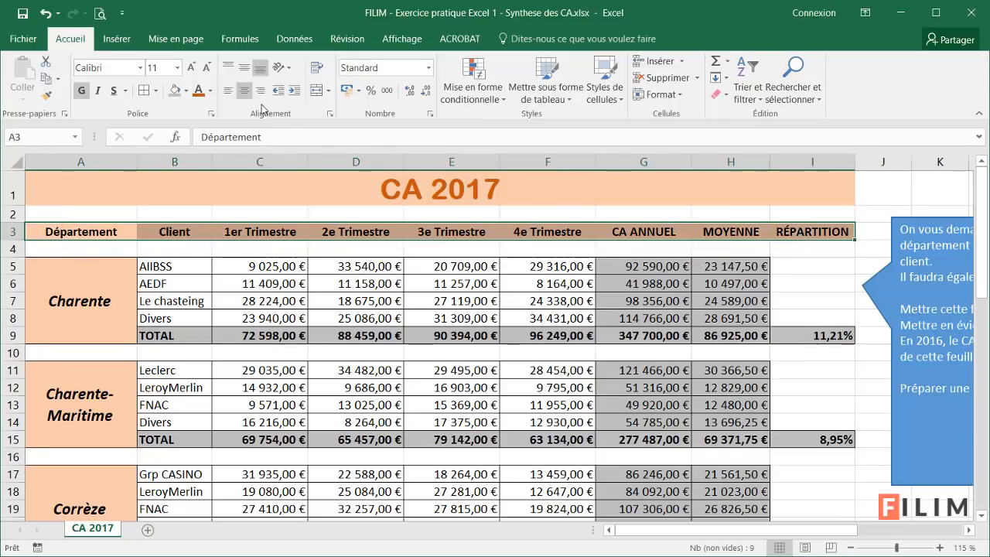
left_click(144, 91)
left_click(229, 301)
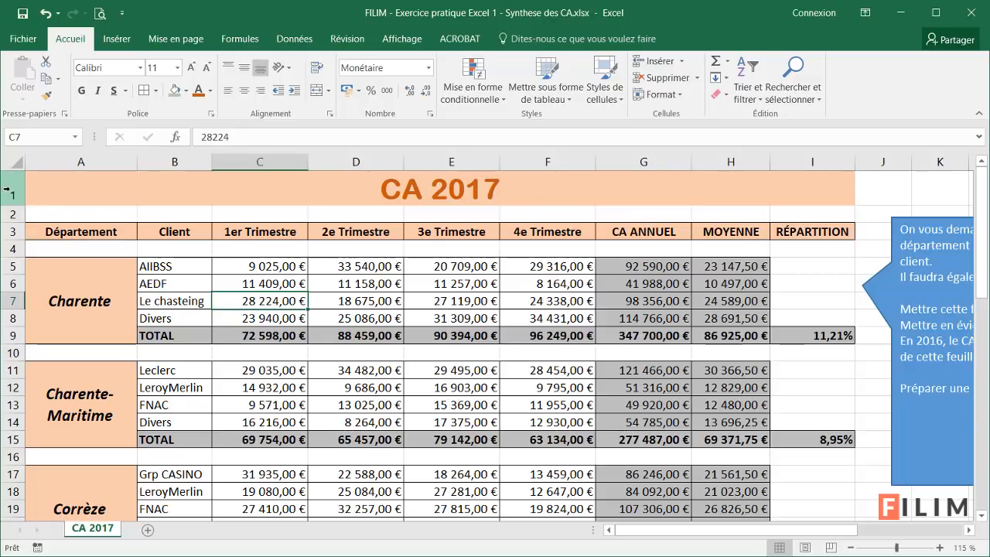
Step: Examine the title and heading rows, and how the Dordogne figures in row 31 read further down the sheet
left_click_drag(85, 192, 648, 227)
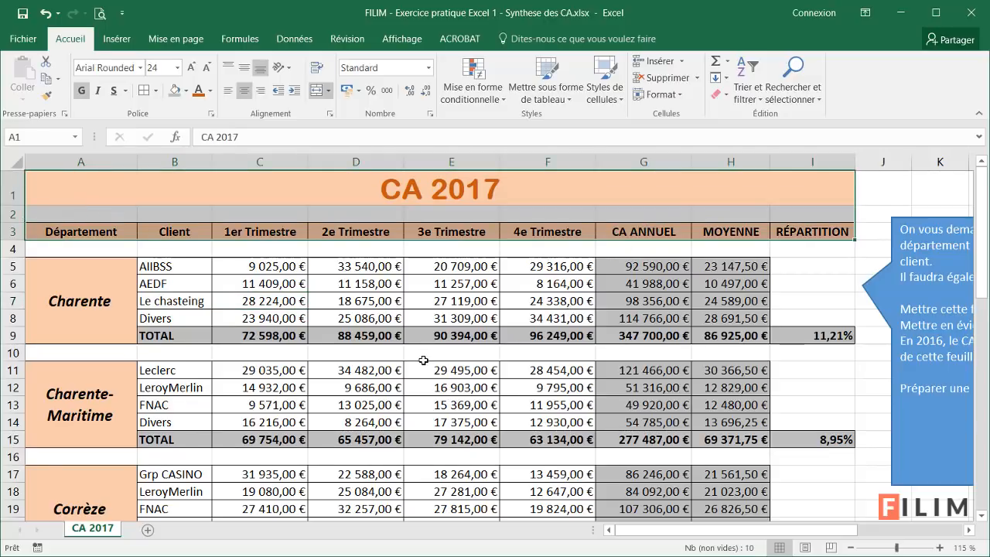
scroll(423, 360, "down", 7)
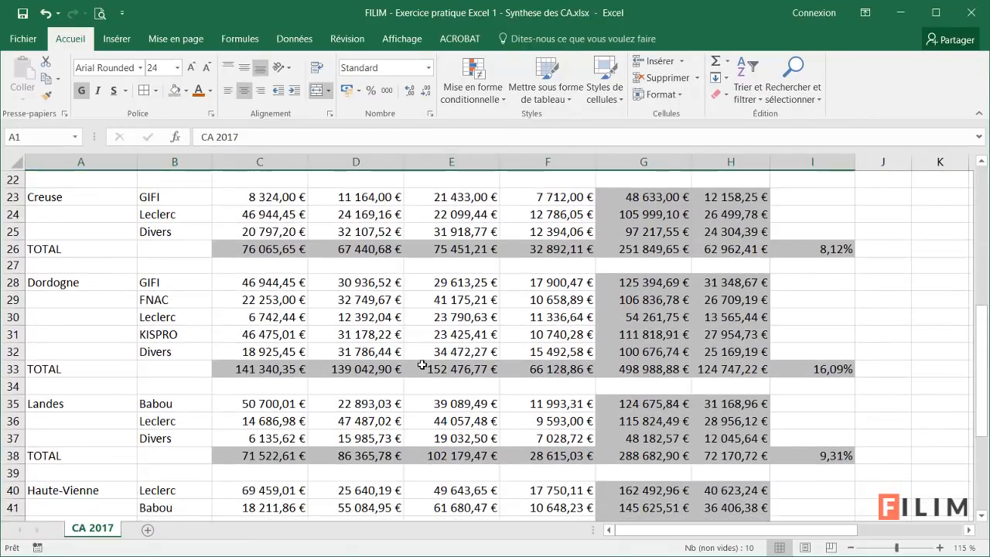
scroll(422, 364, "down", 2)
scroll(420, 358, "up", 1)
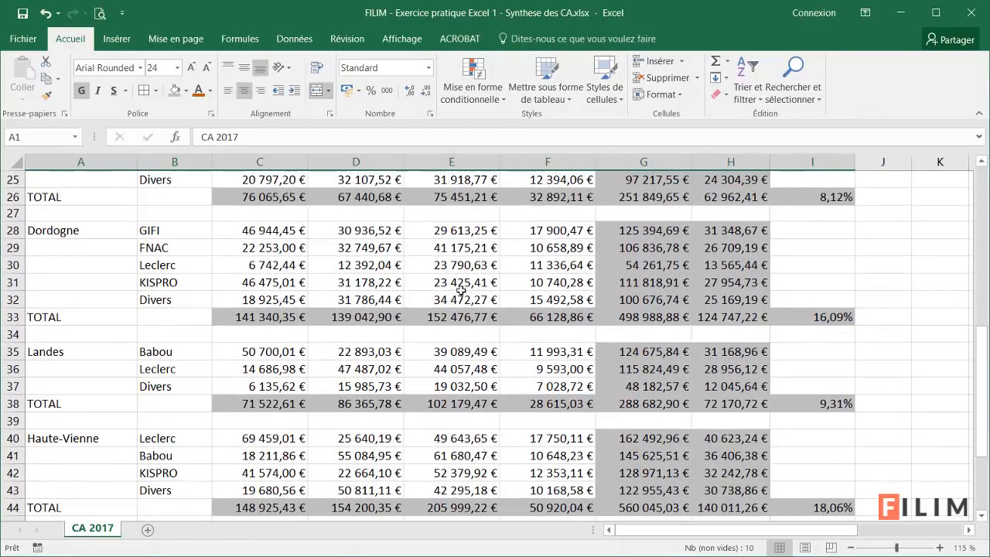
left_click(458, 284)
left_click(516, 282)
left_click(623, 285)
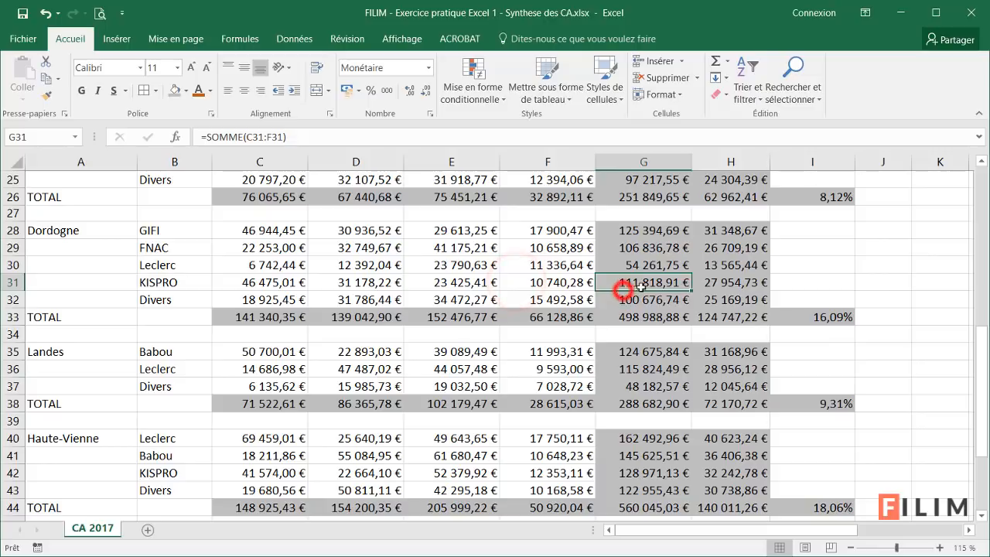
left_click(704, 281)
left_click(670, 283)
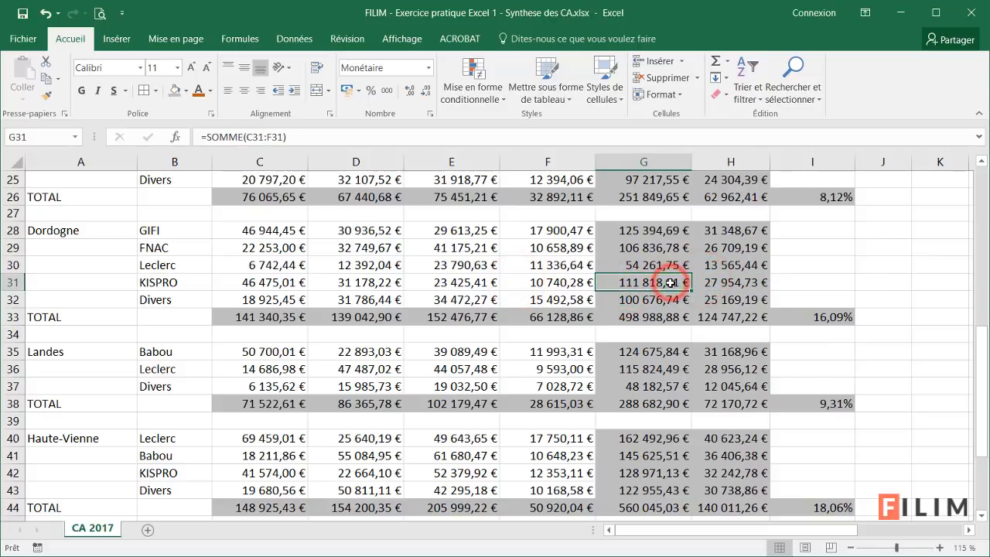
scroll(534, 381, "up", 8)
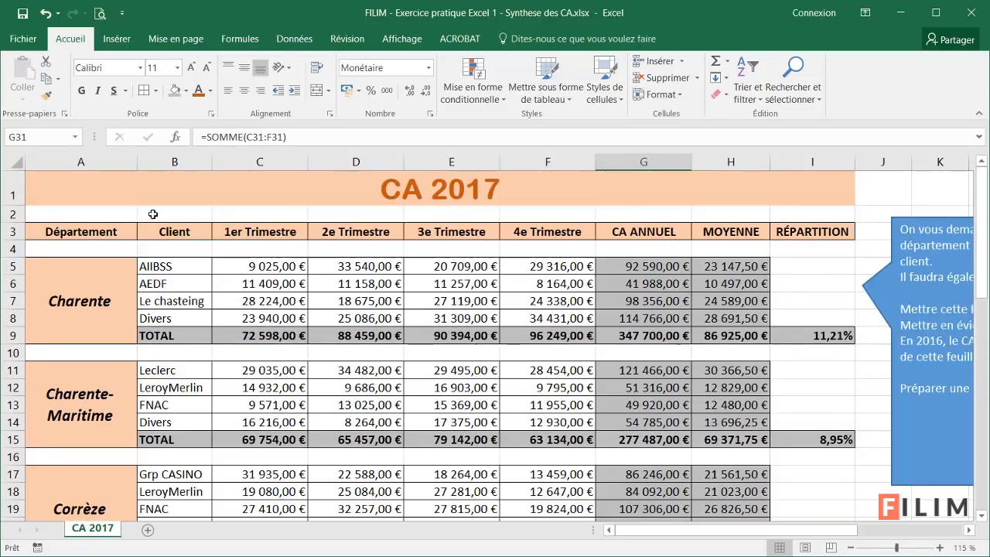
Step: Apply all borders to the merged CA 2017 title cell
left_click(107, 180)
left_click(144, 91)
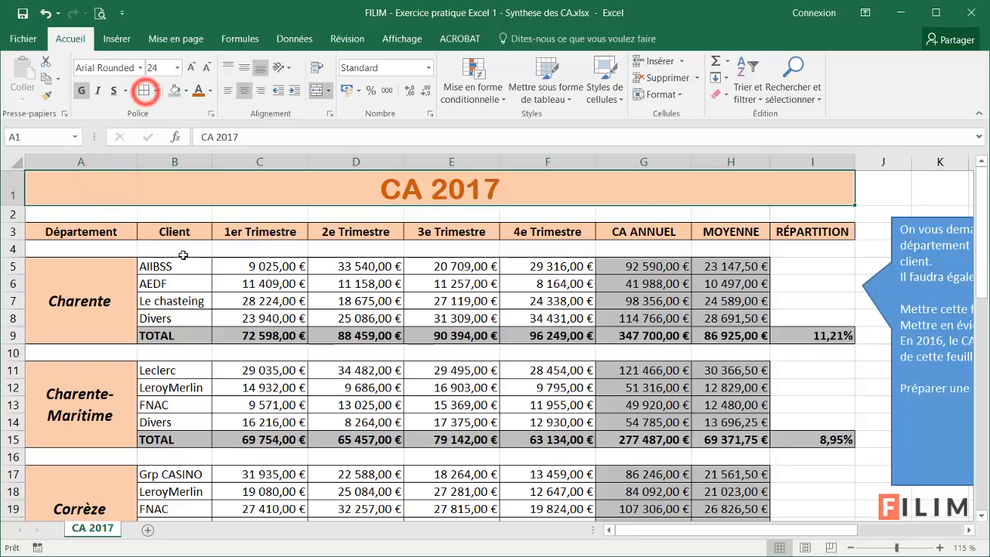
left_click(183, 255)
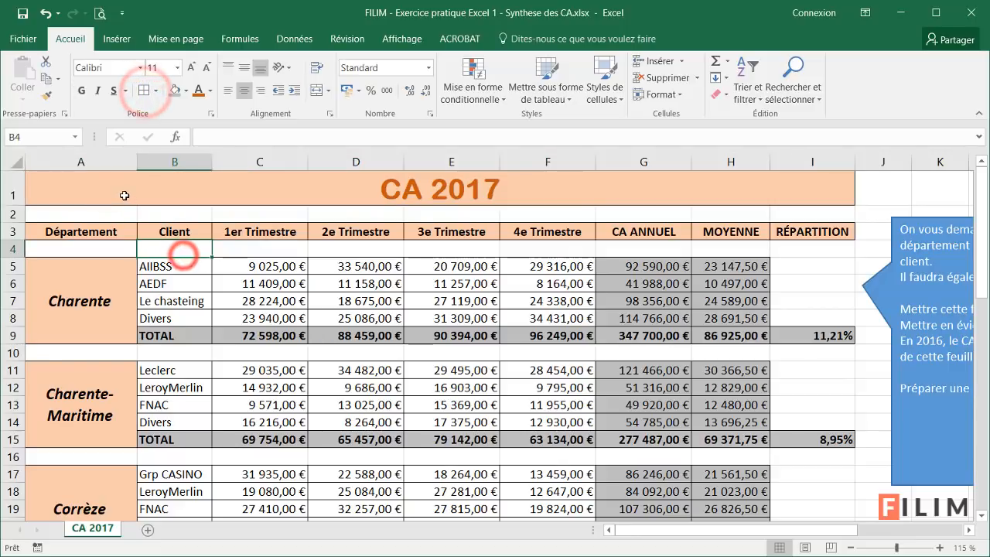
Step: Freeze the panes at cell A4 to lock the title and heading rows 1 to 3
left_click(87, 246)
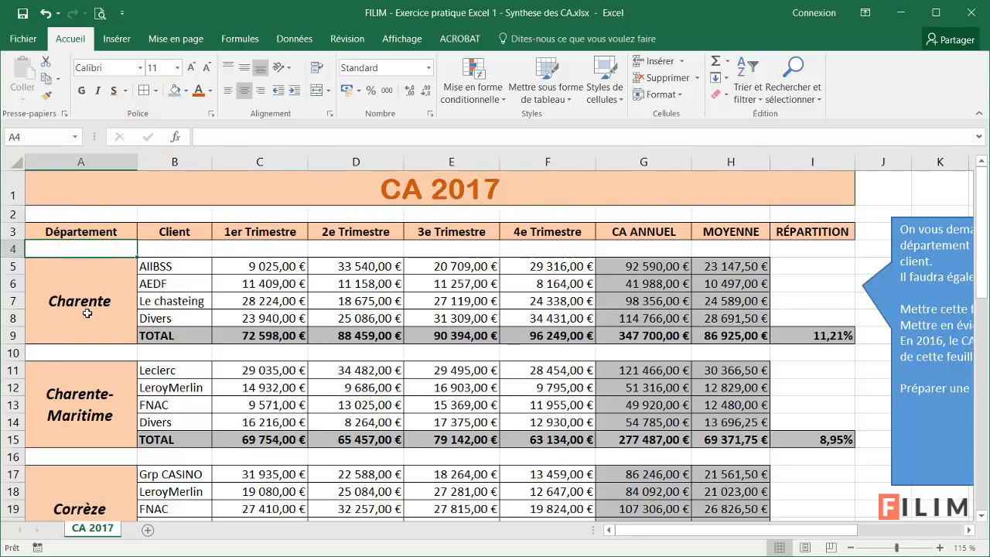
left_click(390, 45)
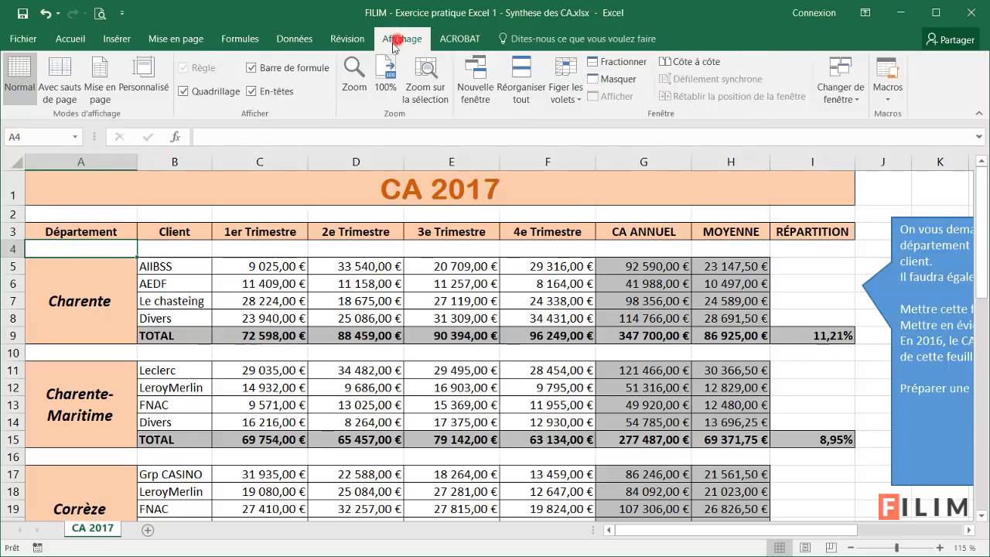
left_click(563, 89)
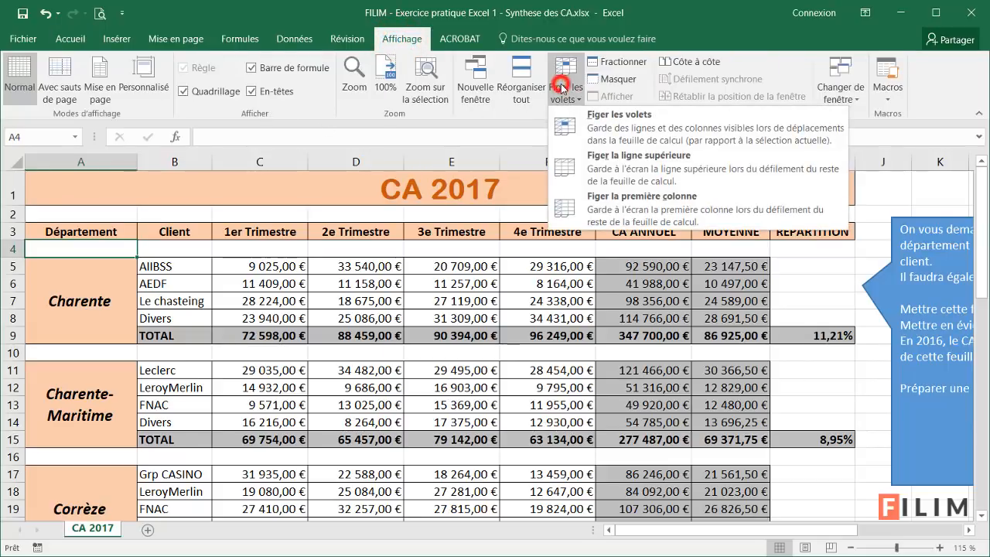
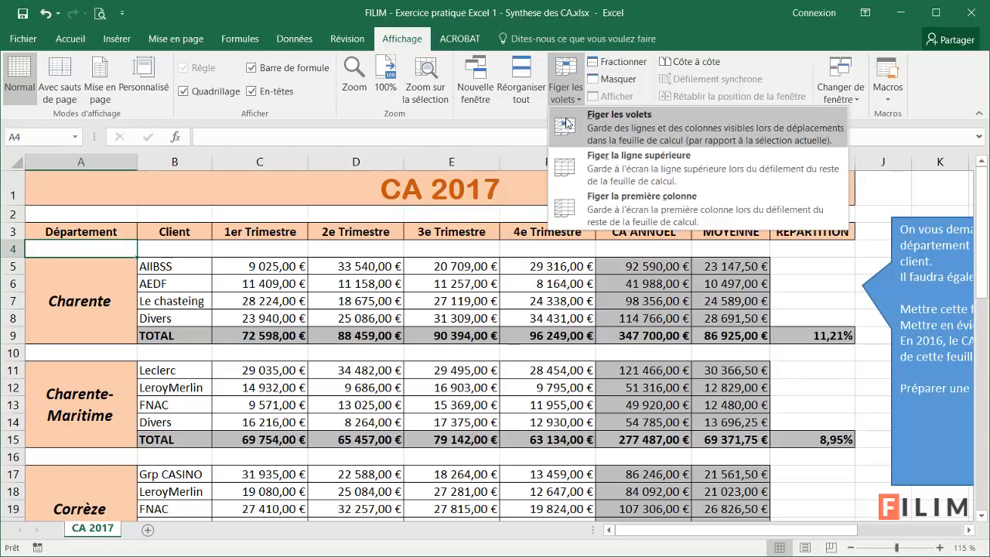
left_click(567, 123)
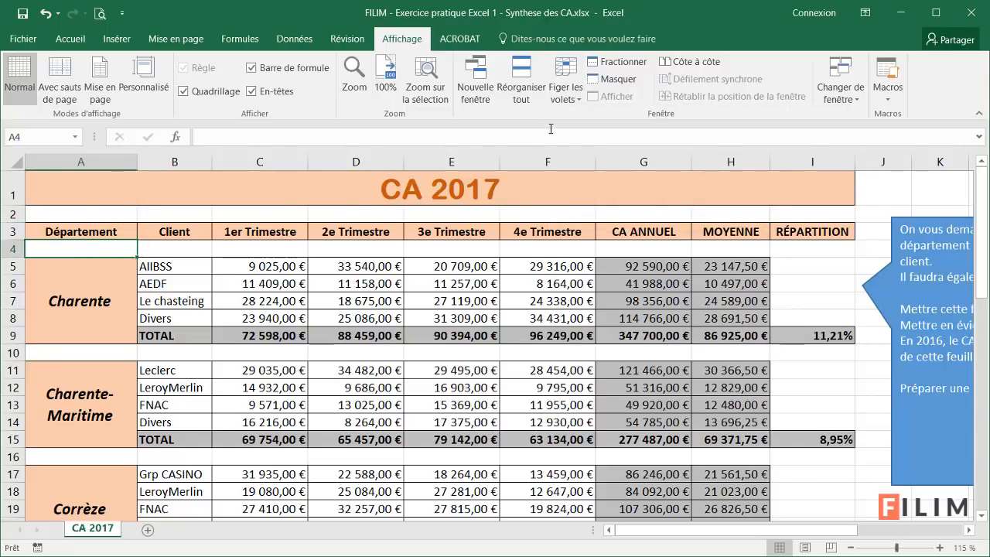
left_click(557, 100)
left_click(576, 130)
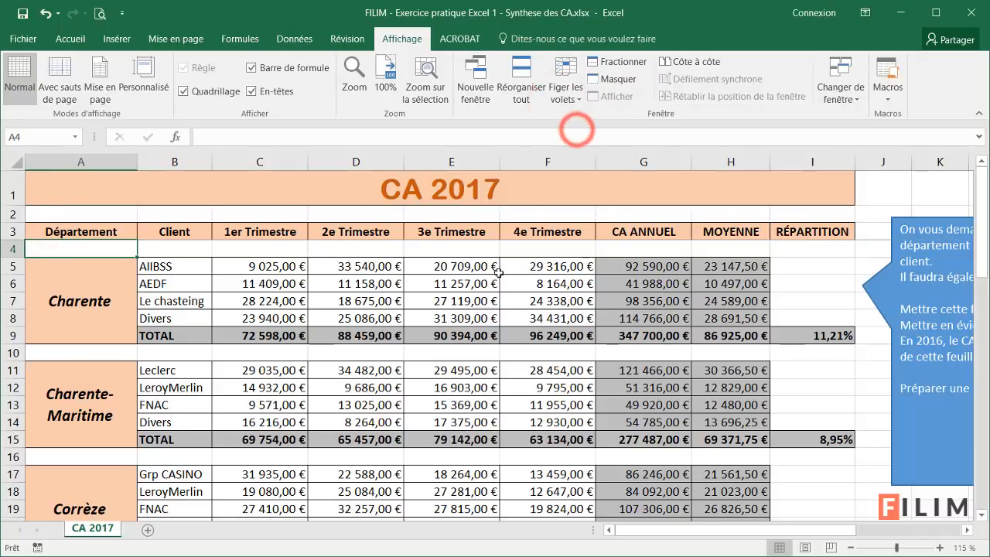
Step: Check the frozen title and heading rows against the department blocks further down the sheet
scroll(503, 317, "down", 5)
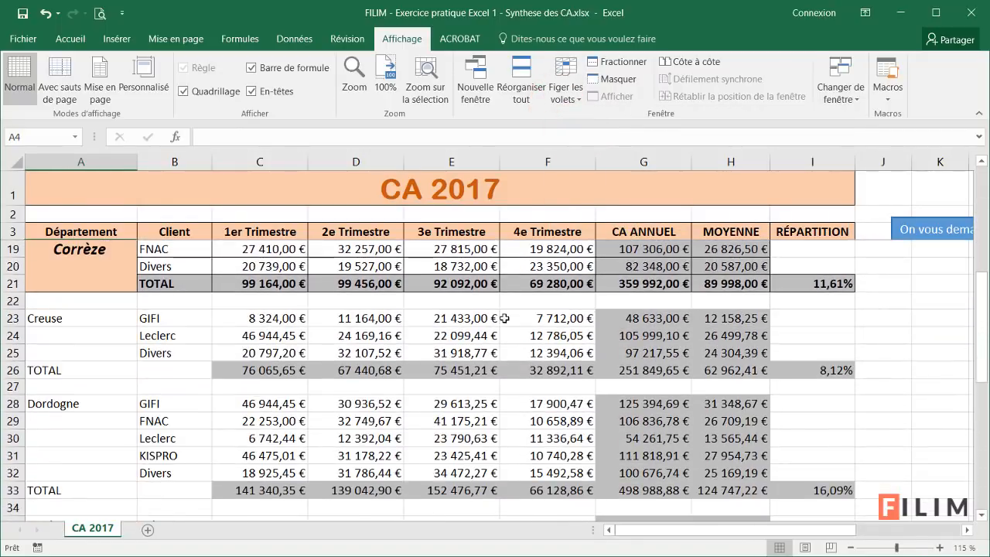
scroll(504, 318, "down", 1)
scroll(502, 318, "up", 6)
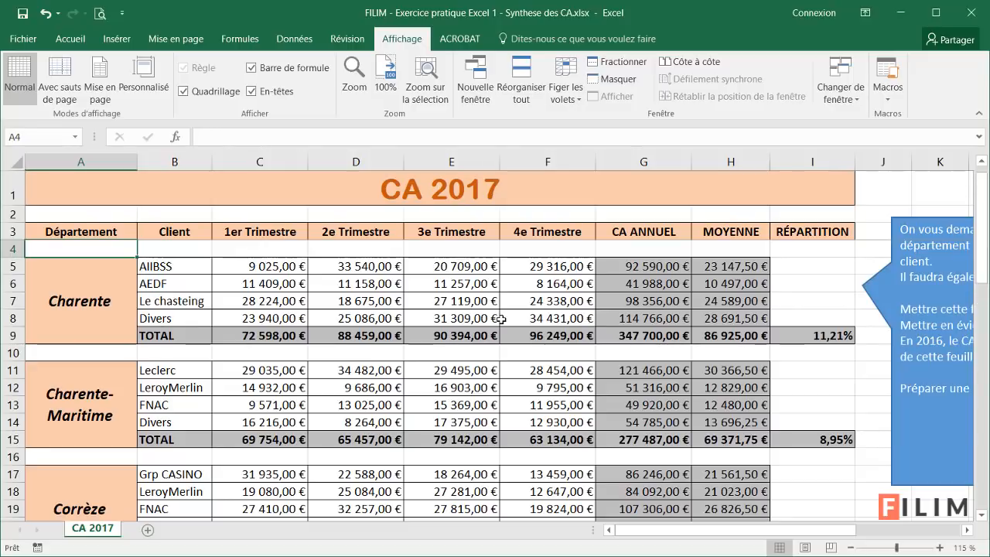
scroll(501, 318, "down", 3)
scroll(501, 318, "up", 3)
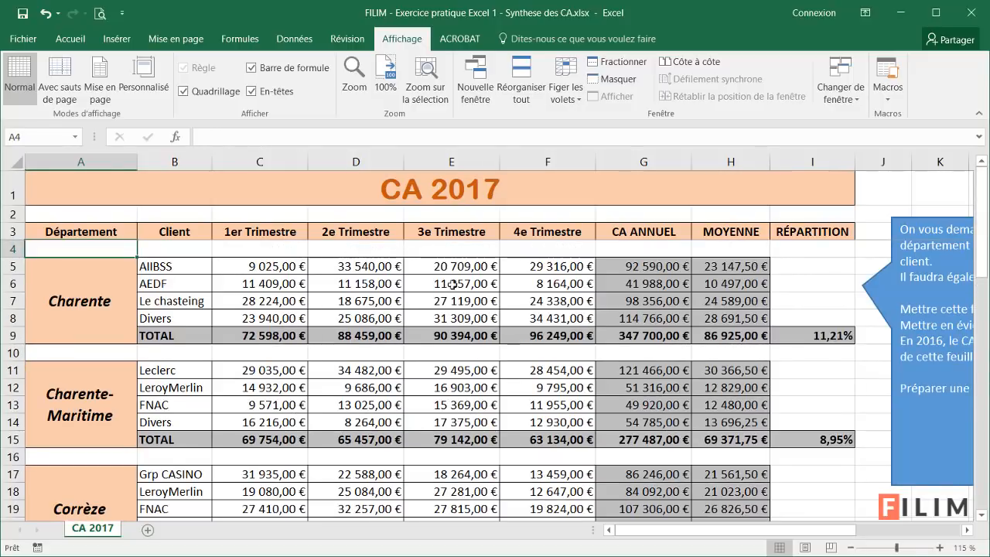
left_click(266, 285)
left_click(232, 300)
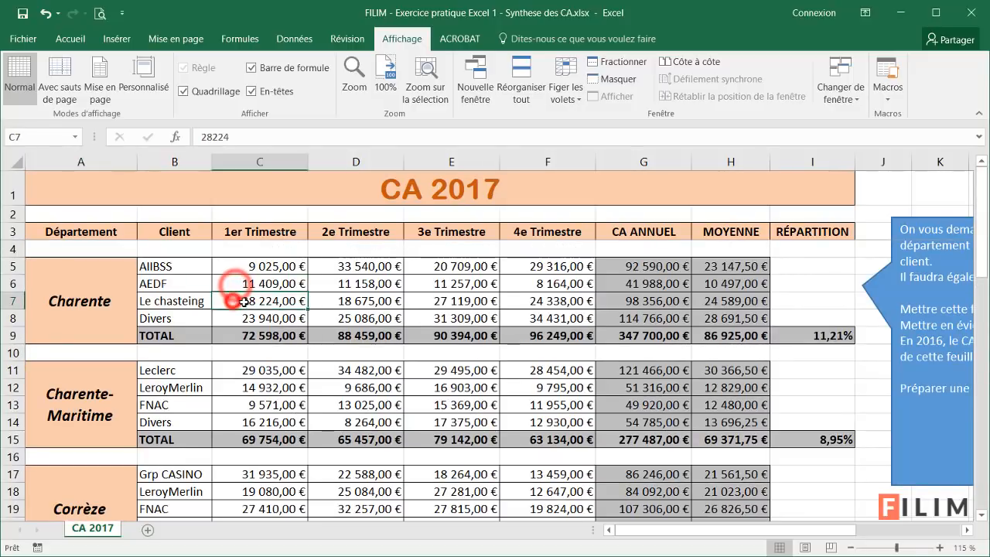
Step: Select the range B5:F51, covering the clients and their quarterly figures down to the TOTAL RÉGION row
left_click_drag(703, 536, 772, 539)
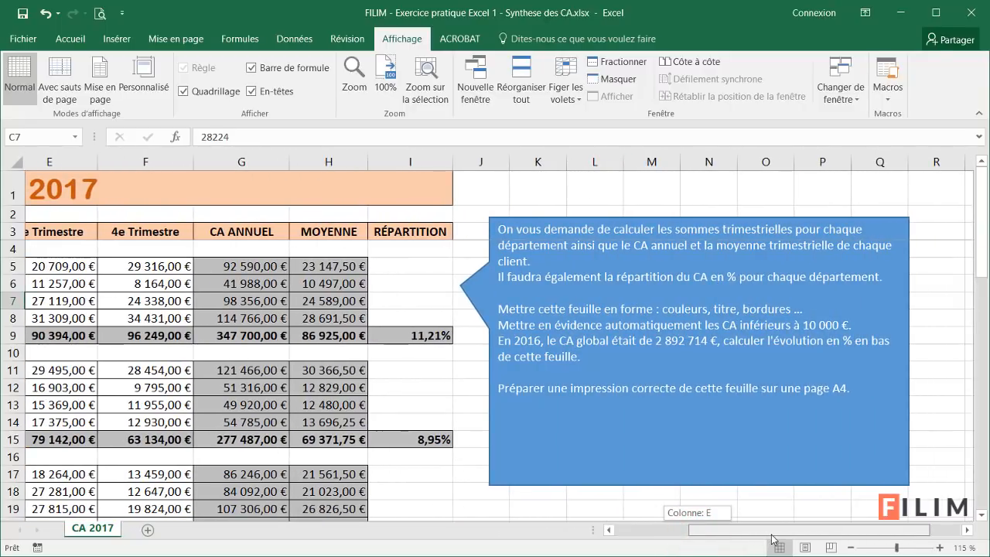
left_click_drag(771, 539, 696, 539)
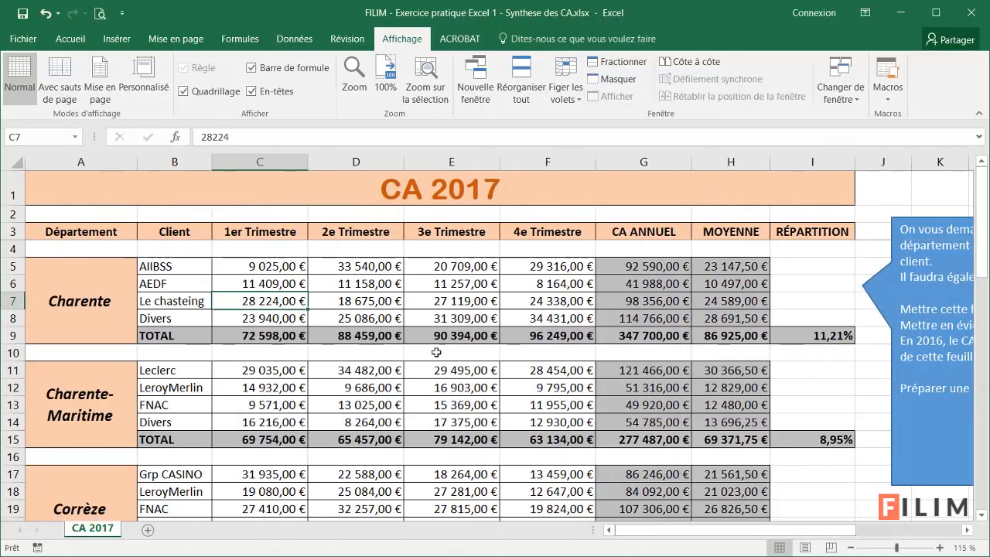
left_click(70, 38)
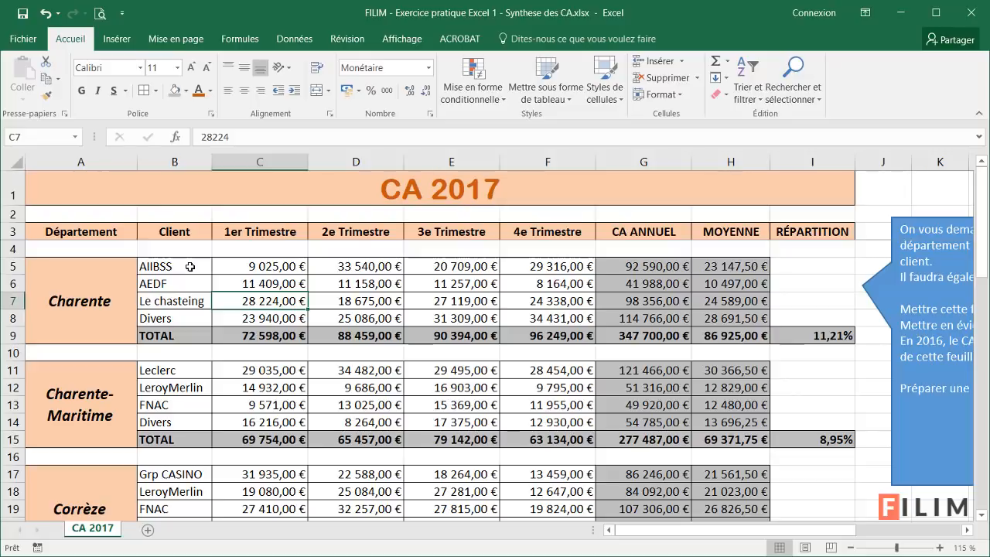
left_click_drag(190, 266, 551, 541)
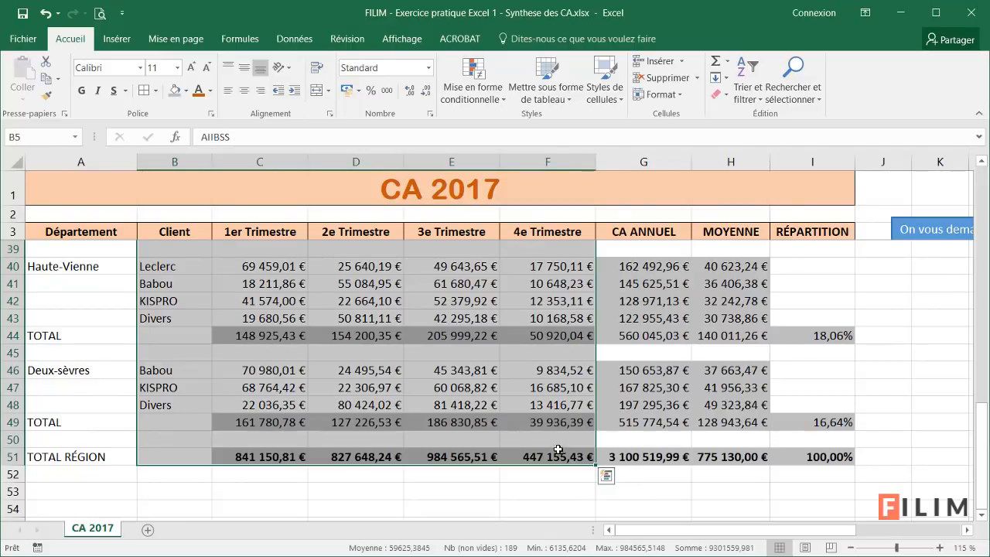
scroll(481, 438, "up", 4)
scroll(481, 438, "up", 8)
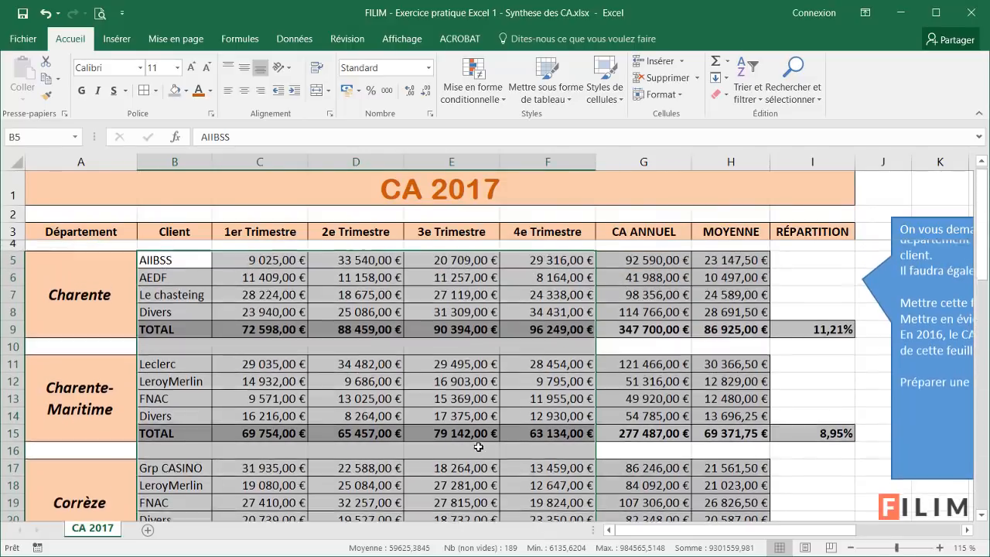
Step: Try a new conditional formatting rule that targets cells in the selected range with a value less than (inférieure à) 10000
left_click(472, 77)
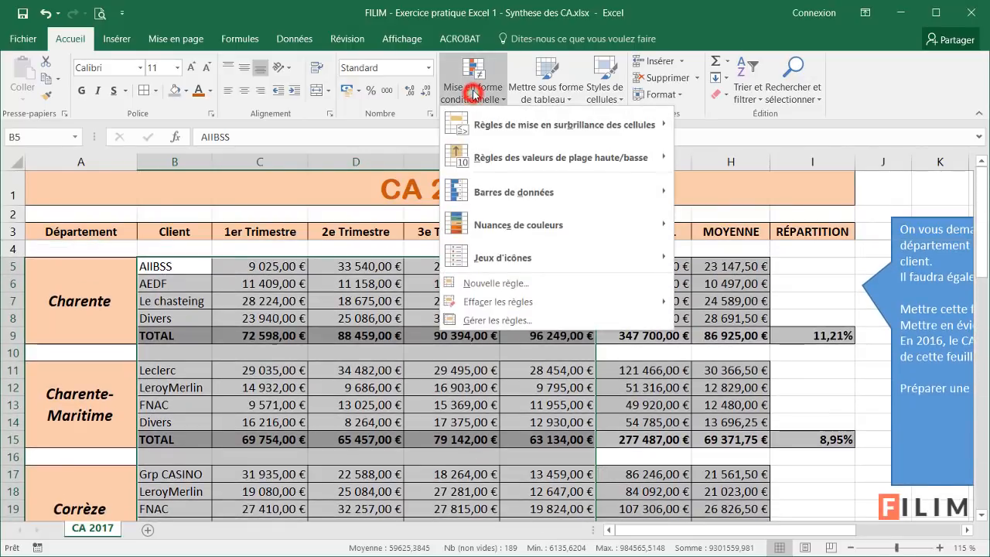
left_click(507, 285)
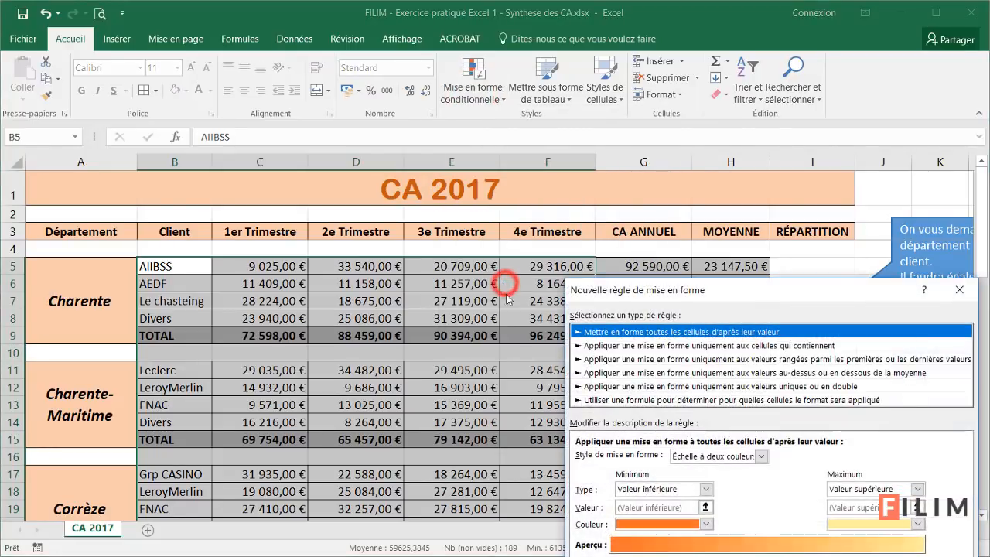
left_click(684, 345)
left_click_drag(694, 298, 588, 178)
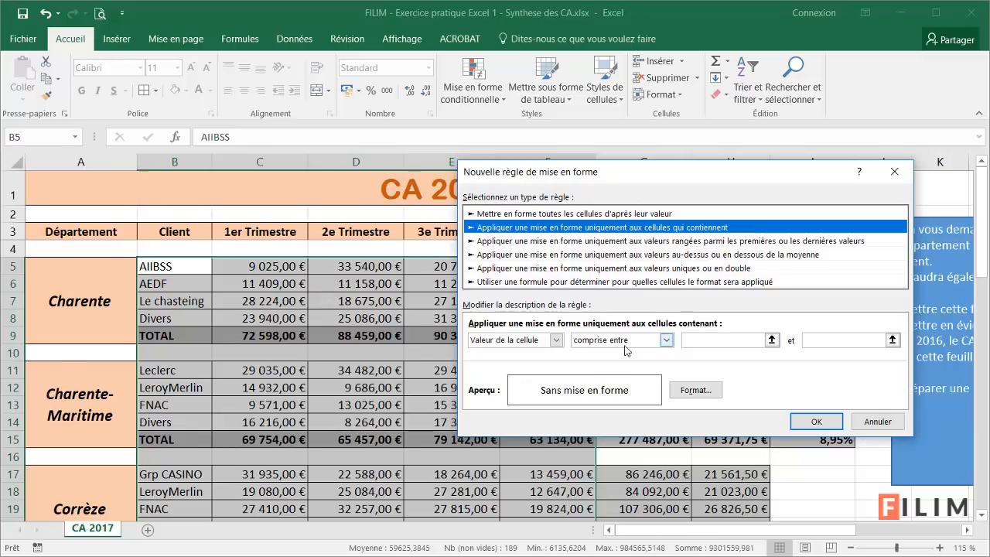
left_click(667, 342)
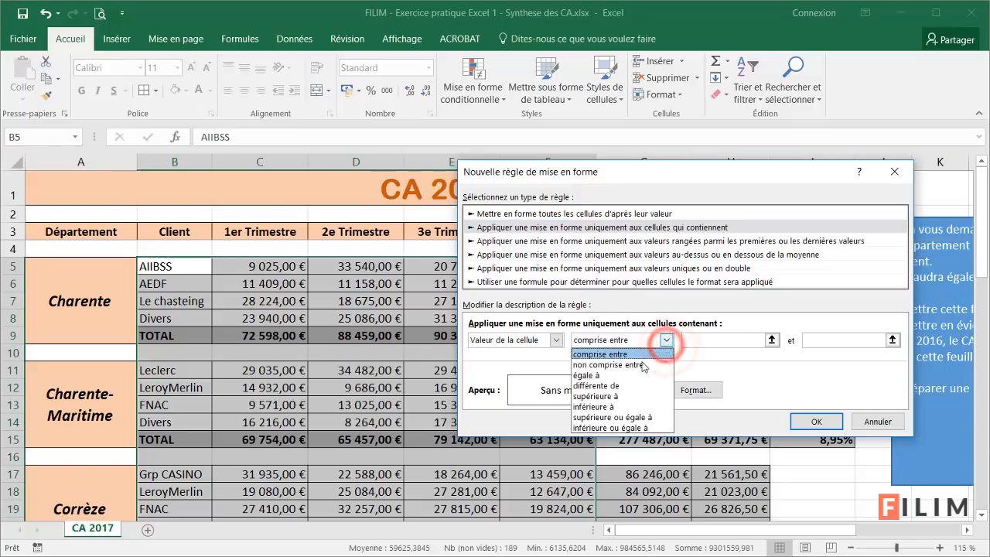
left_click(628, 408)
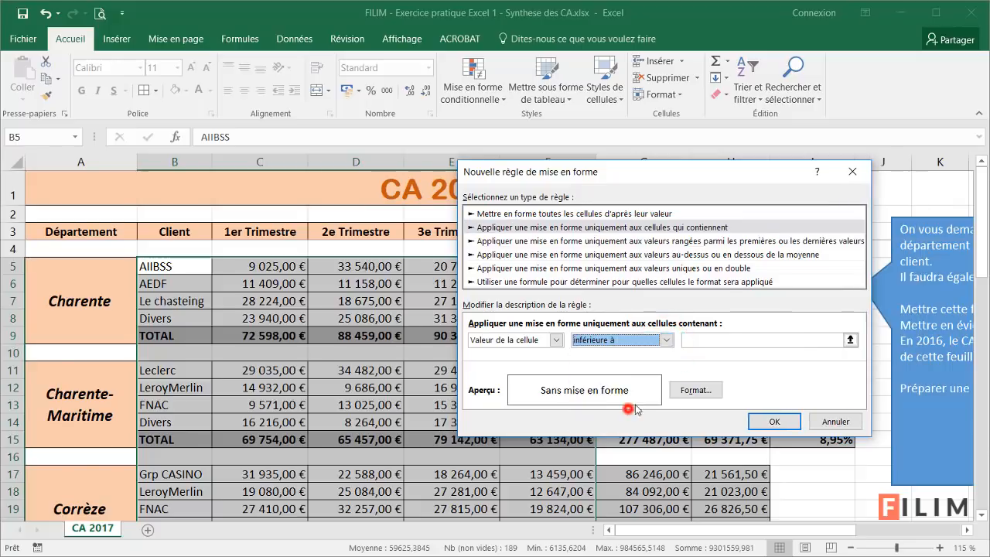
left_click(702, 341)
type("10000")
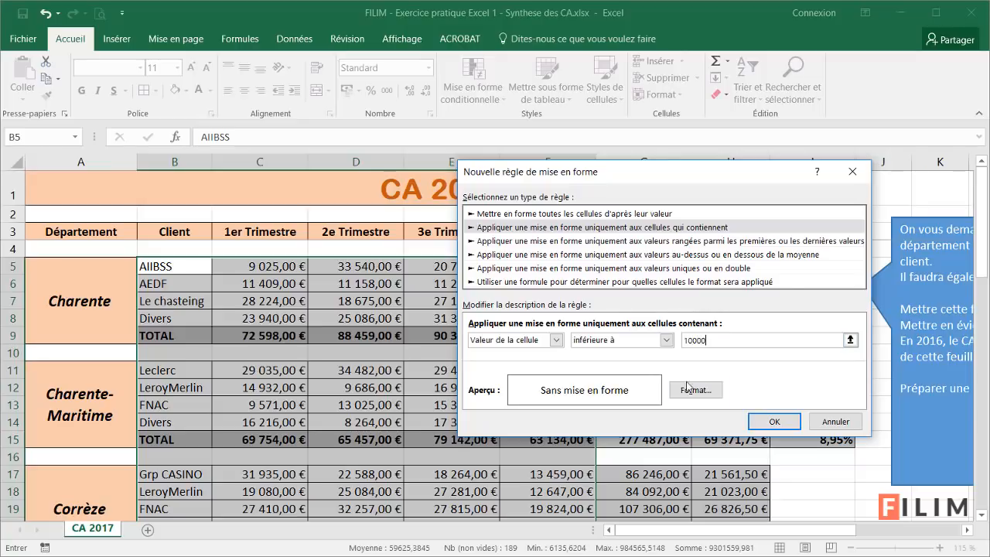
Step: Give the less-than-10000 rule a custom lightened red fill and apply it to the selected range
left_click(689, 389)
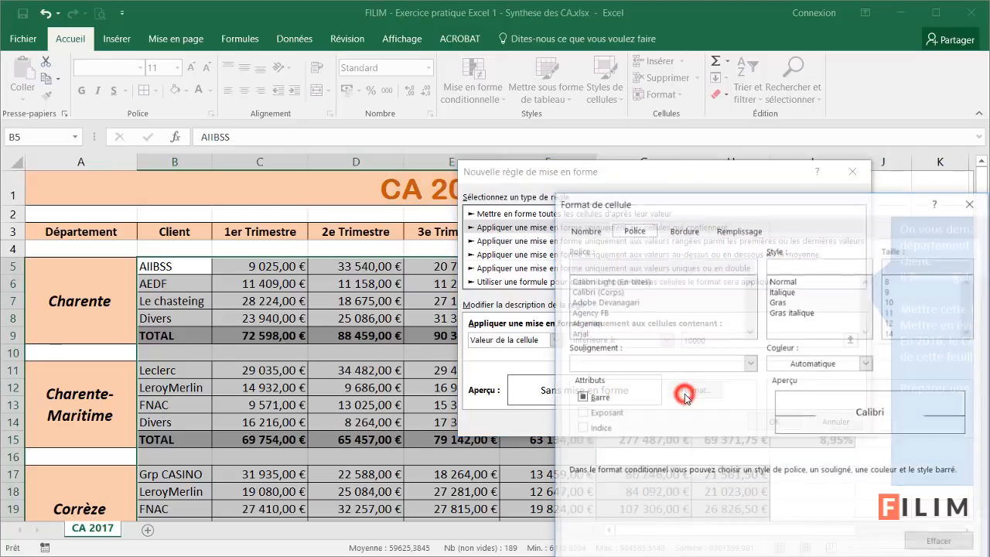
left_click(728, 230)
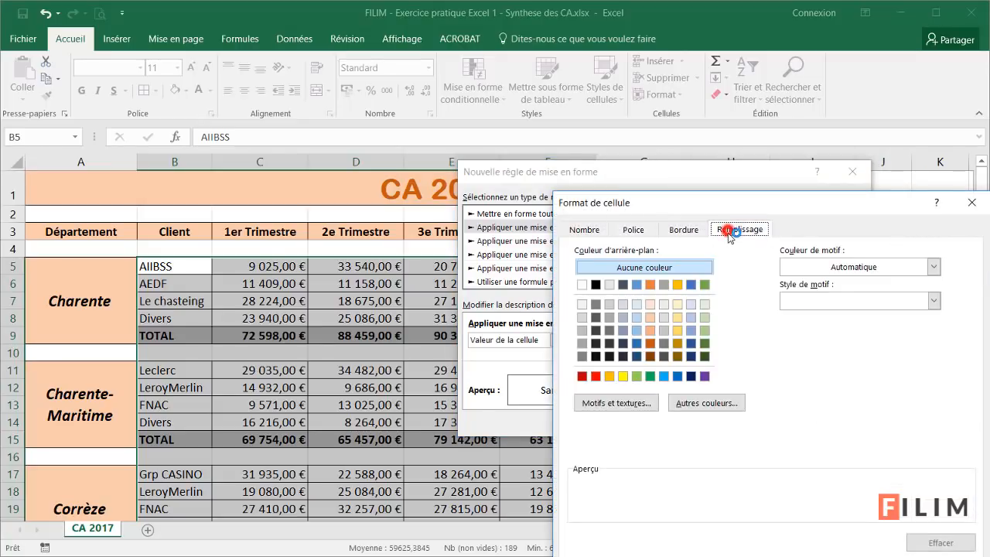
left_click(598, 378)
left_click(707, 403)
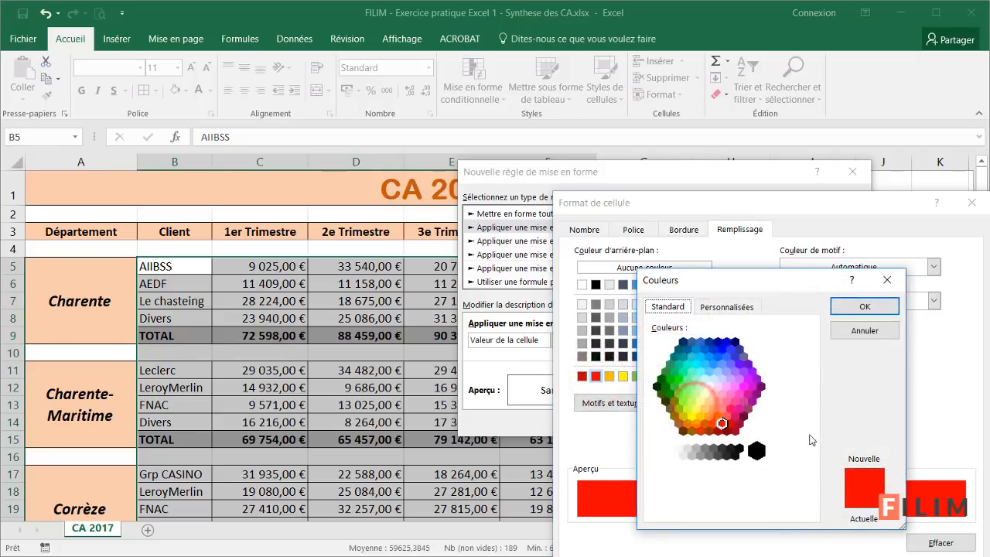
left_click(727, 307)
left_click_drag(810, 378, 808, 365)
left_click(877, 311)
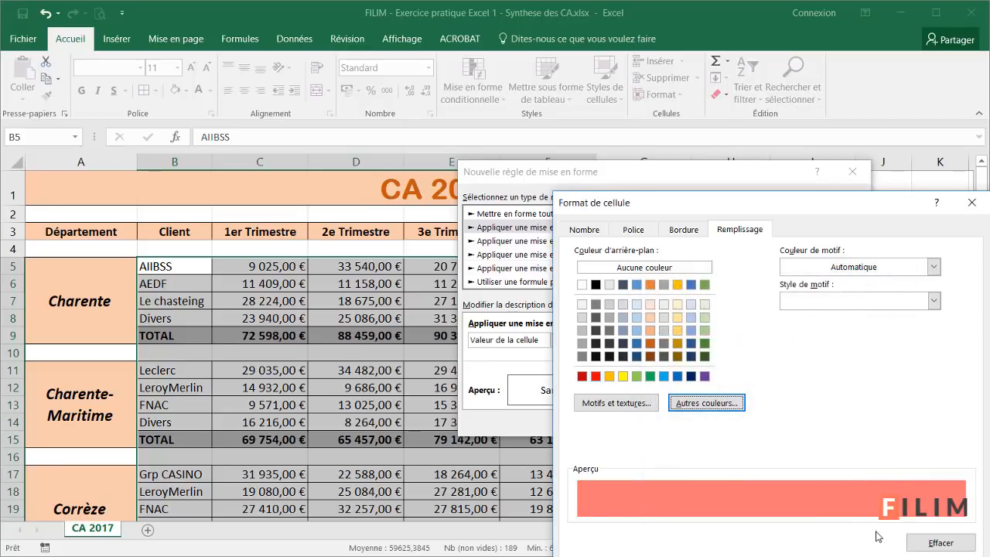
left_click(853, 556)
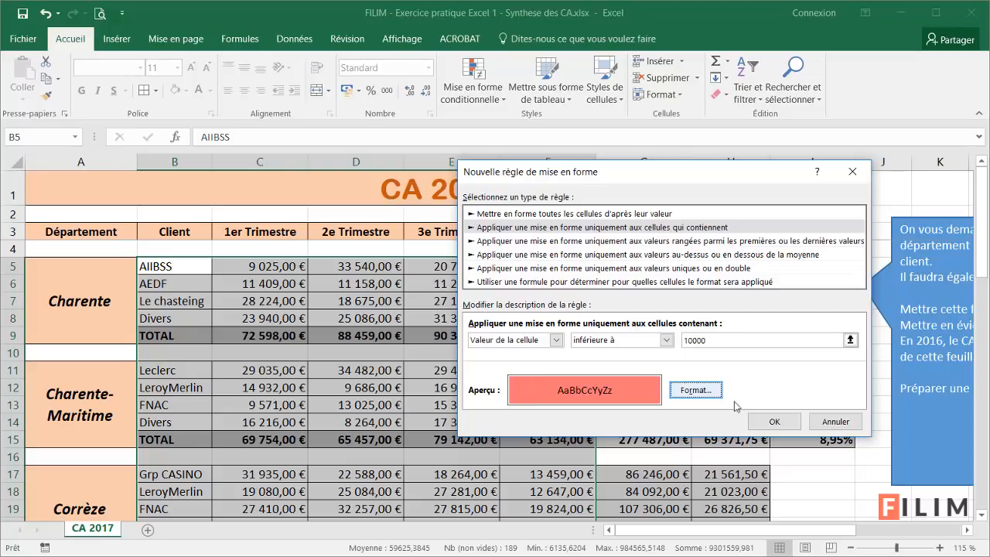
left_click(768, 424)
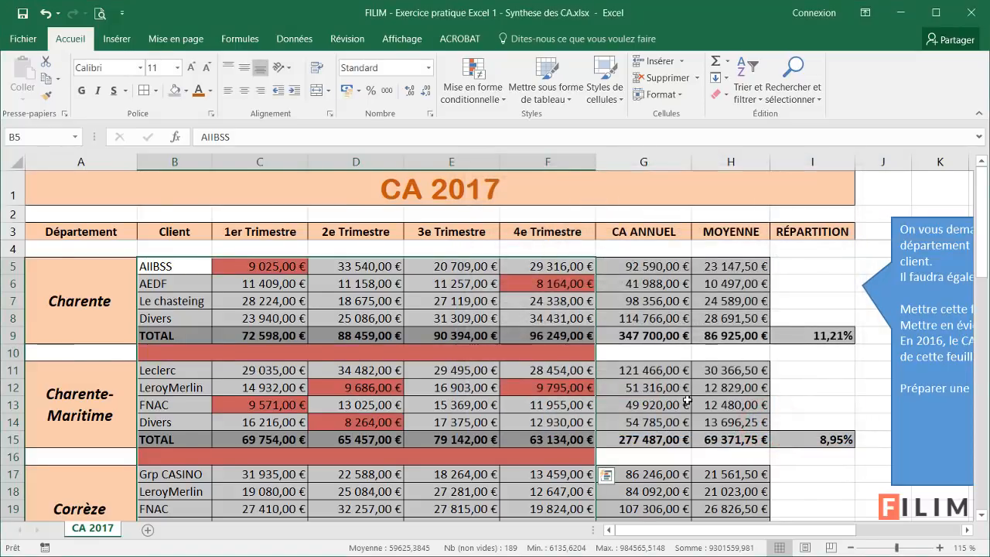
Step: Check the cells coloured by the less-than-10000 rule and undo that conditional formatting
scroll(418, 358, "down", 5)
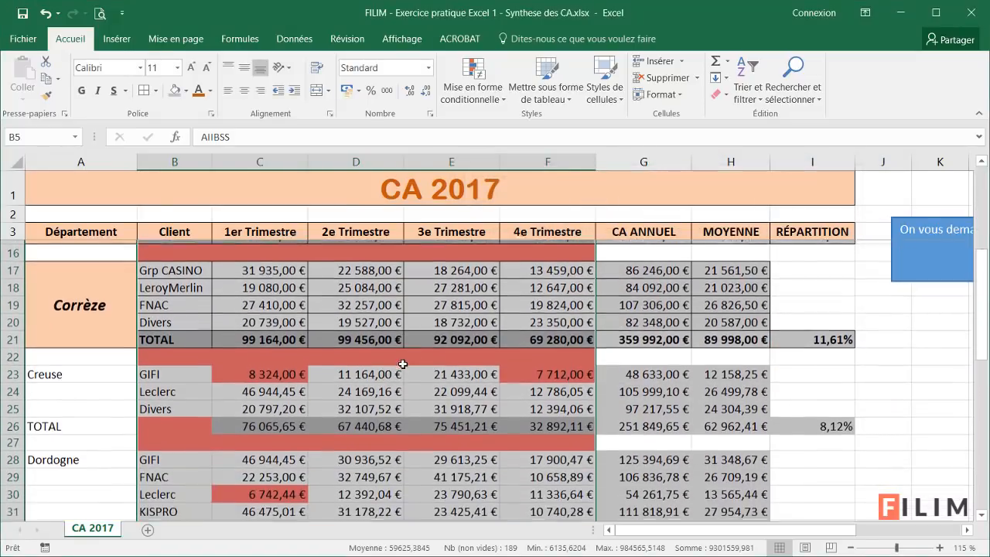
scroll(393, 369, "up", 5)
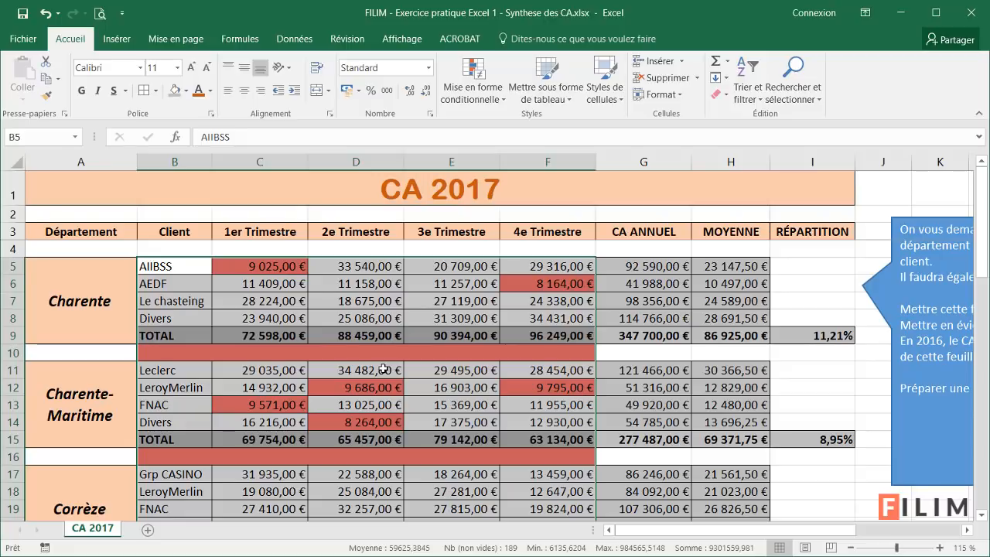
key("ctrl+z")
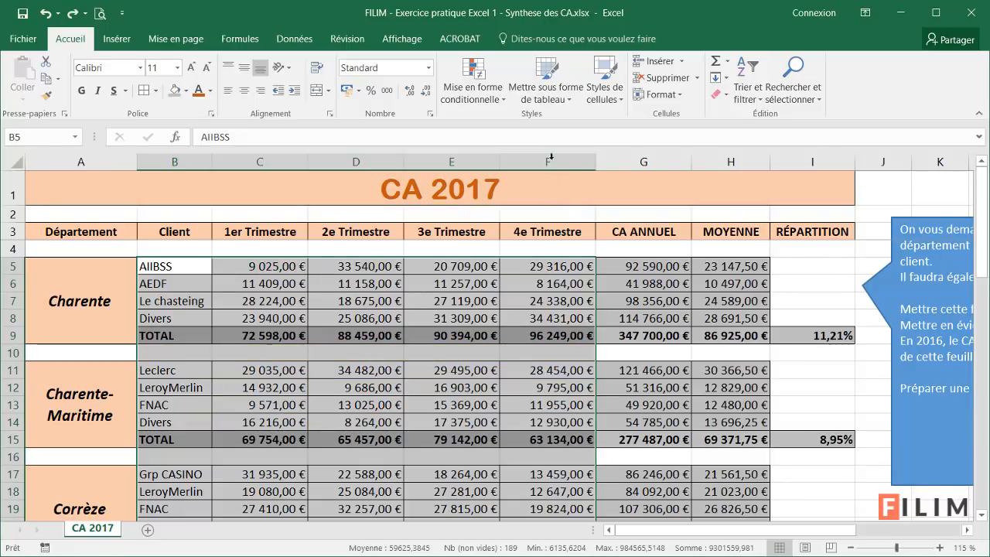
Step: Start a new conditional formatting rule for the selected cells whose value lies between (comprise entre) 1 and 10000
left_click(493, 96)
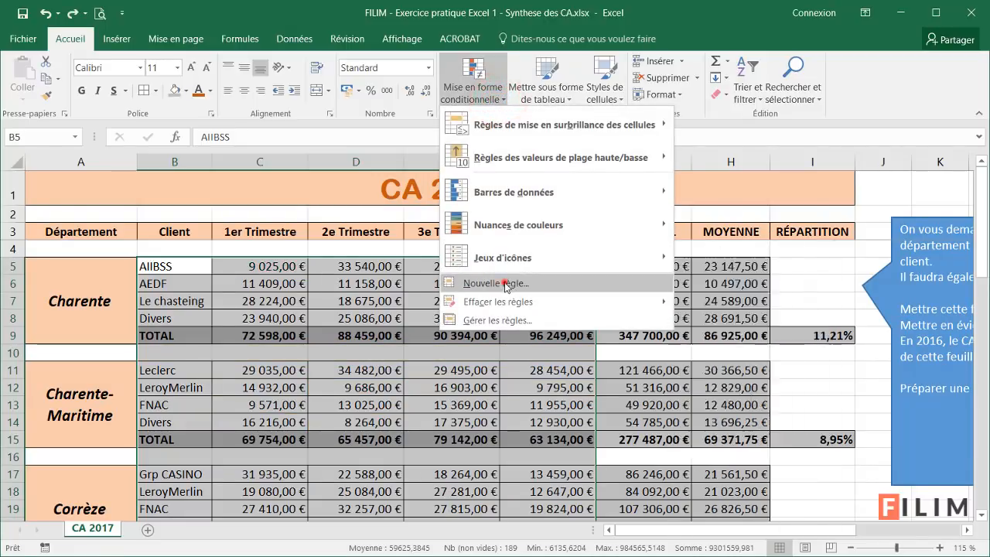
left_click(505, 284)
left_click(633, 211)
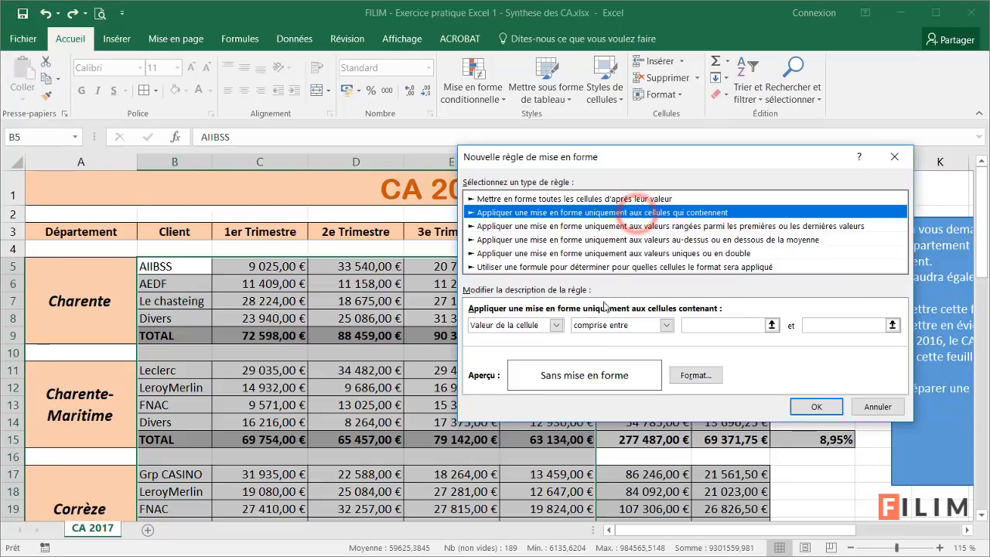
left_click(614, 325)
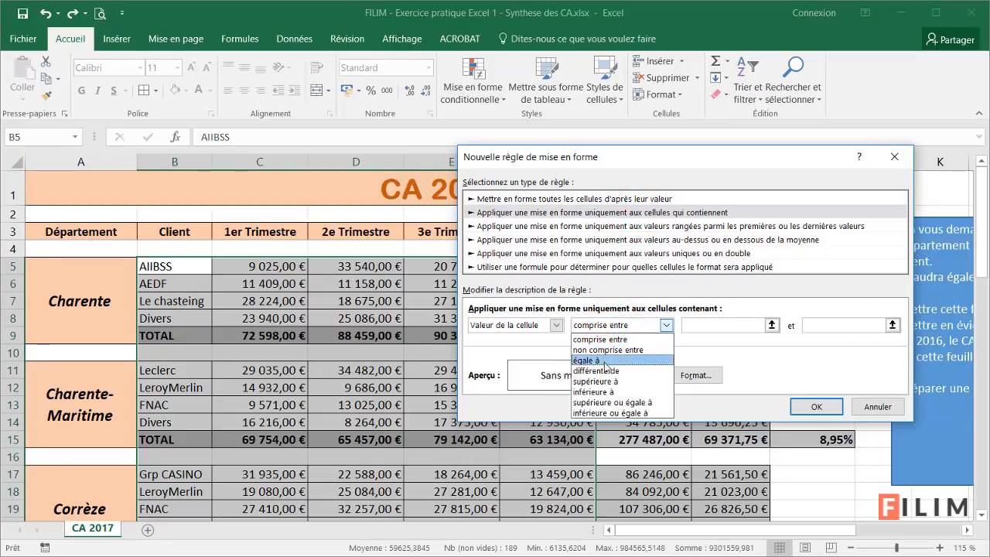
left_click(604, 340)
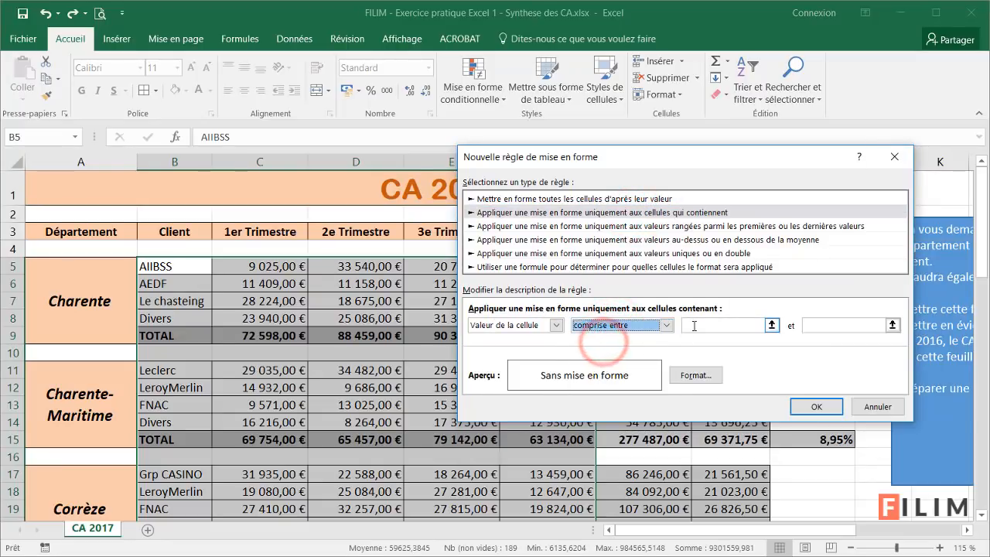
left_click(694, 326)
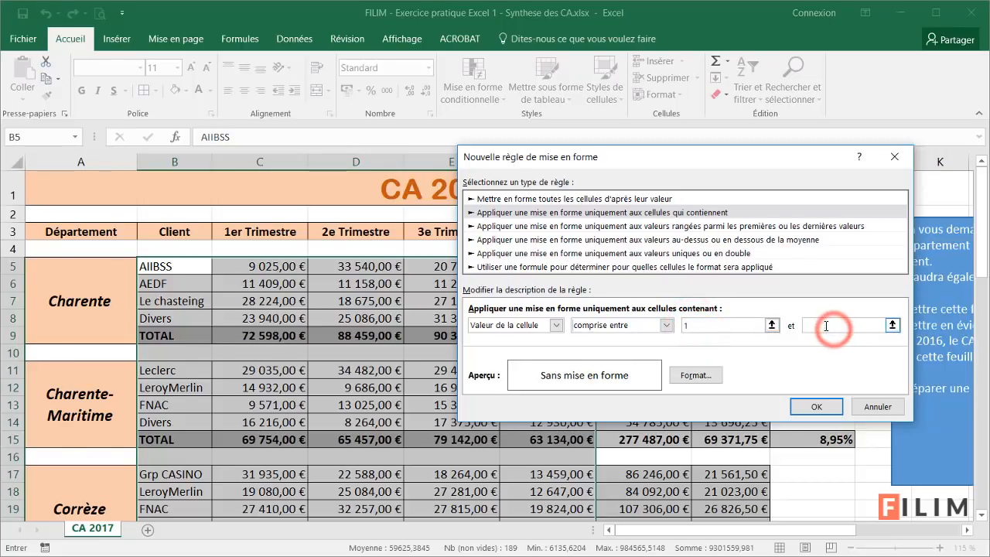
type("10000")
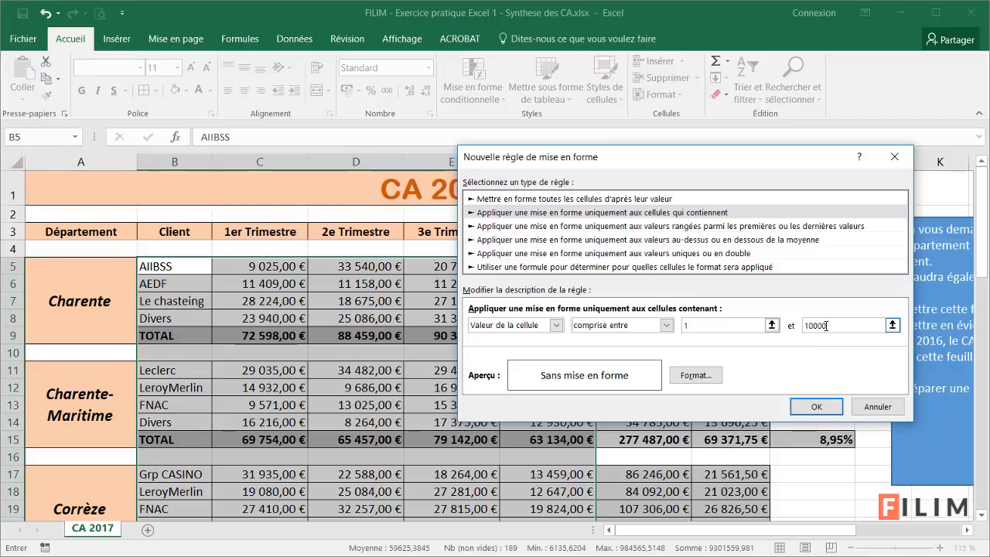
Step: Give the rule a custom light red fill, RGB 255, 137, 137, and apply it to the selected range
left_click(713, 374)
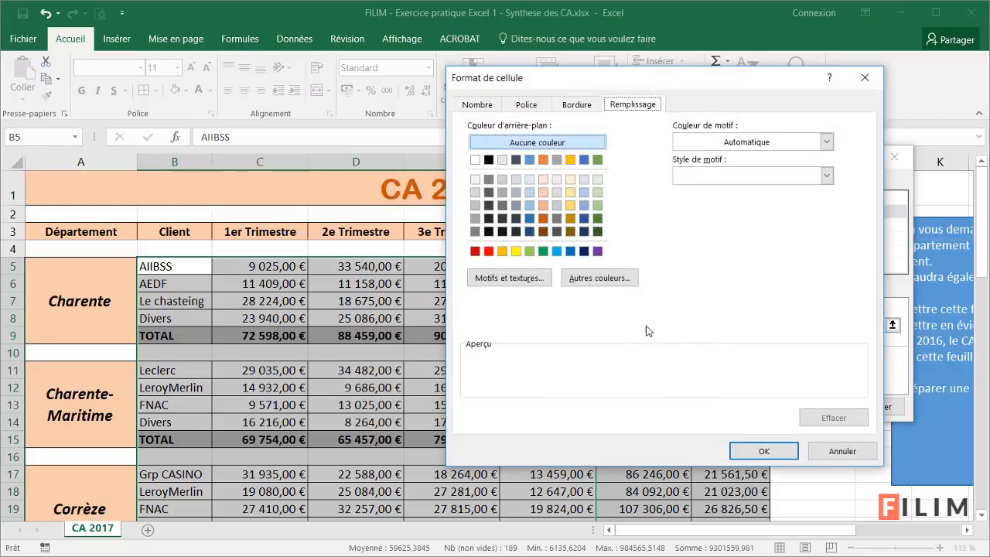
left_click(608, 279)
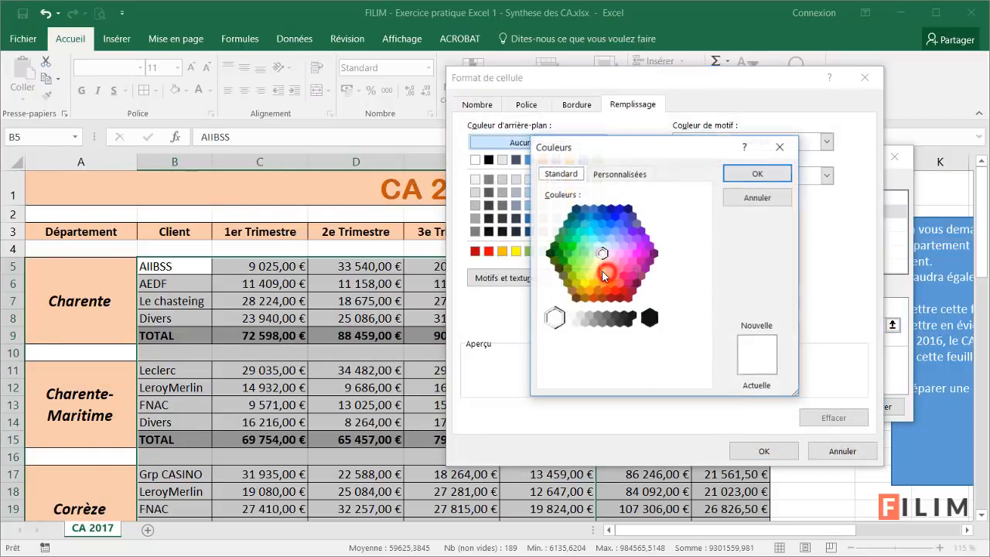
left_click(750, 202)
left_click(488, 251)
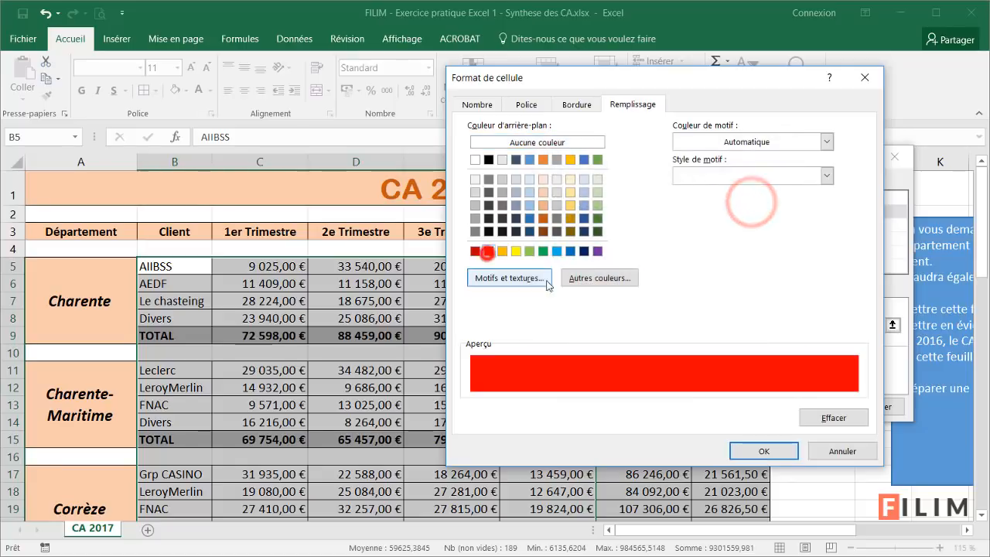
left_click(610, 280)
left_click(643, 183)
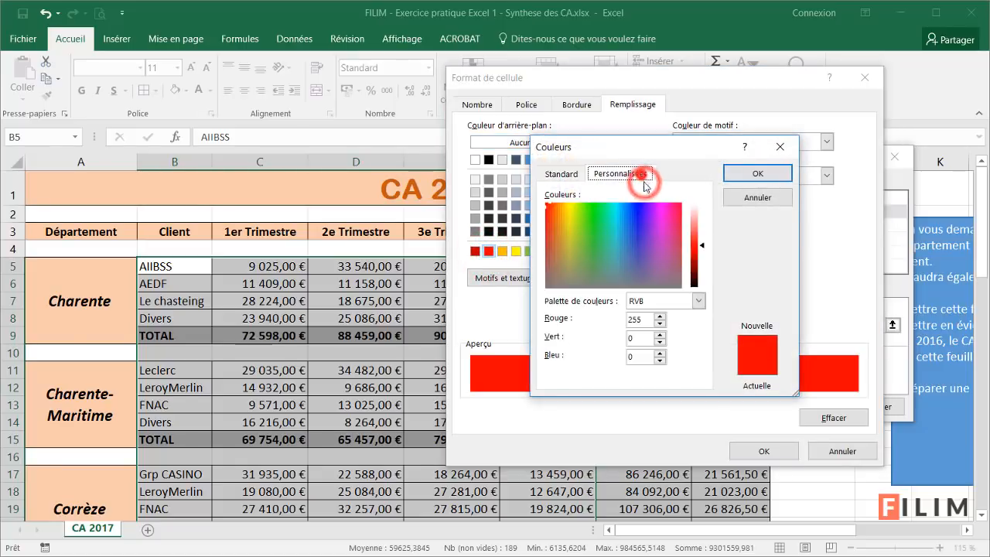
left_click_drag(700, 245, 704, 226)
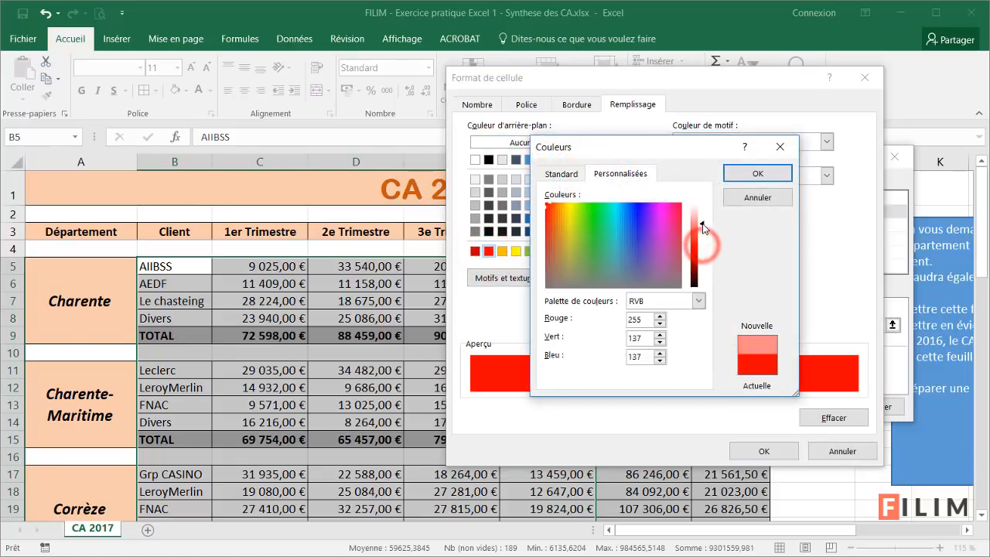
left_click(750, 175)
left_click(770, 448)
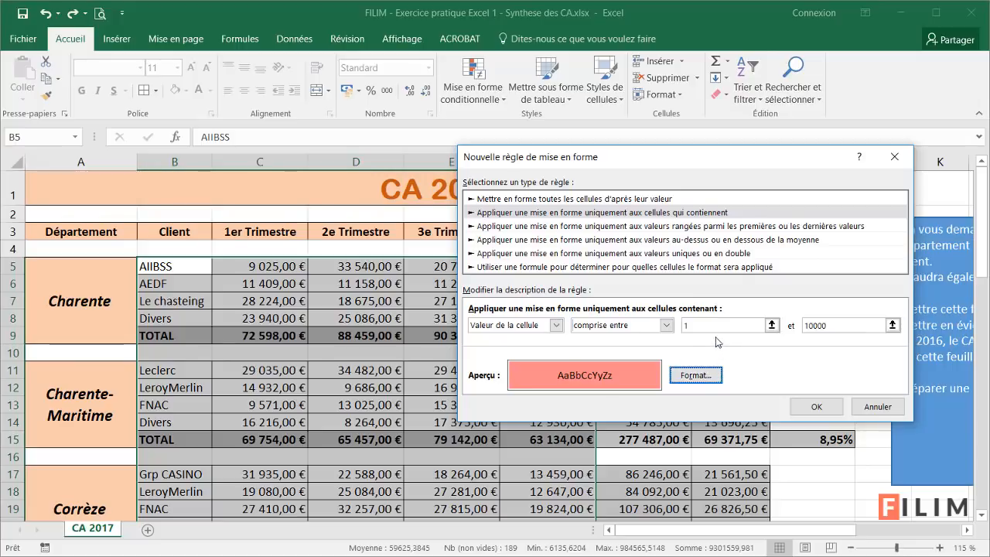
left_click(816, 406)
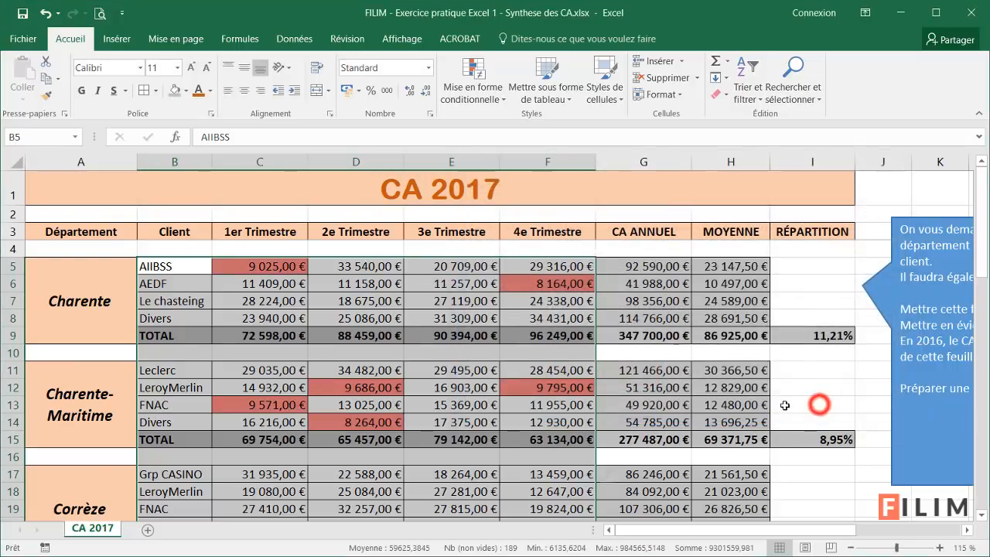
scroll(360, 306, "down", 5)
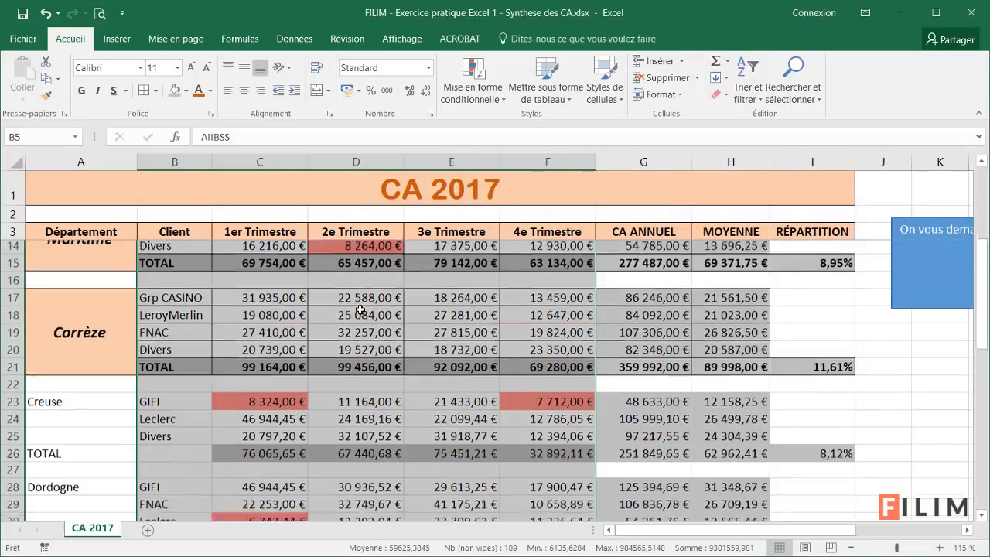
scroll(361, 313, "up", 5)
left_click(358, 286)
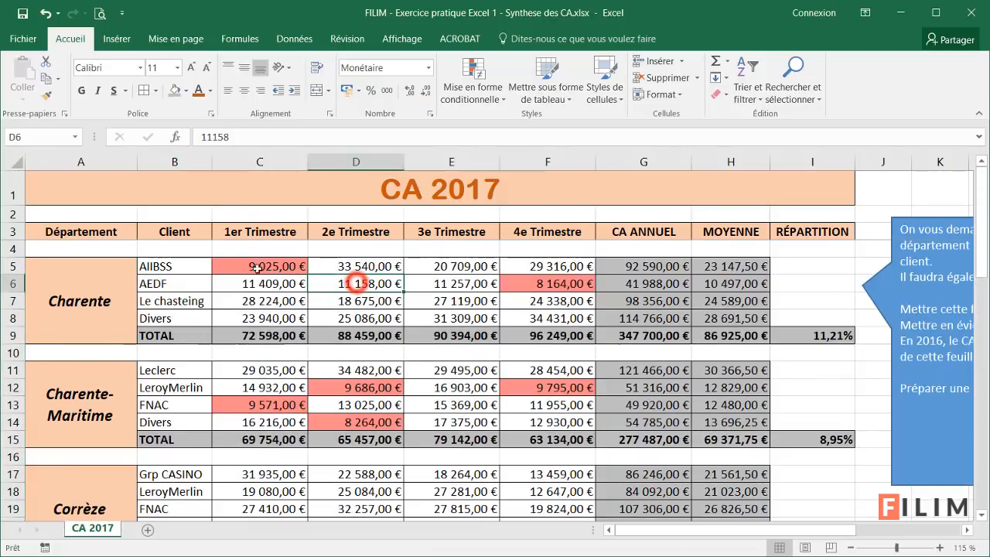
Step: Check the conditional highlighting of the quarterly sales figures across all department blocks down to the TOTAL RÉGION row
left_click(196, 265)
left_click_drag(196, 265, 522, 318)
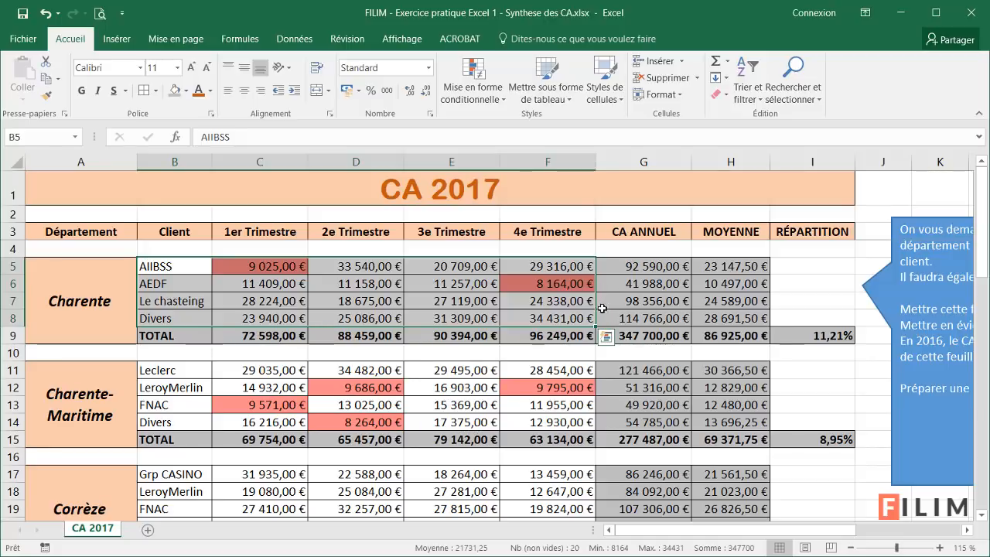
scroll(602, 307, "down", 8)
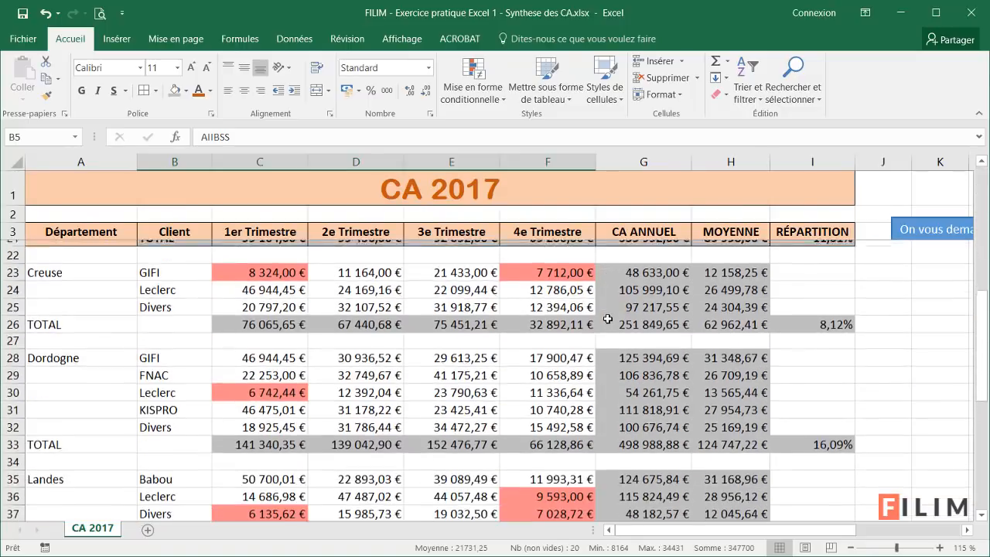
scroll(608, 318, "down", 5)
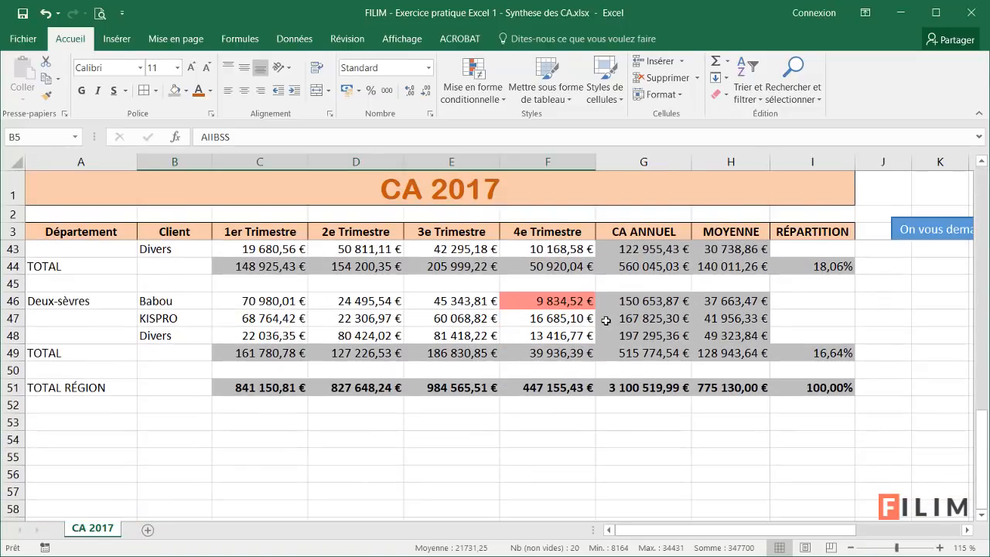
scroll(601, 324, "up", 13)
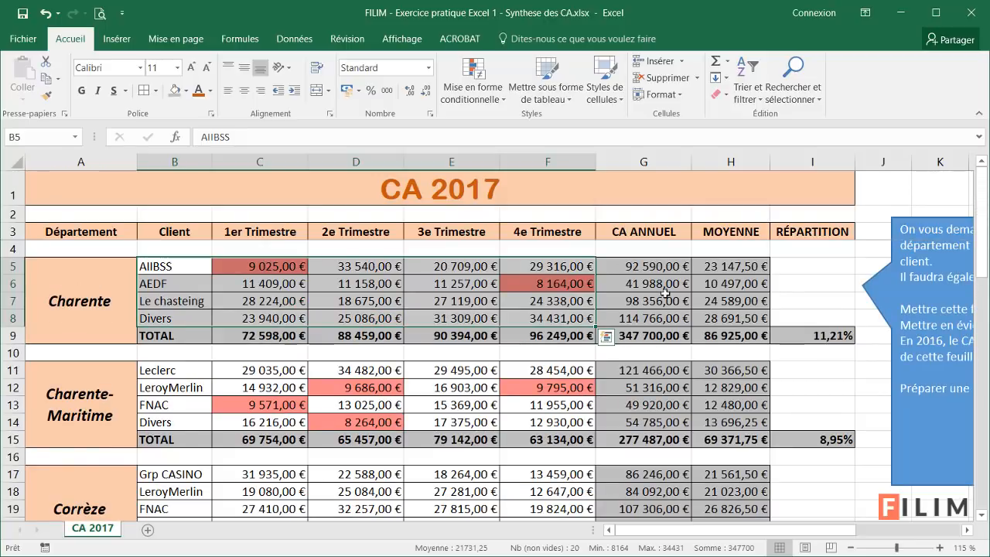
Step: Merge and centre the Charente RÉPARTITION cells I5:I9, with the percentage aligned to the vertical middle
left_click_drag(808, 273, 796, 332)
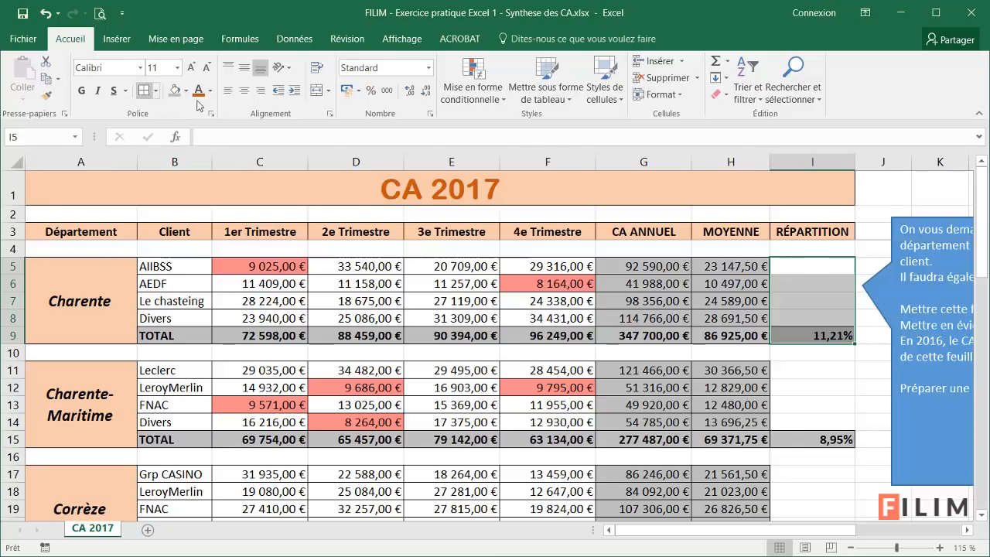
left_click(317, 91)
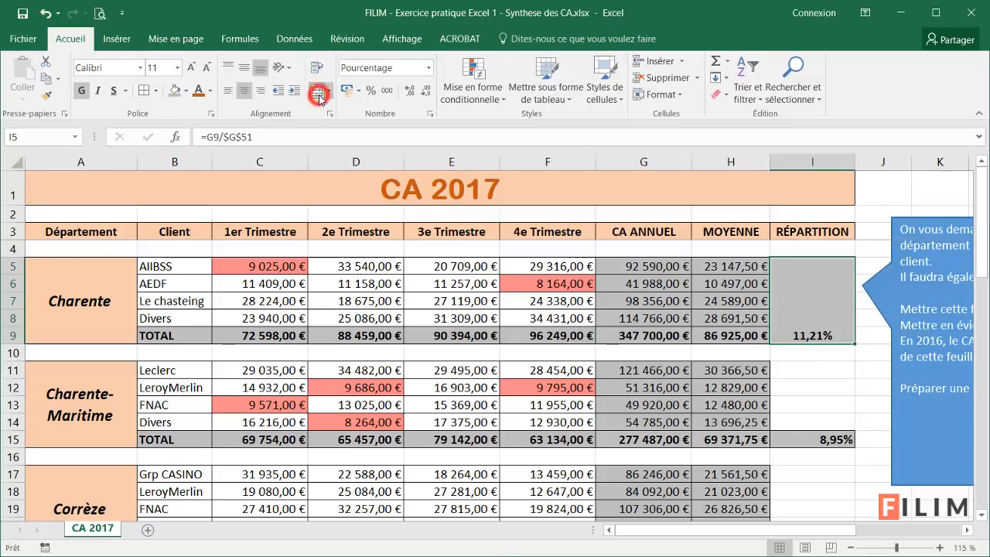
left_click(244, 68)
Step: Set the merged Charente percentage to font size 14 and italic, and apply borders to its cell
left_click(191, 68)
left_click(191, 67)
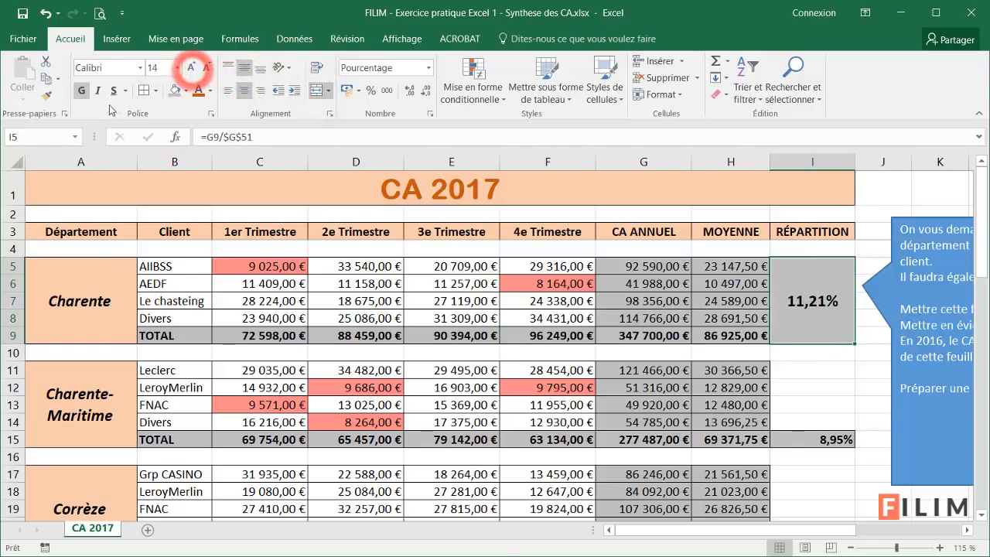
left_click(99, 91)
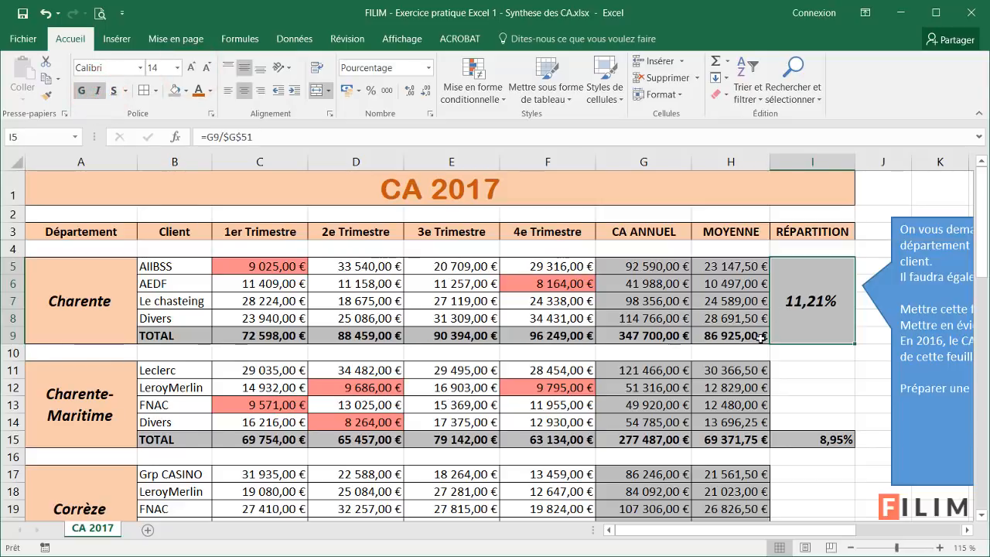
left_click(794, 372)
left_click(809, 324)
left_click(144, 90)
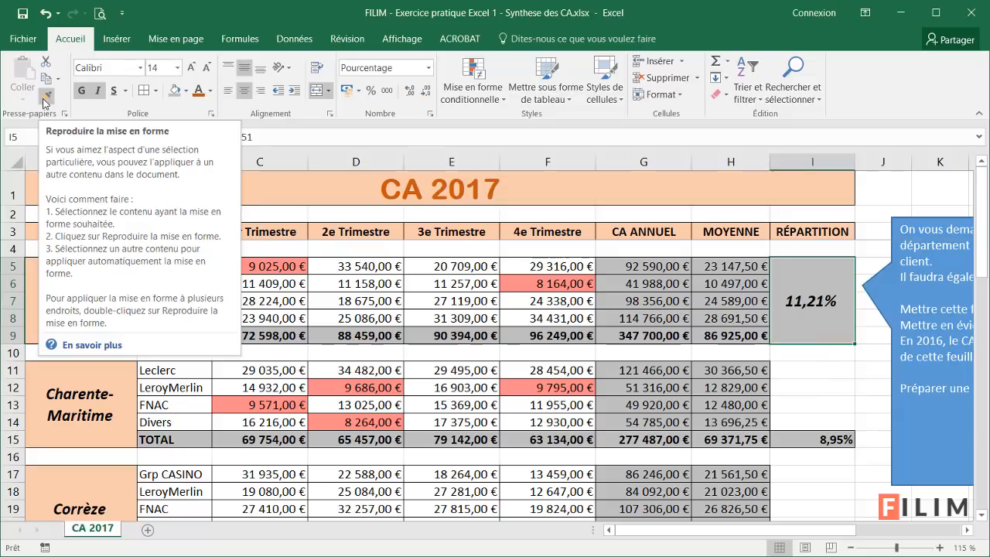
Step: Try to copy the merged Charente percentage's formatting onto the Charente-Maritime RÉPARTITION cells with the format painter, then undo it
left_click(817, 321)
left_click(778, 389)
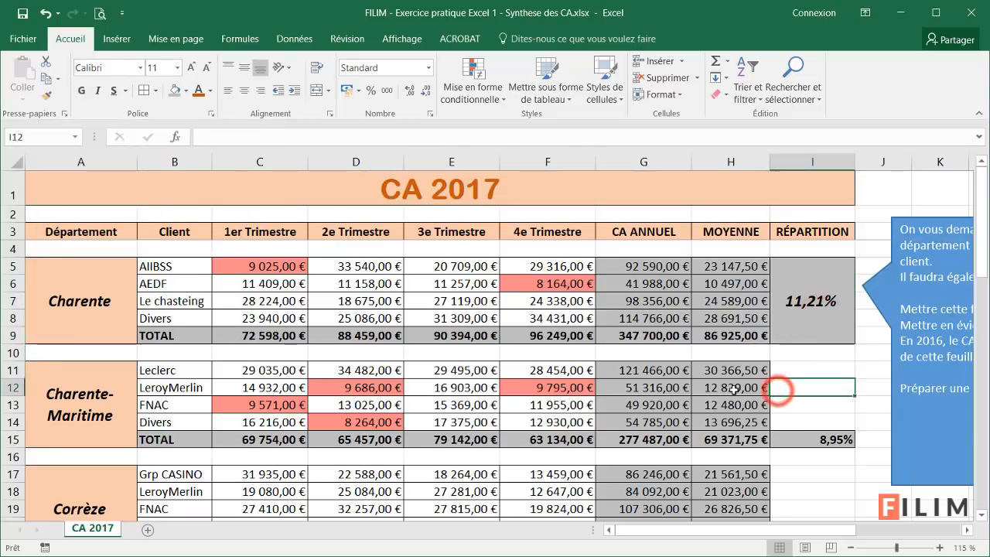
scroll(732, 389, "down", 1)
scroll(732, 389, "up", 1)
left_click(819, 316)
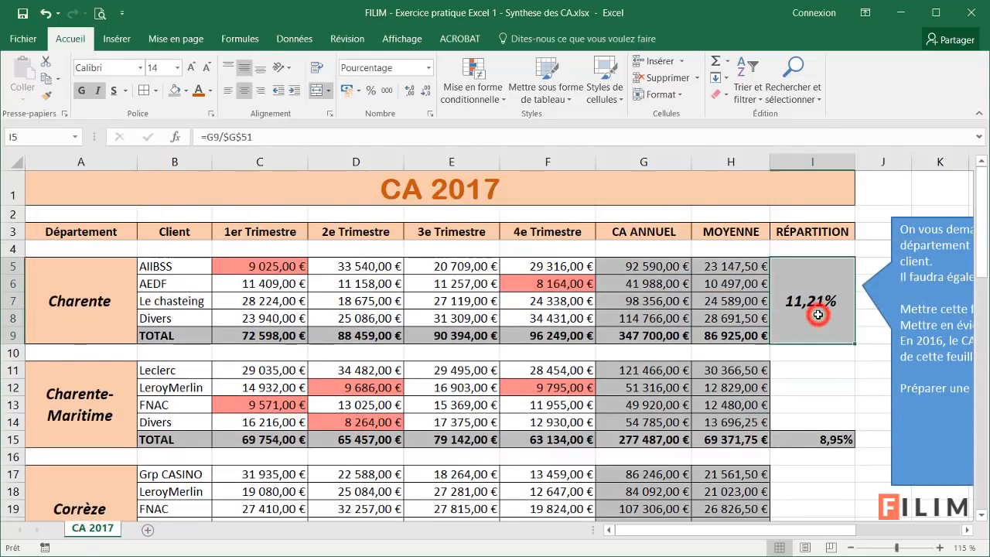
left_click(718, 373)
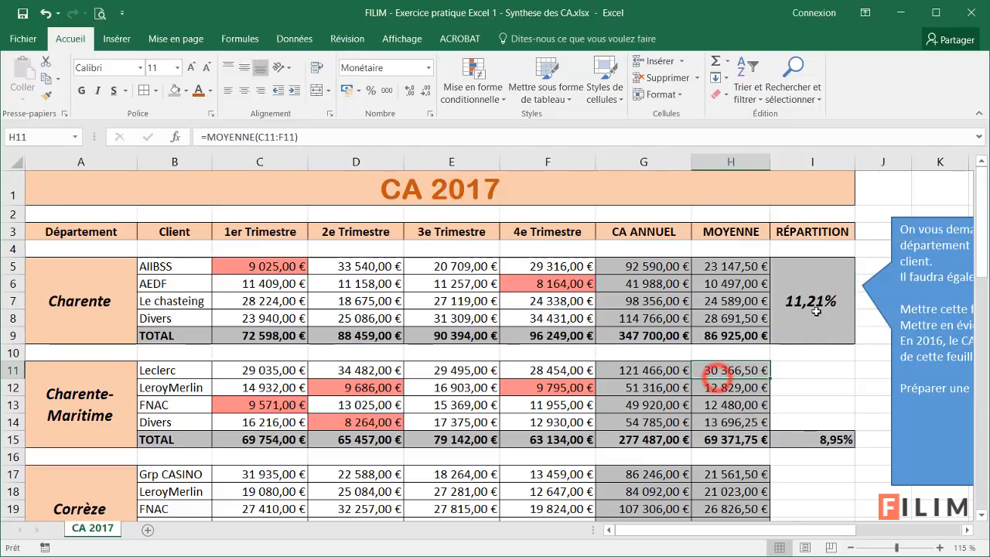
left_click(812, 306)
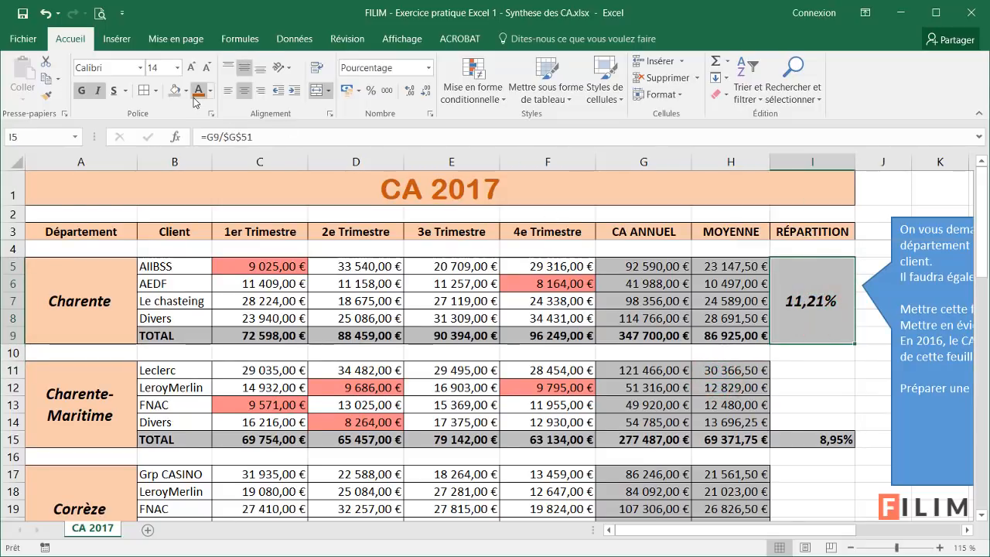
left_click_drag(797, 372, 795, 423)
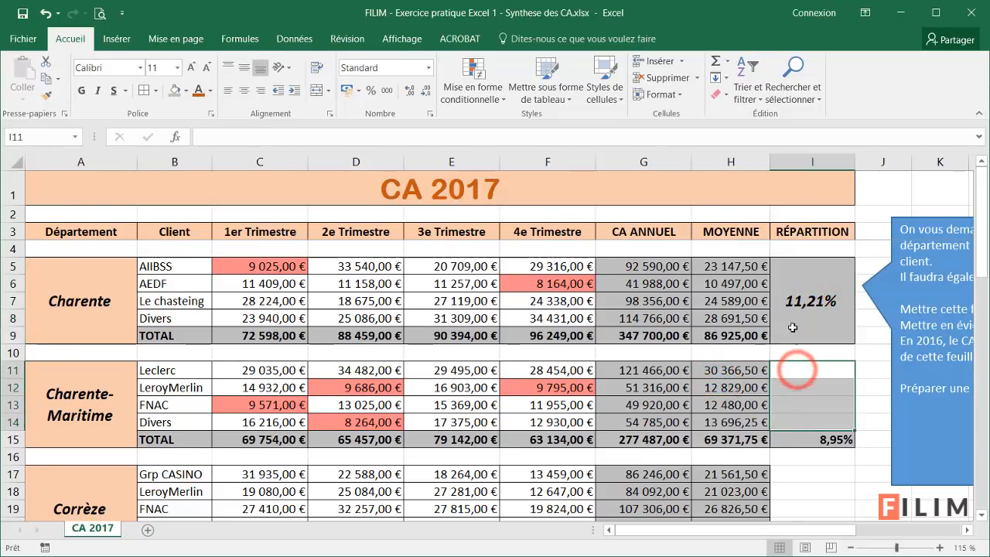
left_click(791, 308)
left_click(47, 101)
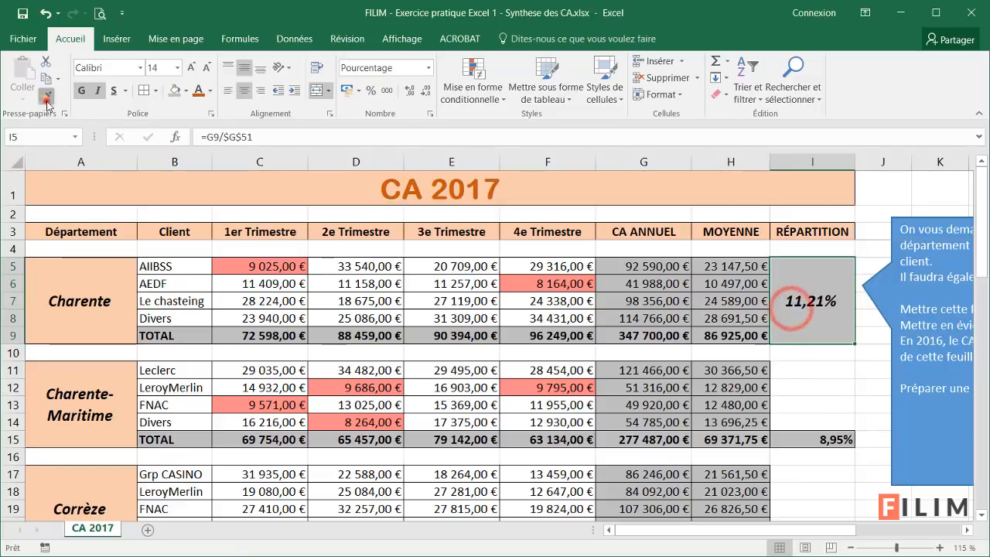
left_click(784, 373)
key("ctrl+z")
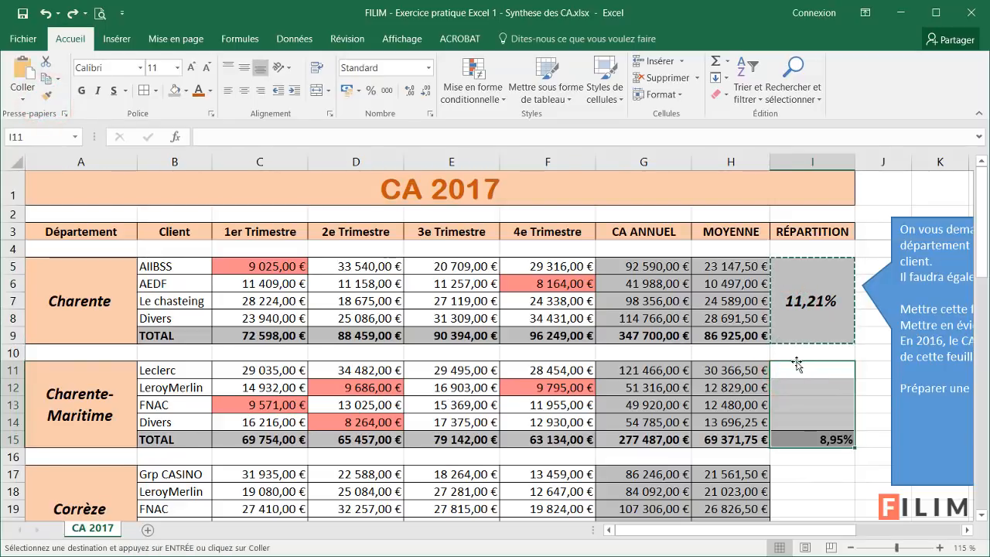
Step: Merge and centre the Charente-Maritime RÉPARTITION cells I11:I15, with the percentage aligned to the vertical middle
left_click(820, 440)
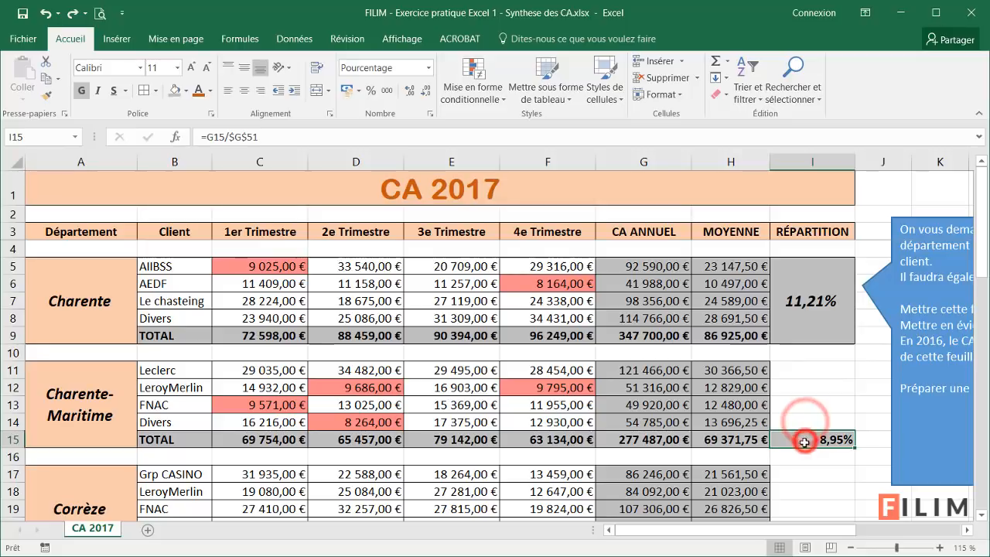
left_click_drag(808, 370, 804, 440)
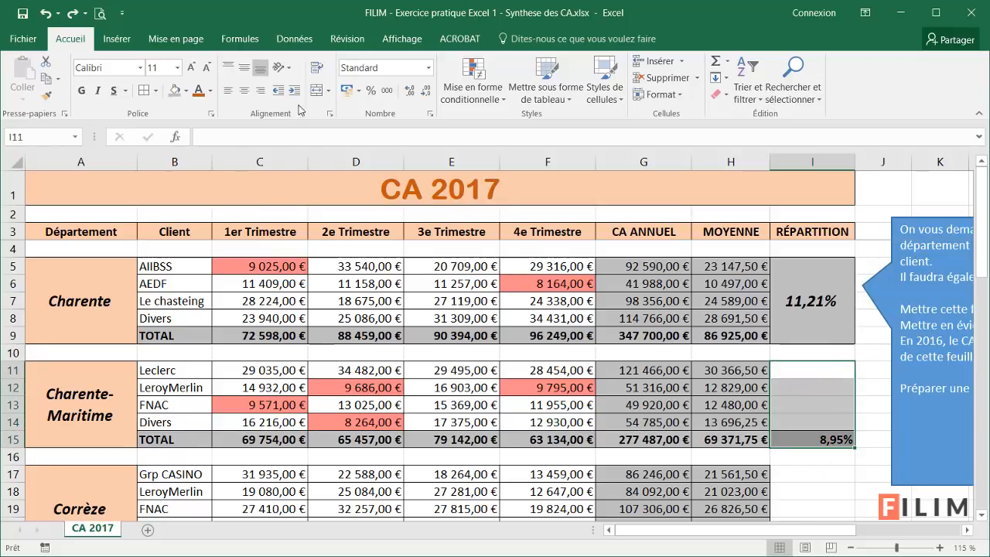
left_click(317, 91)
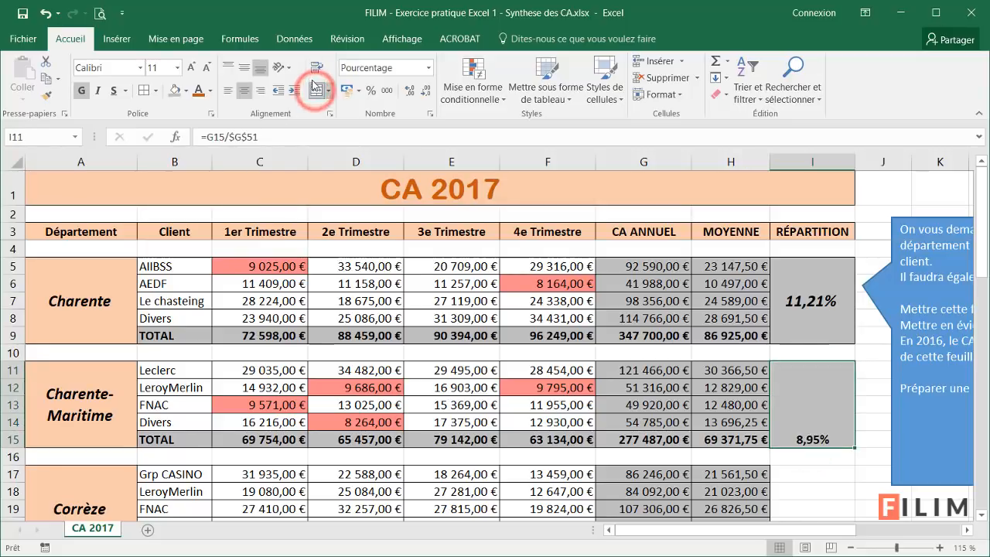
left_click(242, 71)
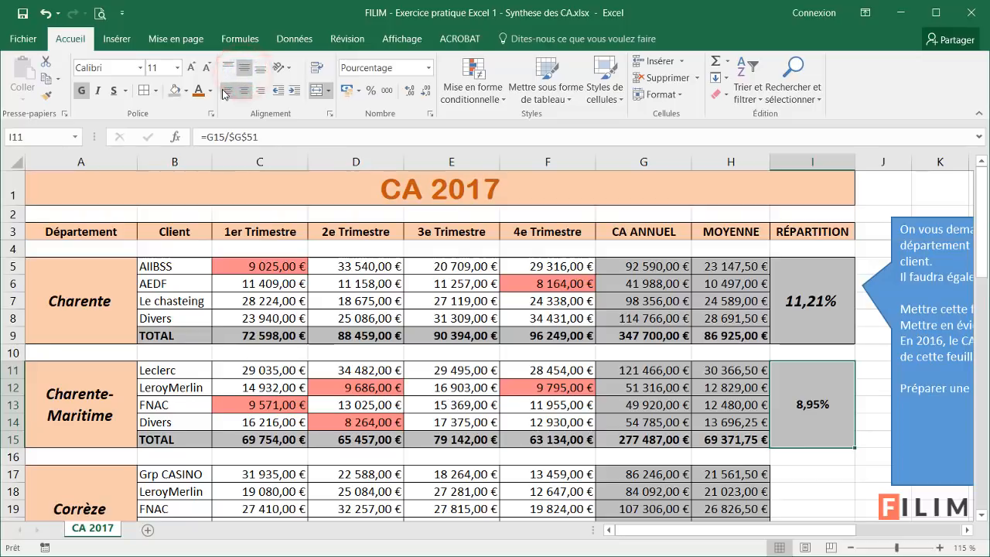
Step: Match the Charente-Maritime percentage to the Charente one with font size 14 and italic, and apply borders to its cell
left_click(804, 300)
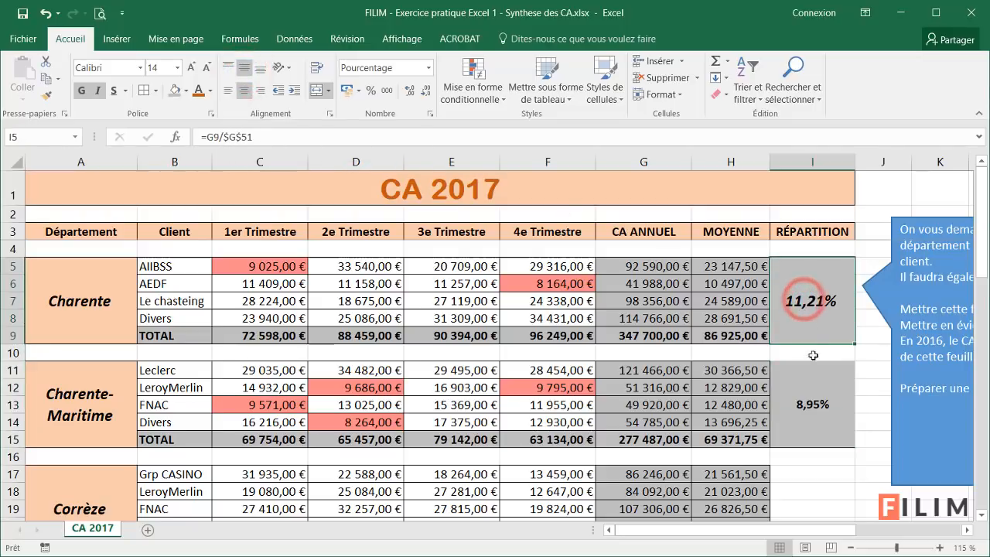
left_click(813, 391)
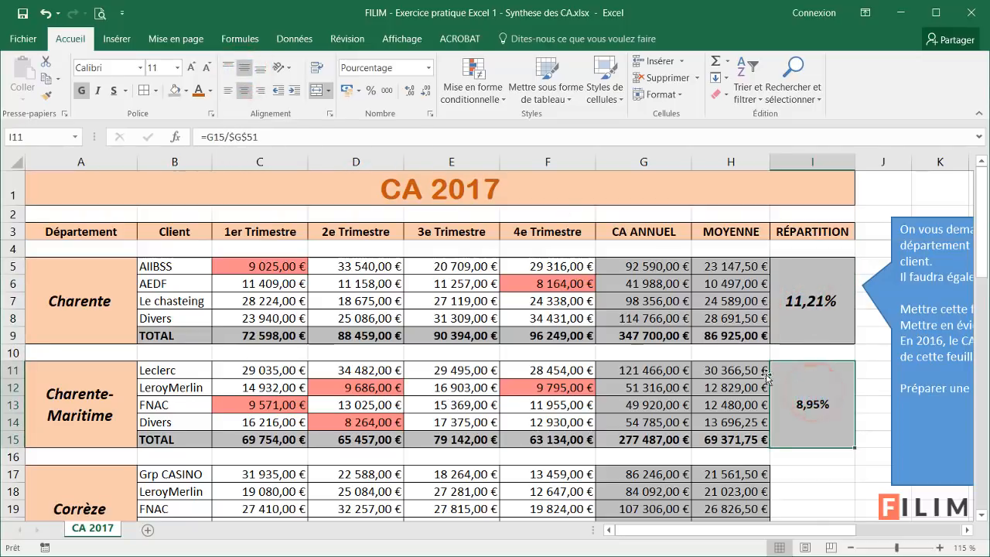
left_click(198, 68)
left_click(199, 68)
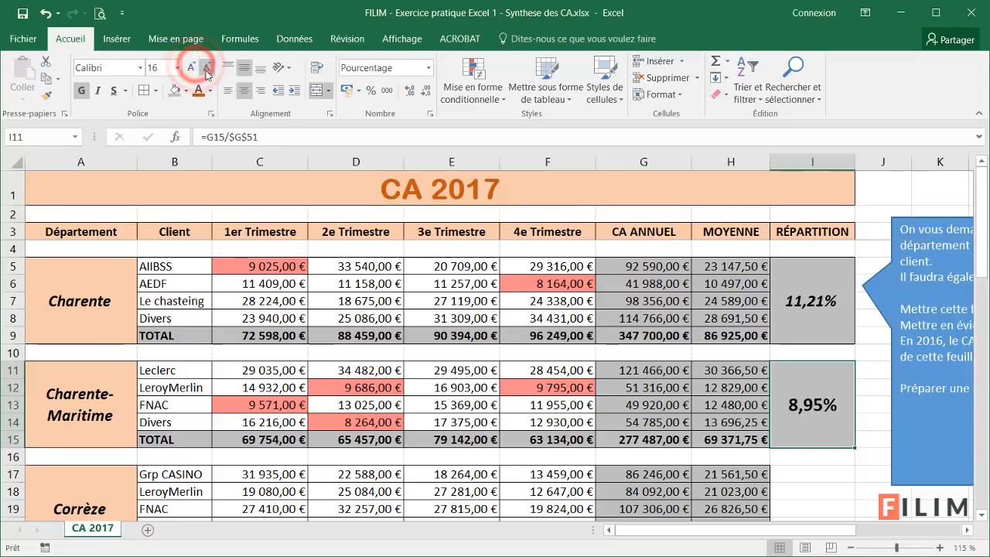
left_click(97, 95)
left_click(686, 376)
scroll(686, 376, "down", 1)
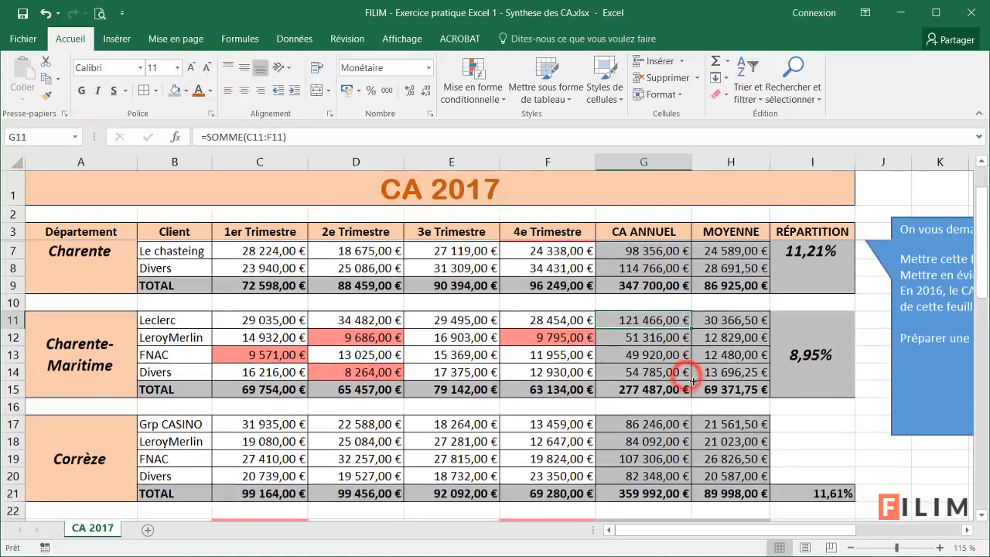
left_click(803, 357)
left_click(143, 91)
left_click(546, 335)
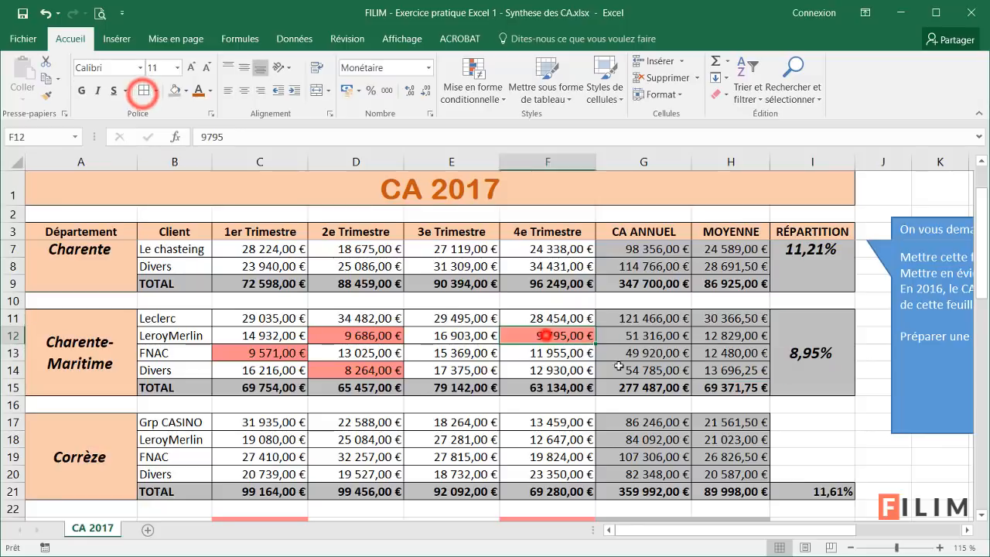
Step: Merge and centre the Corrèze RÉPARTITION cells I17:I21
scroll(813, 390, "down", 1)
left_click_drag(812, 372, 804, 414)
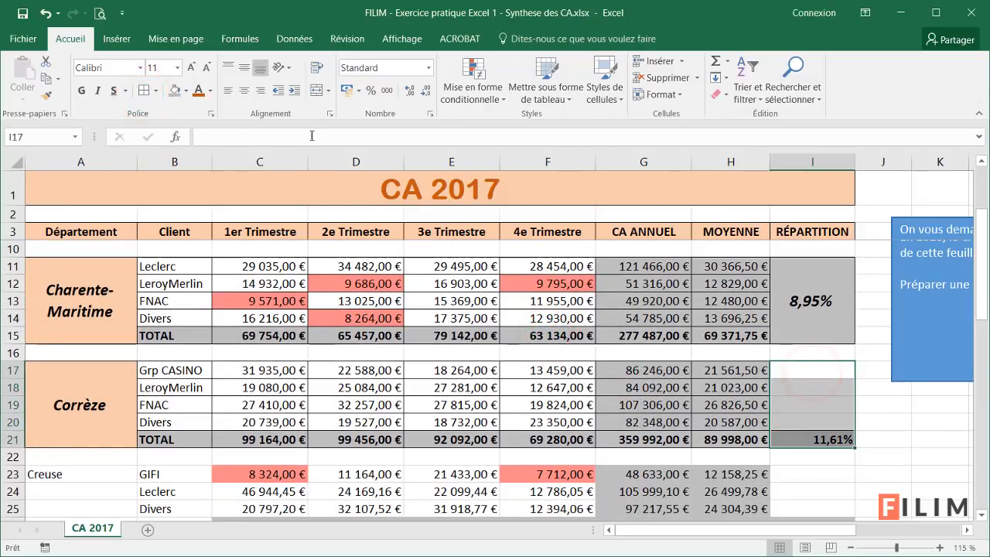
left_click(316, 90)
Step: Format the merged Corrèze percentage with font size 14, italic and vertical middle alignment, and apply borders to its cell
left_click(192, 67)
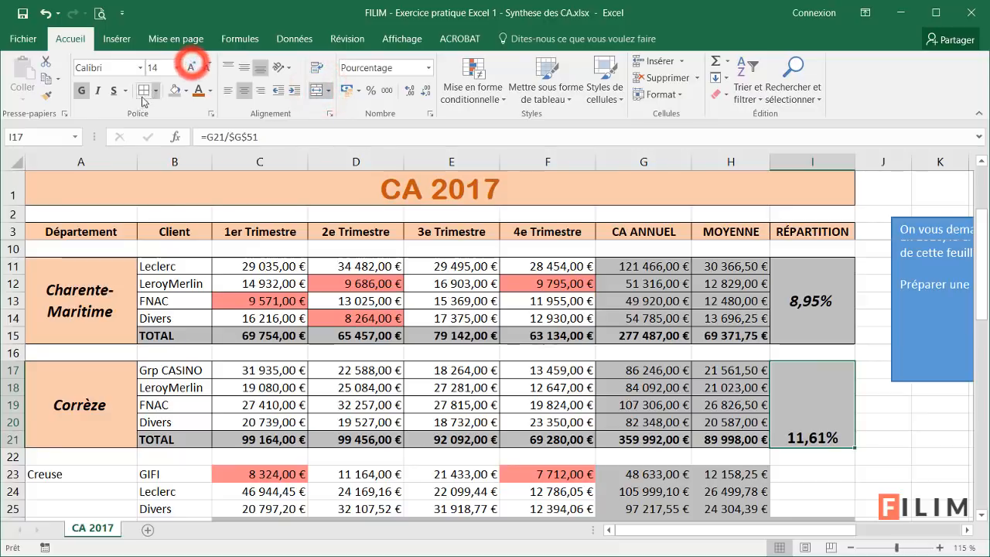
left_click(192, 67)
left_click(97, 90)
left_click(245, 69)
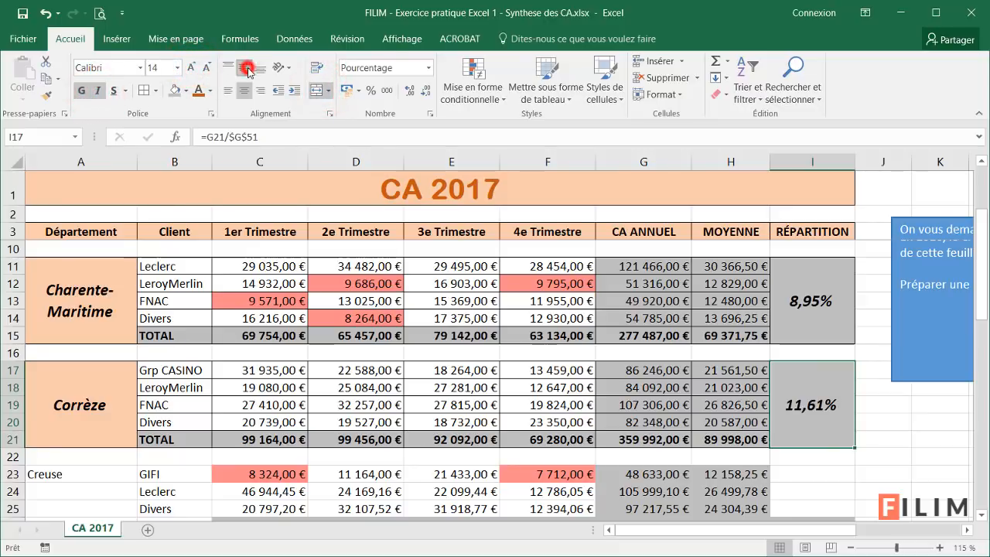
left_click(144, 96)
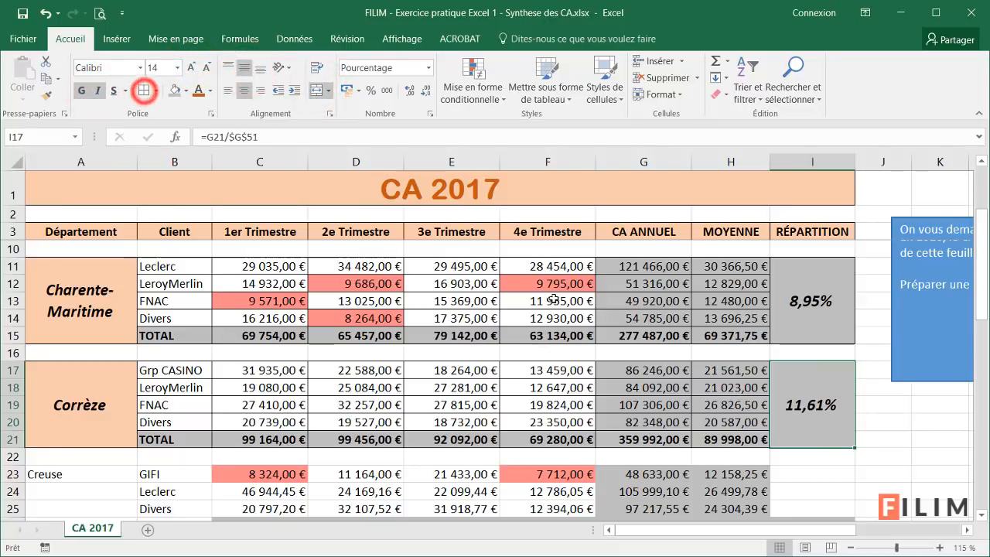
left_click(641, 248)
Step: Copy the 2016 global sales figure 2 892 714 from the blue instruction callout beside the table
scroll(591, 356, "up", 2)
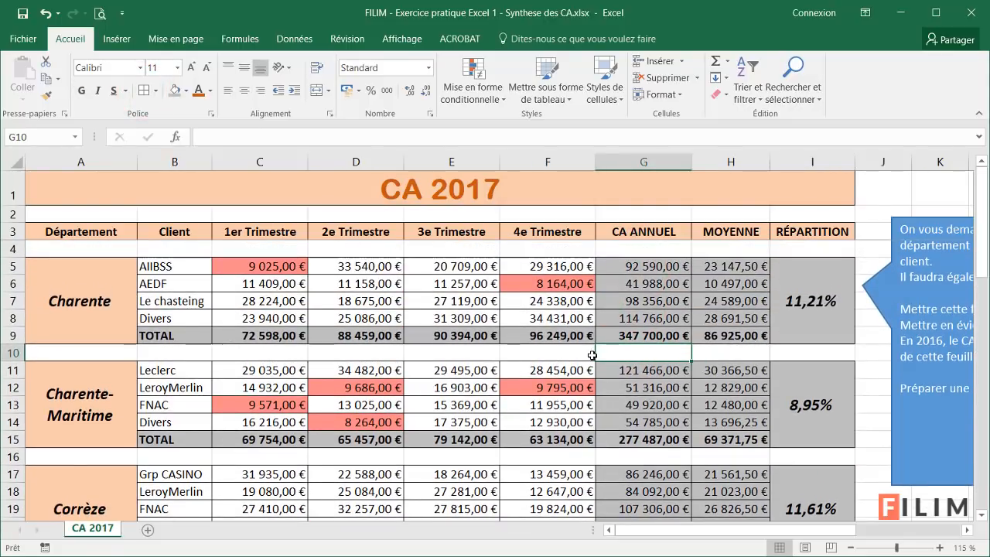
left_click(840, 286)
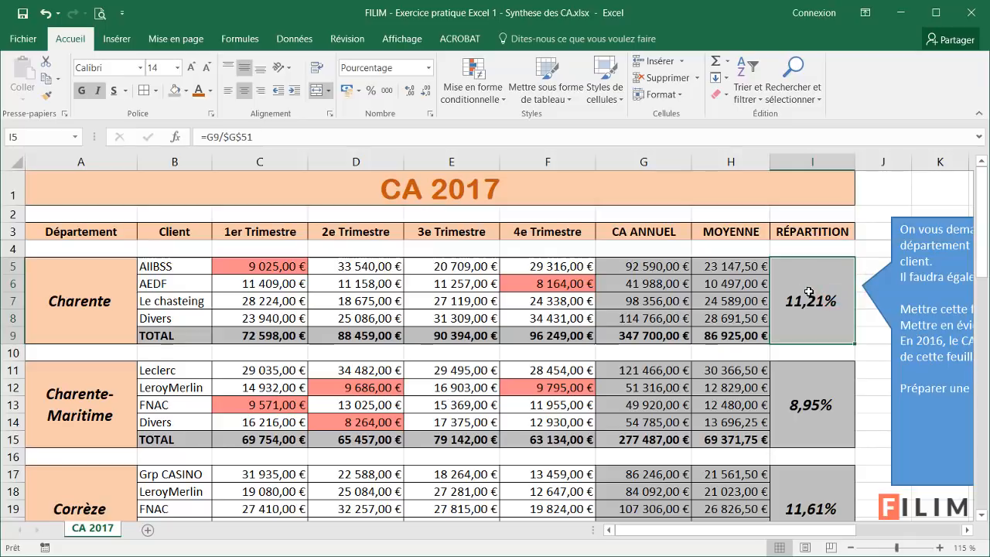
left_click_drag(738, 531, 822, 545)
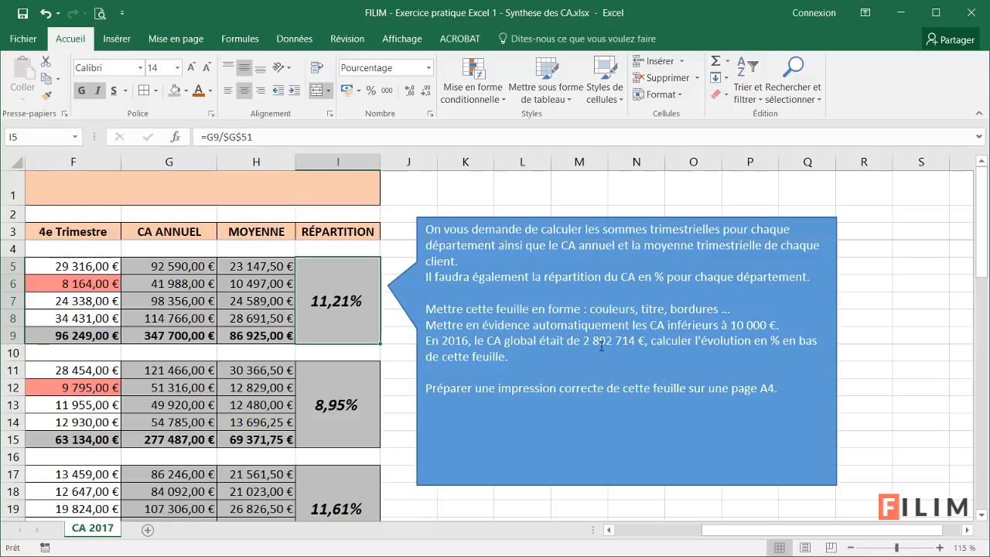
left_click_drag(582, 342, 630, 345)
key("ctrl+c")
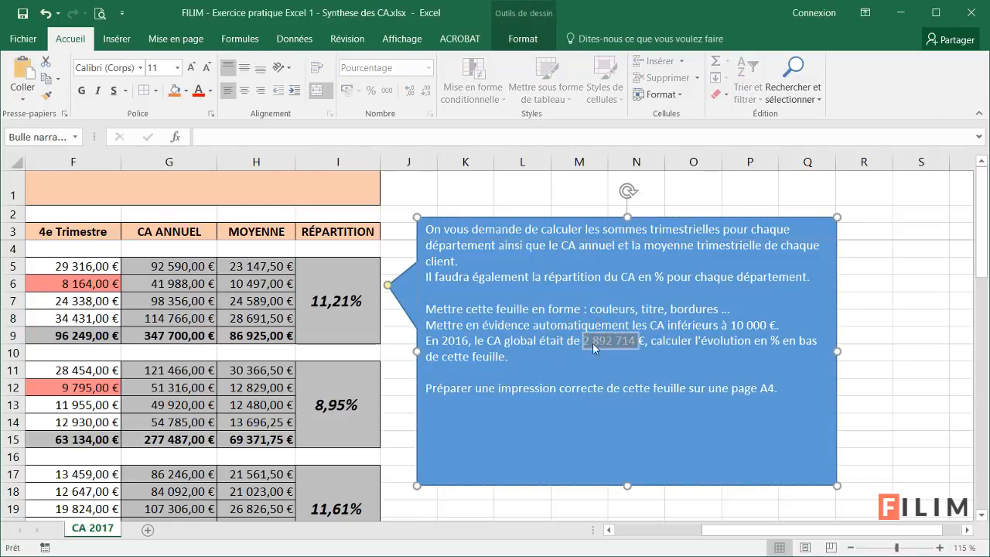
Step: Paste the copied 2016 sales figure 2892714 into cell F55 below the regional total row
left_click_drag(740, 530, 648, 531)
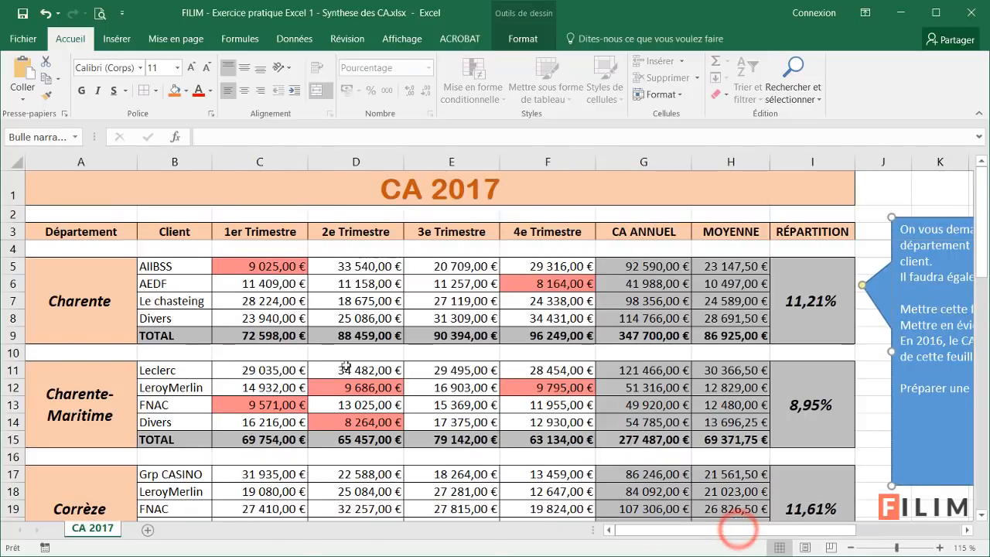
scroll(341, 368, "down", 2)
scroll(341, 367, "down", 11)
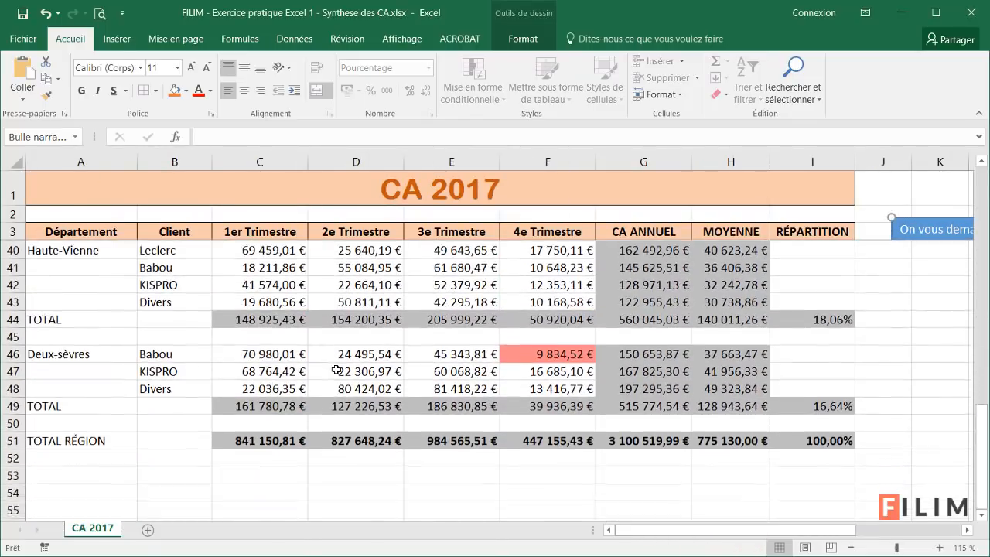
left_click(330, 433)
scroll(328, 431, "down", 1)
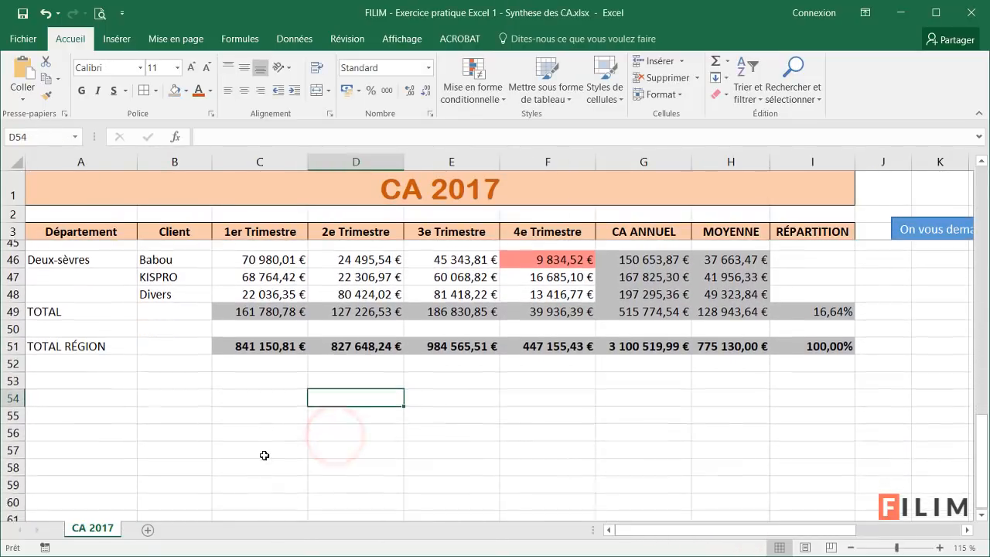
left_click(431, 389)
left_click(517, 405)
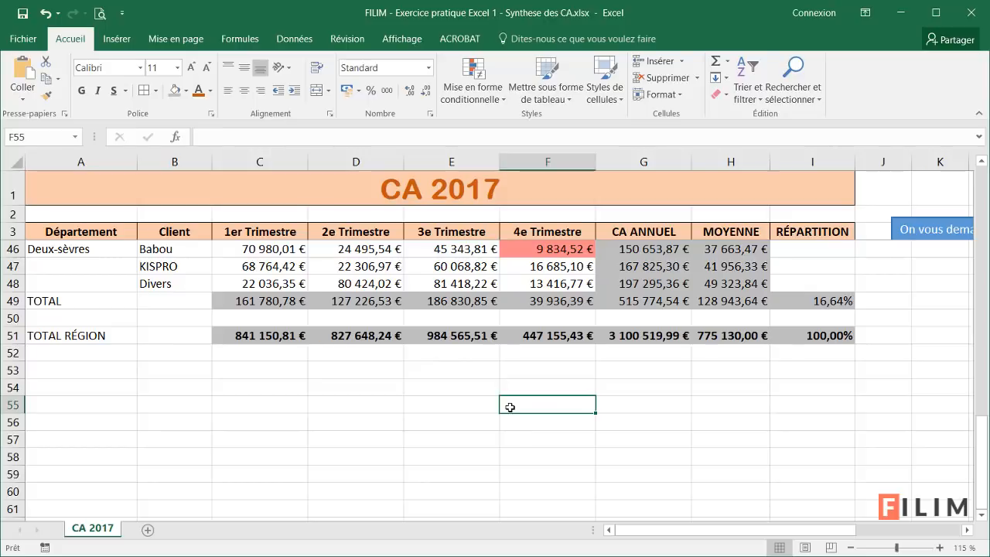
key("ctrl+v")
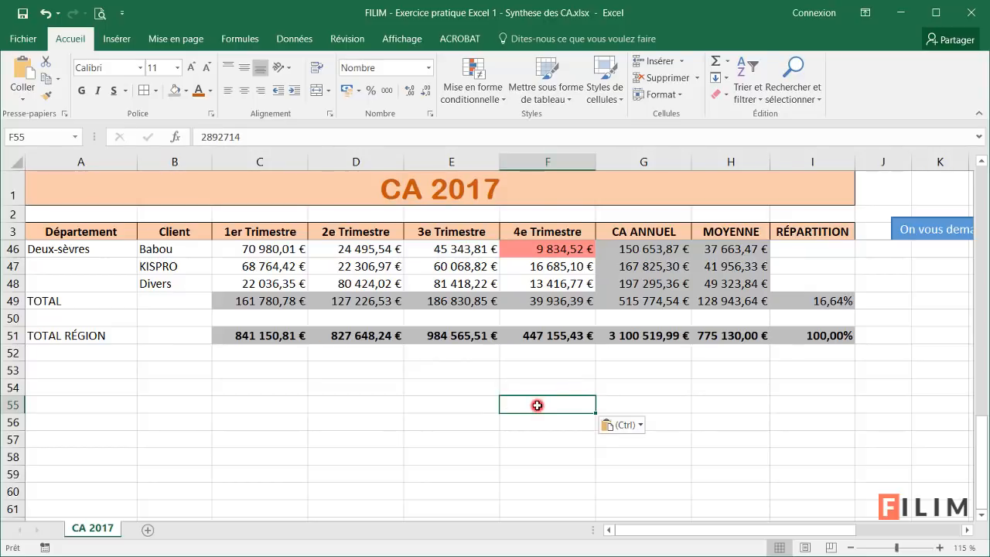
Step: Set the font colour of the pasted figure in F55 to automatic black
double_click(537, 406)
left_click(575, 405)
left_click_drag(586, 404, 467, 397)
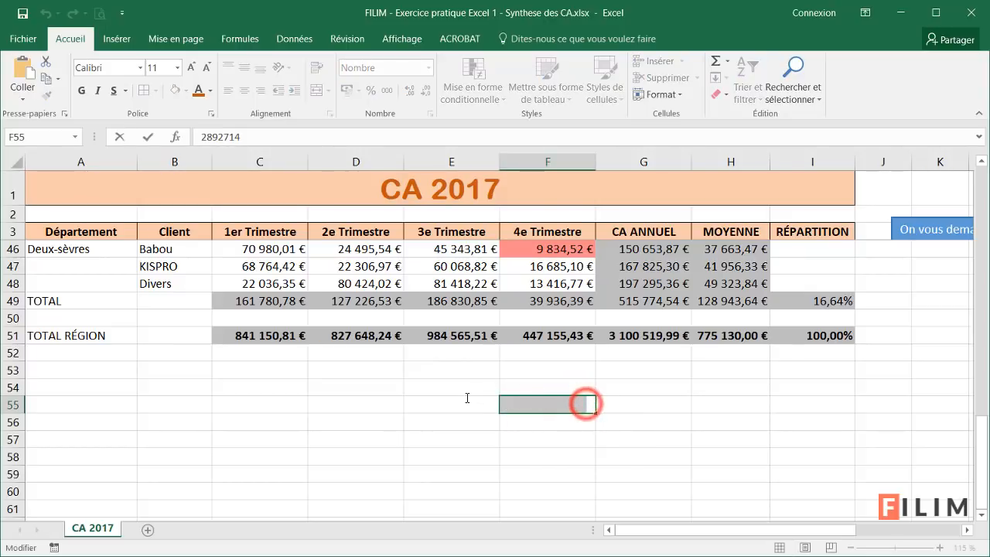
left_click(210, 91)
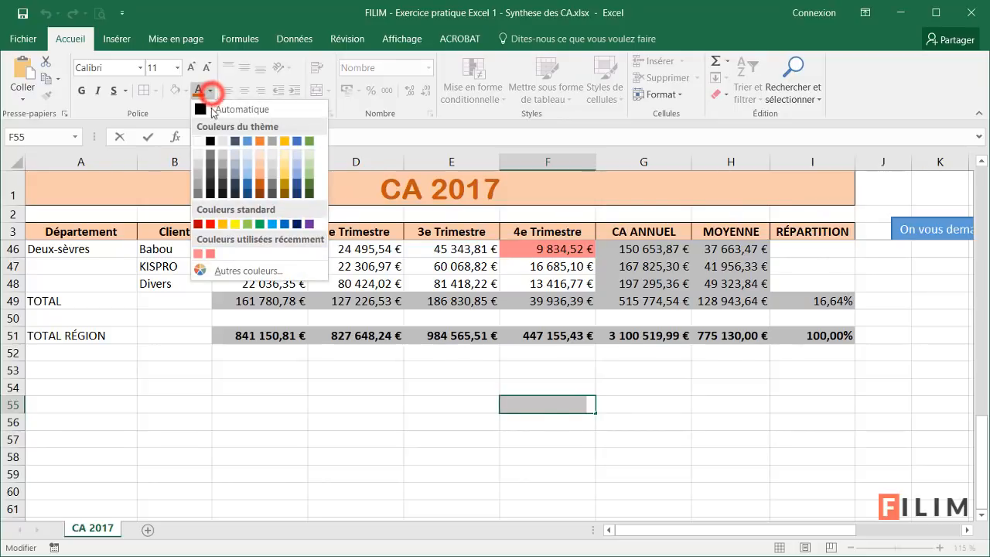
left_click(211, 110)
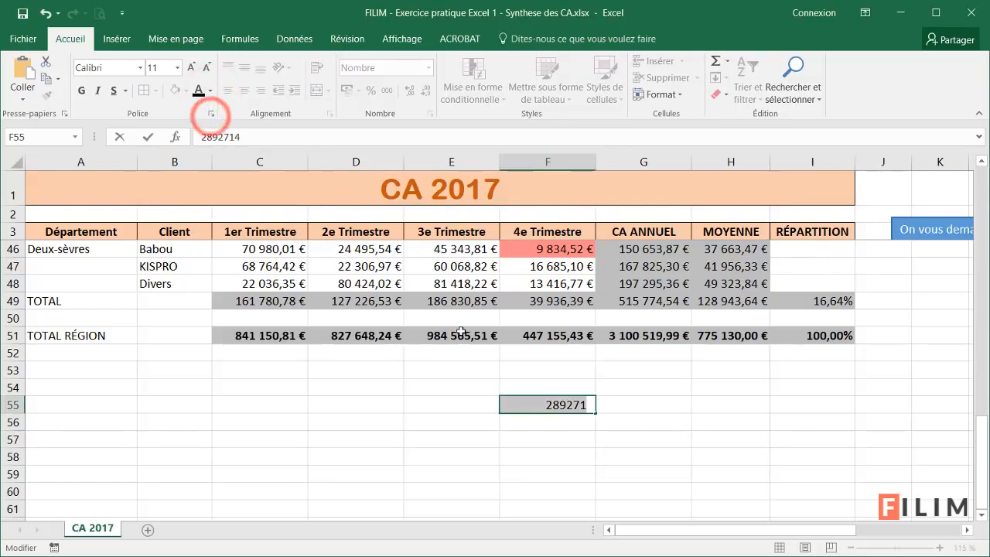
left_click(603, 366)
left_click(578, 402)
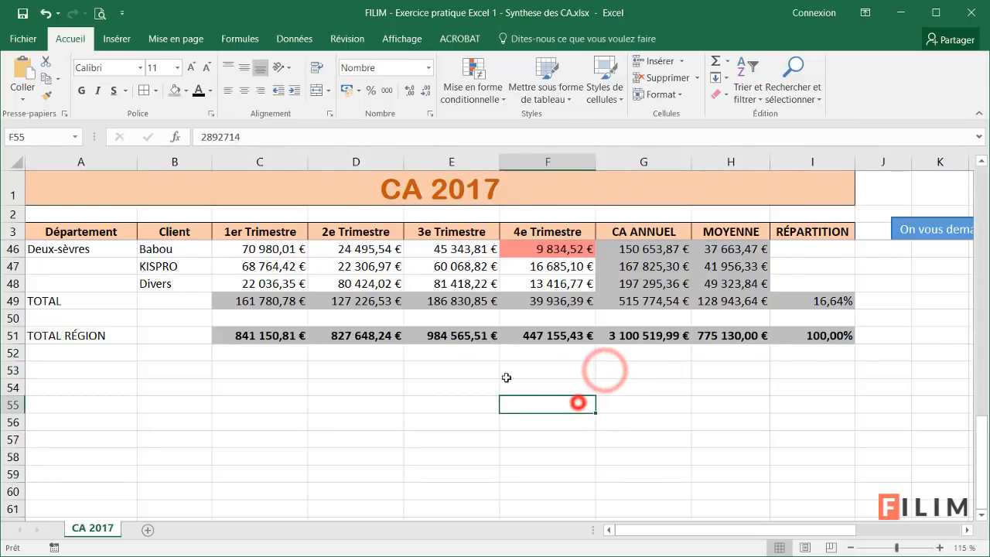
left_click(199, 91)
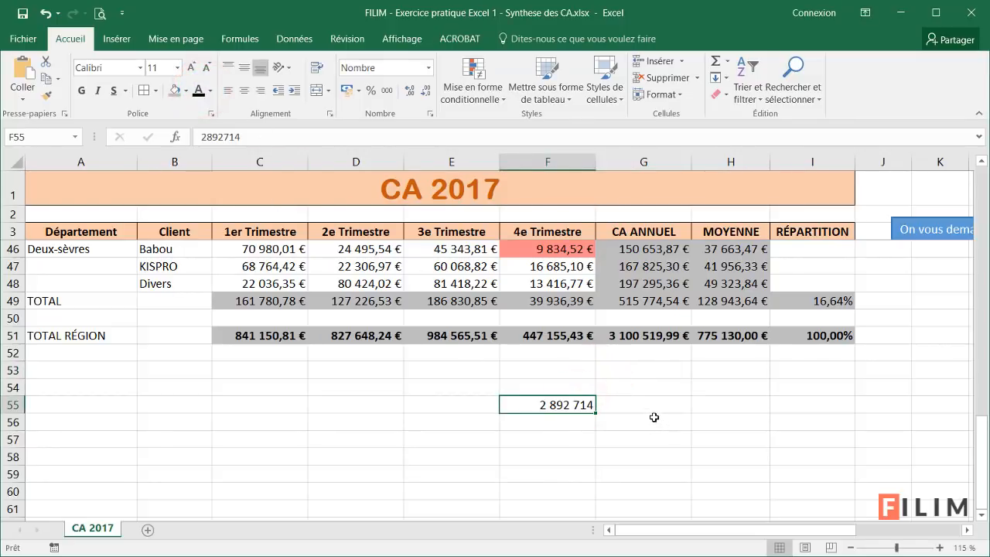
Step: Move the 2016 sales figure from F55 to E55
left_click(536, 388)
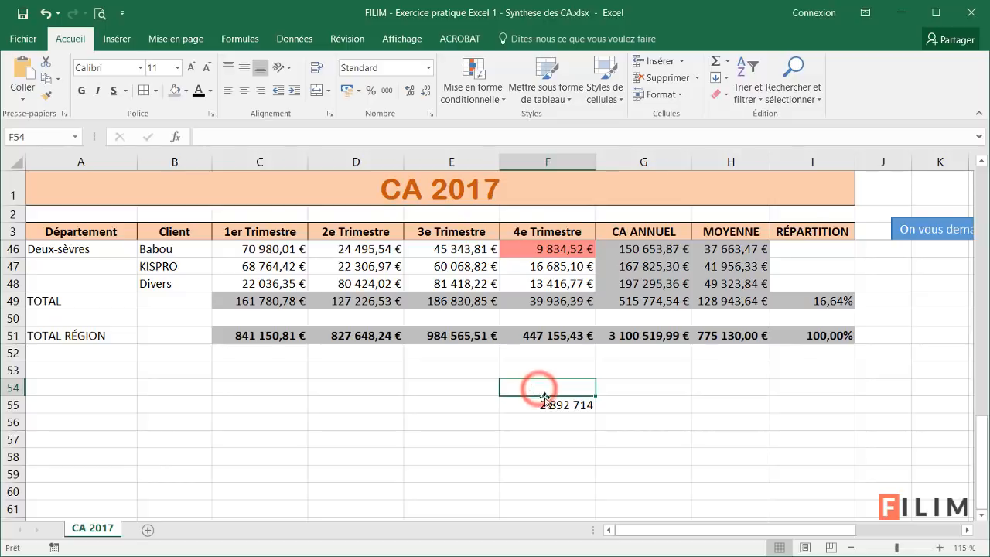
left_click(547, 403)
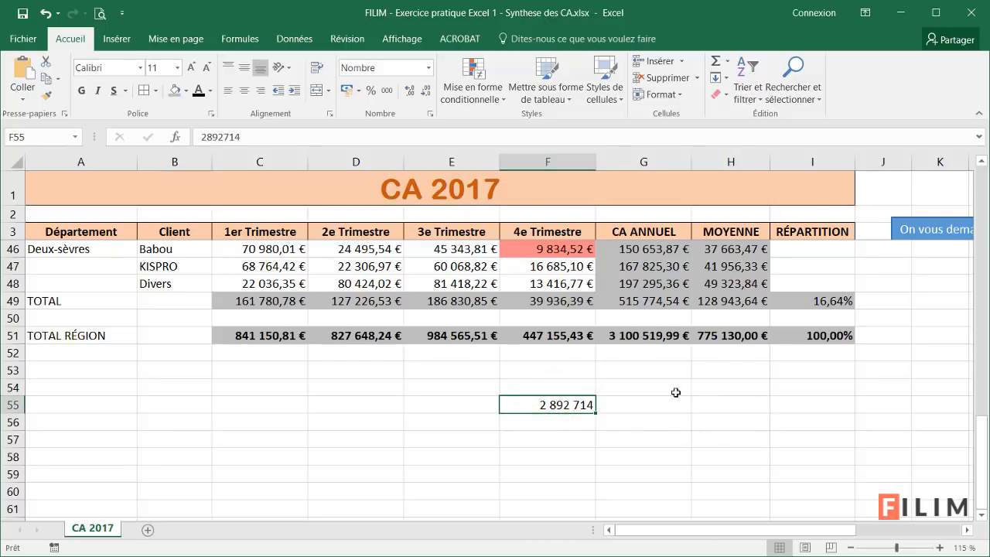
left_click_drag(526, 414, 462, 404)
Step: Enter the column headings 2016, 2017 and évolution in cells E54 to G54 above the sales figure
left_click(460, 389)
type("201")
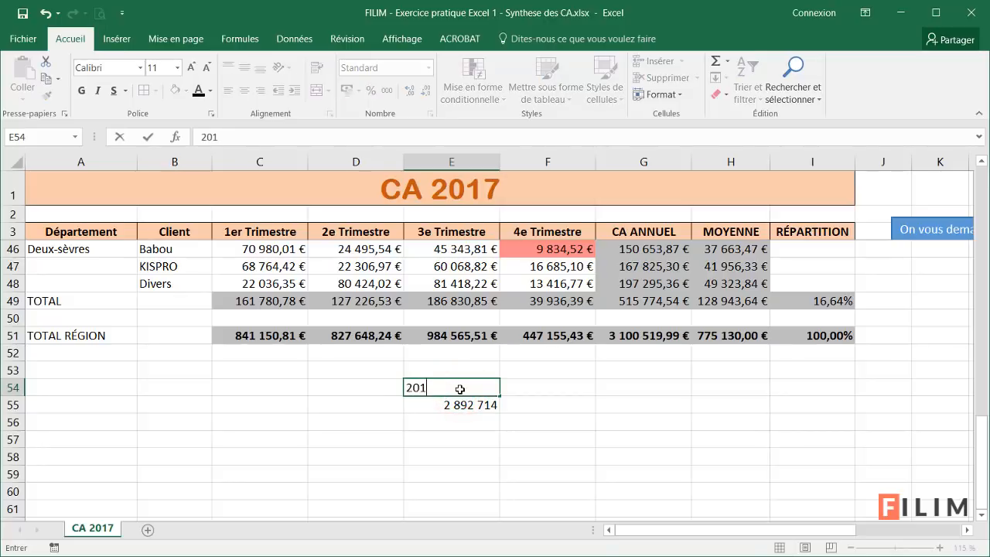
type("6")
key("Tab")
type("2017")
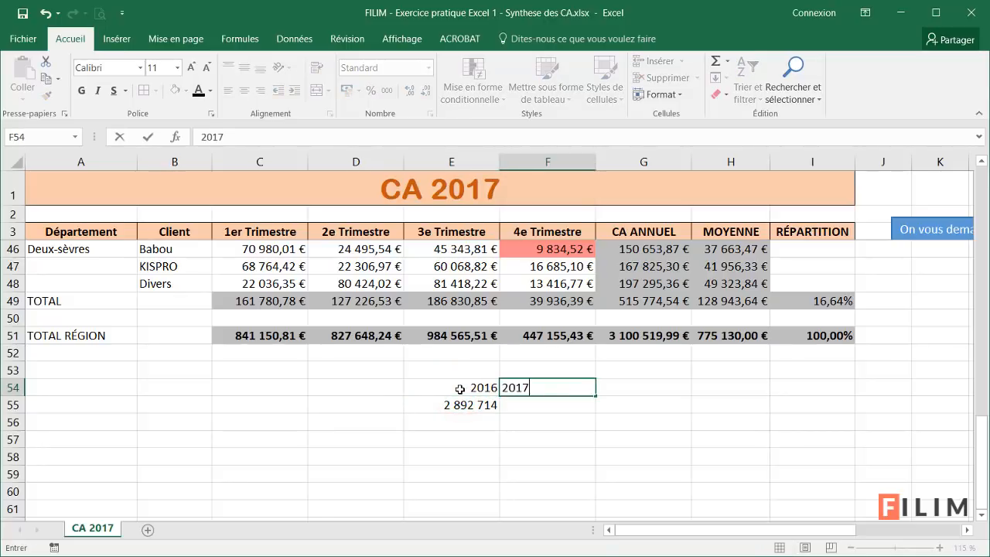
key("Tab")
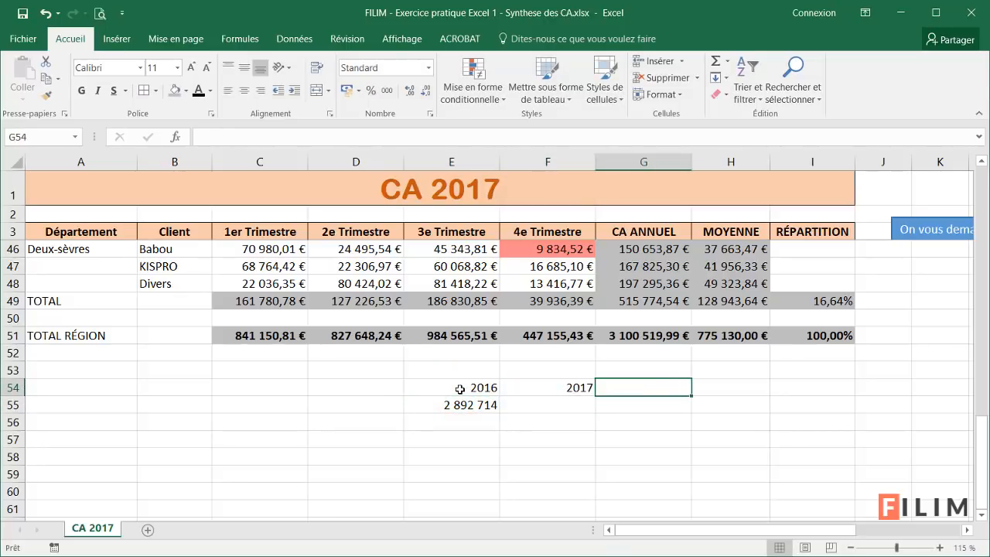
type("évoluation")
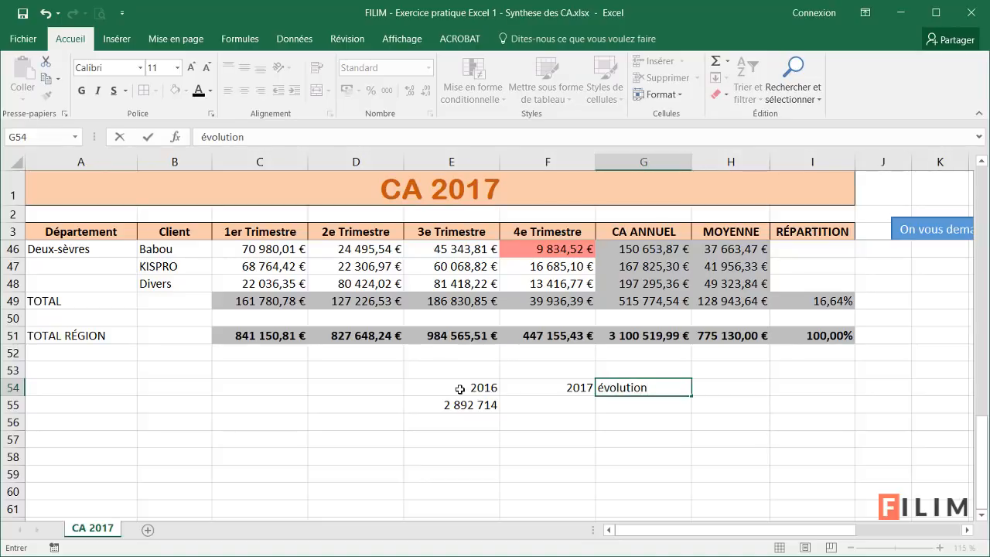
key("Up")
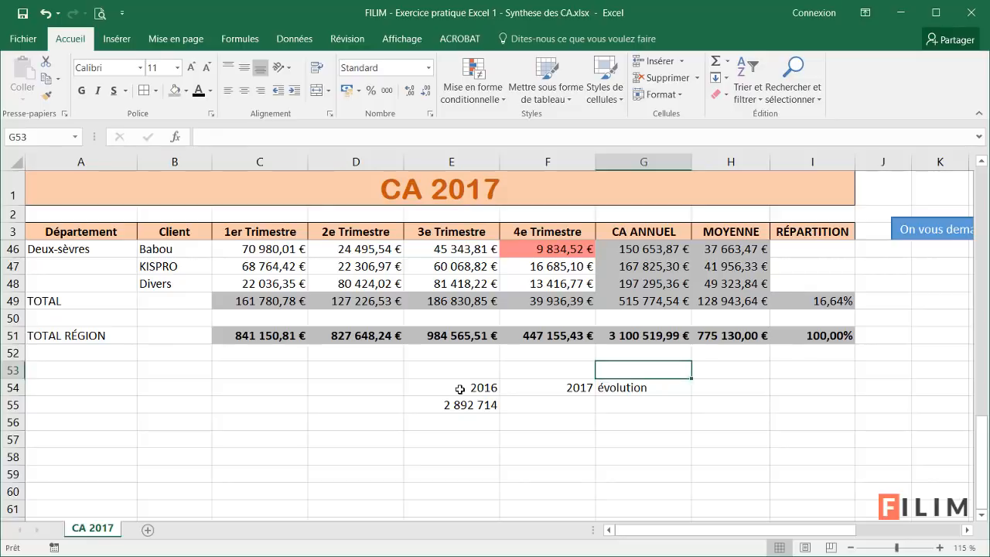
Step: Label the comparison row CA in cell D55
key("Down")
key("Left")
key("Left")
key("Down")
key("Left")
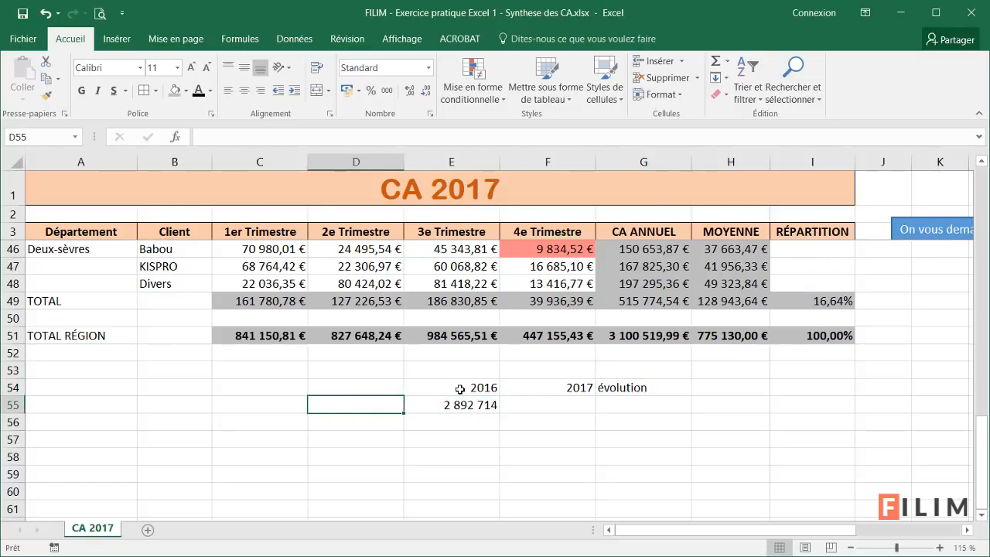
type("CA")
key("Tab")
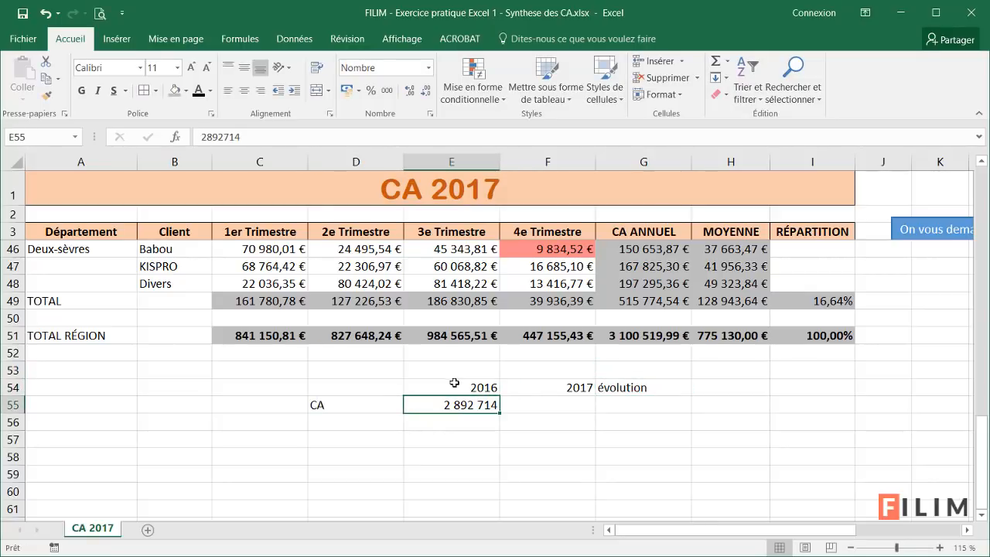
Step: Link cell F55 under the 2017 heading to the regional annual total with the formula =G51
left_click(569, 408)
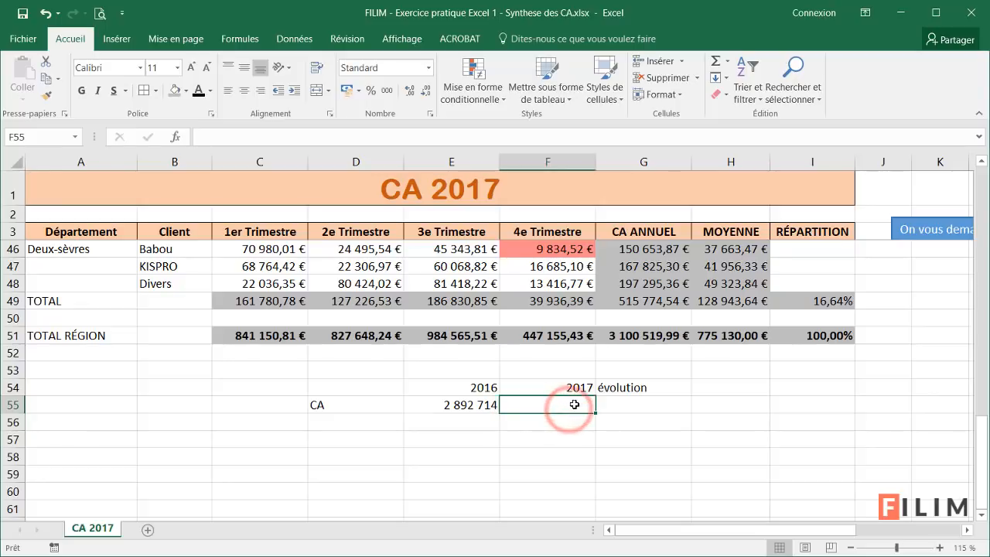
left_click(634, 344)
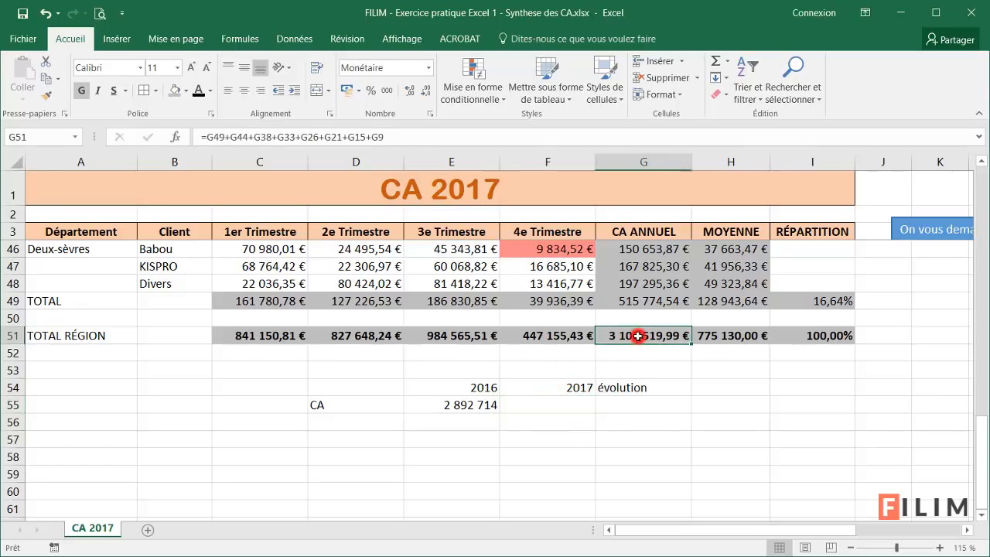
left_click(571, 407)
type("=")
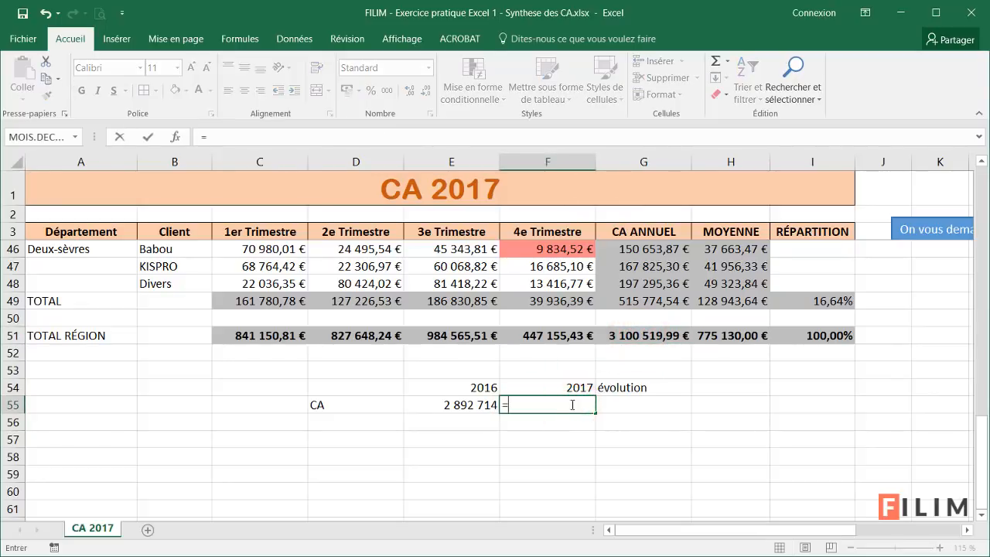
left_click(643, 336)
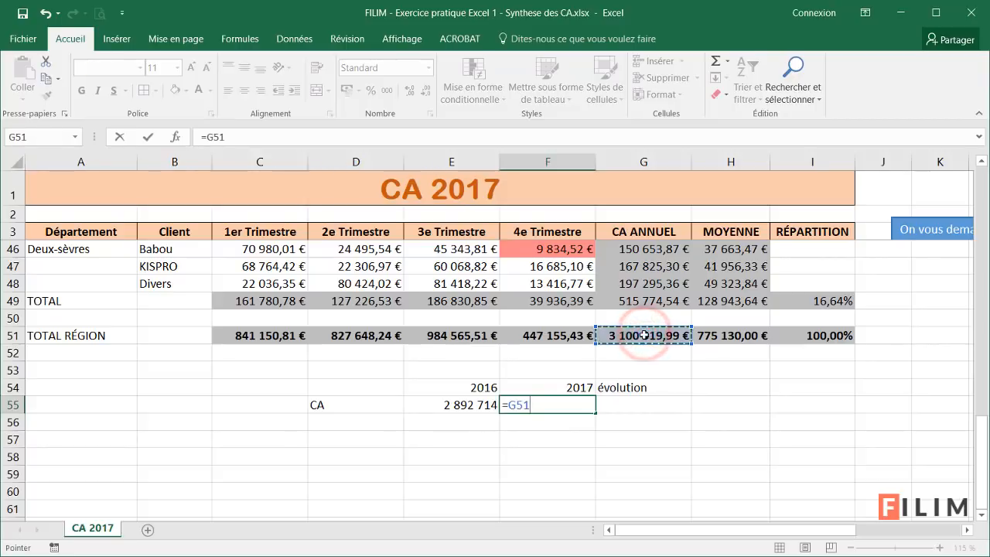
key("Return")
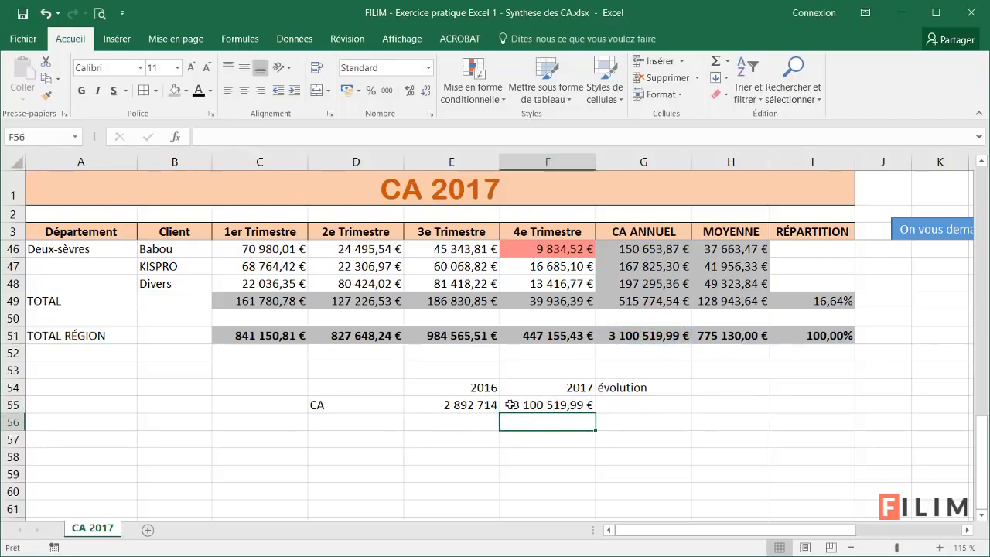
Step: Format the 2016 sales figure in E55 with the Monétaire number format
left_click(487, 404)
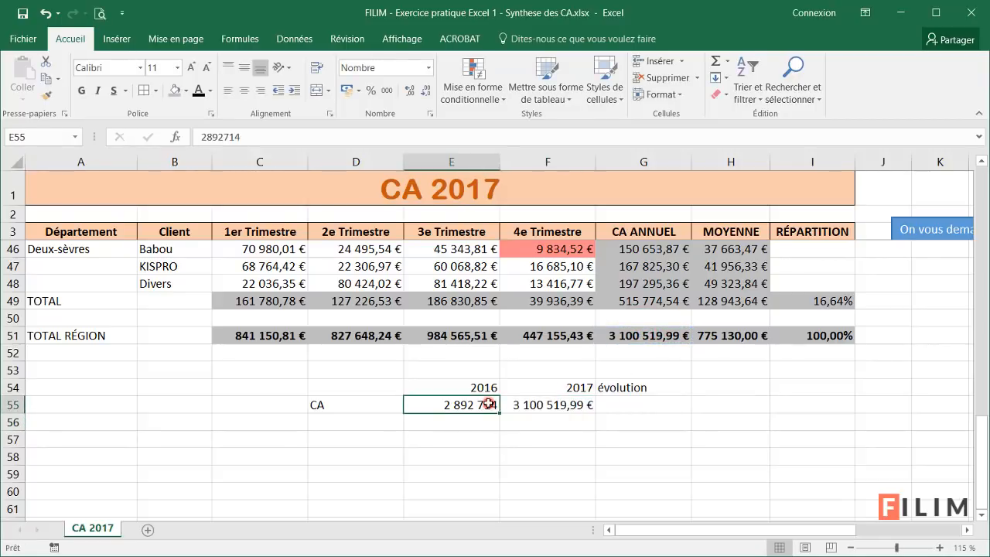
left_click(427, 67)
left_click(412, 158)
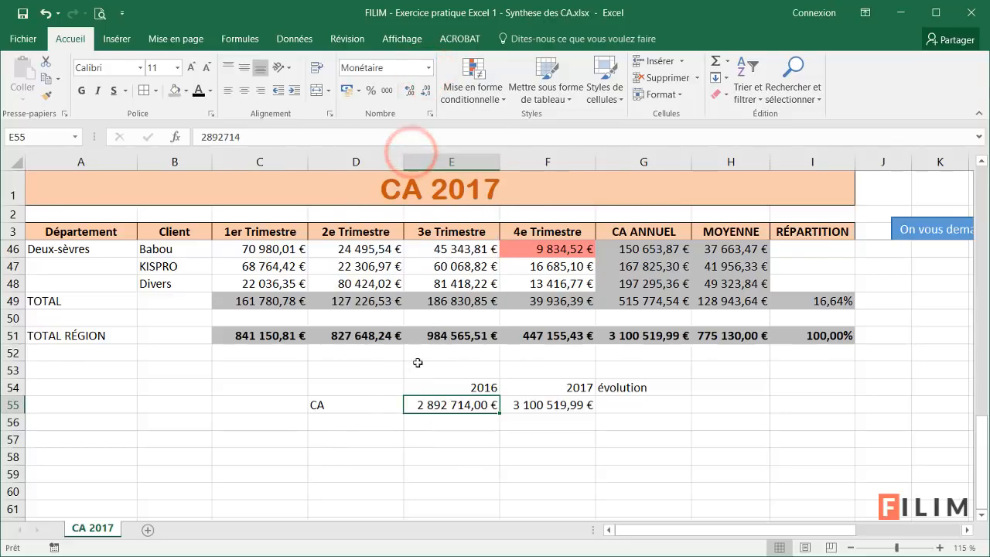
Step: Centre the contents of the comparison table D54:G55 horizontally
left_click(382, 385)
left_click_drag(382, 384, 657, 404)
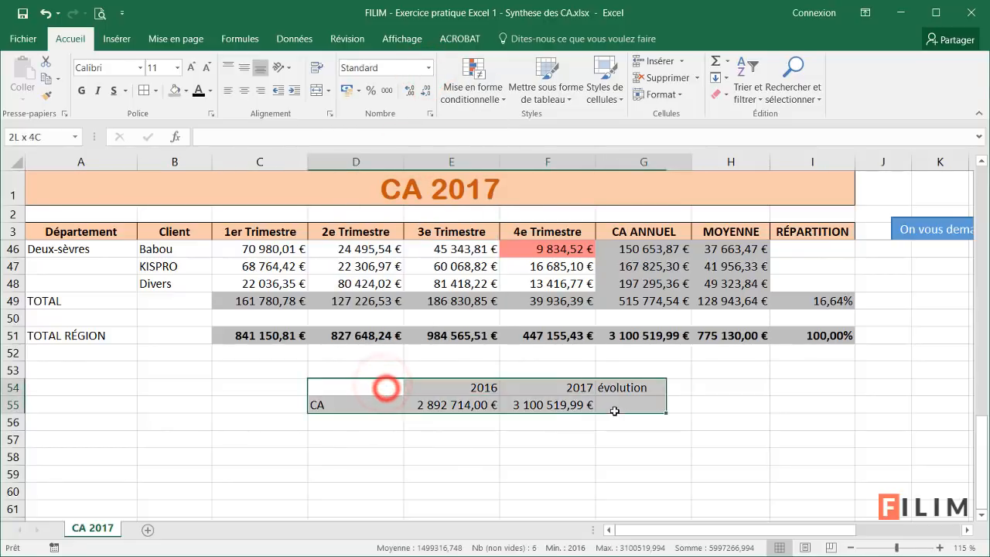
left_click(246, 92)
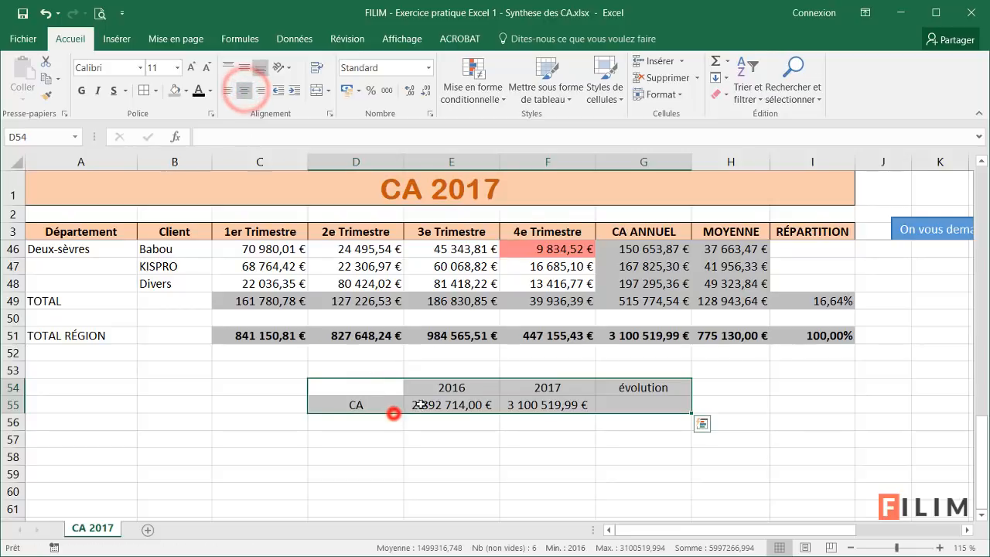
Step: Apply all borders to the comparison cells E54:G55 and to the CA label cell D55
left_click(459, 438)
left_click_drag(464, 385, 650, 404)
left_click(144, 91)
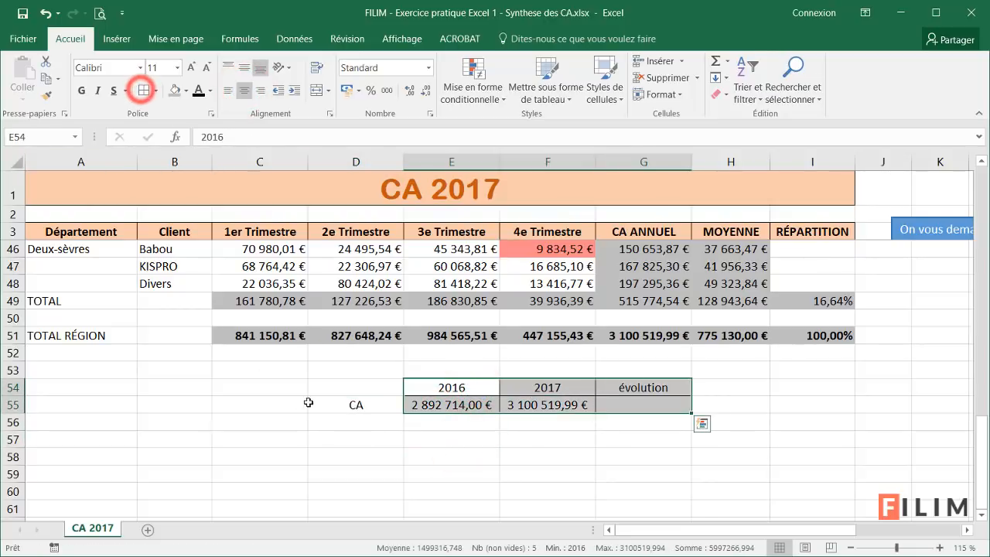
left_click(334, 398)
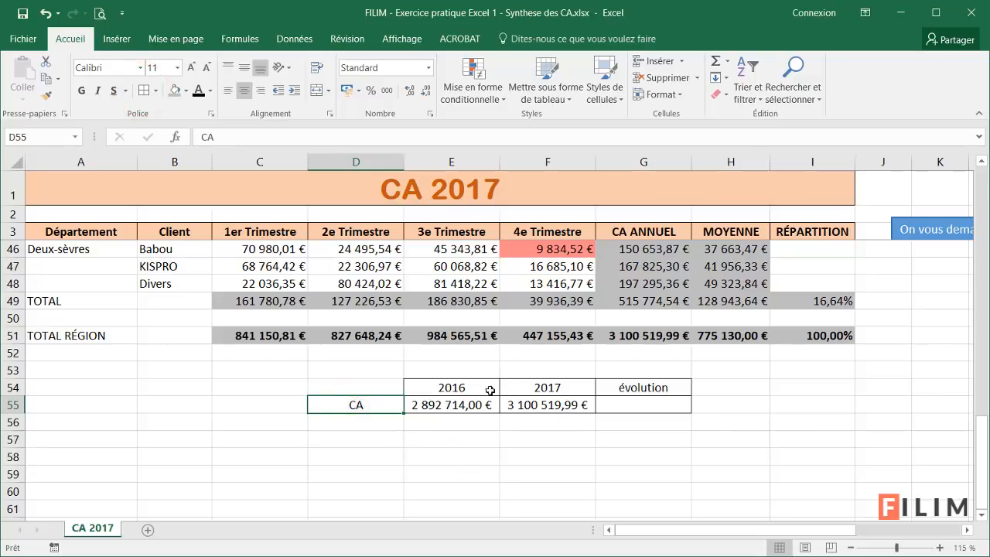
Step: Give the 2016, 2017 and évolution heading cells a light orange fill and bold text
left_click_drag(474, 385, 613, 385)
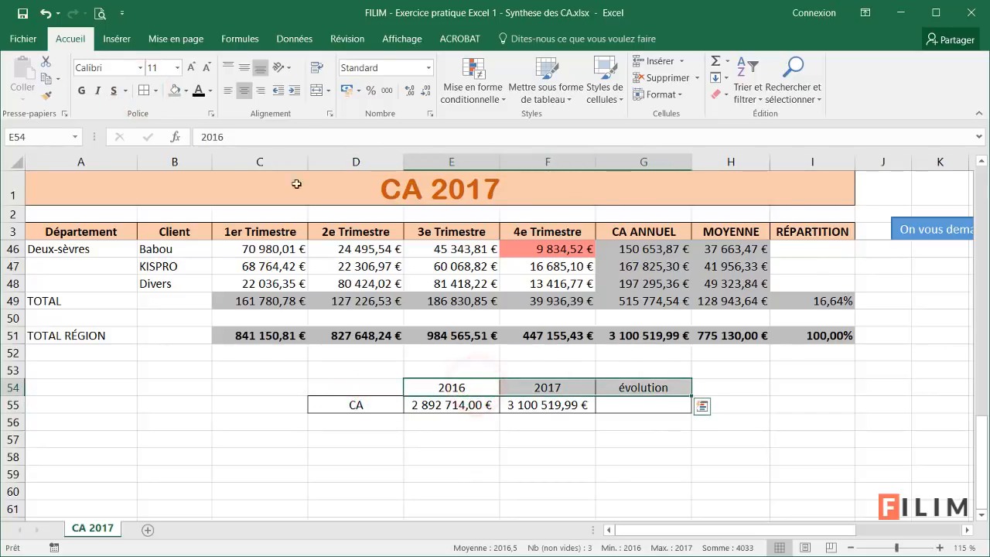
left_click(185, 90)
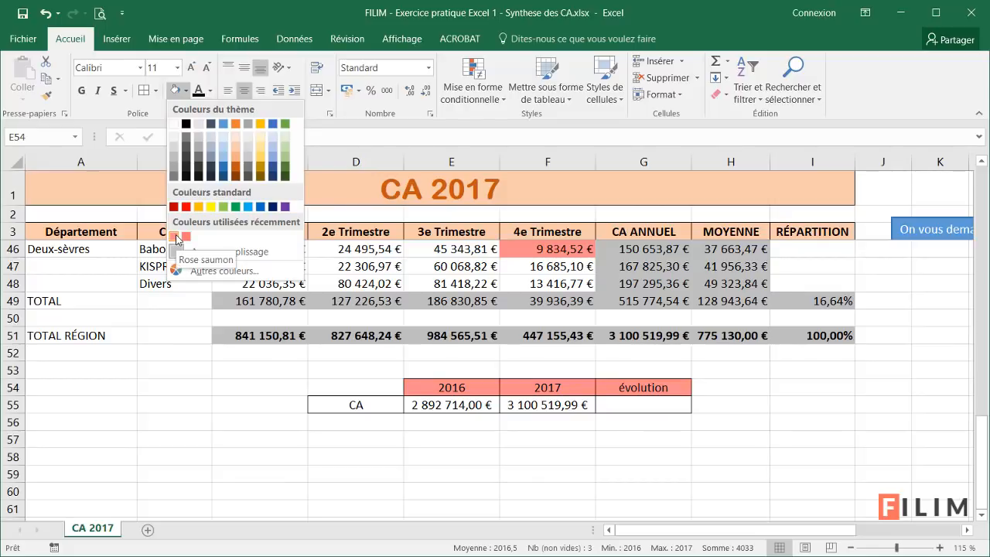
left_click(239, 140)
left_click(81, 90)
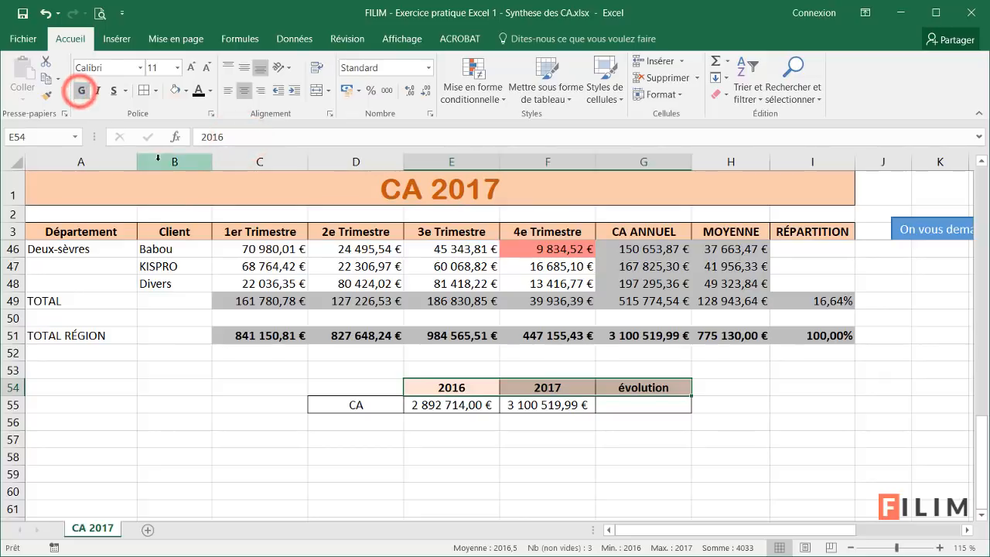
Step: Copy the formatting of the 2016 heading cell E54 onto the CA label cell D55
left_click(355, 404)
left_click(421, 387)
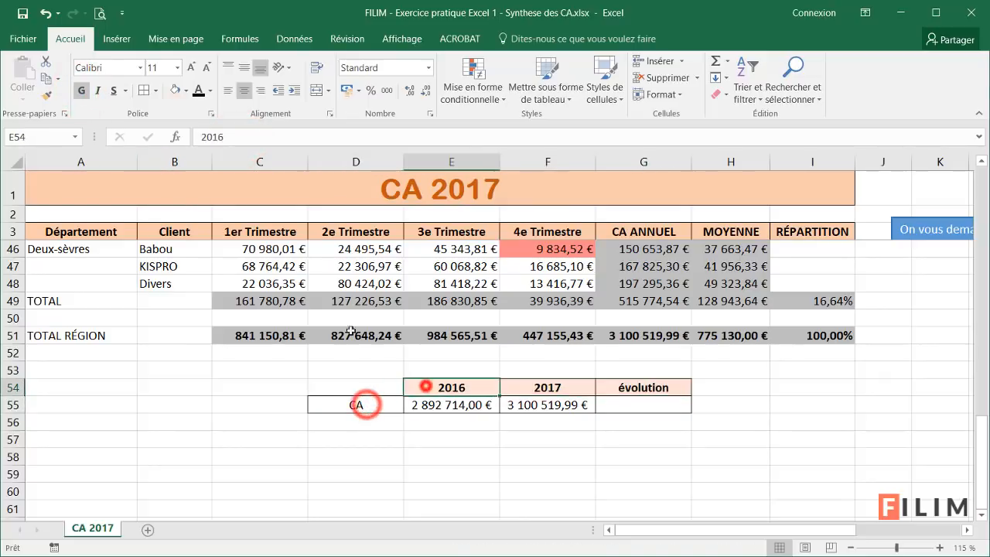
left_click(47, 95)
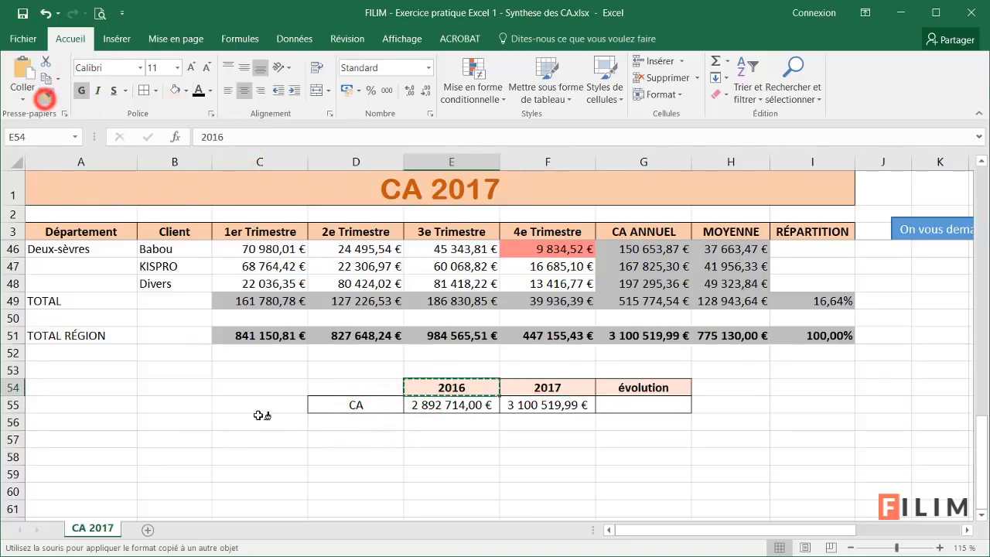
left_click(367, 404)
left_click(623, 404)
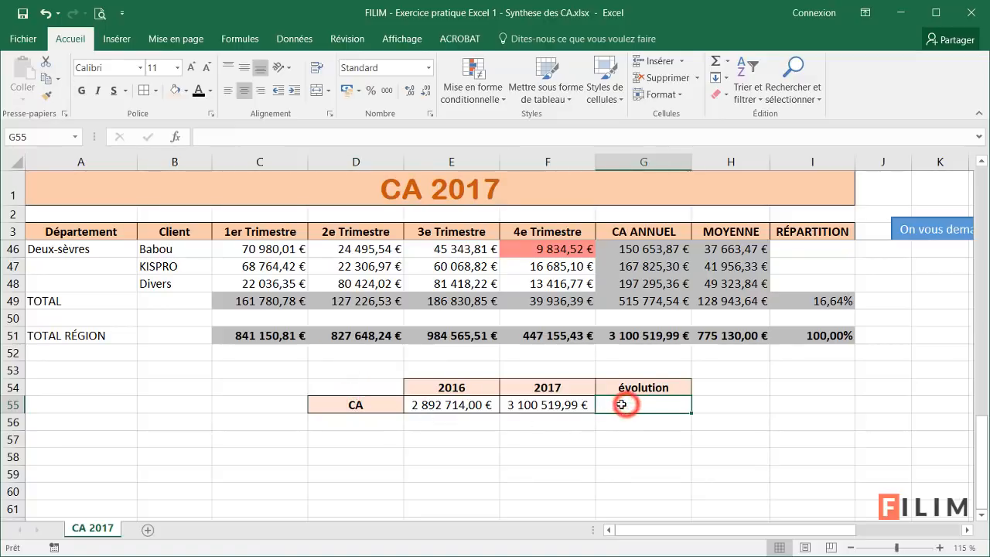
type("=")
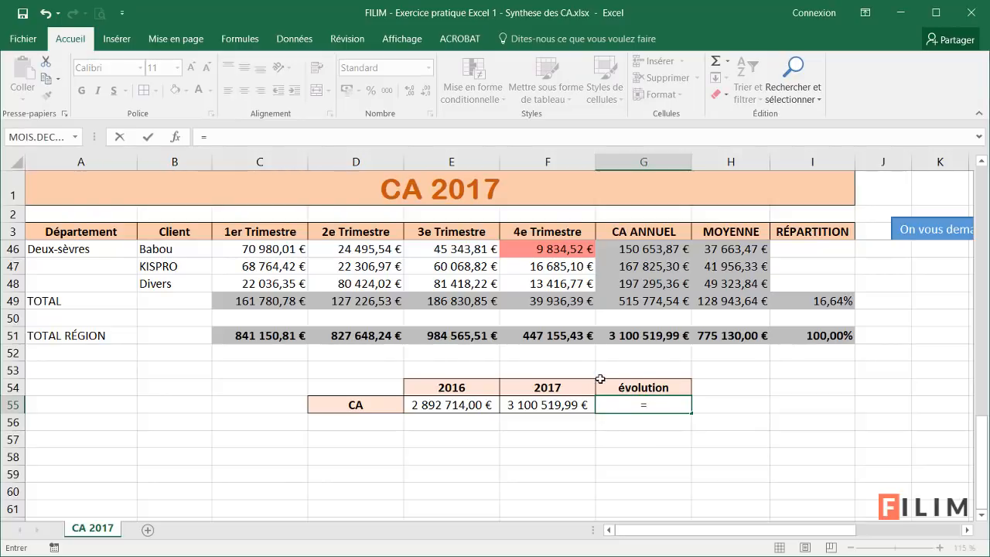
left_click(817, 300)
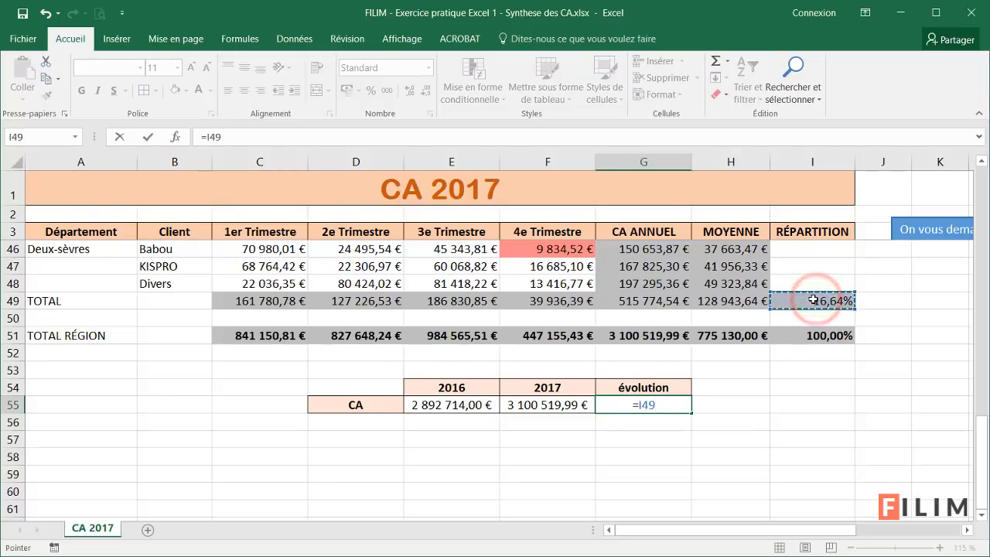
key("Escape")
left_click(805, 302)
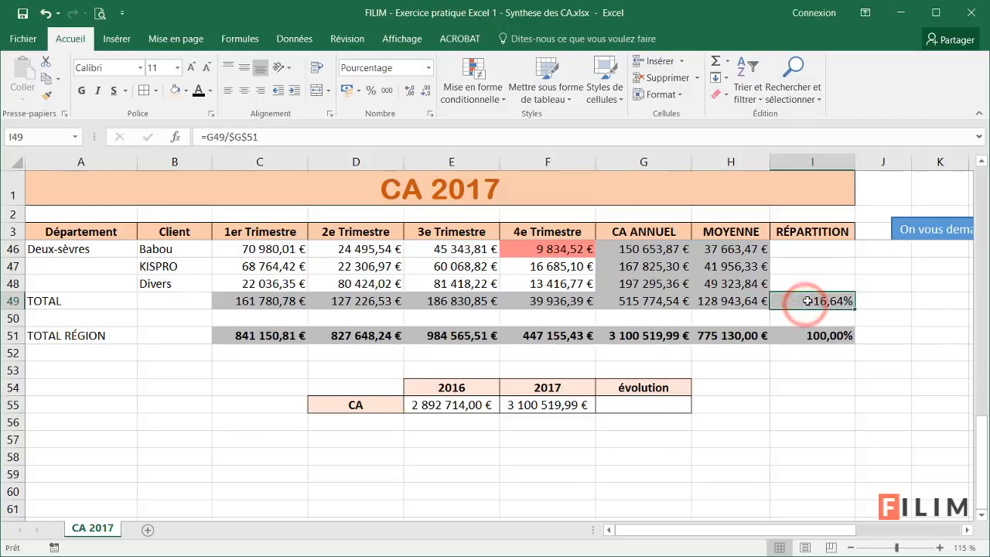
scroll(799, 280, "up", 1)
Step: Enter the formula =(F55-E55)/E55 in the évolution cell G55 to calculate the change from 2016 to 2017
left_click(634, 451)
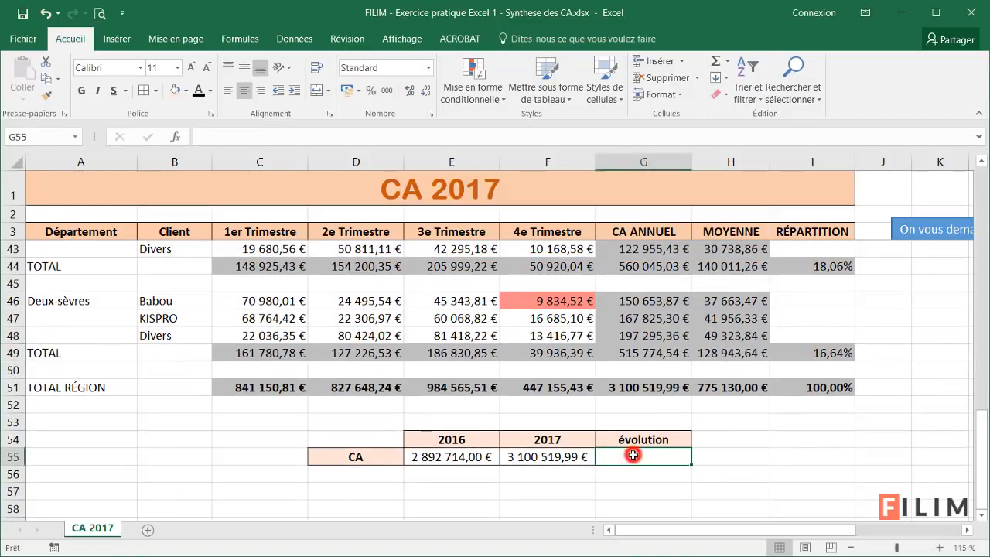
scroll(633, 455, "down", 1)
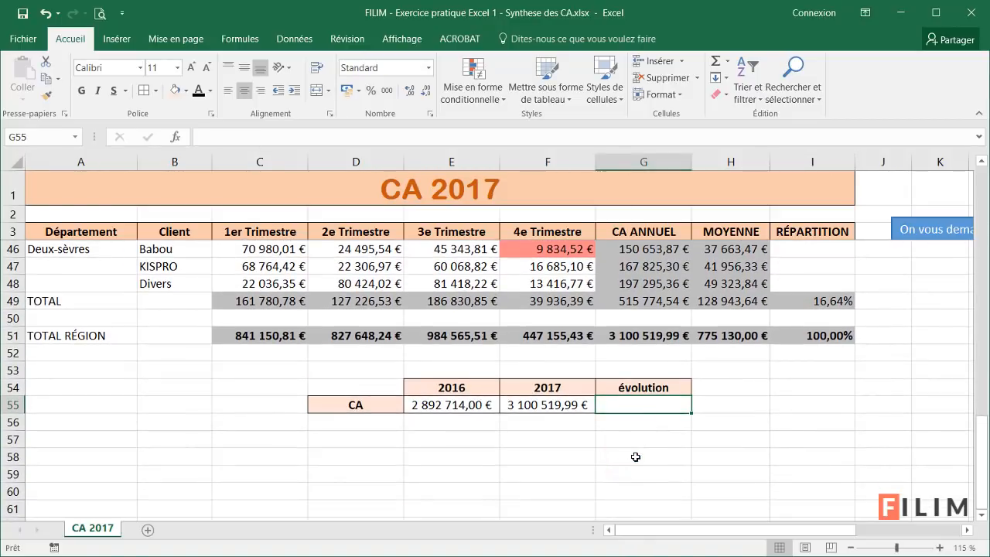
type("=")
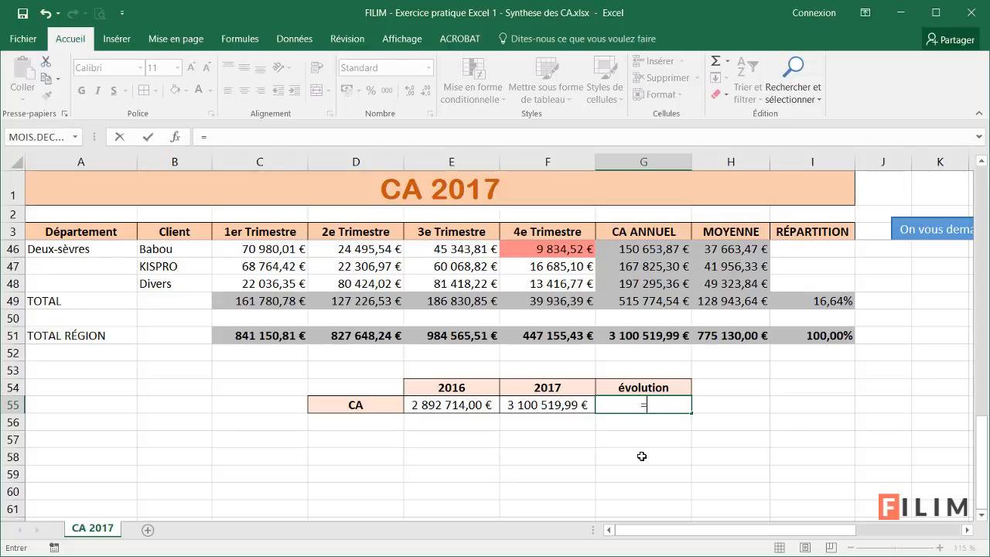
type("(")
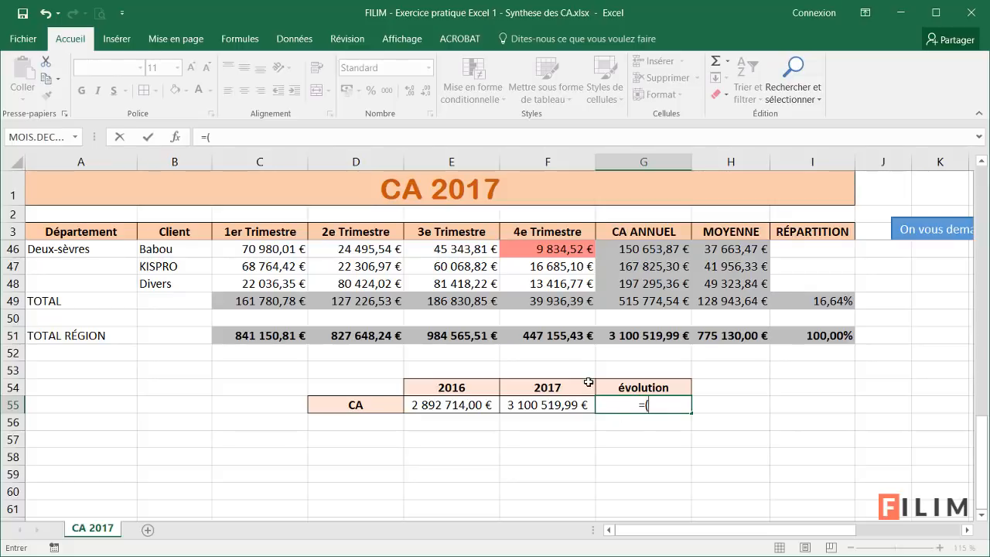
left_click(543, 406)
type("-")
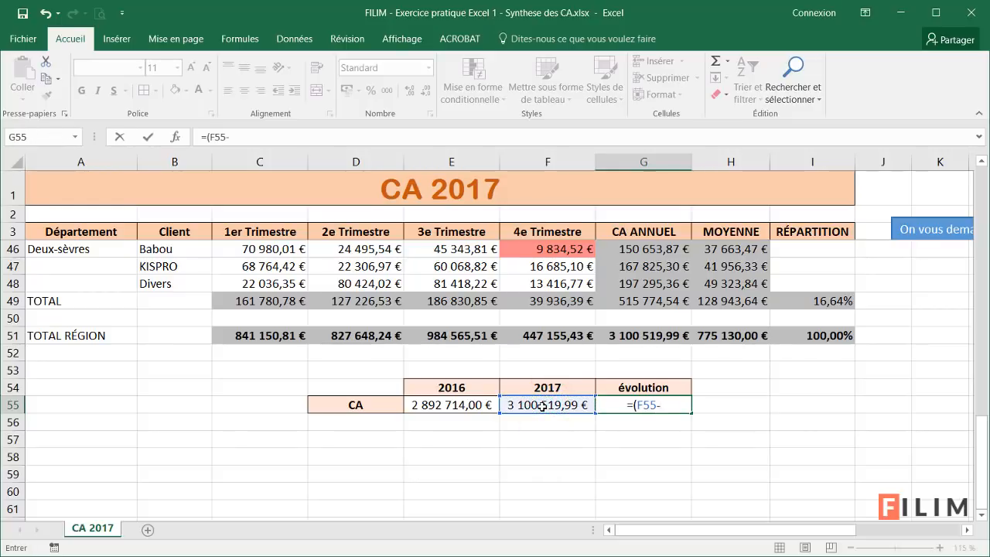
left_click(470, 404)
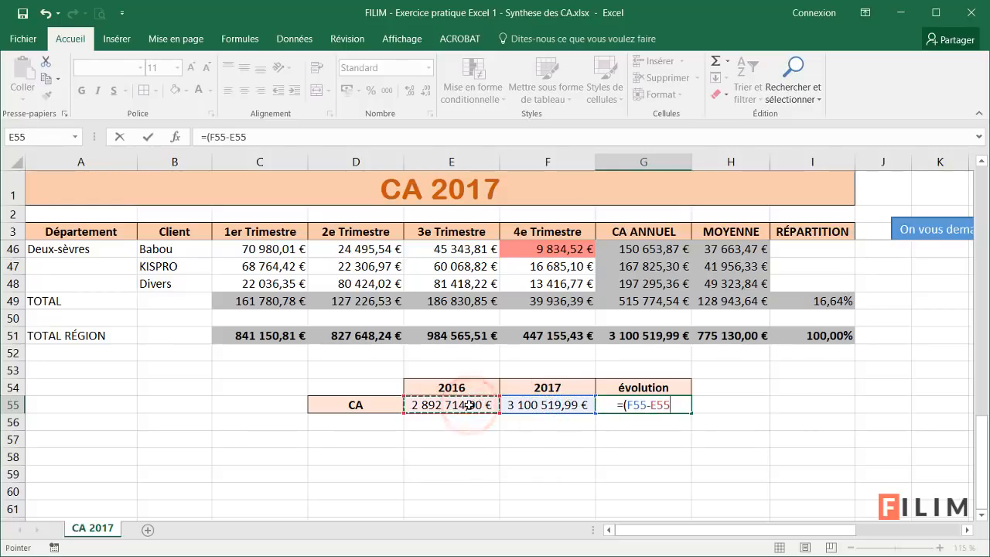
type(")/")
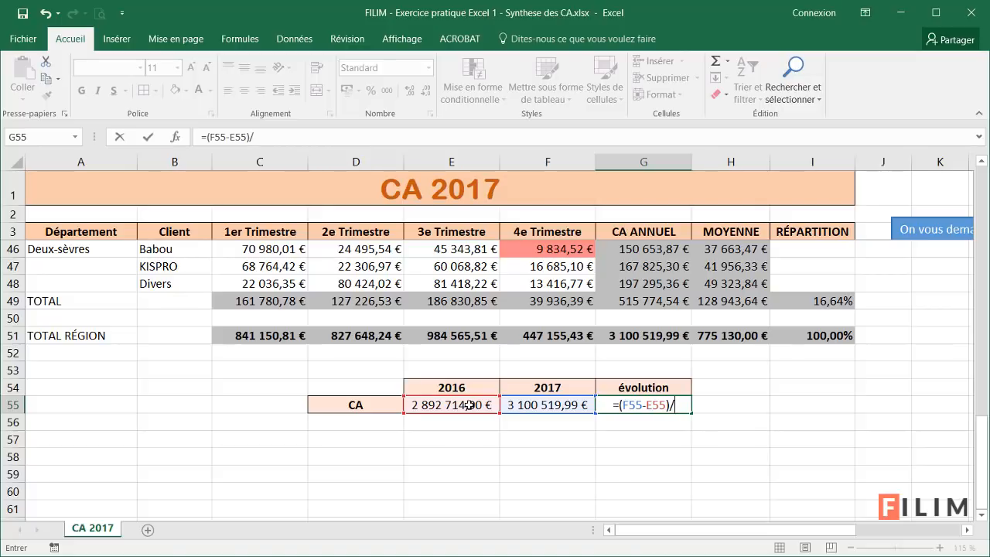
left_click(469, 404)
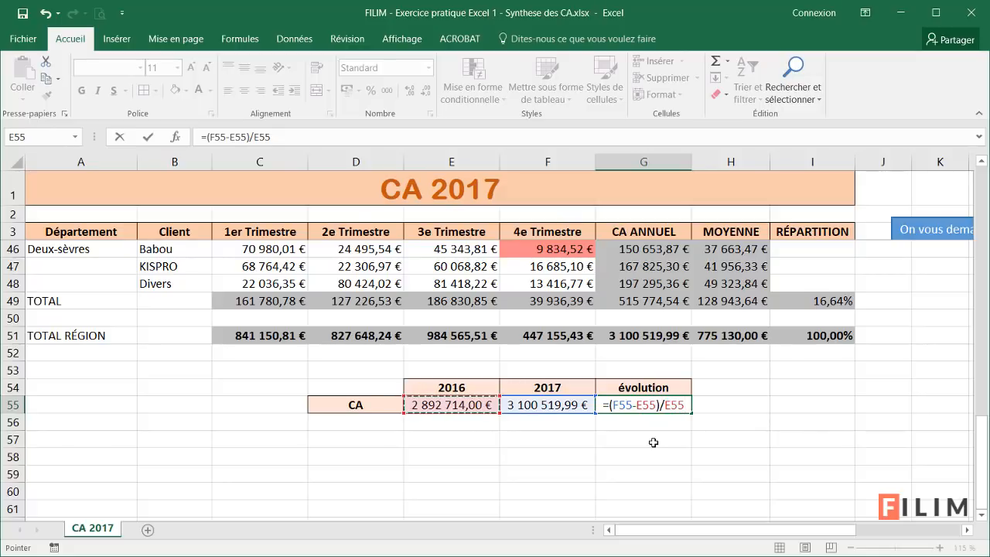
key("Return")
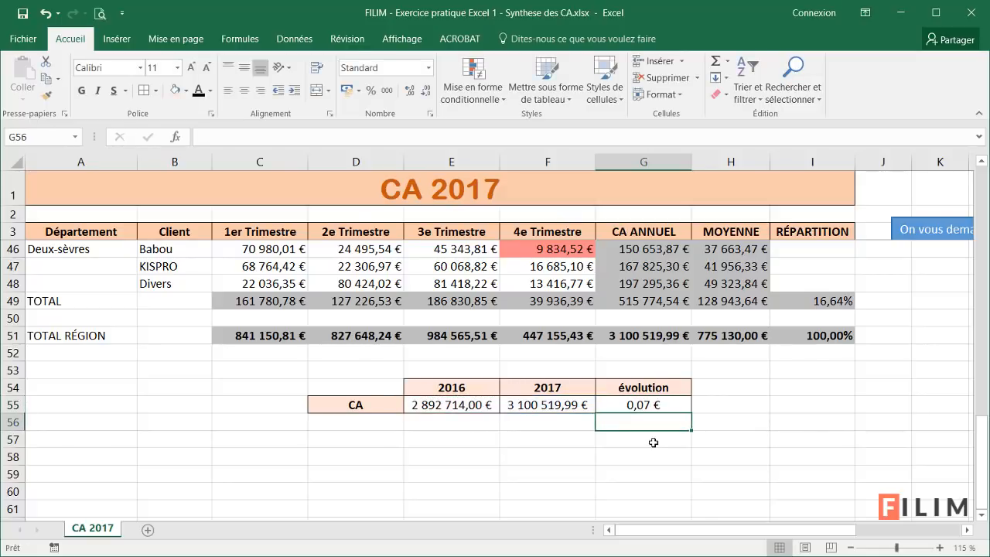
Step: Format the évolution result in G55 as a percentage with two decimals and make it bold
left_click(647, 404)
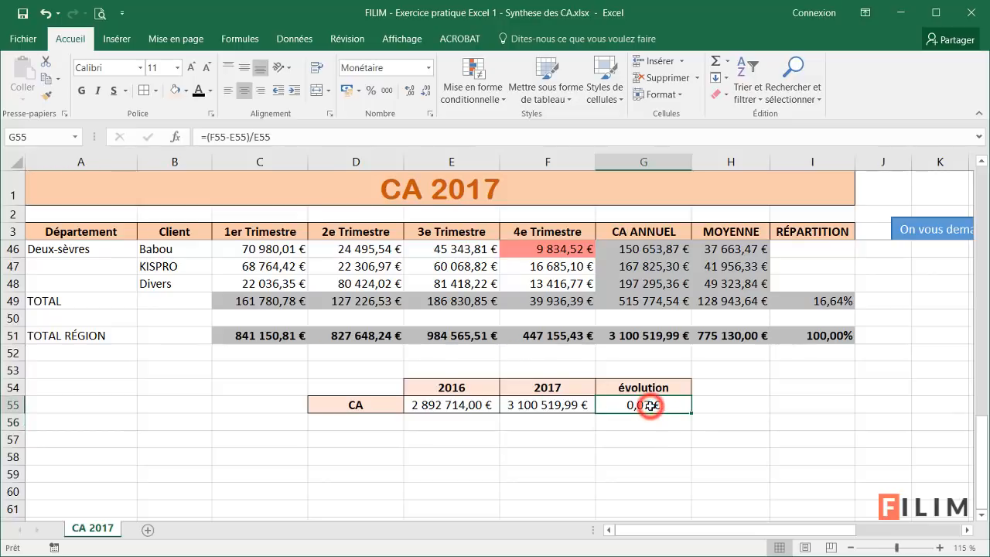
left_click(370, 90)
left_click(409, 91)
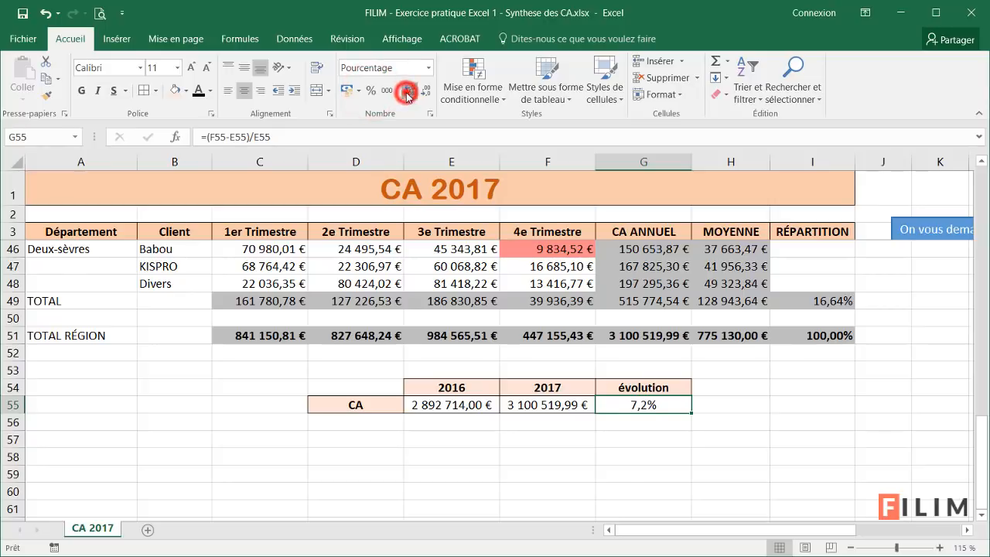
left_click(409, 91)
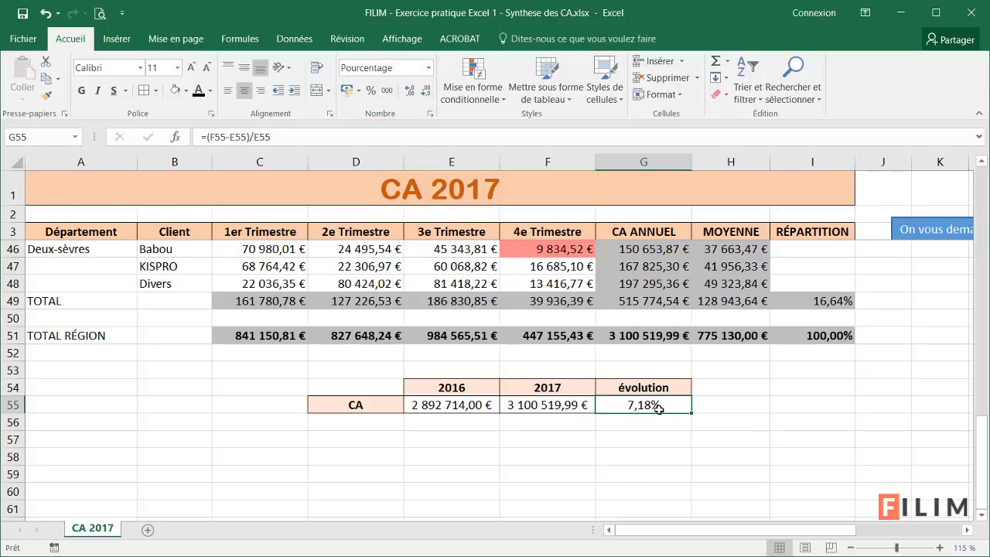
left_click(82, 90)
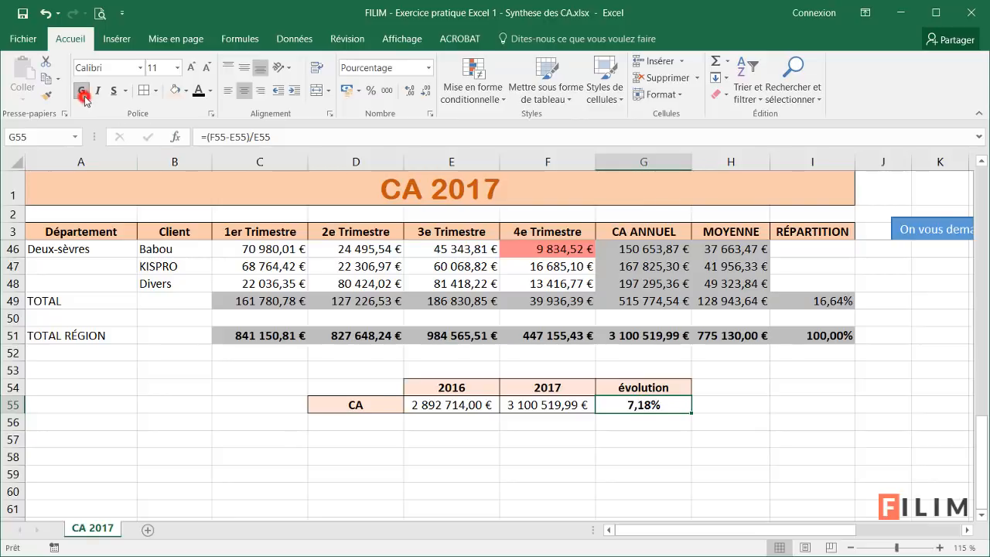
left_click(654, 450)
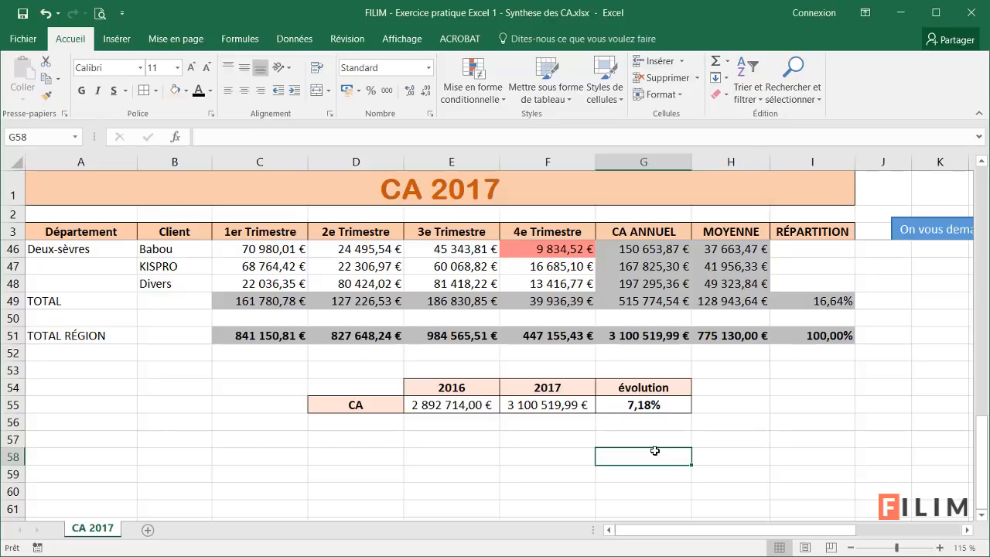
Step: Review the exercise instructions in the blue callout beside the main table for the remaining tasks
scroll(751, 486, "up", 6)
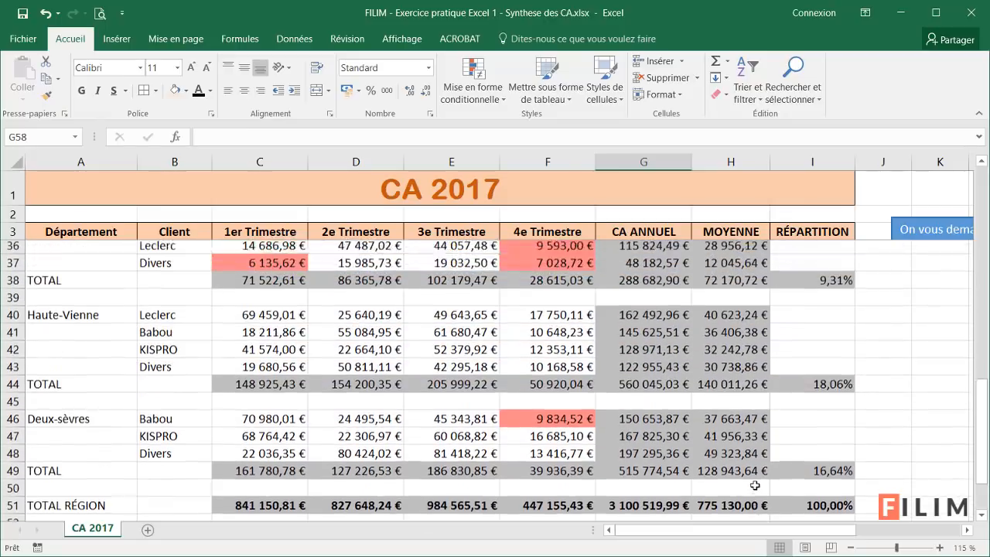
scroll(779, 534, "right", 3)
scroll(747, 442, "up", 7)
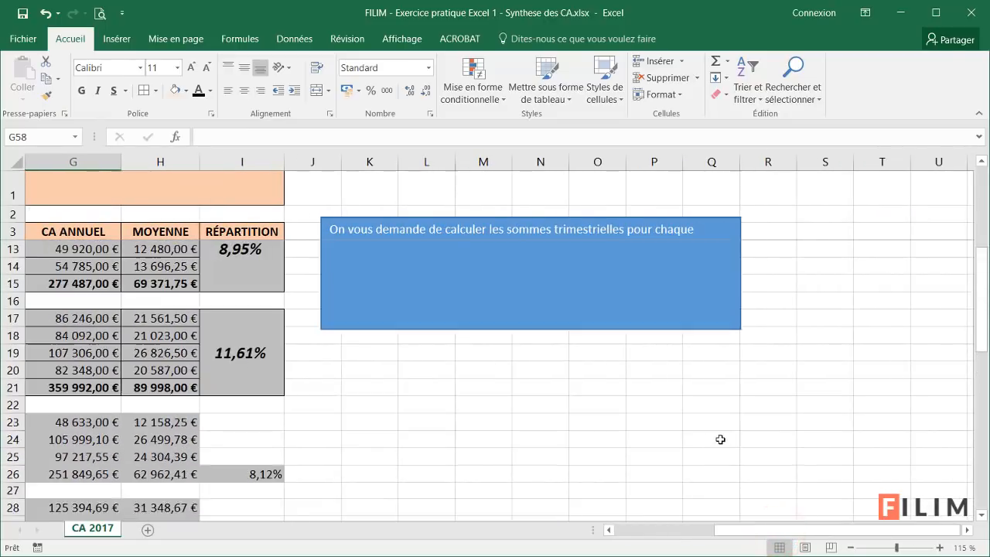
scroll(611, 410, "up", 1)
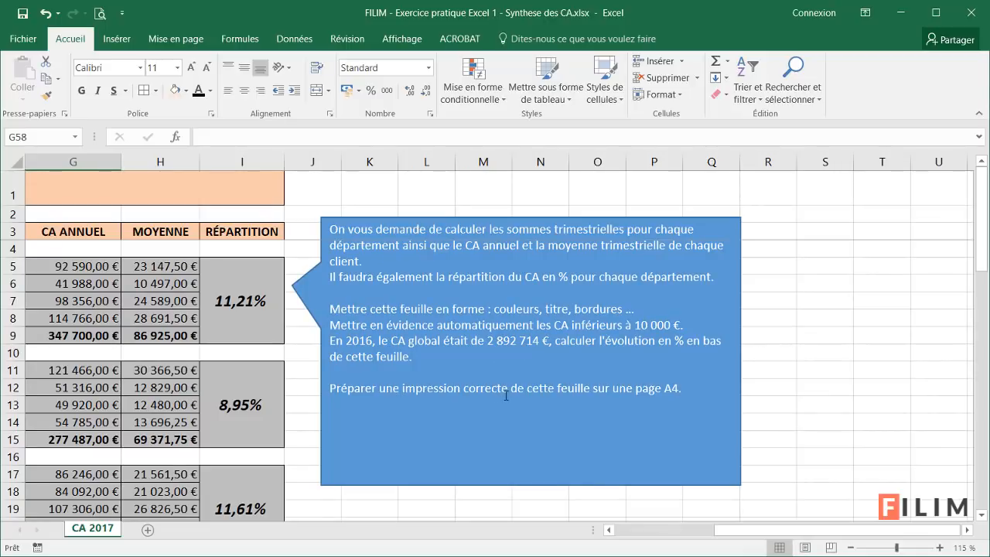
left_click_drag(744, 532, 705, 534)
left_click(629, 440)
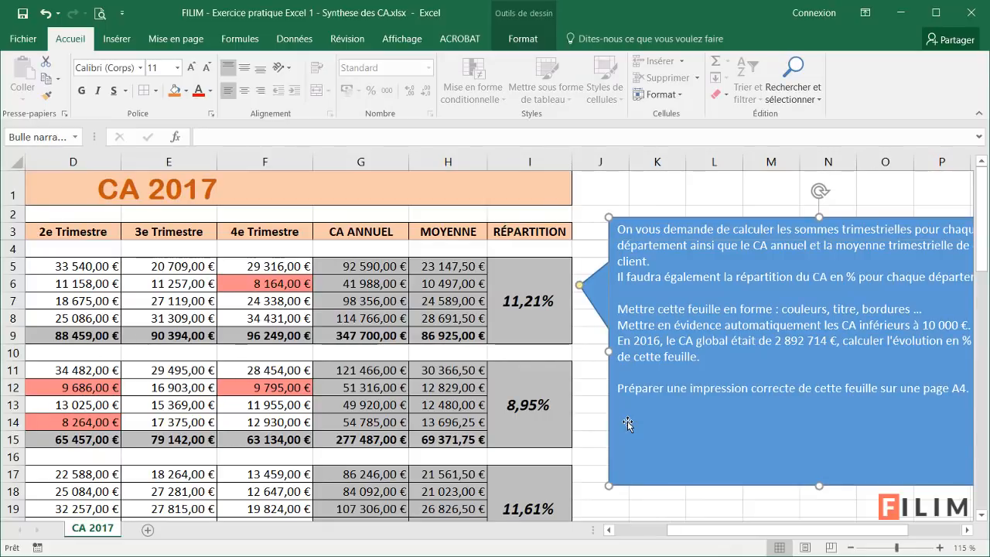
left_click_drag(724, 532, 754, 538)
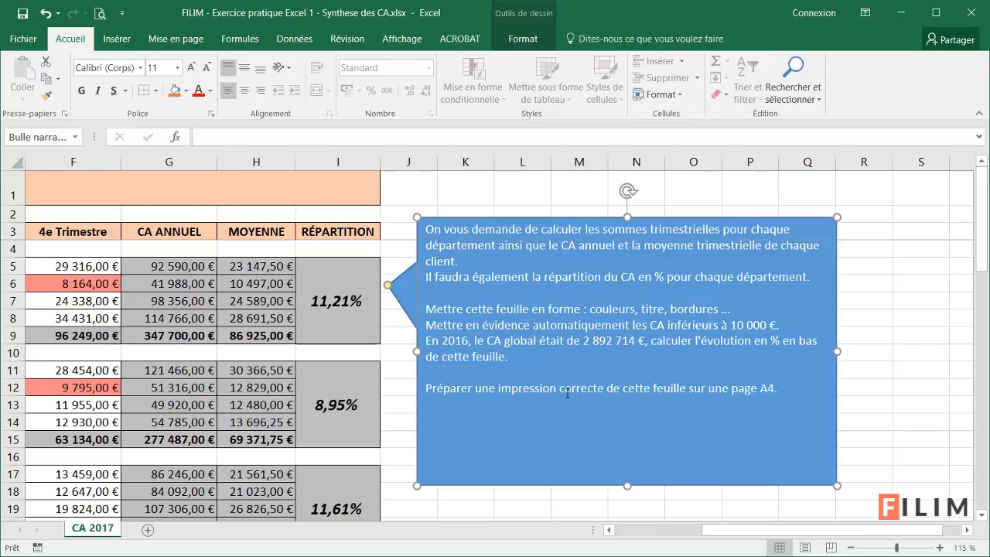
Step: Delete the blue instruction callout and undo the deletion
left_click(531, 485)
key("Delete")
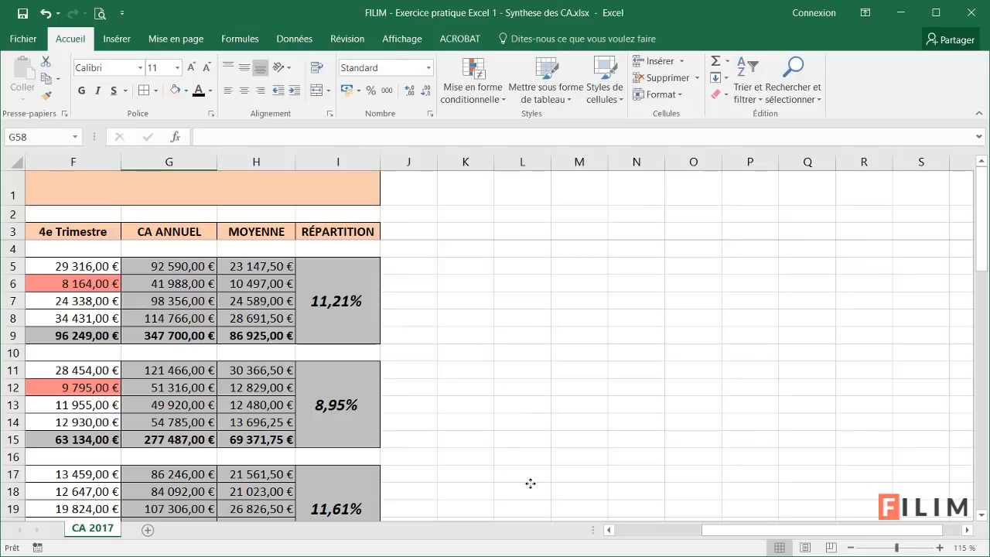
key("ctrl+z")
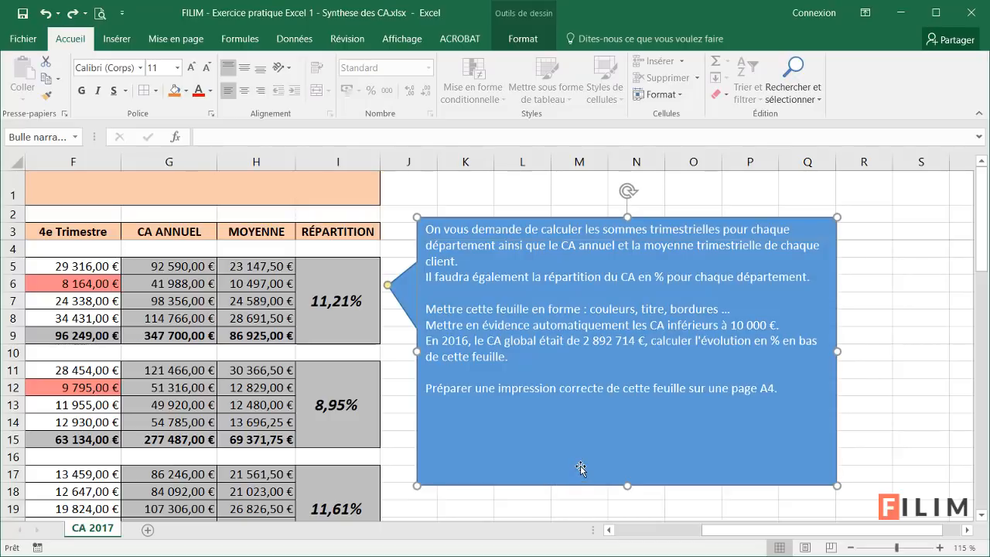
Step: Exclude the blue instruction callout from printing by disabling Imprimer l'objet in its shape properties
right_click(561, 479)
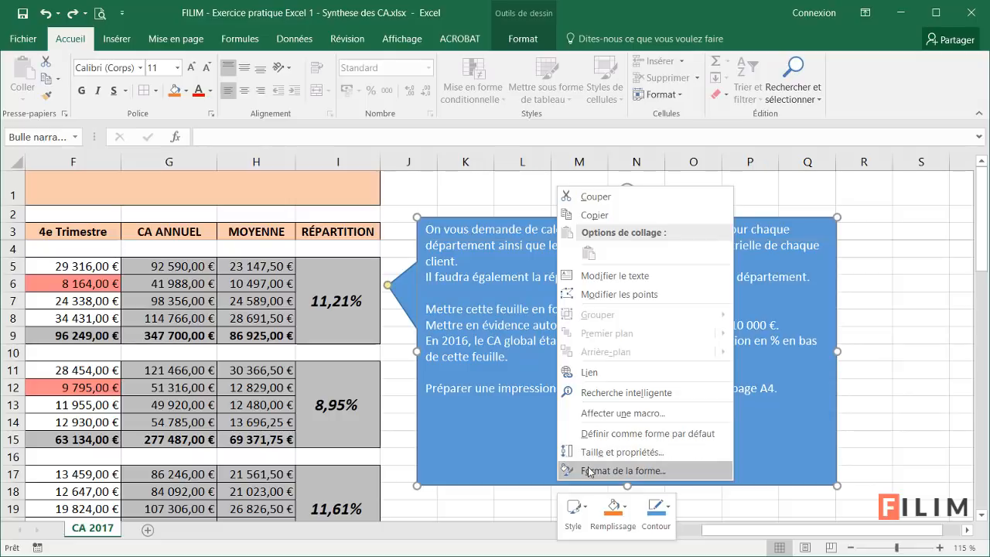
left_click(589, 471)
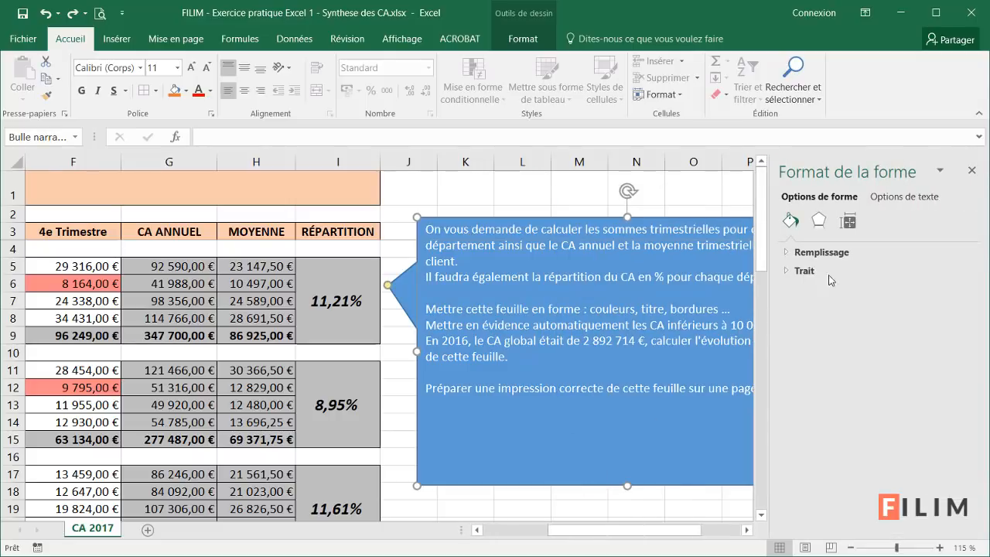
left_click(847, 222)
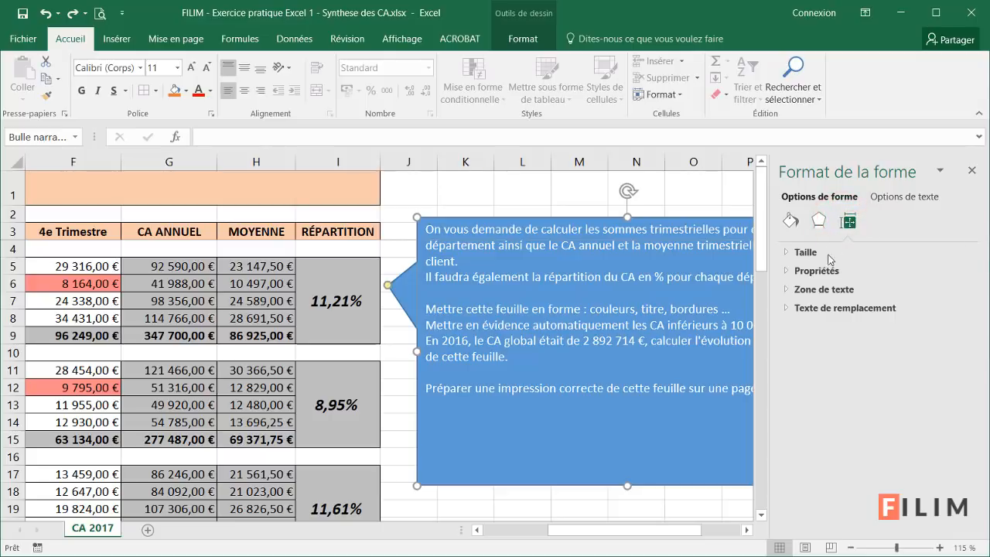
left_click(787, 272)
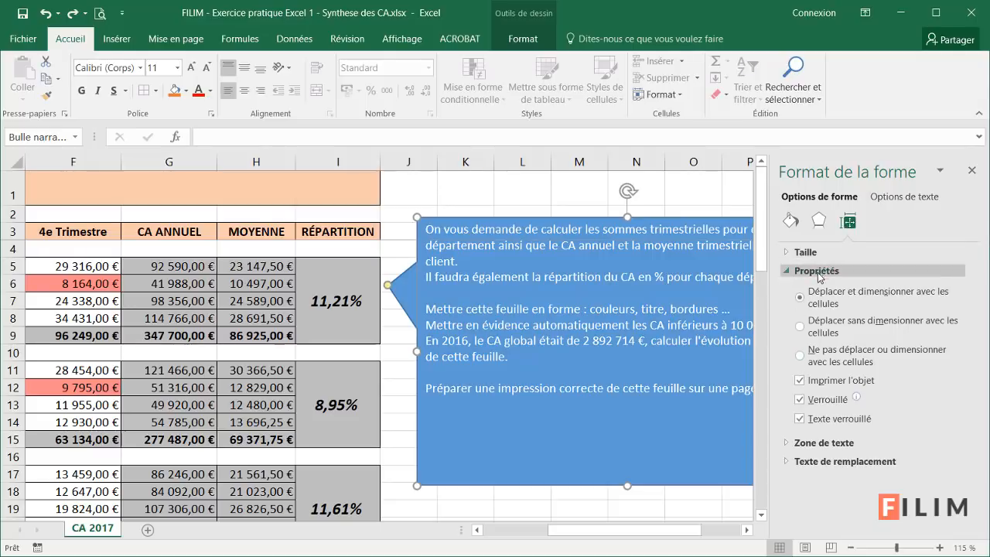
left_click(801, 381)
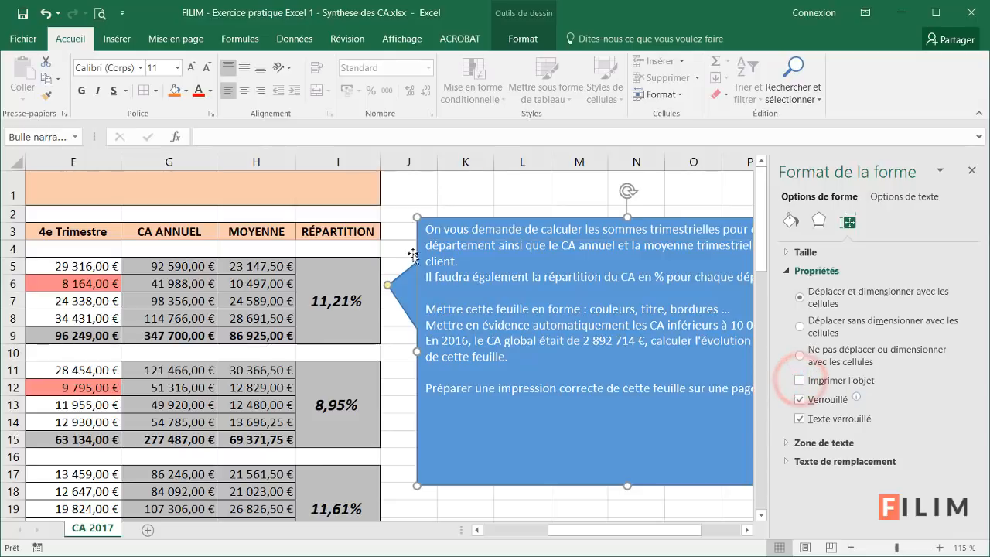
left_click(398, 215)
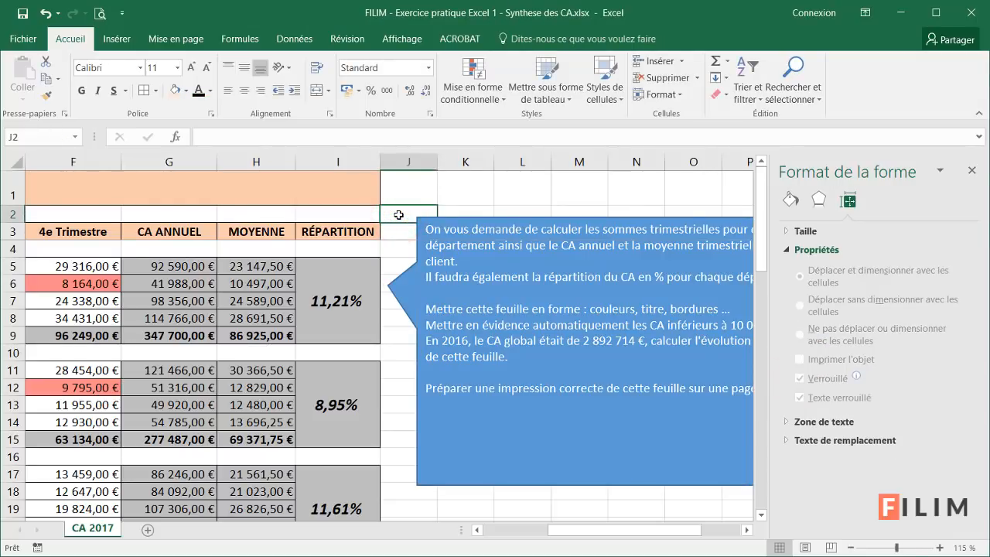
Step: Review every page of the sheet's print preview, return to the worksheet and close the shape formatting pane
key("ctrl+p")
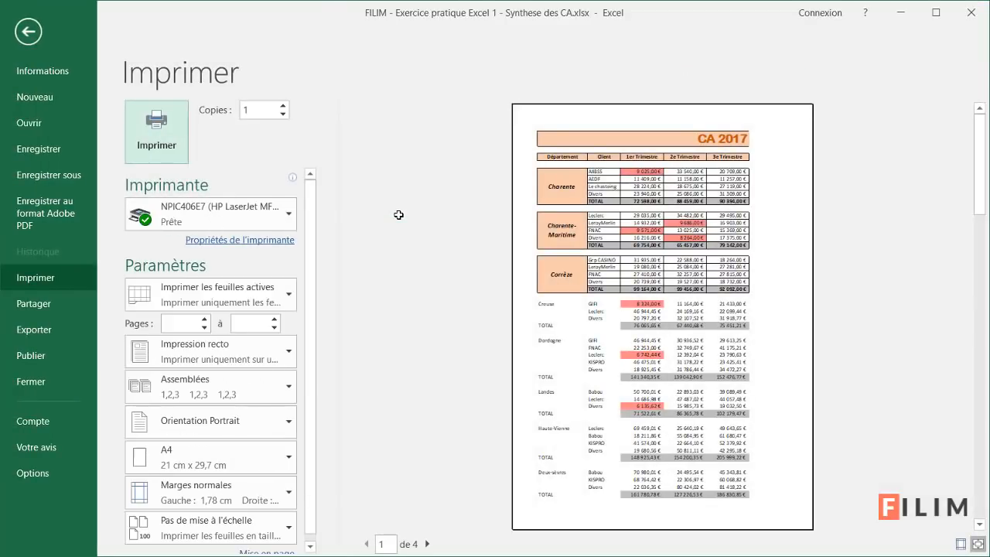
left_click(427, 543)
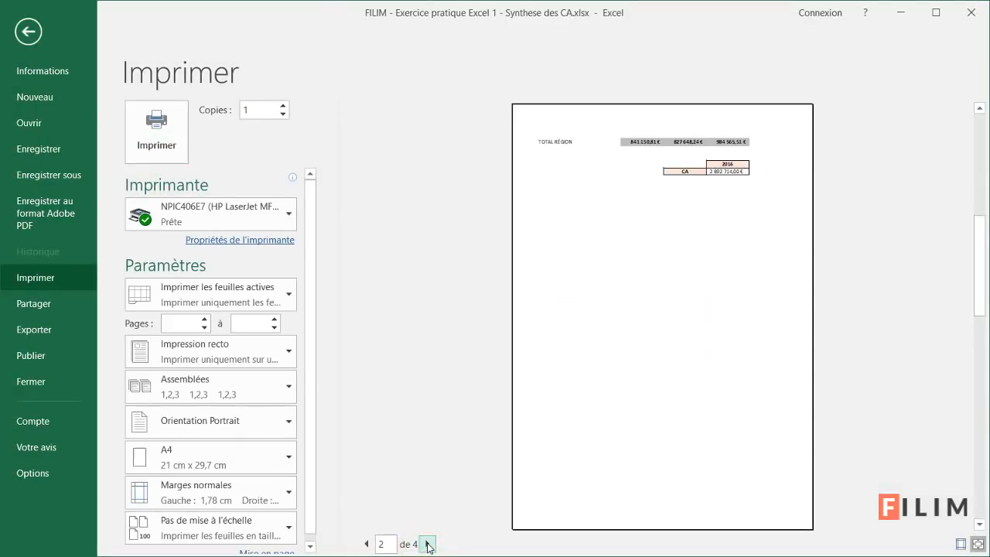
left_click(429, 545)
left_click(429, 545)
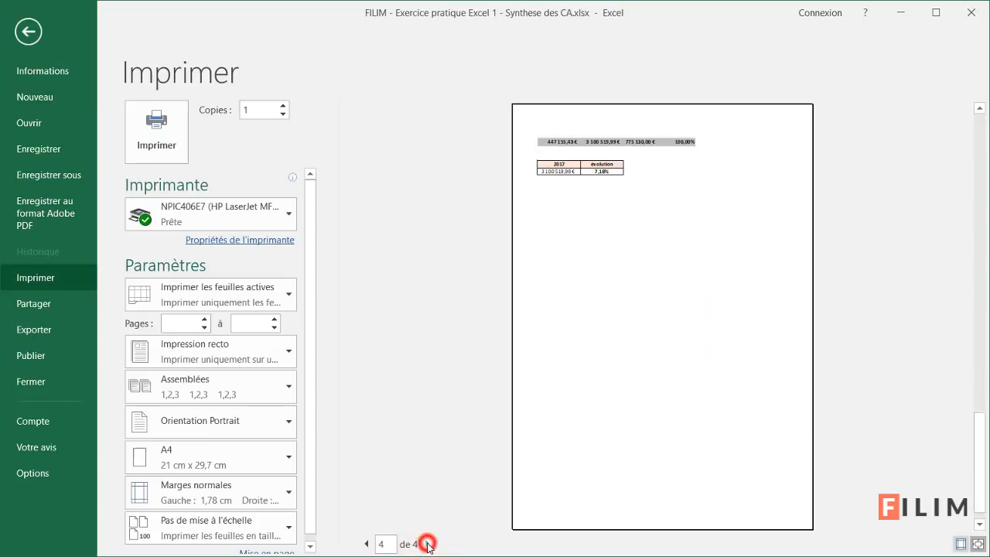
left_click(366, 544)
left_click(365, 543)
left_click(366, 544)
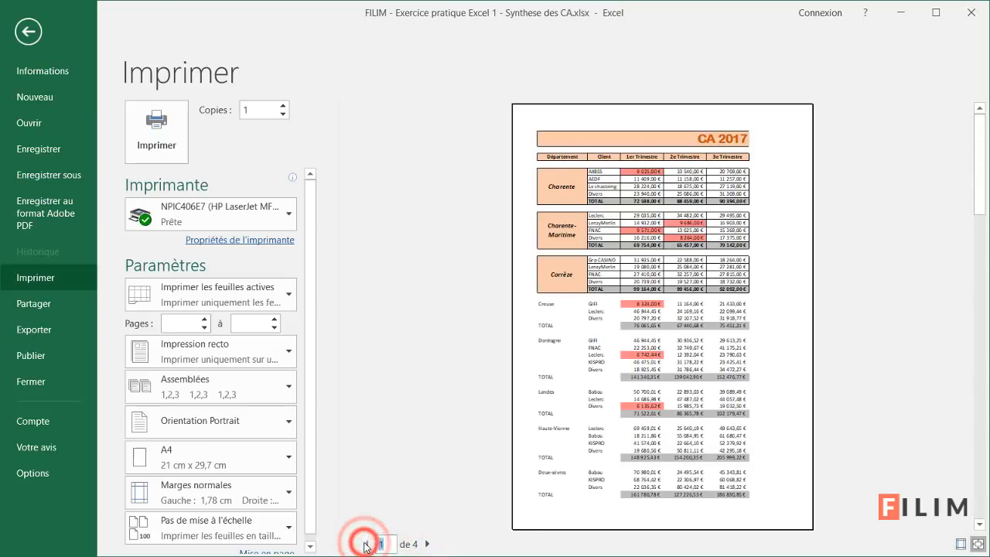
left_click(38, 39)
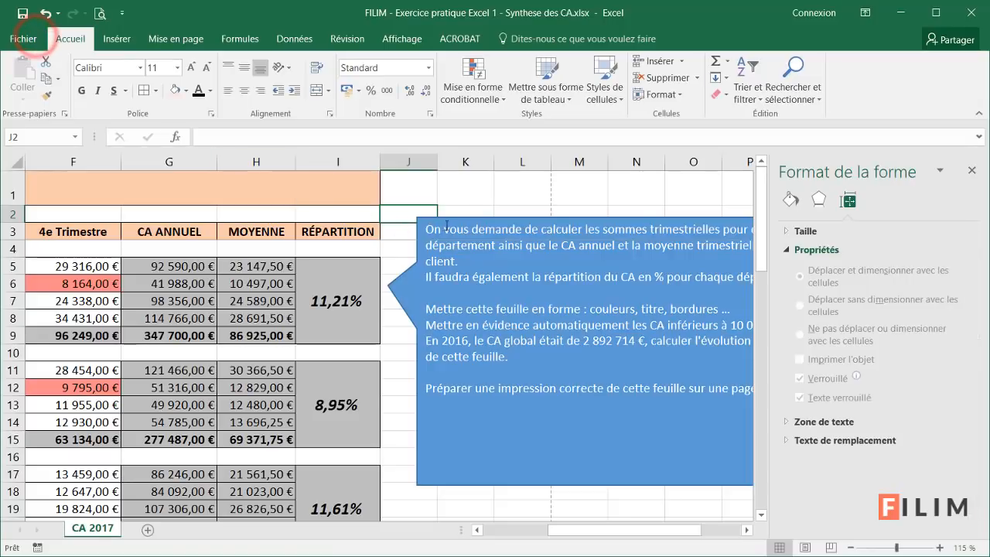
left_click(973, 169)
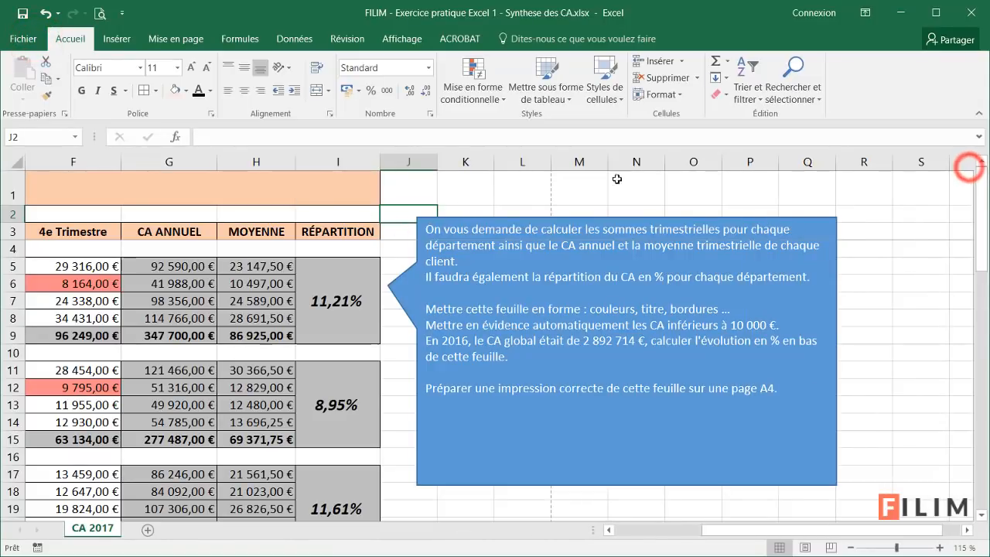
left_click_drag(727, 532, 640, 532)
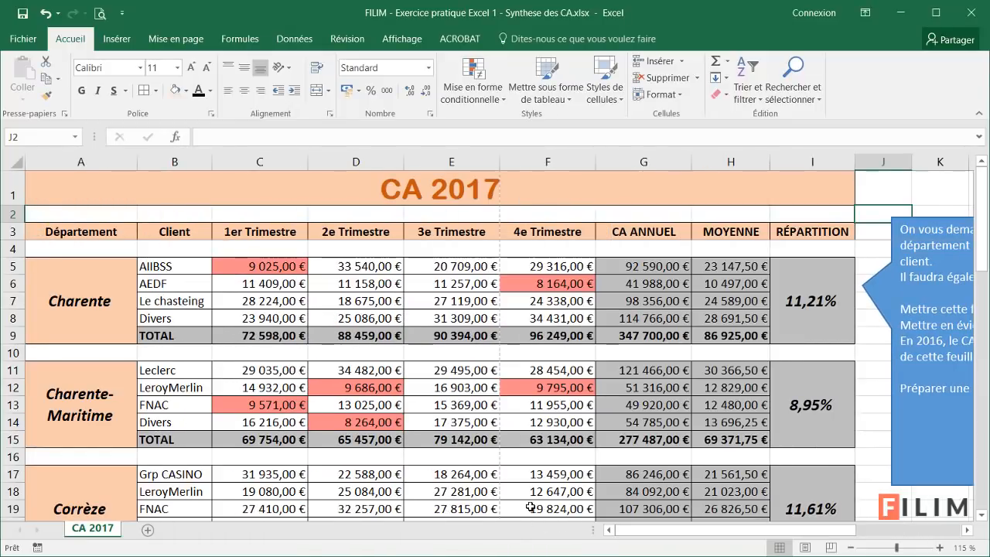
Step: Scale the printout with Ajuster la feuille à une page and inspect the preview at a closer zoom
key("ctrl+p")
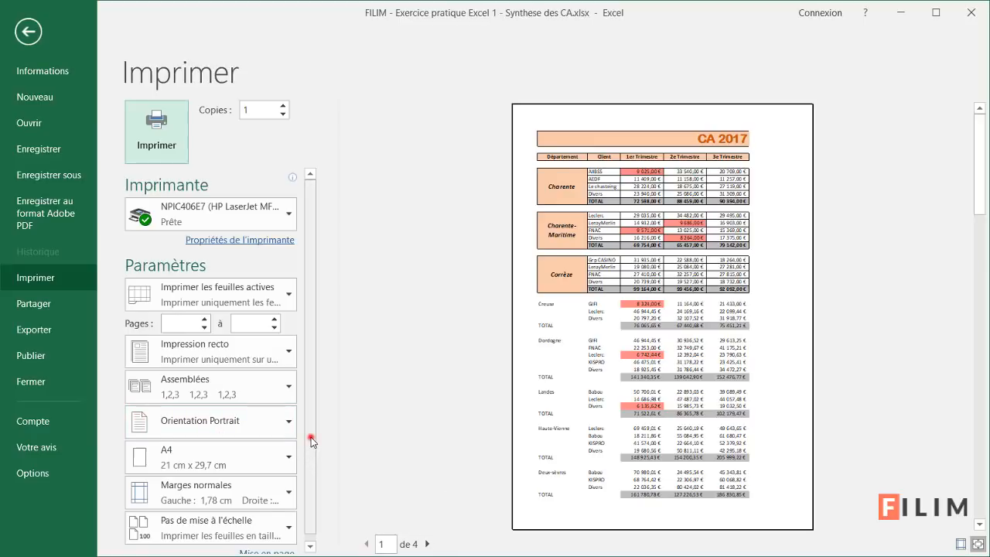
left_click_drag(312, 441, 311, 449)
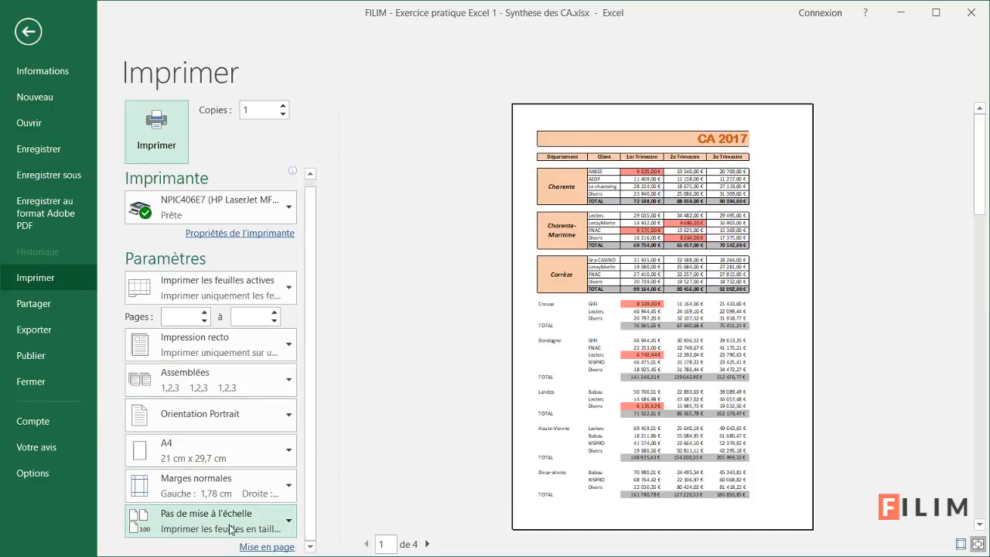
left_click(206, 523)
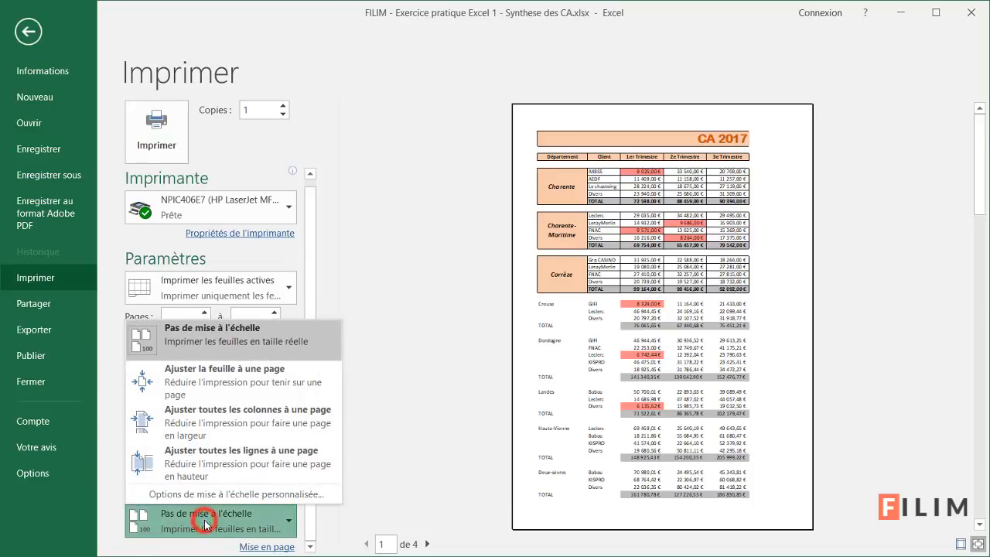
left_click(202, 380)
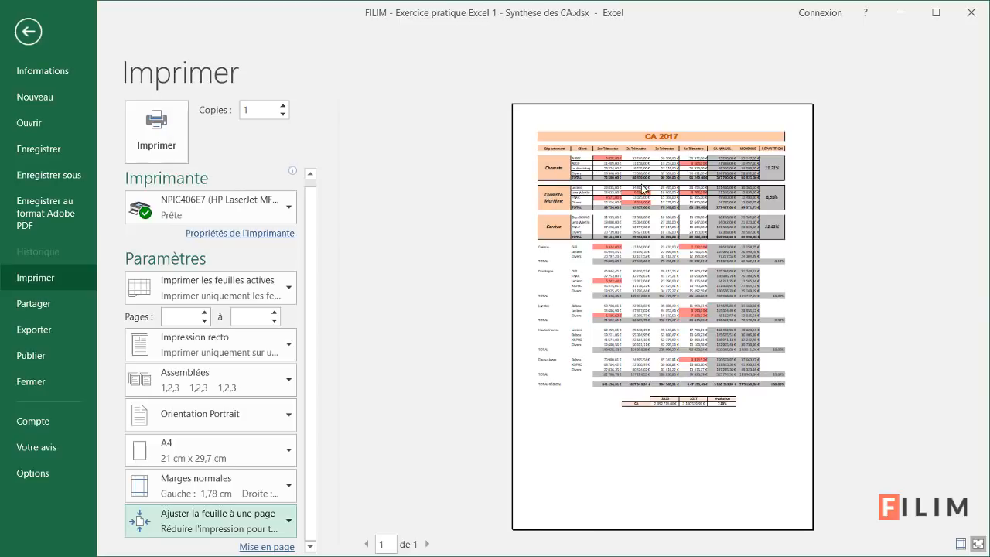
left_click(626, 232)
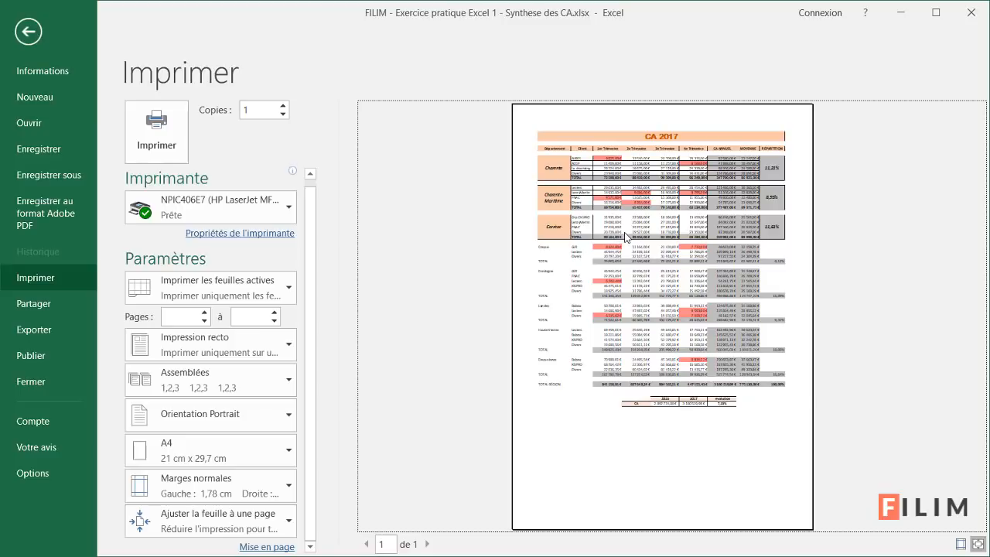
left_click(627, 237)
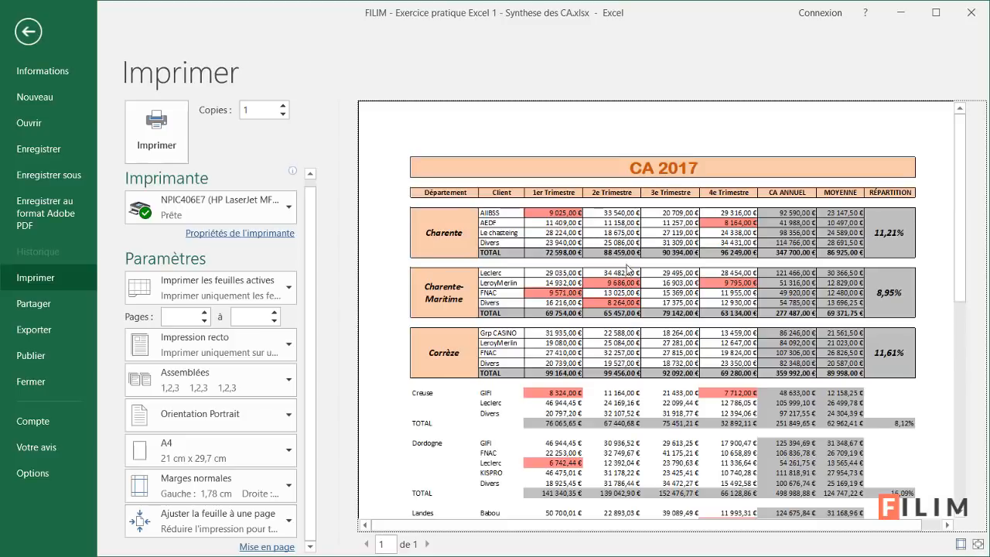
left_click(641, 313)
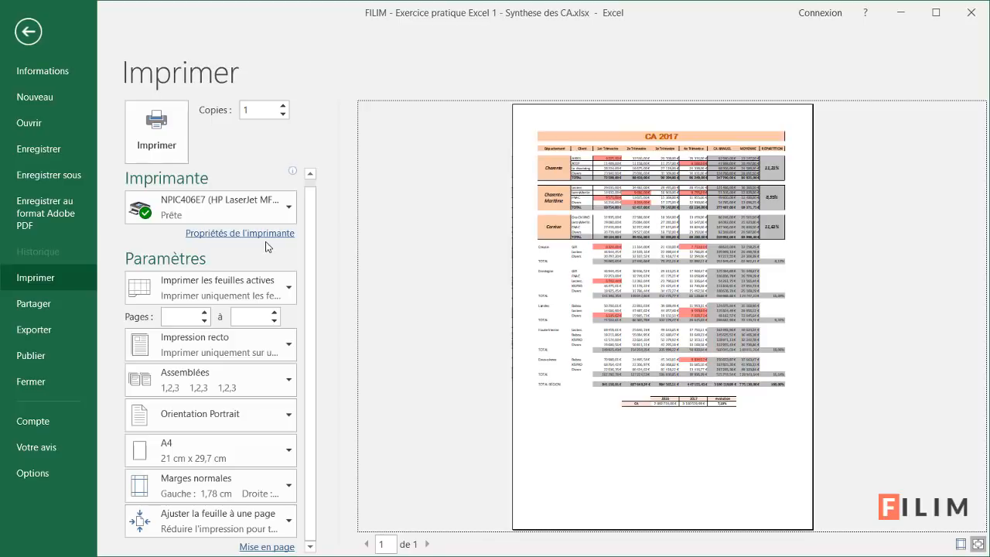
Step: Set the print margins to Étroites and return to the CA 2017 worksheet
left_click(200, 478)
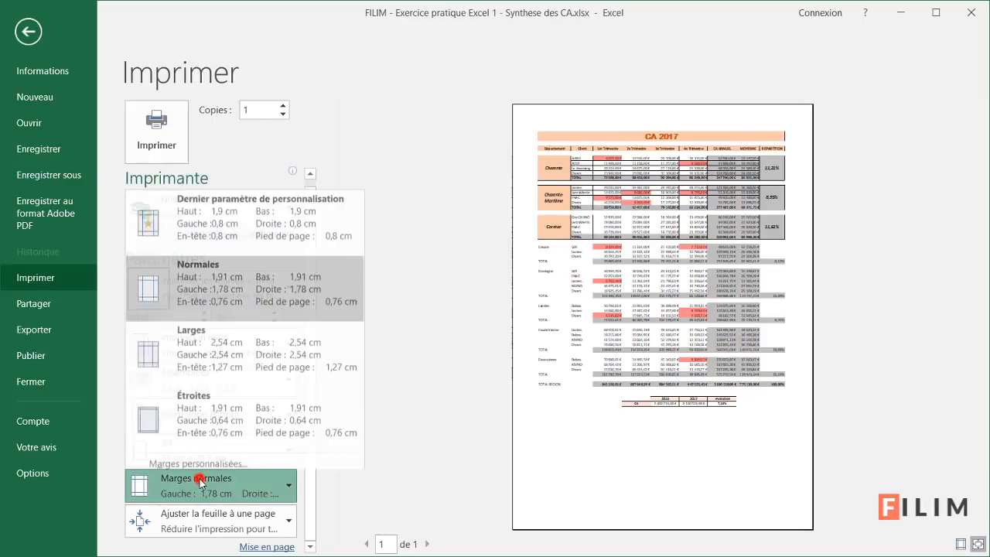
left_click(279, 391)
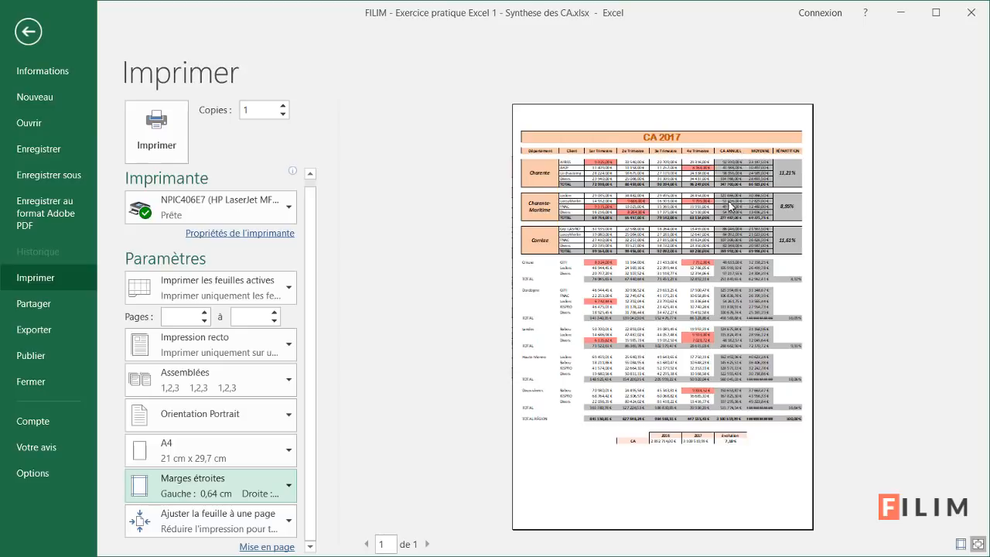
left_click(28, 32)
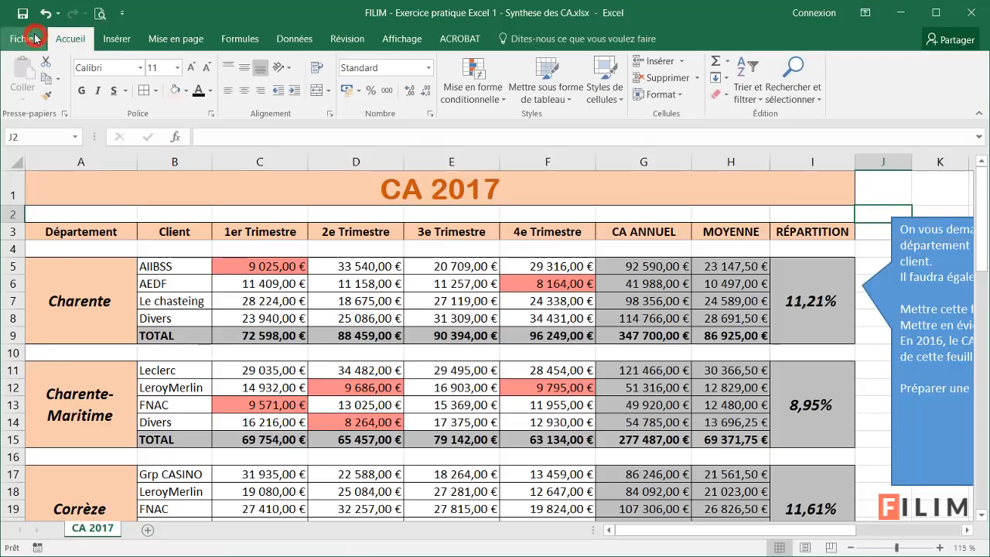
left_click(469, 246)
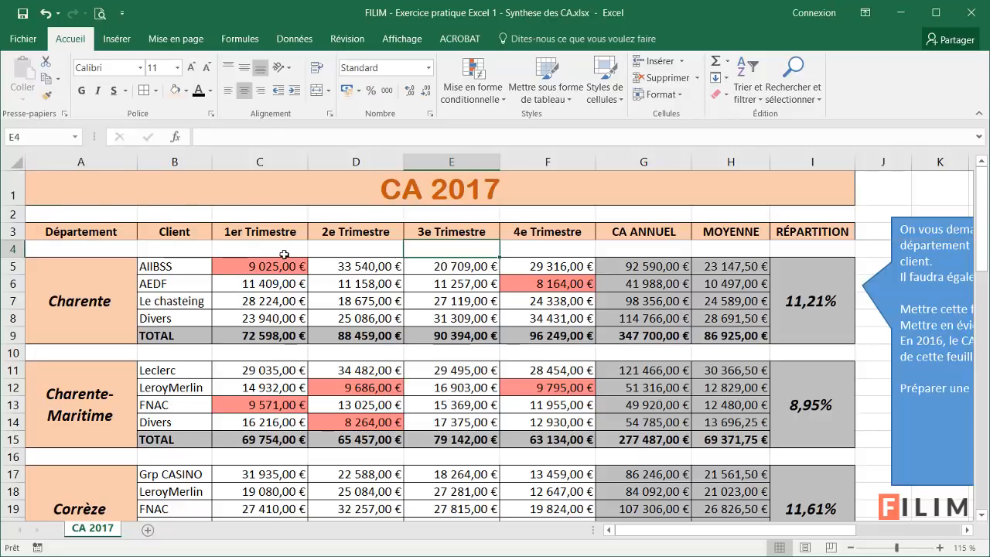
left_click(284, 254)
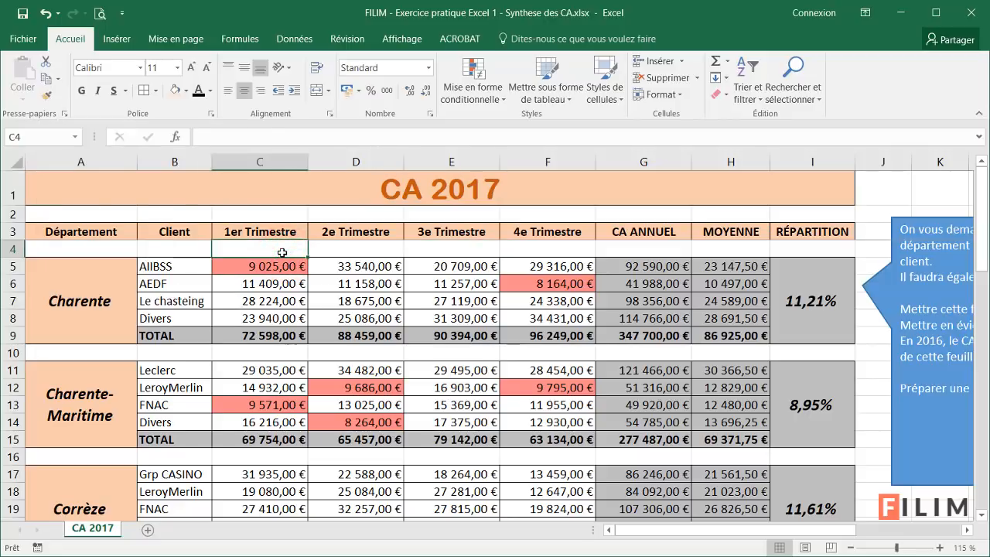